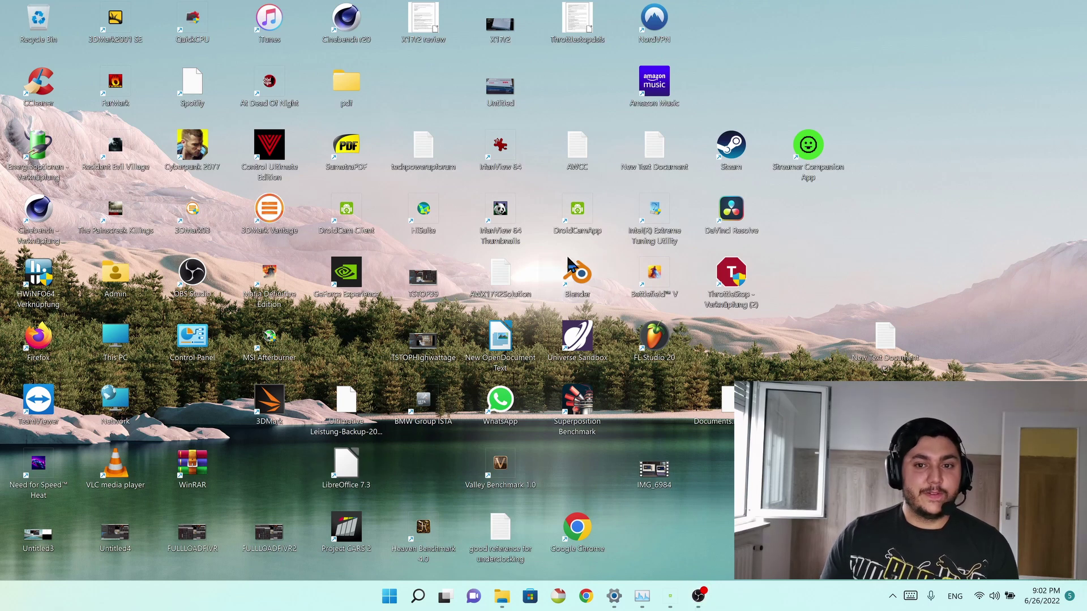
Open Alienware Command Center in a maximized window, download the additional components it requires, and close it.
left_click(419, 598)
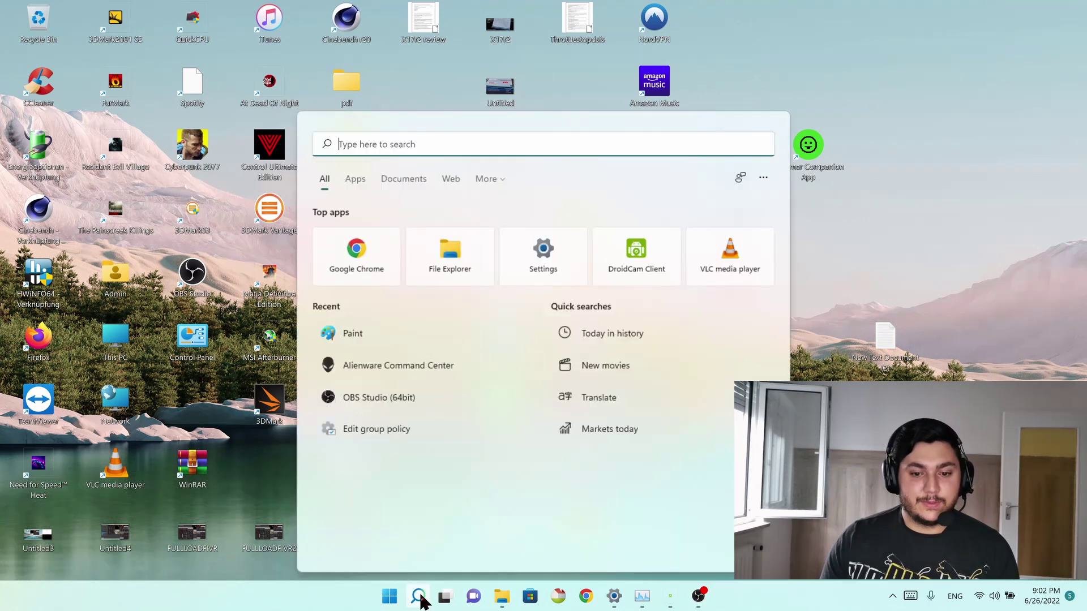
left_click(417, 367)
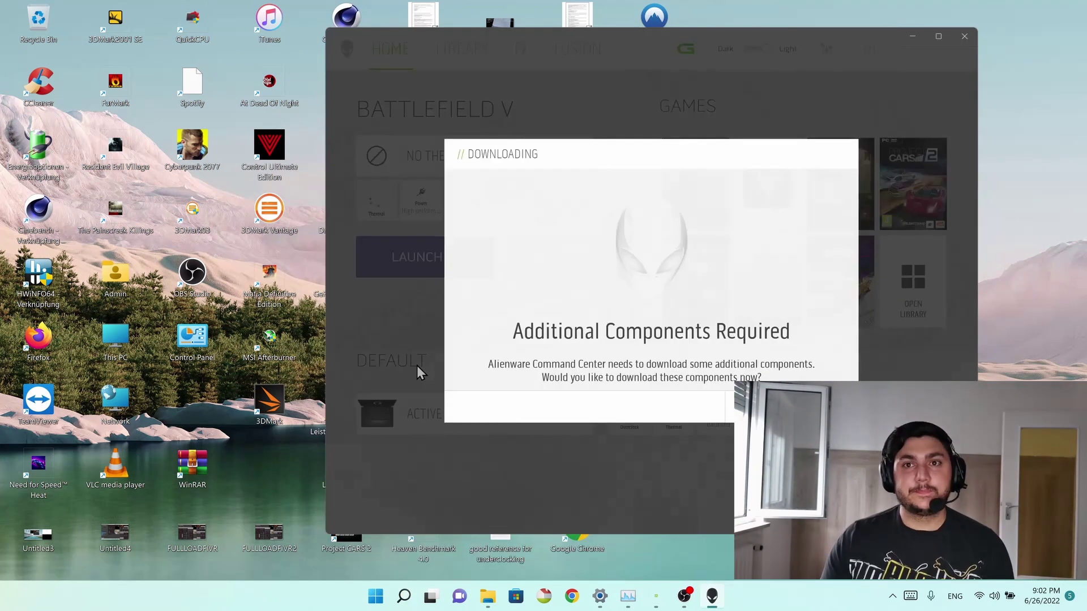
left_click(939, 37)
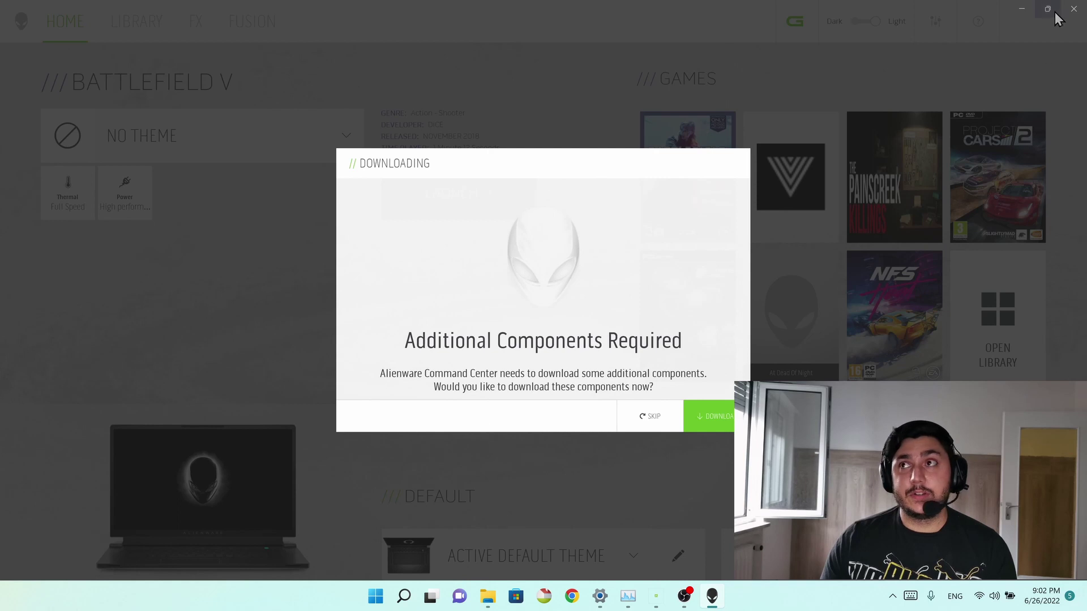
left_click(1021, 9)
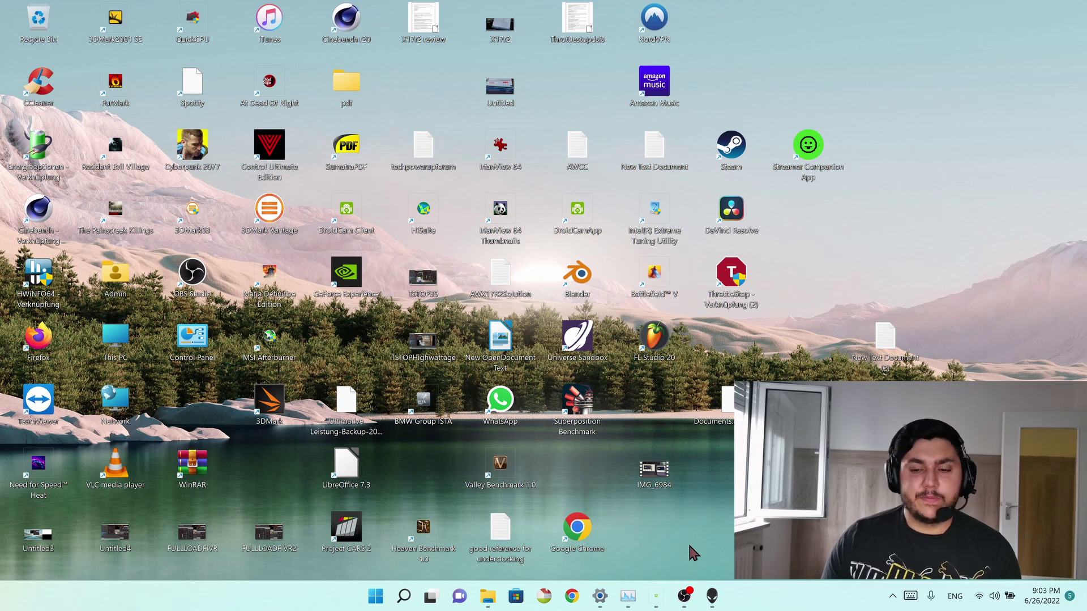
left_click(713, 603)
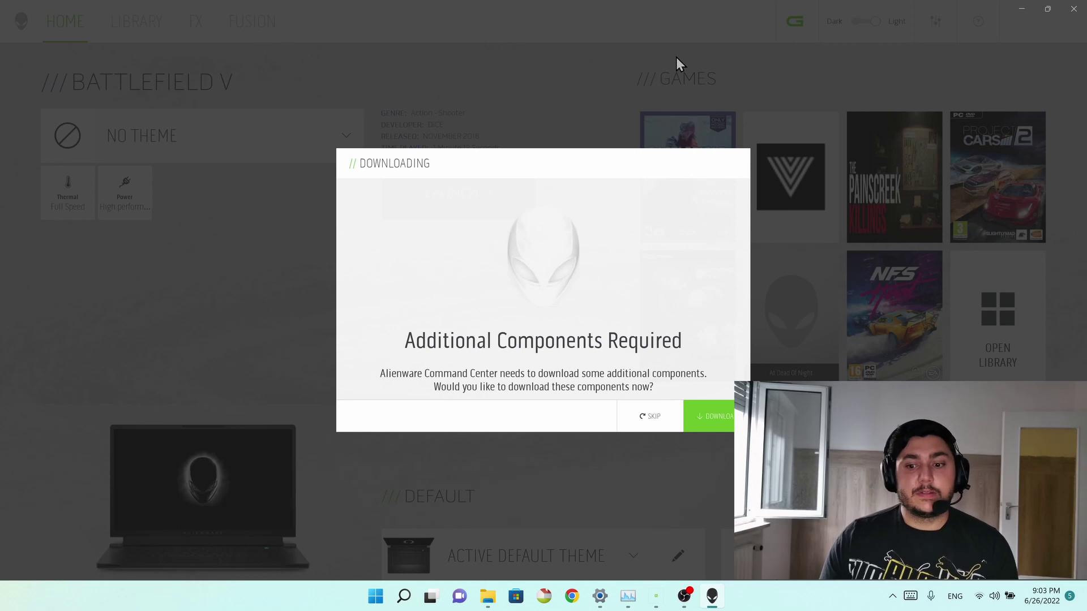
left_click(714, 417)
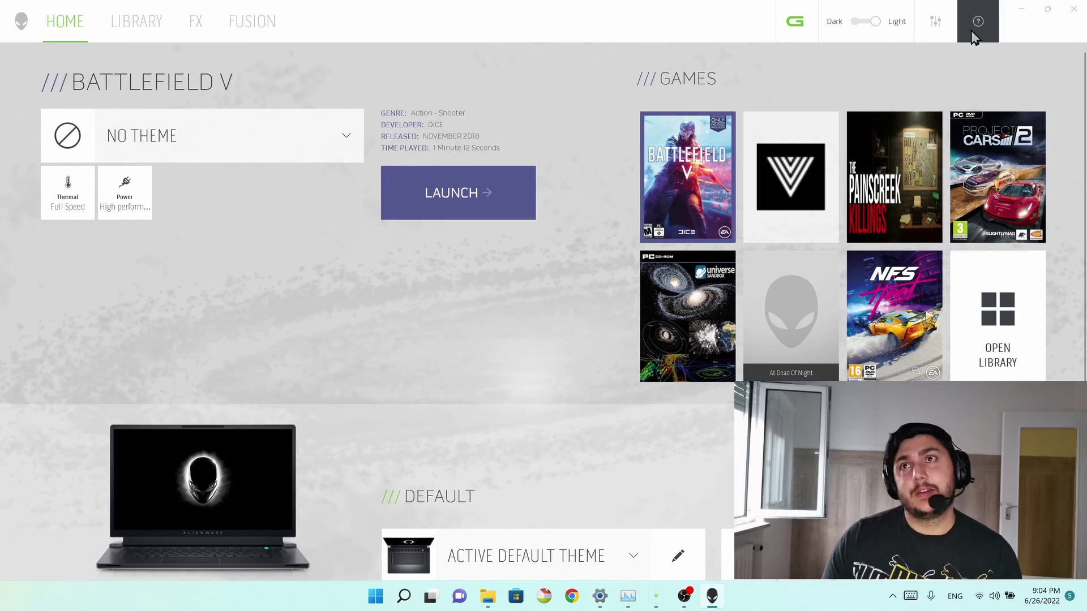
left_click(1071, 19)
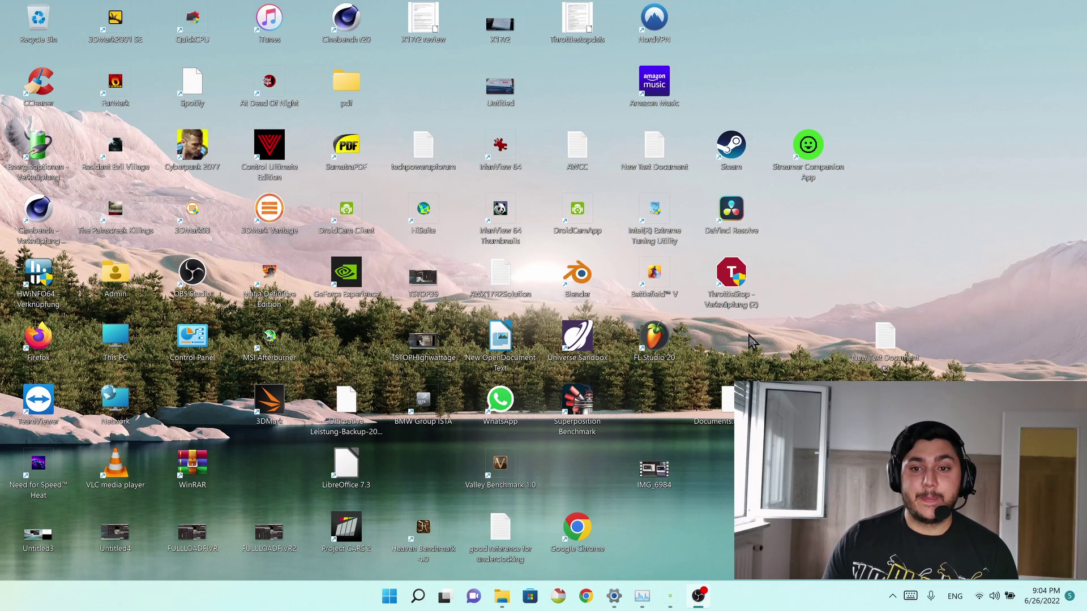
Relaunch Alienware Command Center and skip the download of additional components.
left_click(418, 596)
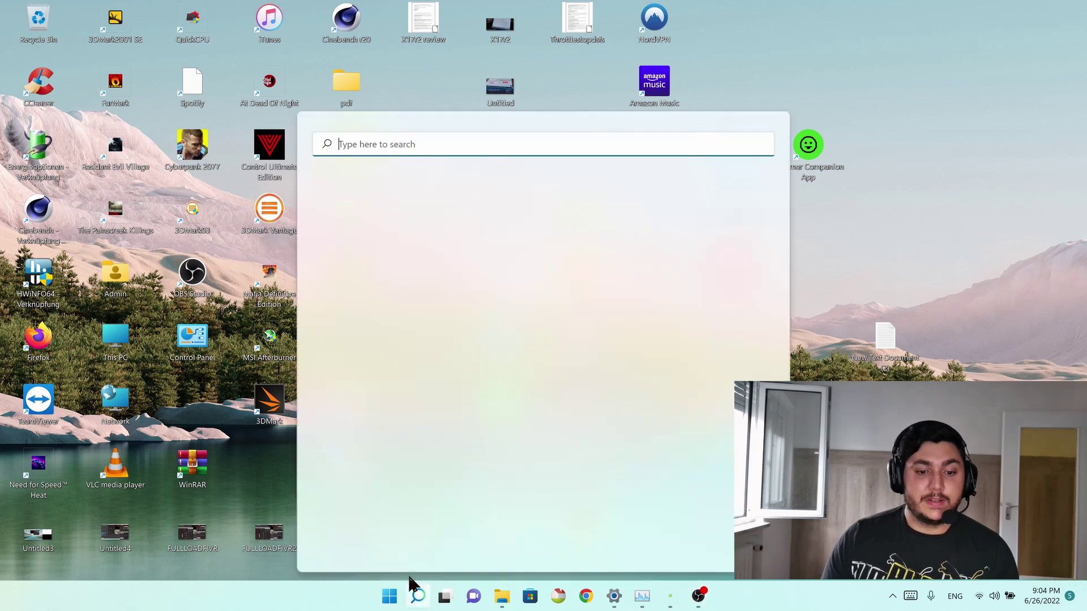
left_click(388, 369)
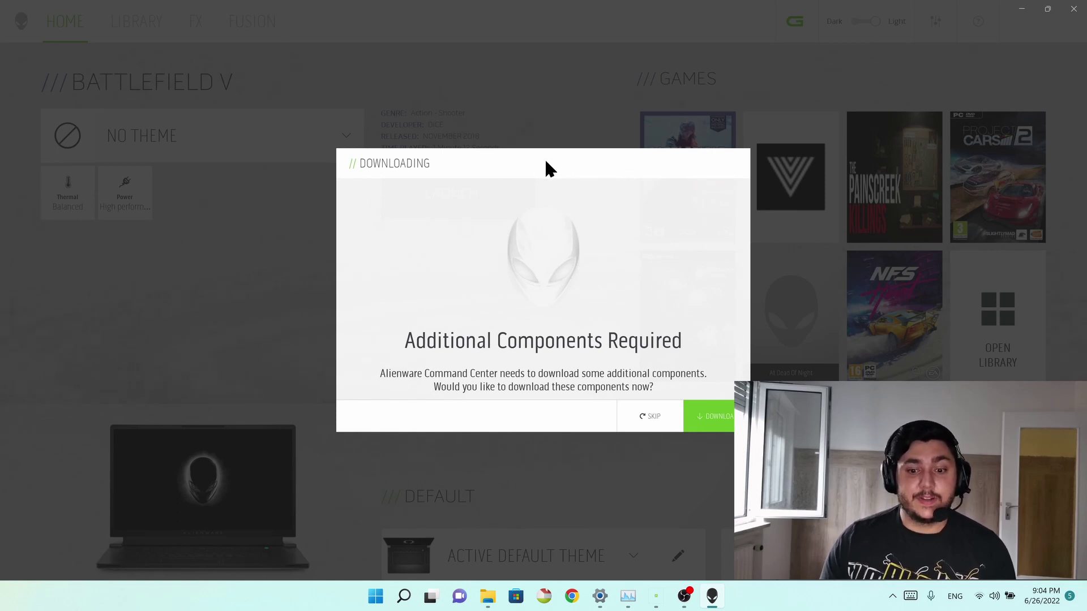
left_click(634, 417)
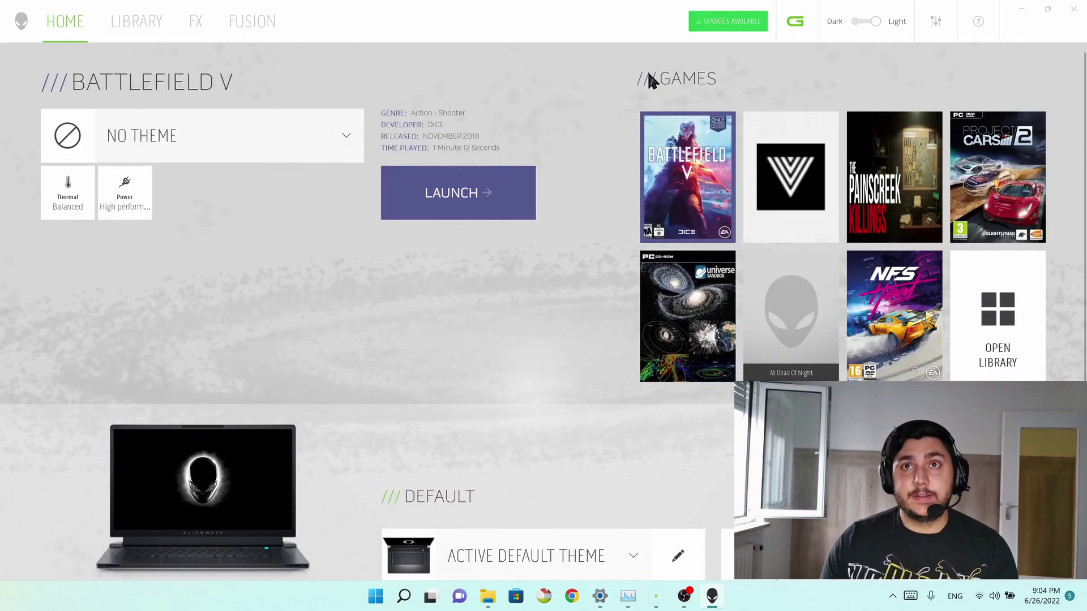
Open the available updates, retry downloading the additional components, and close Alienware Command Center.
left_click(724, 26)
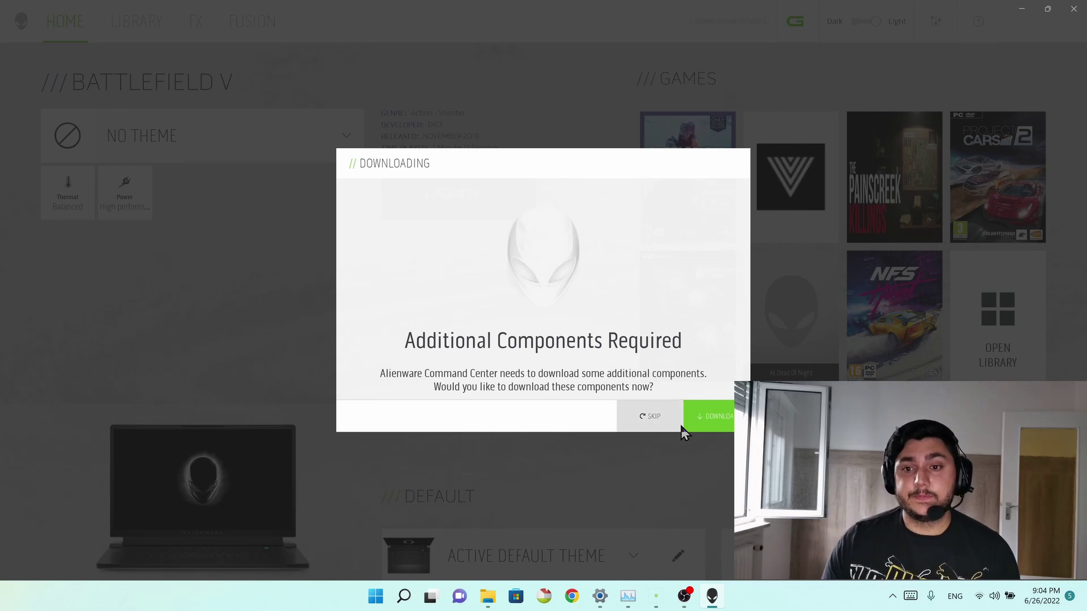
left_click(704, 419)
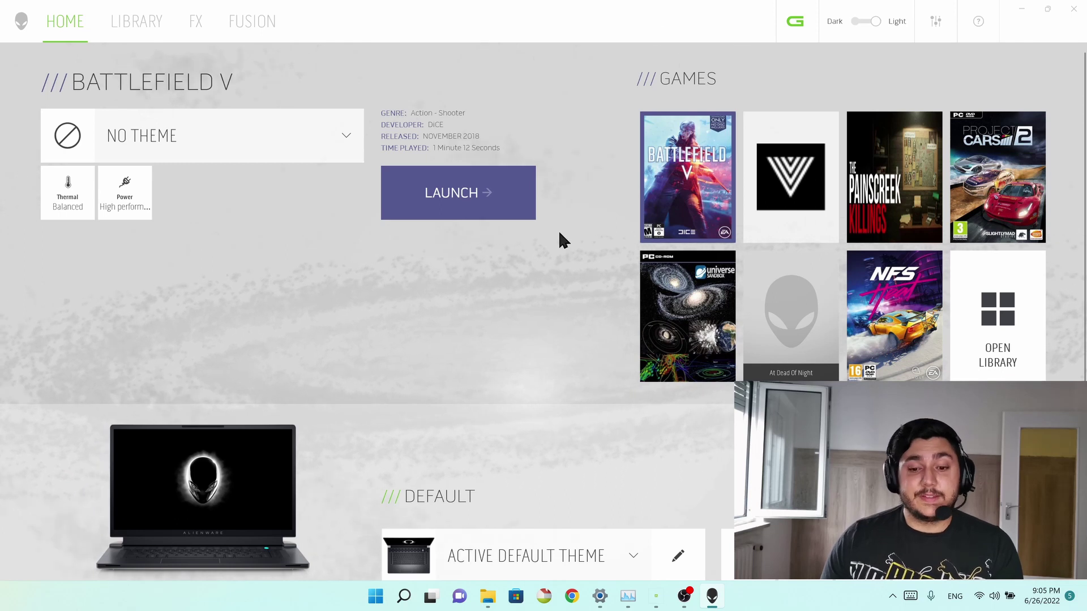
left_click(1074, 19)
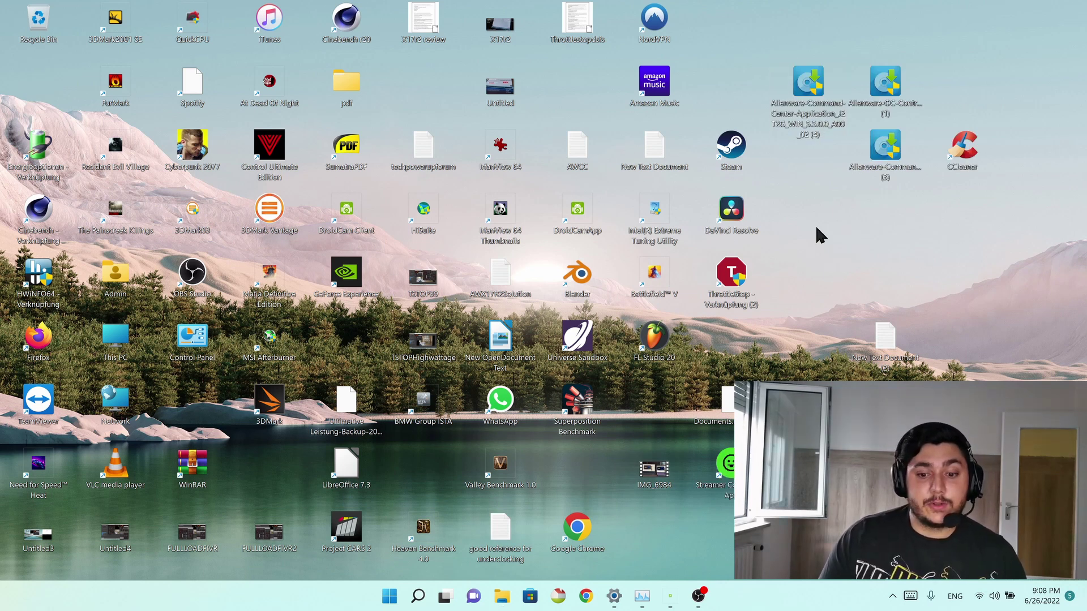
Run the desktop installer for Alienware Command Center Application 5.4.35.0 and start its installation wizard.
left_click(881, 163)
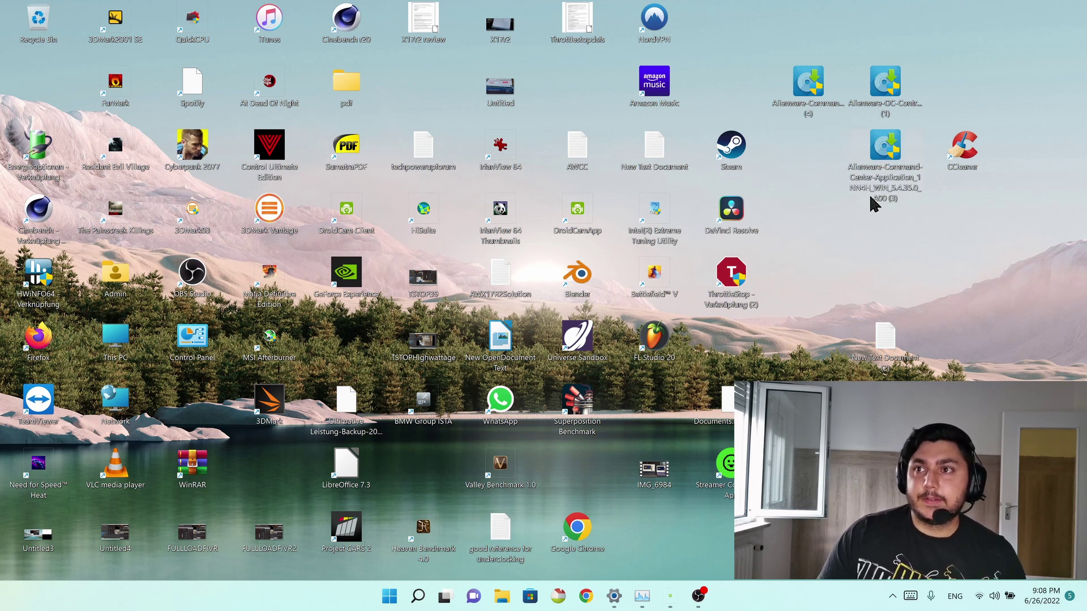
double_click(880, 164)
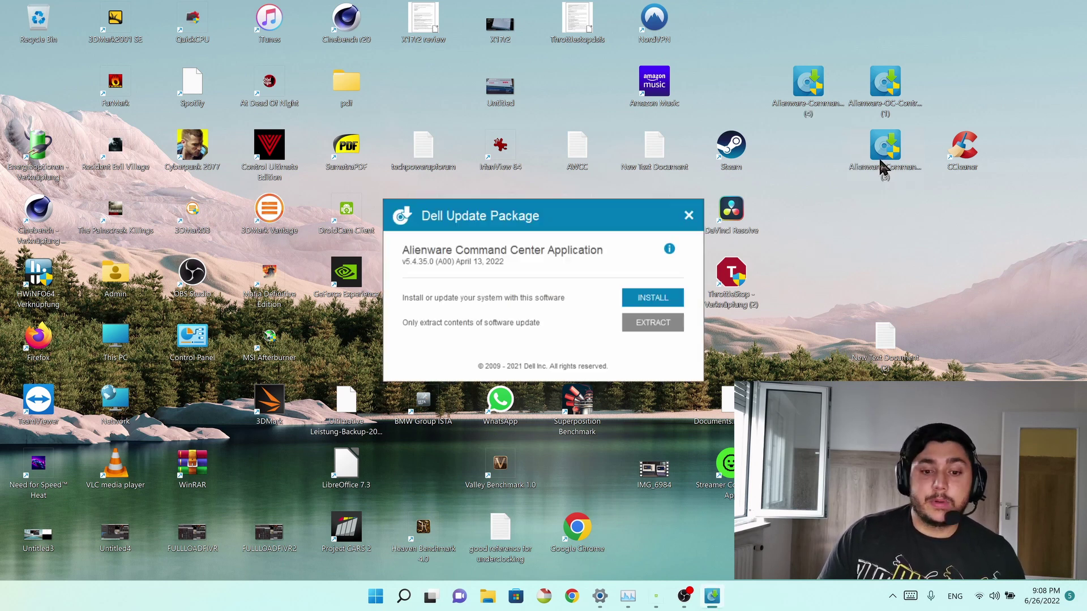
left_click(652, 298)
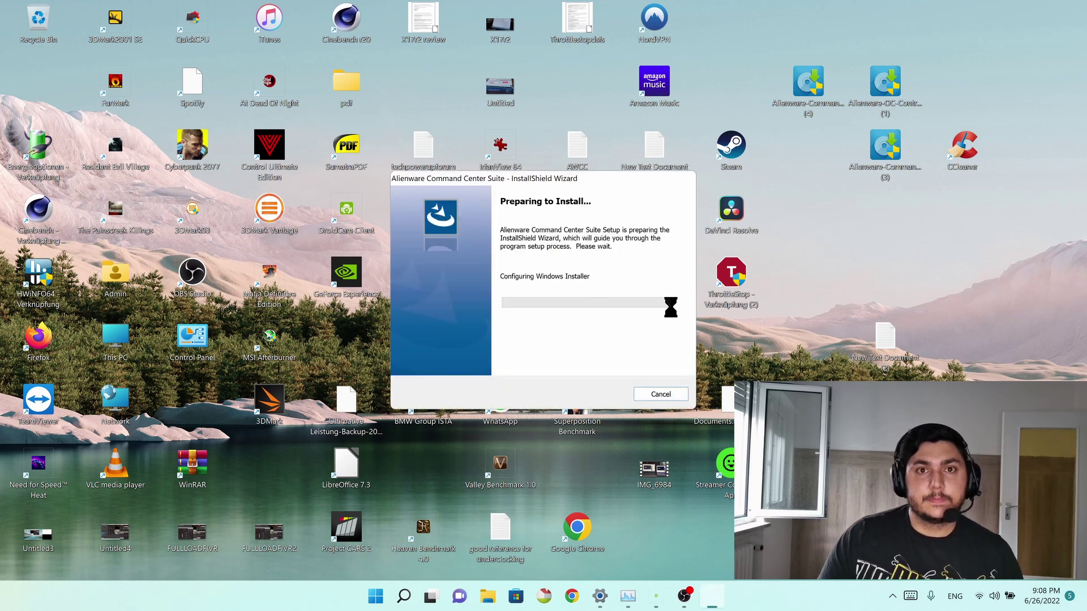
left_click_drag(515, 178, 279, 48)
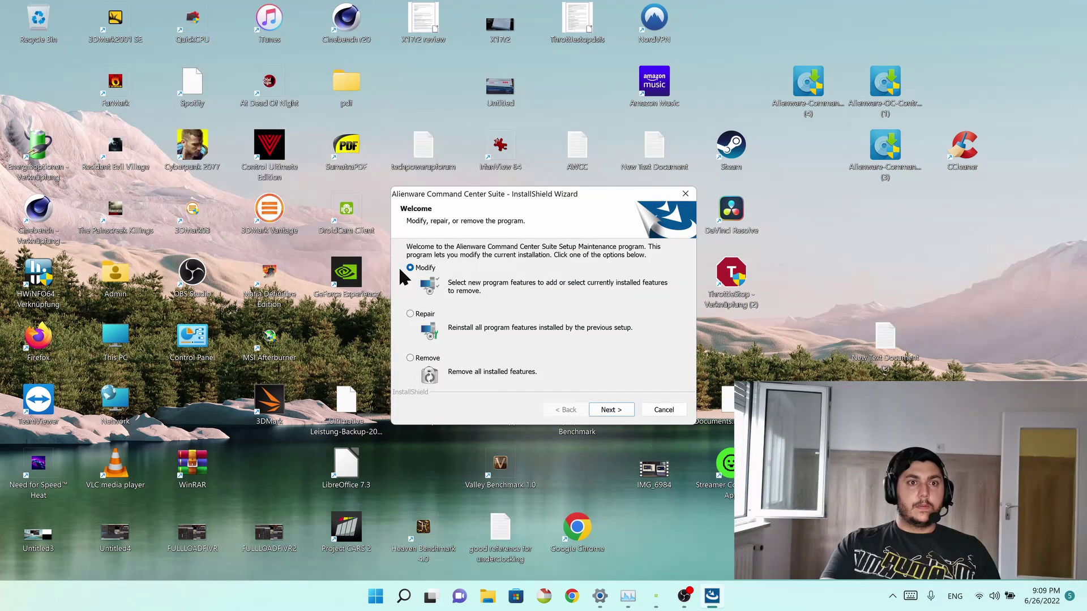
Remove all installed features of Alienware Command Center Suite, then finish the wizard and close the Dell Update Package.
left_click_drag(525, 194, 239, 90)
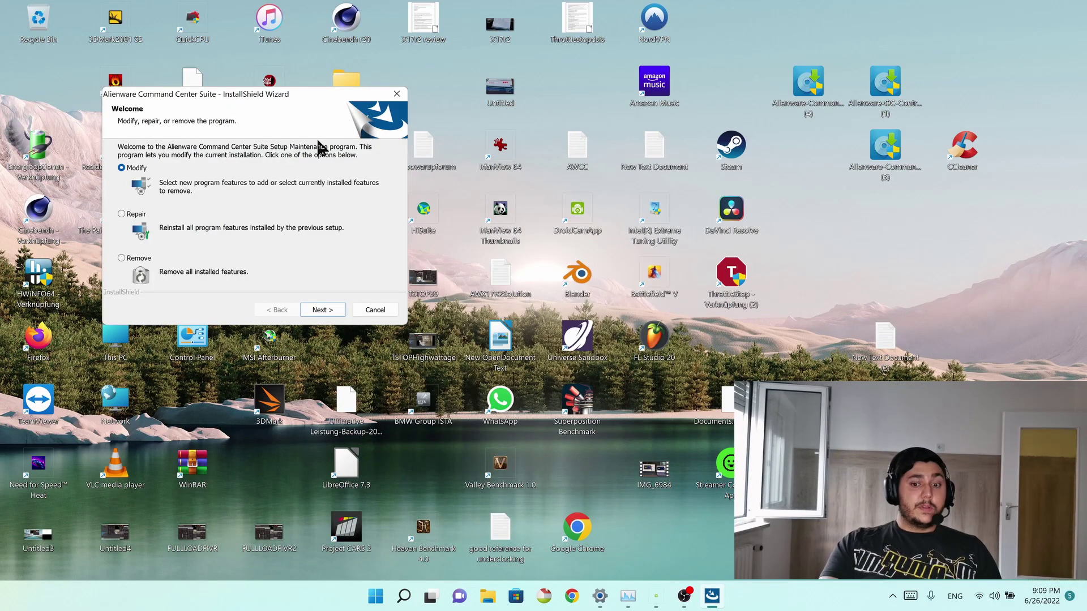
left_click(121, 257)
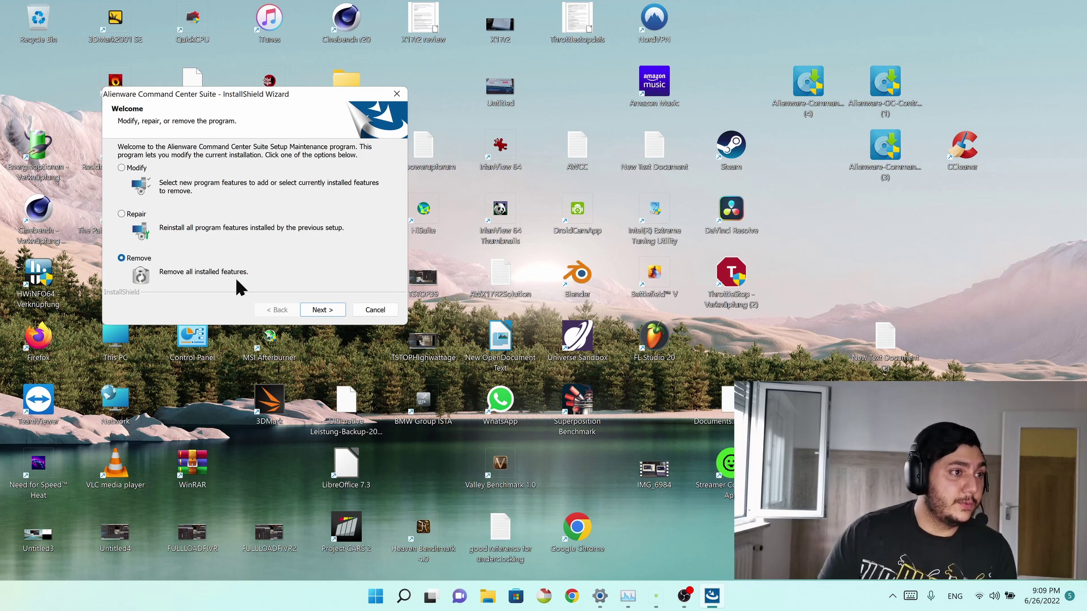
left_click(327, 311)
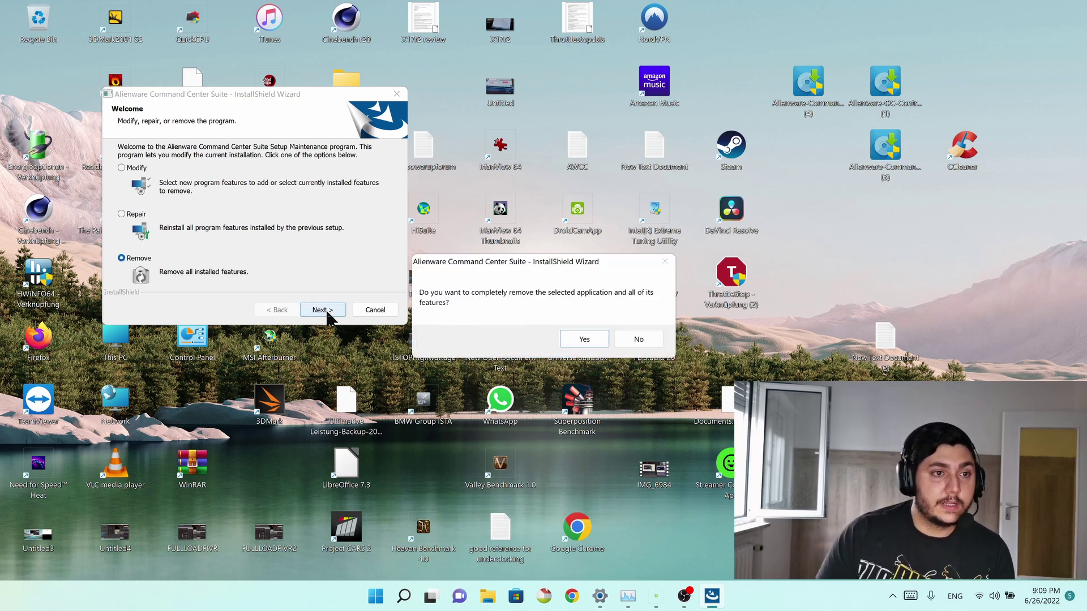
left_click(581, 338)
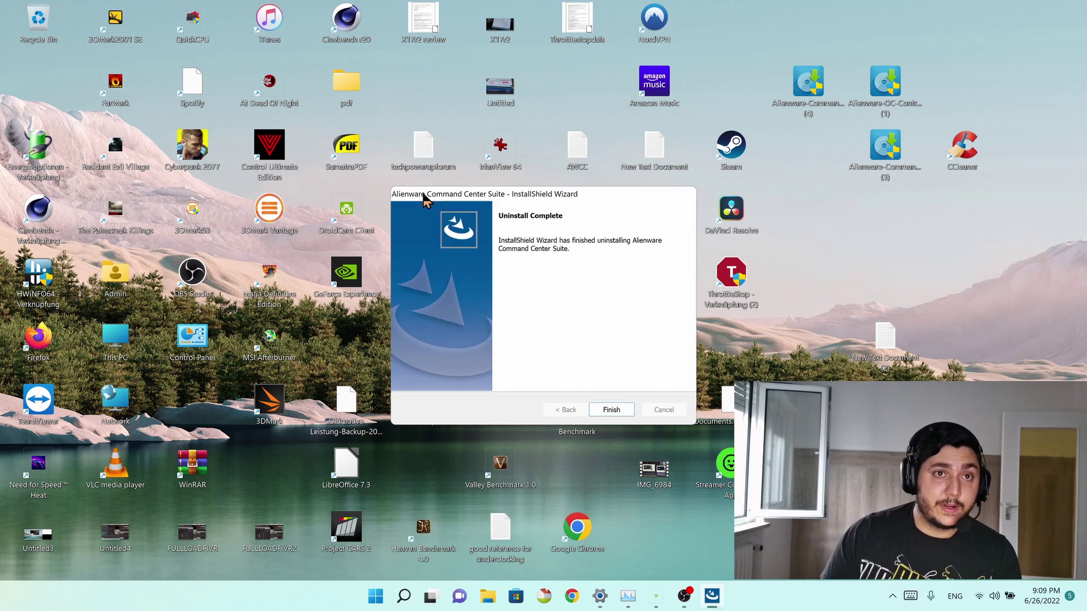
left_click_drag(558, 193, 324, 112)
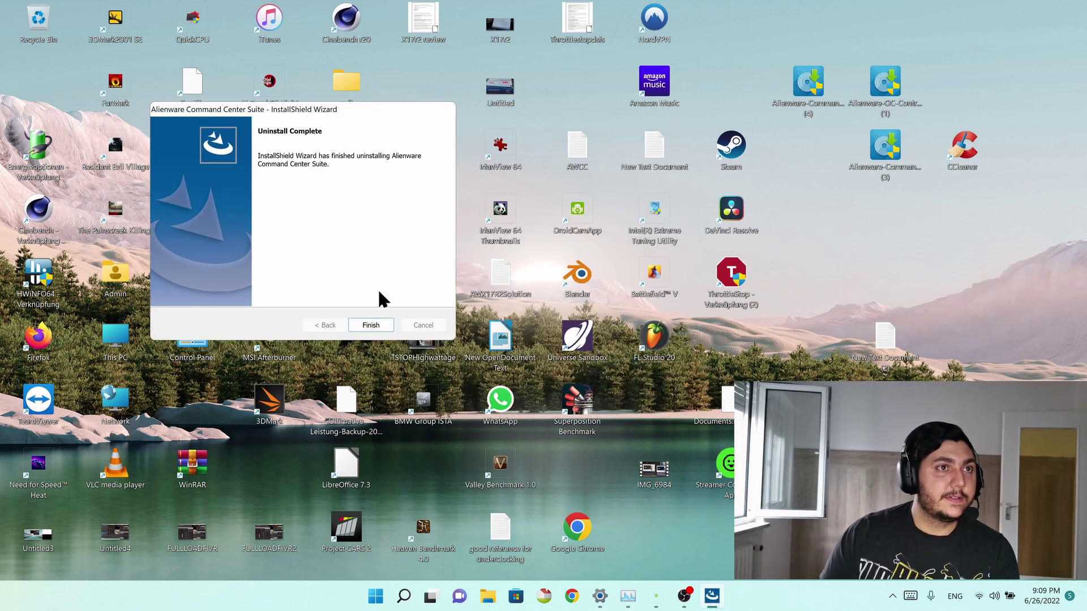
left_click(371, 326)
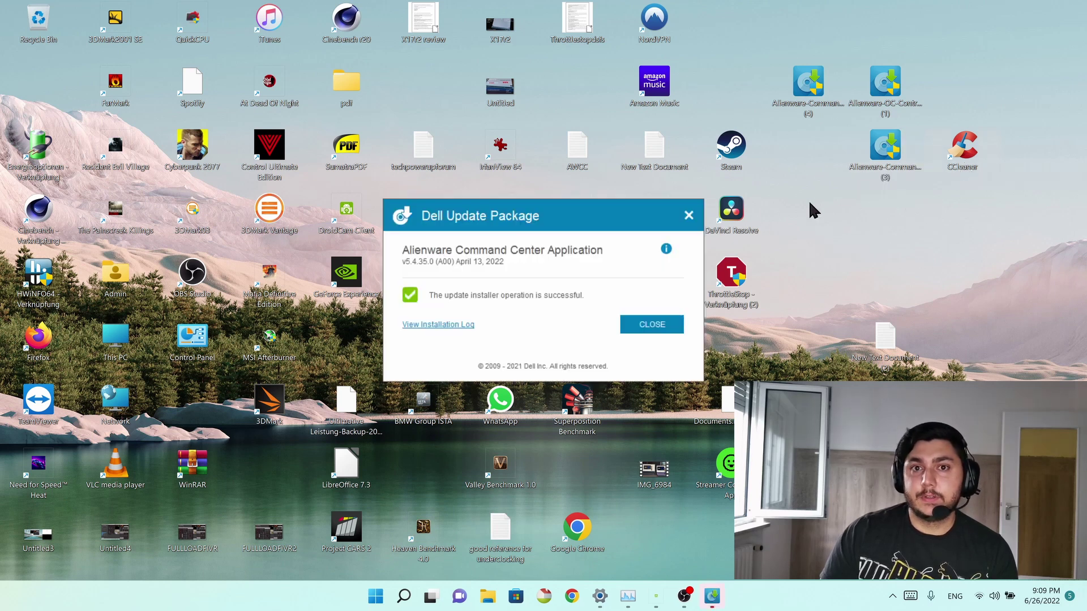
left_click(651, 324)
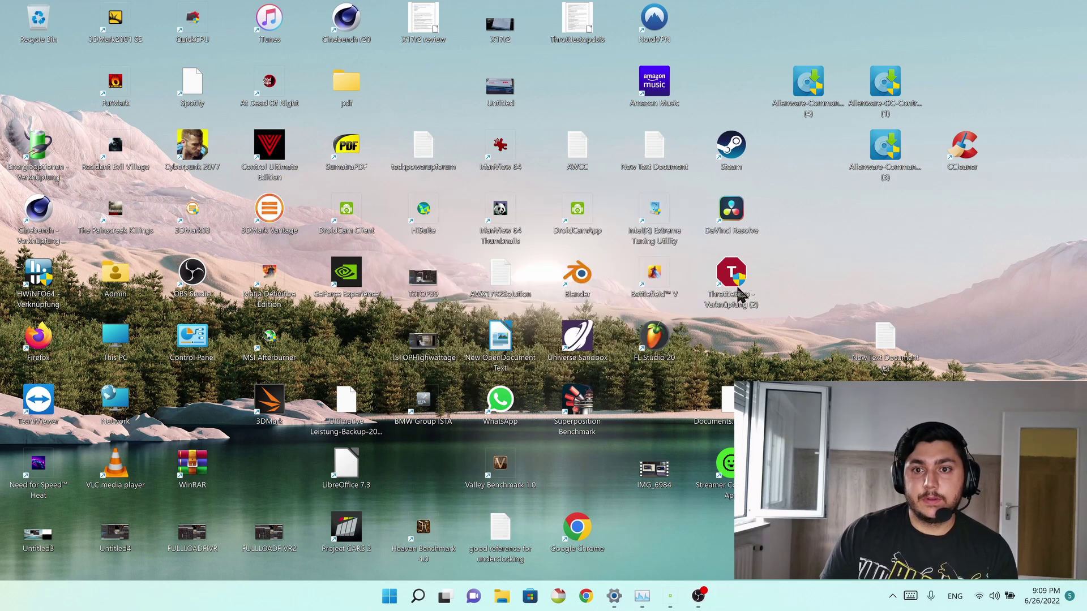
Open CCleaner and scan the registry for issues in all categories.
double_click(958, 165)
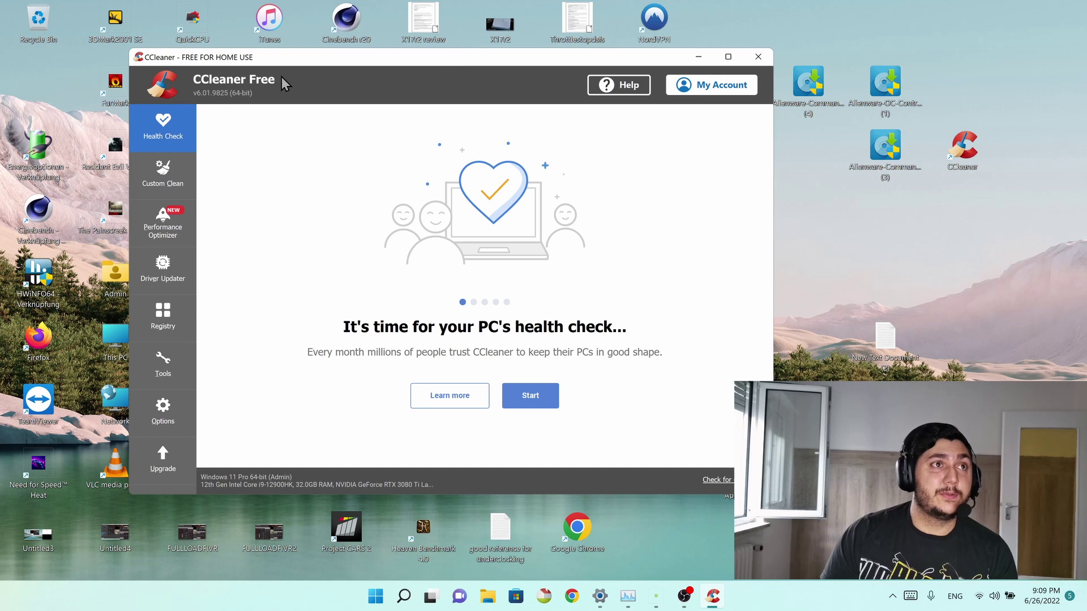
left_click_drag(510, 64, 490, 64)
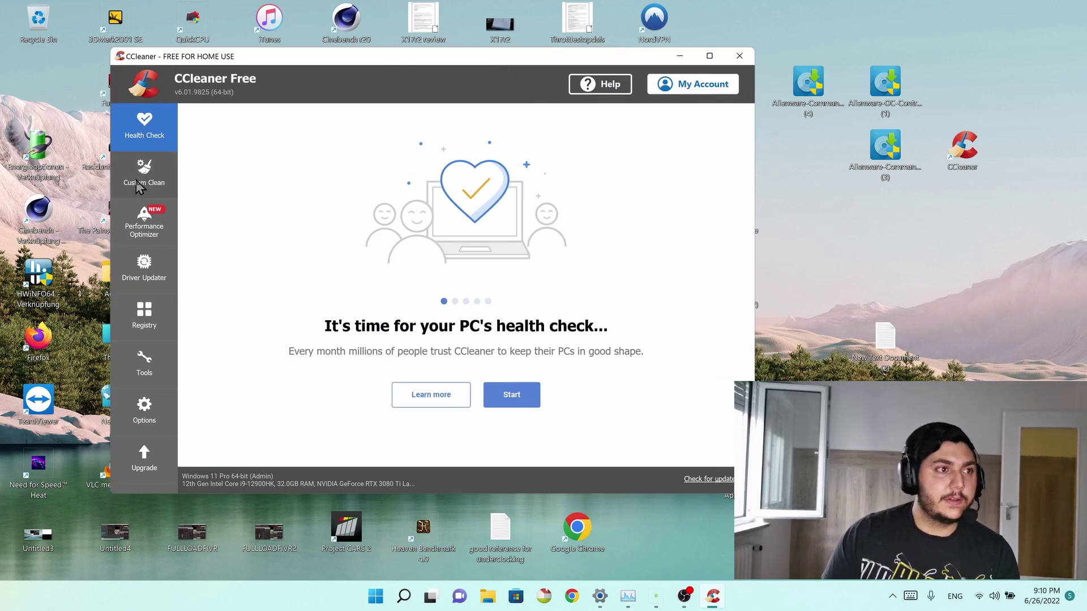
left_click(148, 311)
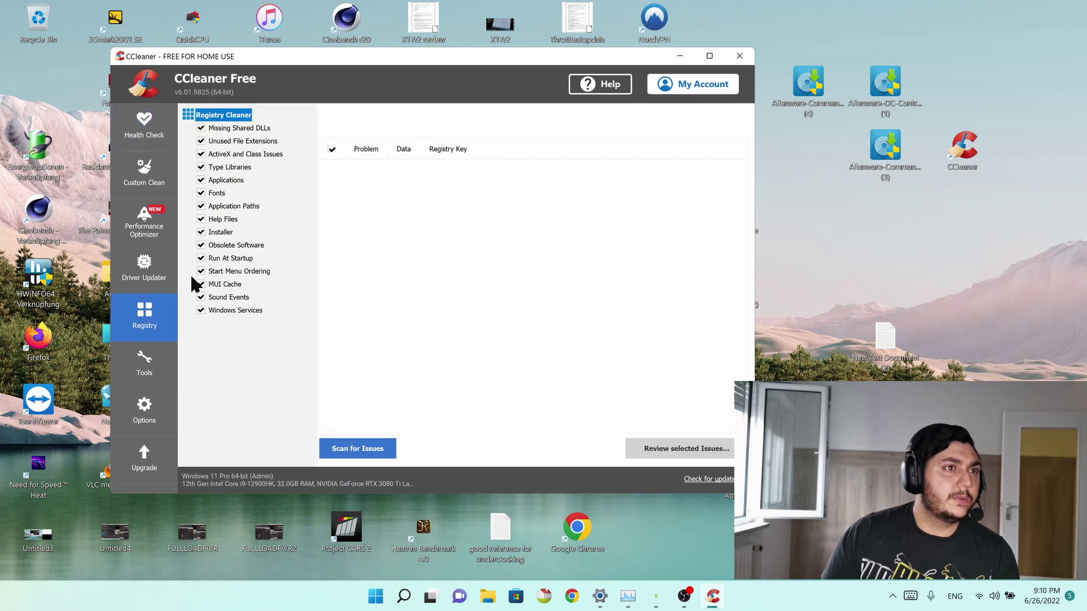
left_click(343, 451)
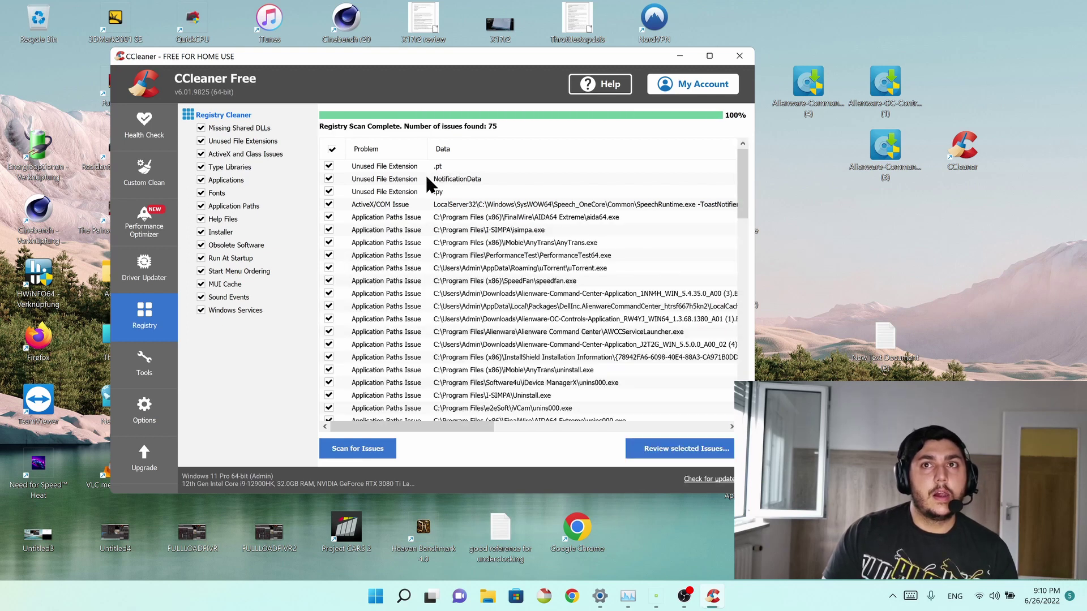
Fix all selected registry issues without backing up the registry, then close CCleaner.
left_click(647, 456)
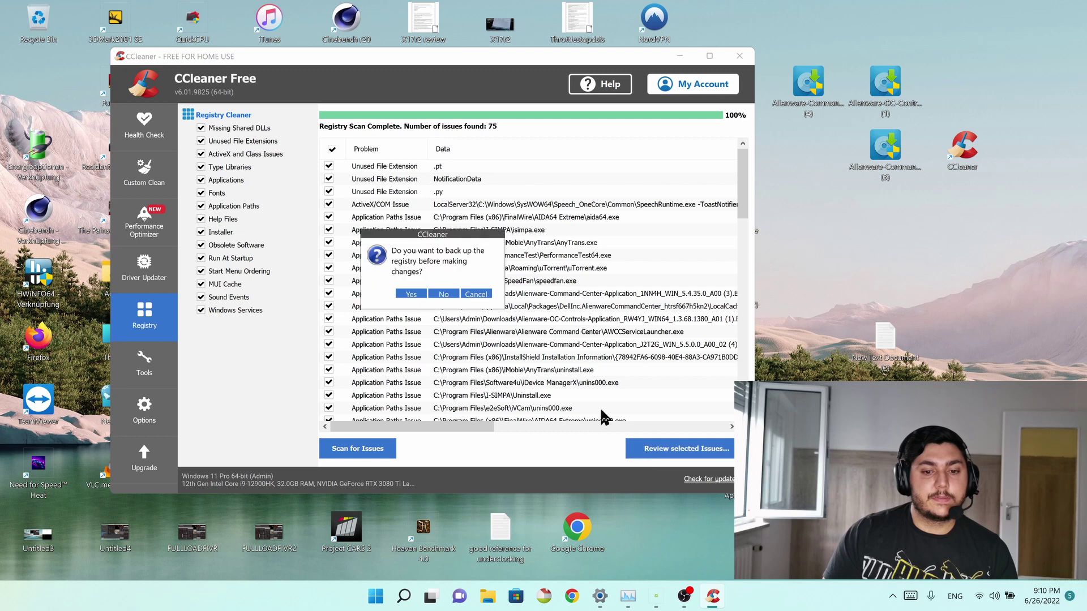
left_click(445, 301)
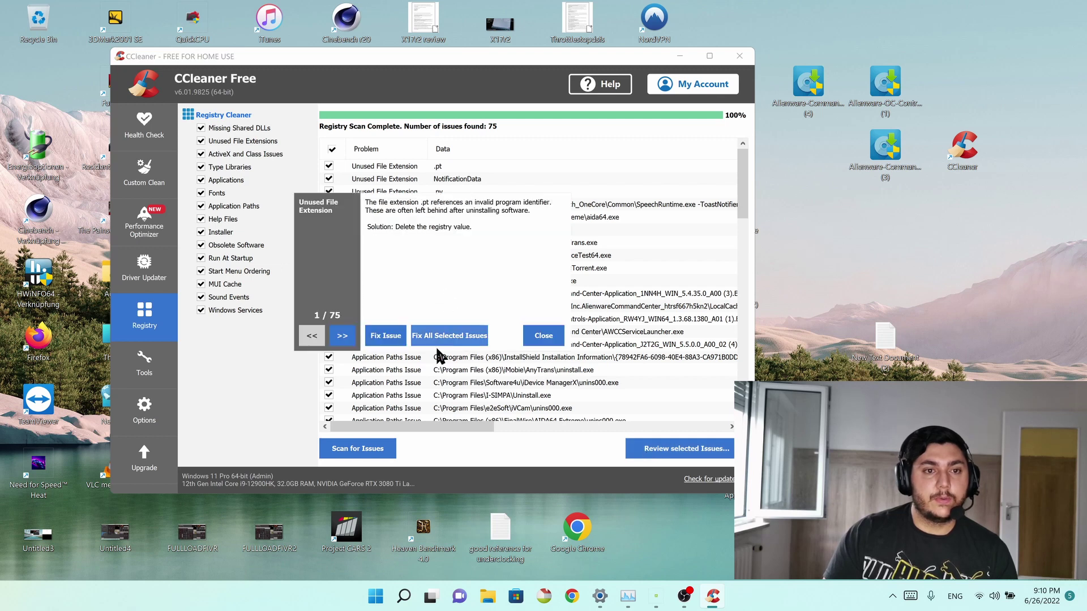
left_click(448, 336)
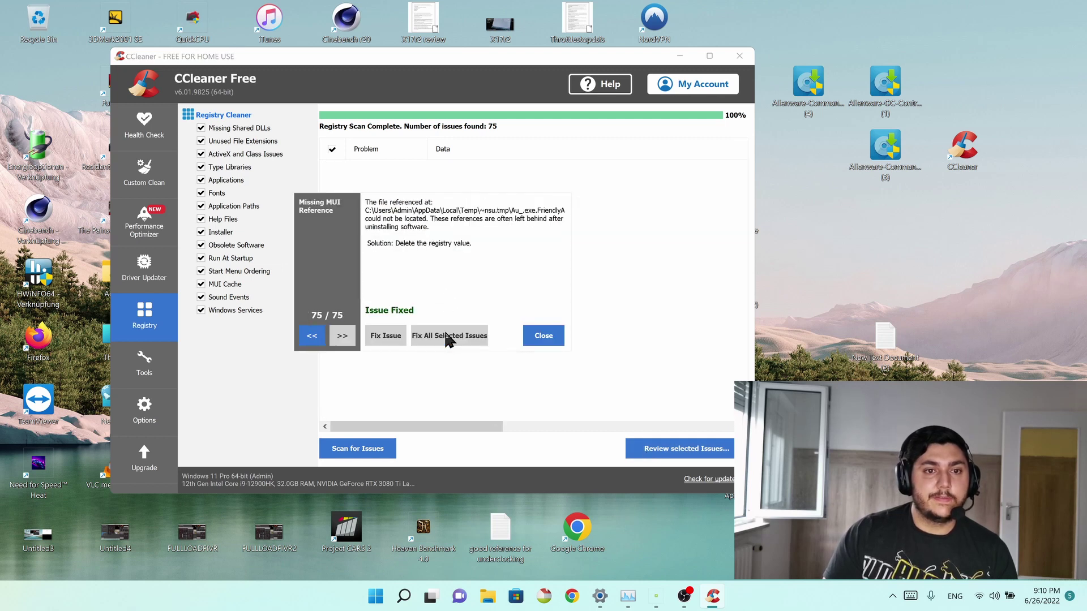
left_click(543, 336)
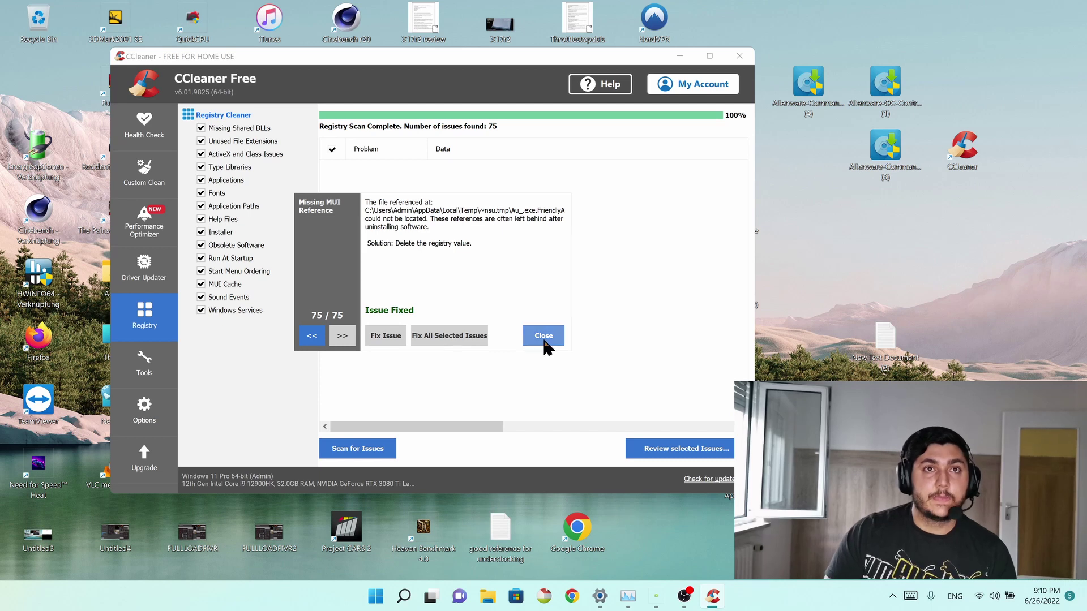
left_click(738, 56)
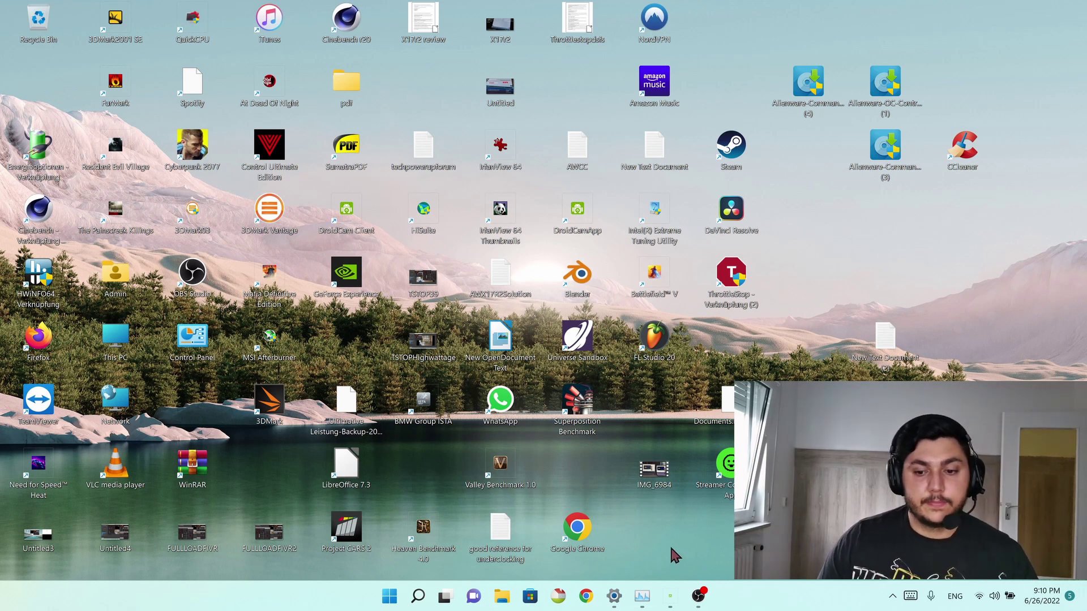
mouse_move(420, 599)
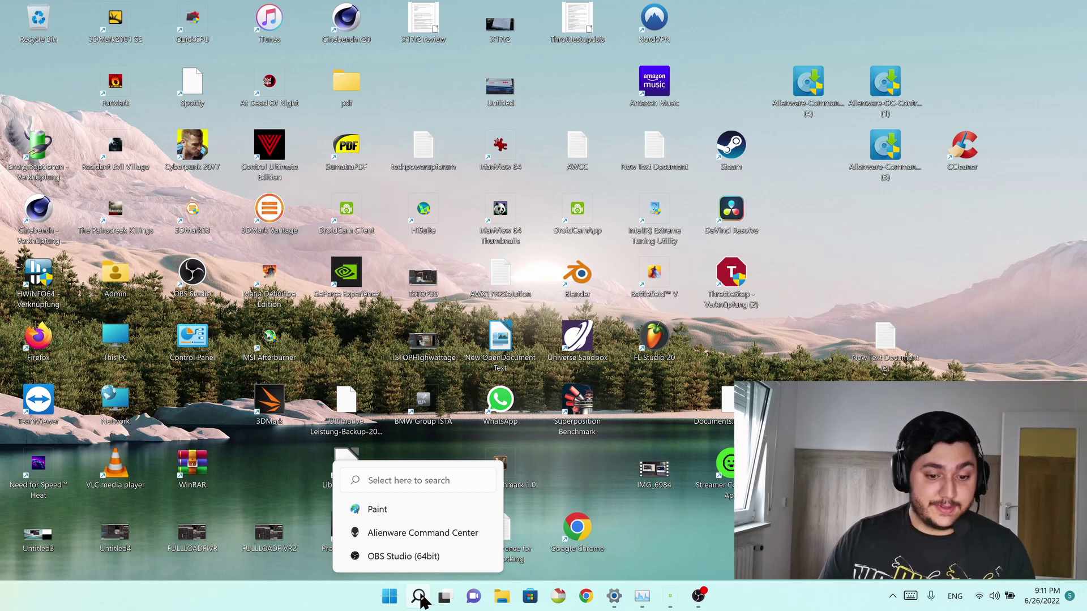
left_click(420, 599)
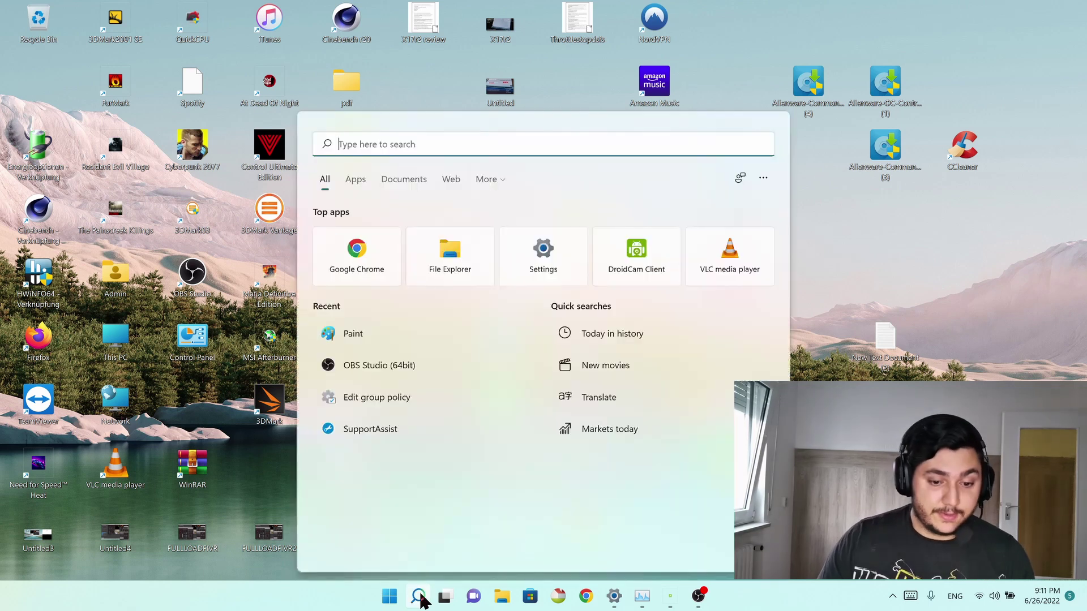
left_click(932, 169)
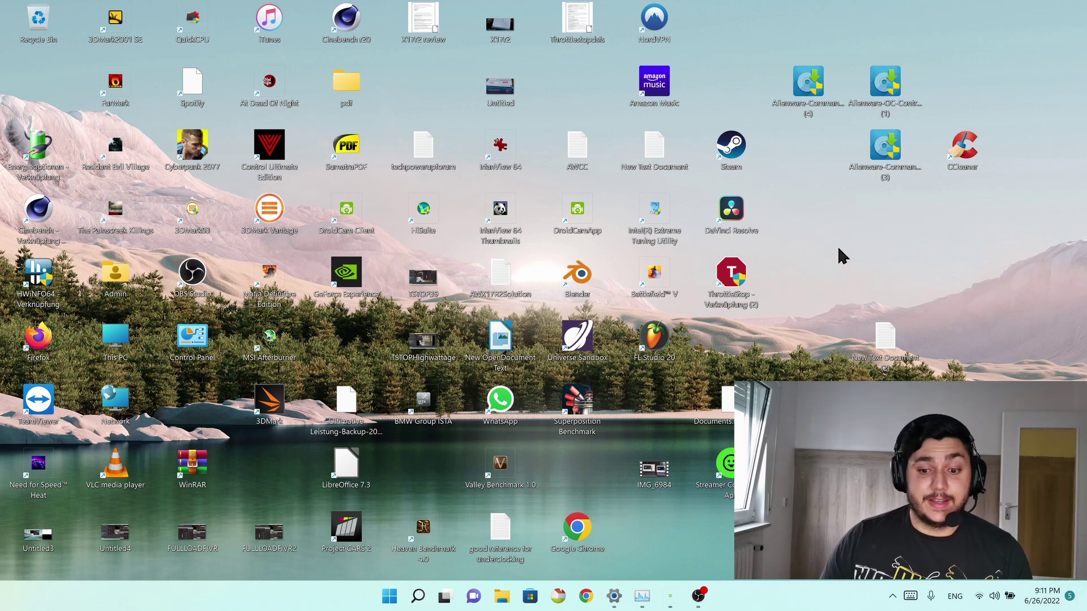
left_click_drag(849, 232, 832, 154)
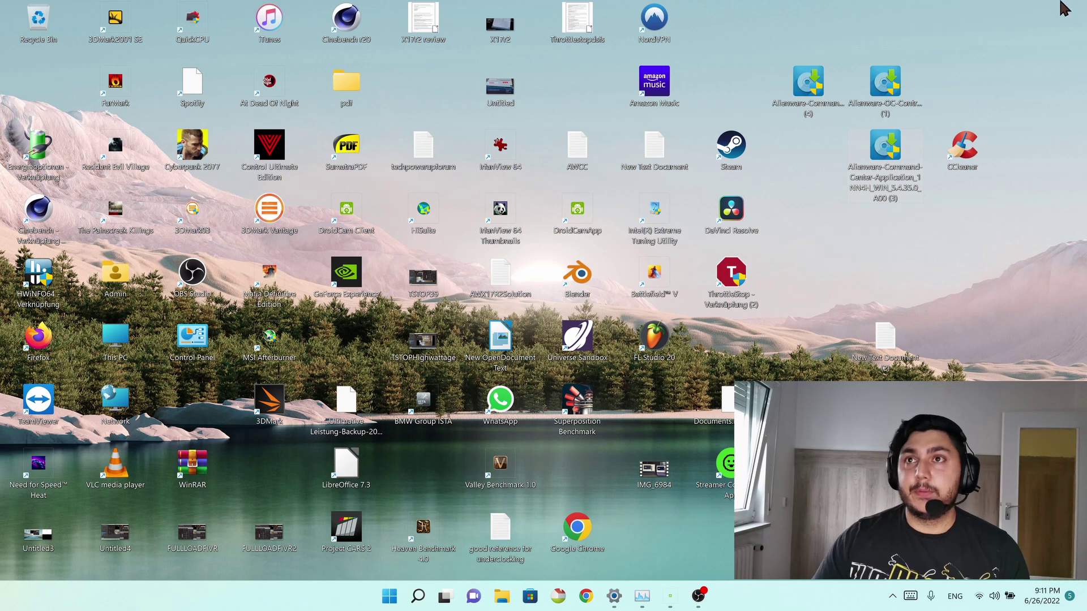
left_click_drag(751, 49, 908, 189)
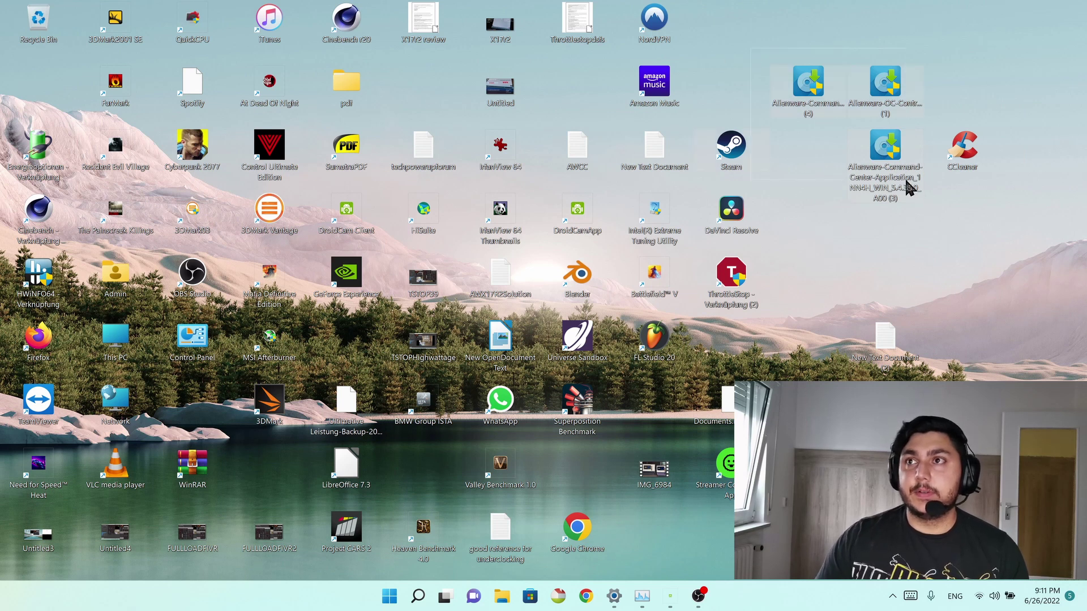
left_click(813, 45)
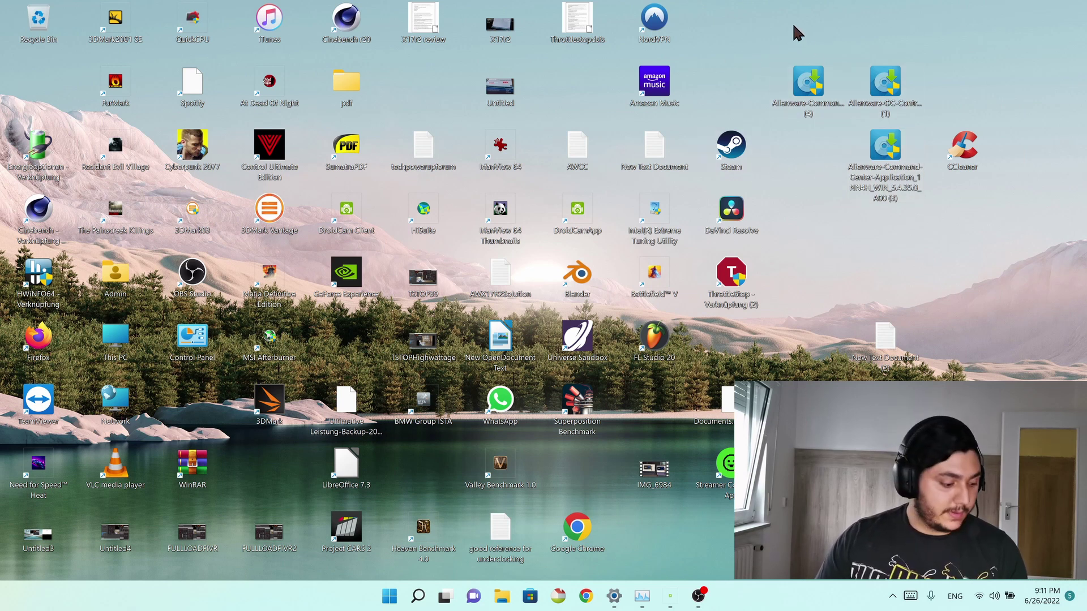
left_click_drag(793, 25, 865, 128)
left_click_drag(784, 35, 893, 195)
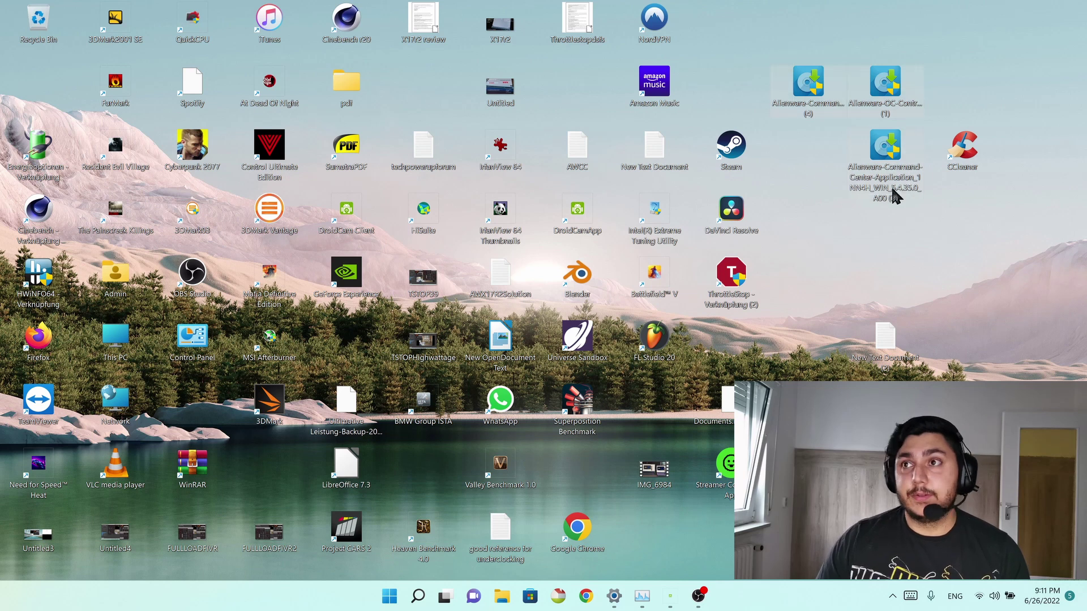
Check the names and versions of the Alienware Command Center and Alienware OC Controls installers on the desktop.
left_click(806, 87)
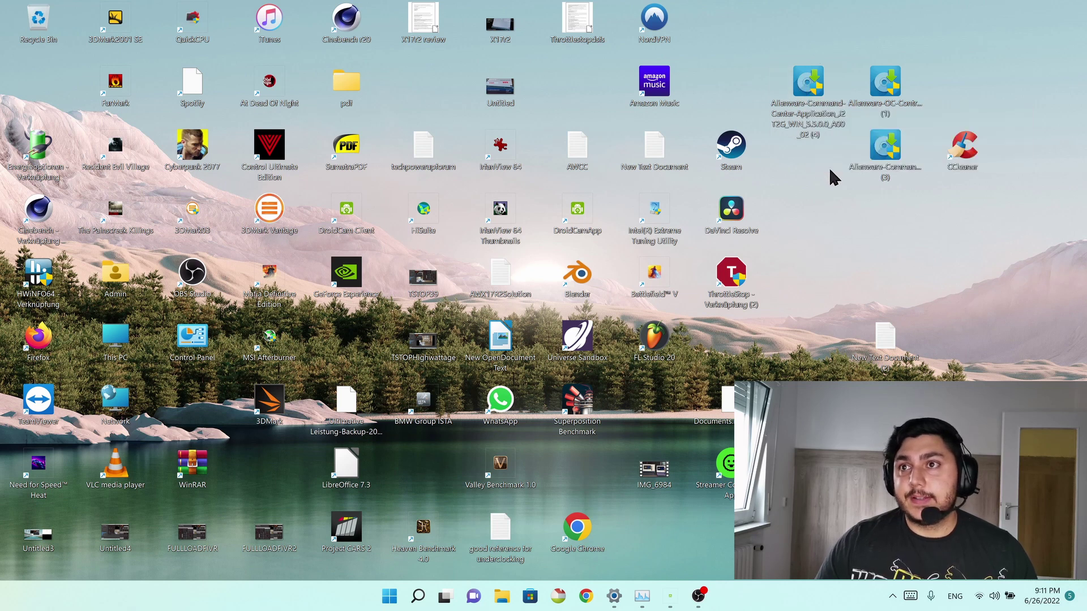
mouse_move(803, 97)
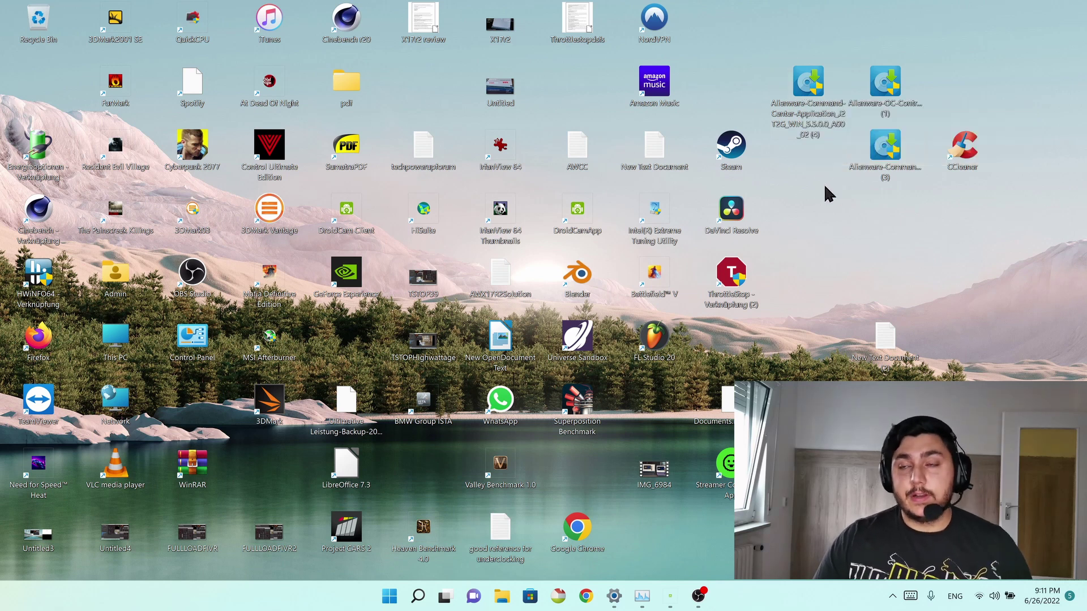
mouse_move(879, 163)
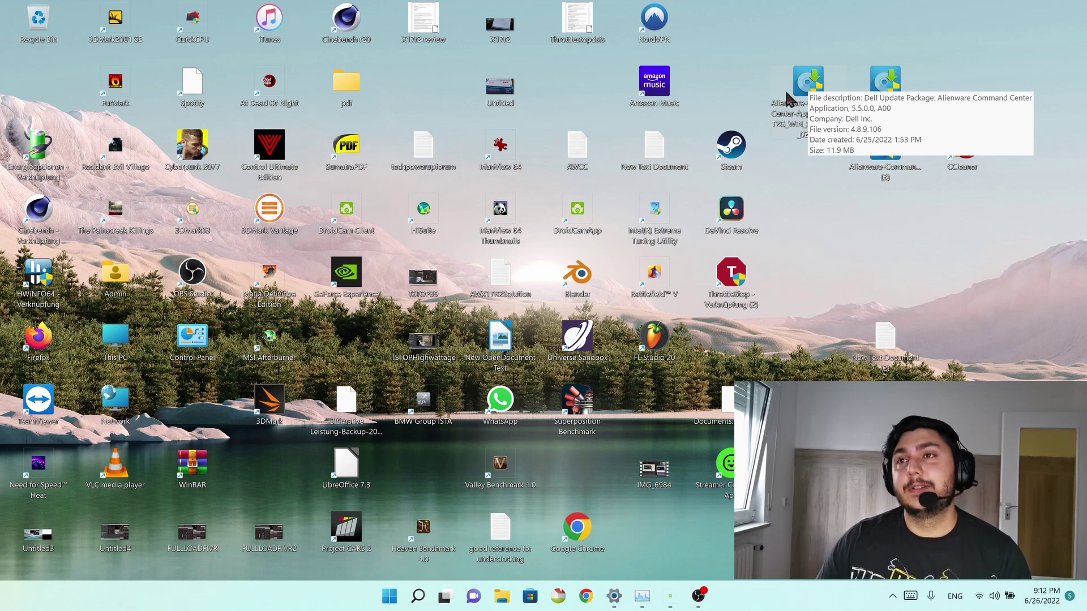
mouse_move(882, 89)
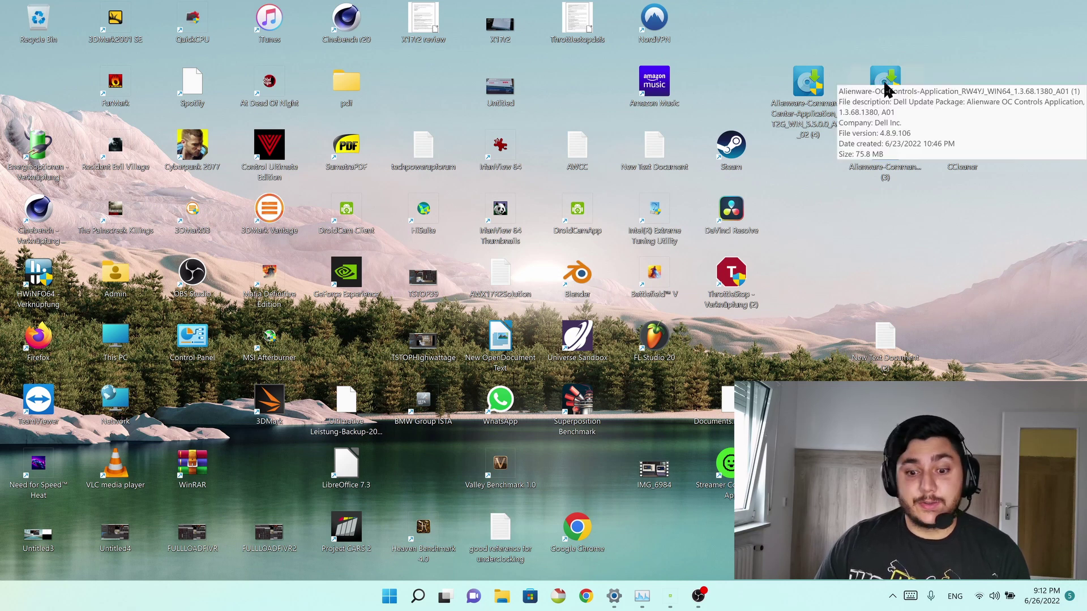
mouse_move(899, 88)
left_mouse_down()
mouse_move(973, 85)
mouse_move(888, 92)
left_mouse_up()
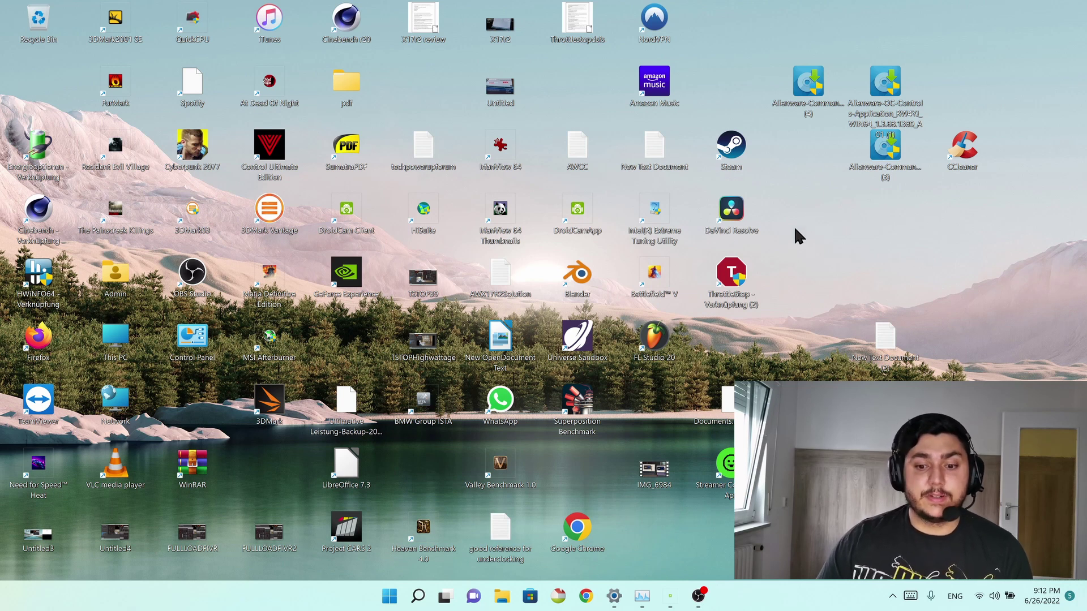
left_click(889, 100)
left_click(978, 75)
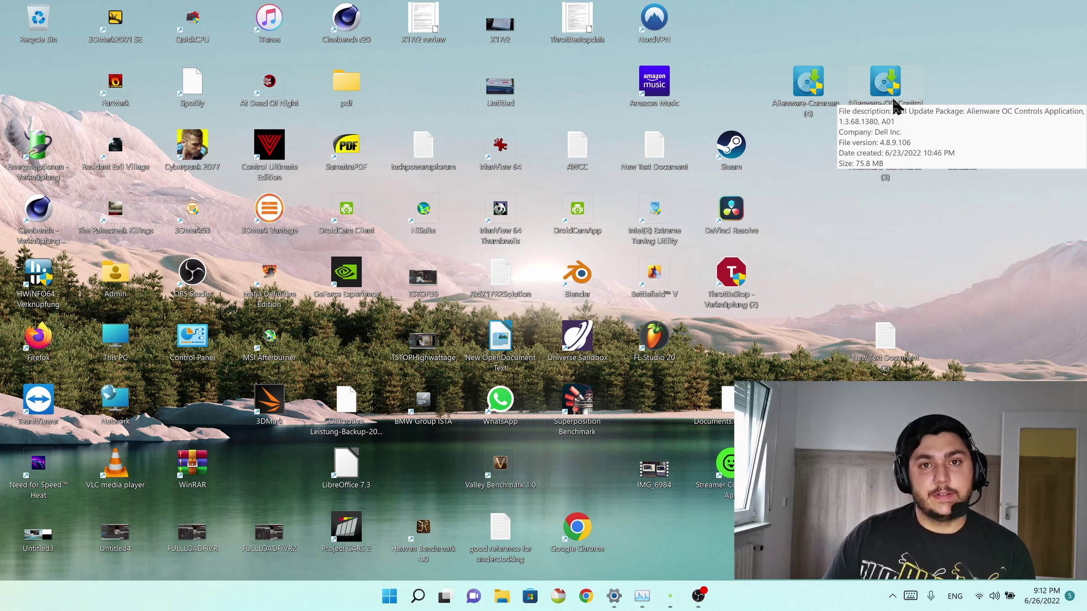
left_click(893, 105)
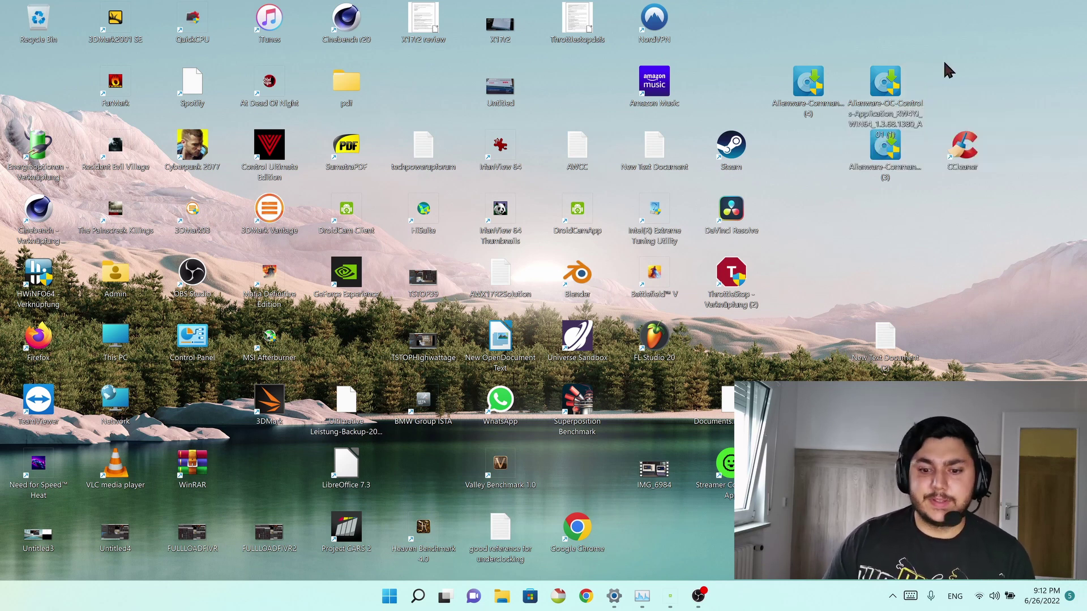
mouse_move(893, 91)
left_mouse_down()
mouse_move(937, 69)
mouse_move(970, 85)
mouse_move(891, 88)
left_mouse_up()
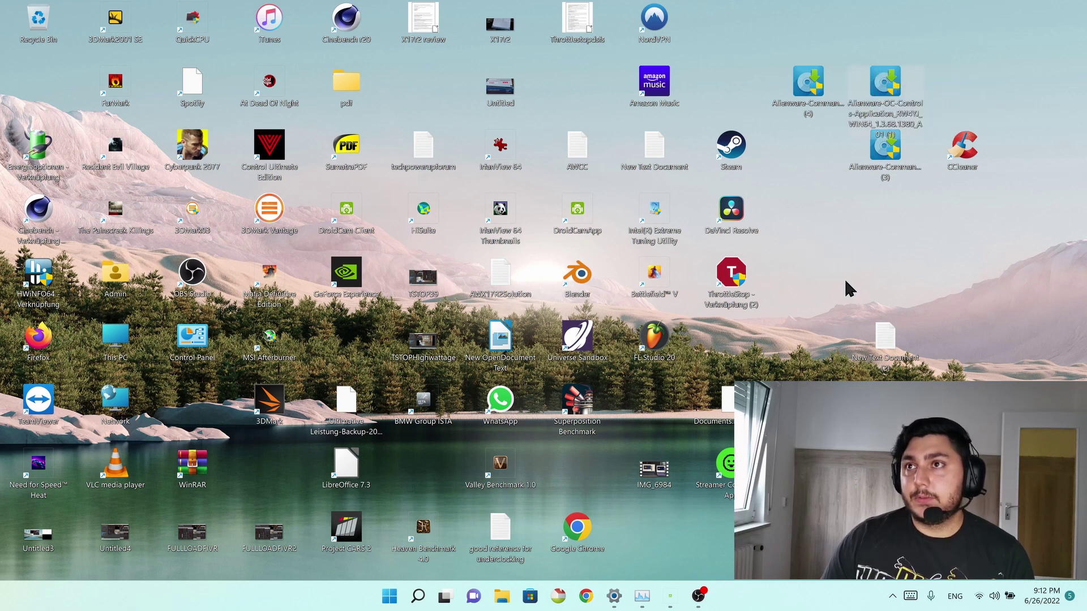
Try to install Alienware Command Center Application 5.5.0.0 from its desktop installer, and move the loading window aside.
mouse_move(809, 112)
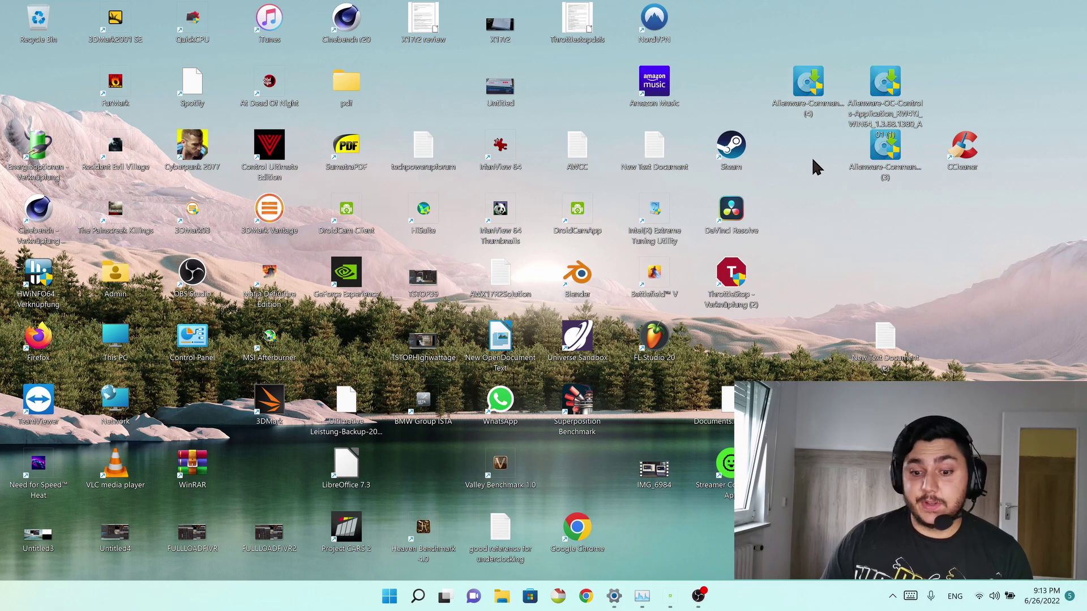
double_click(820, 110)
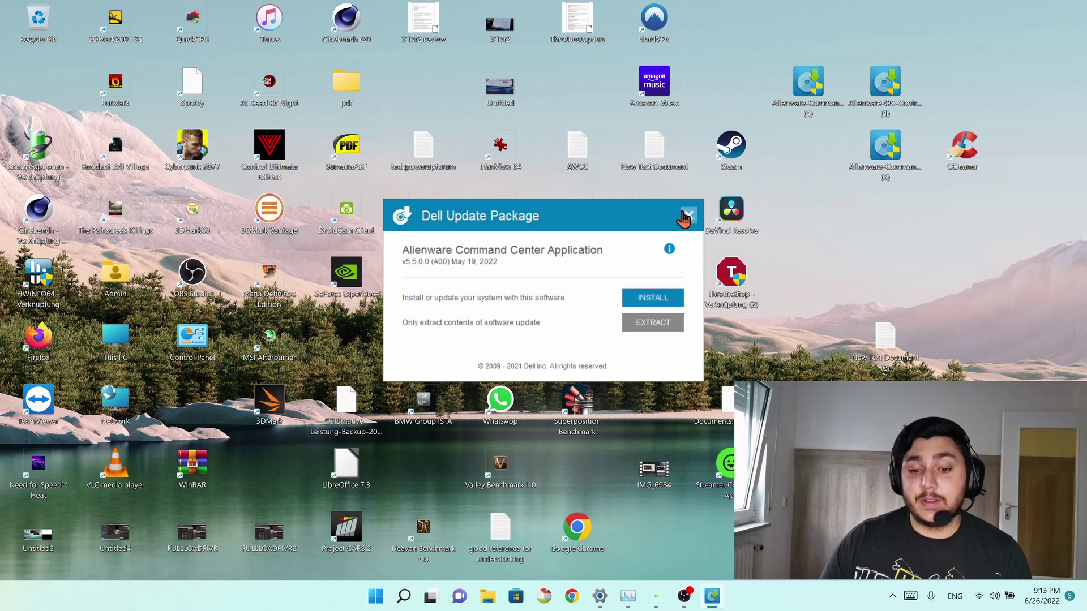
left_click(662, 298)
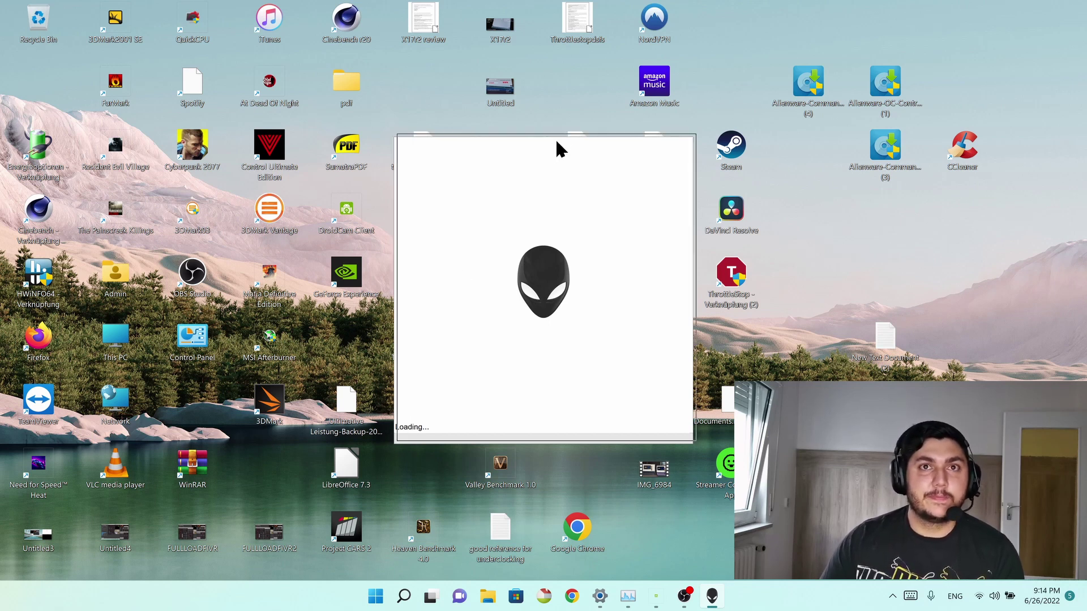
left_click_drag(536, 66, 774, 76)
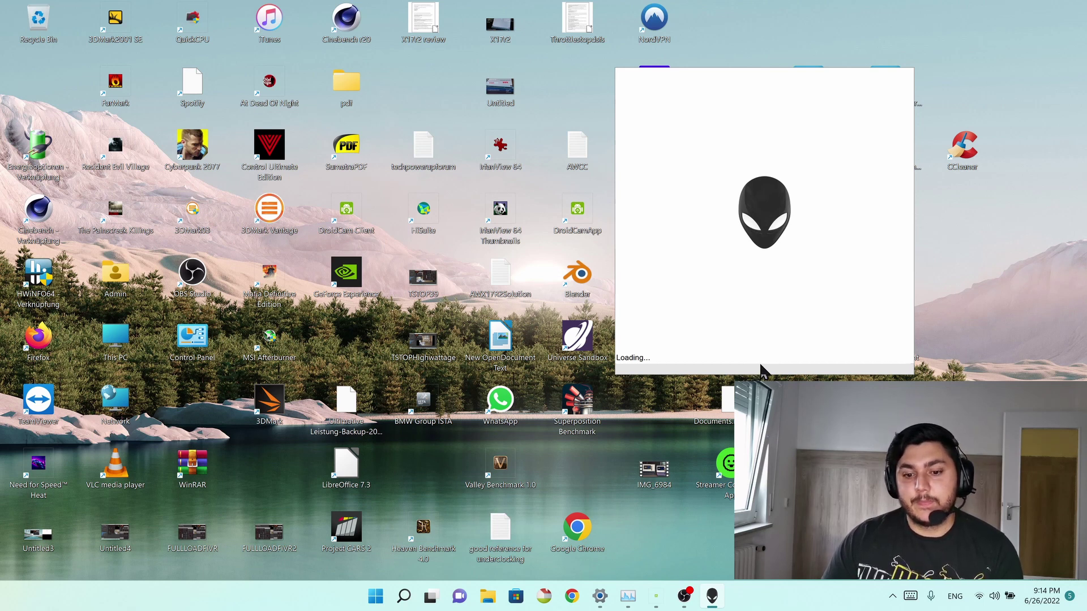
End the Setup Suite Launcher Unicode process in Task Manager, then close the Dell Update Package and Task Manager.
key("ctrl+shift+Escape")
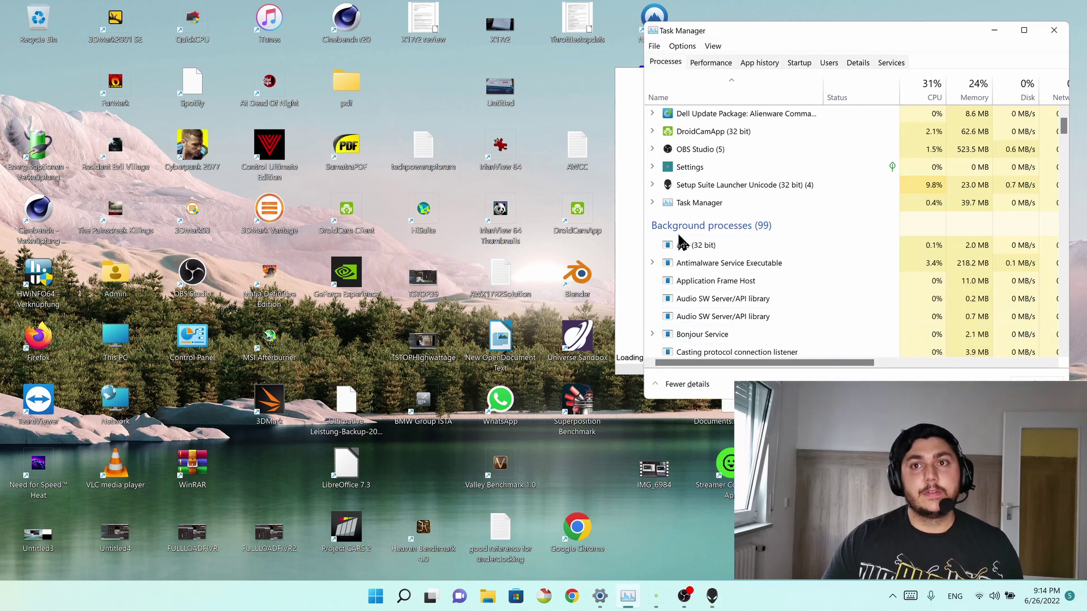
left_click(732, 182)
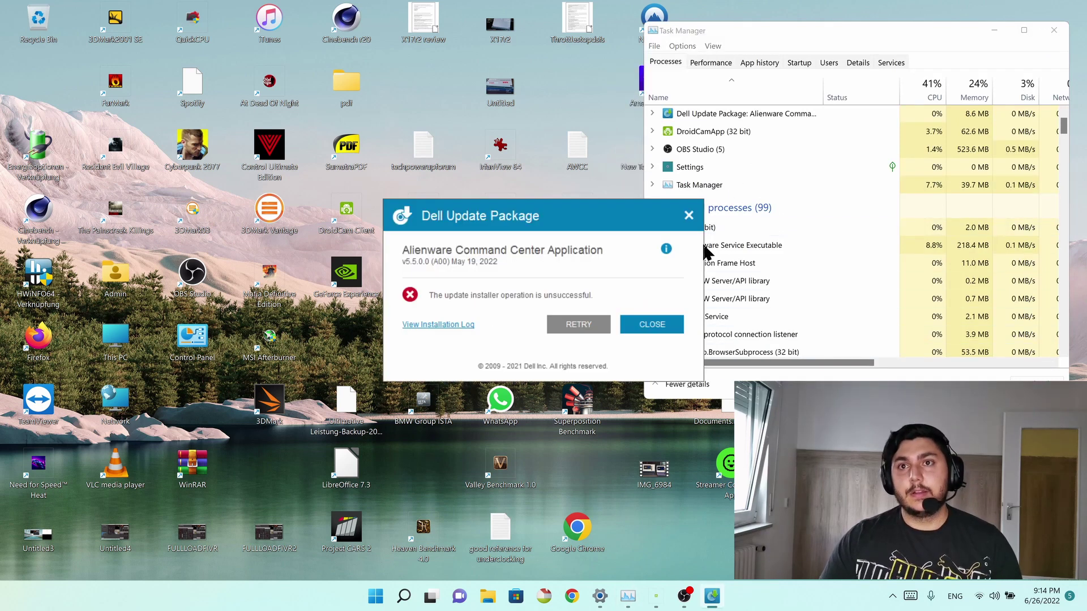
left_click(649, 324)
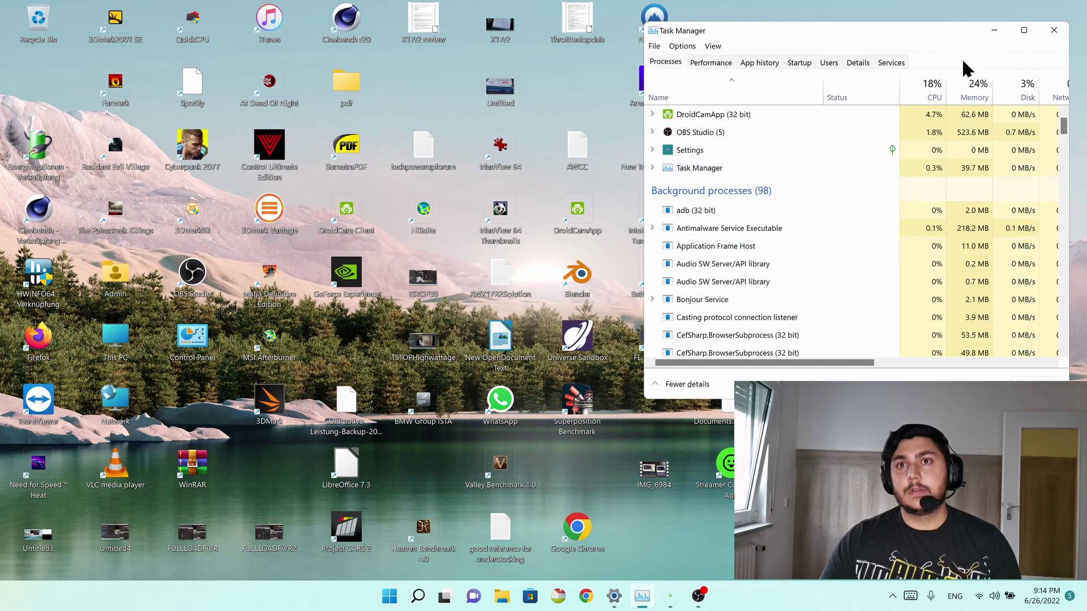
left_click(1047, 37)
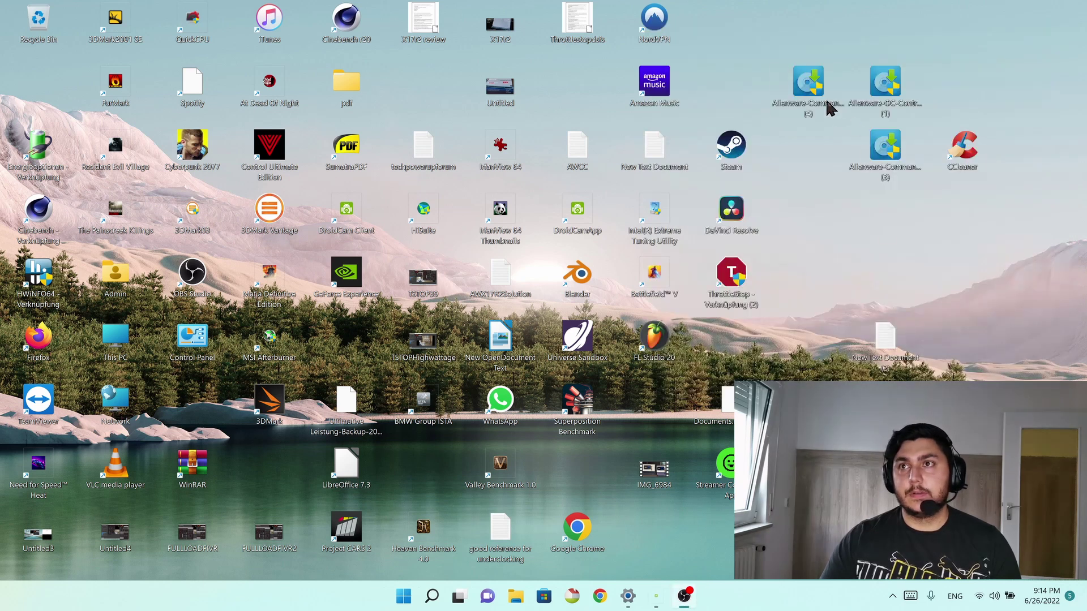
Retry the installation of Alienware Command Center Application 5.5.0.0 and move its loading window aside again.
double_click(807, 85)
left_click(652, 297)
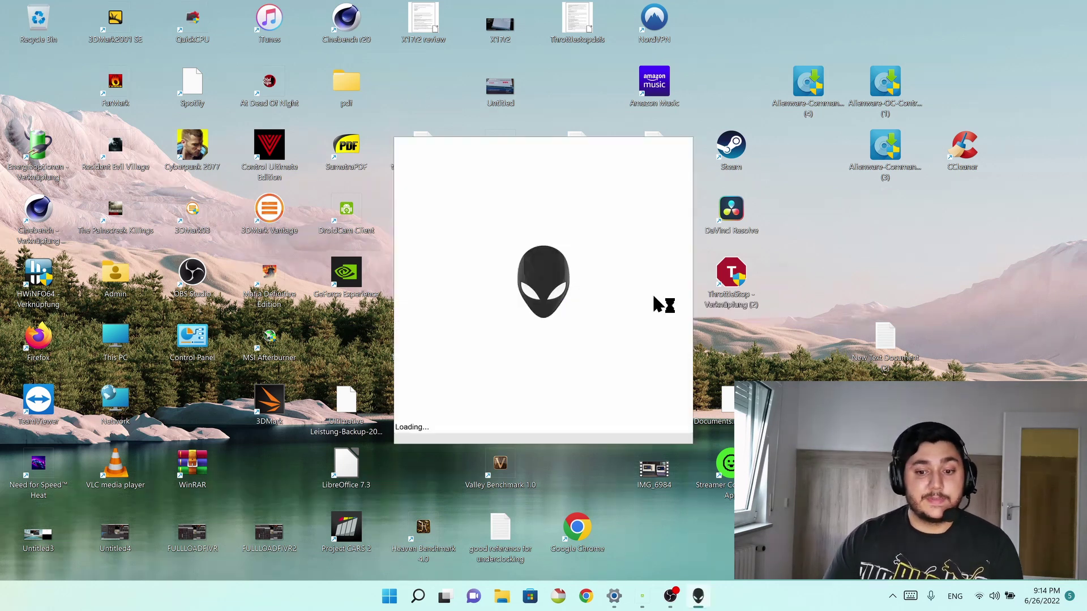
left_click_drag(543, 155, 730, 121)
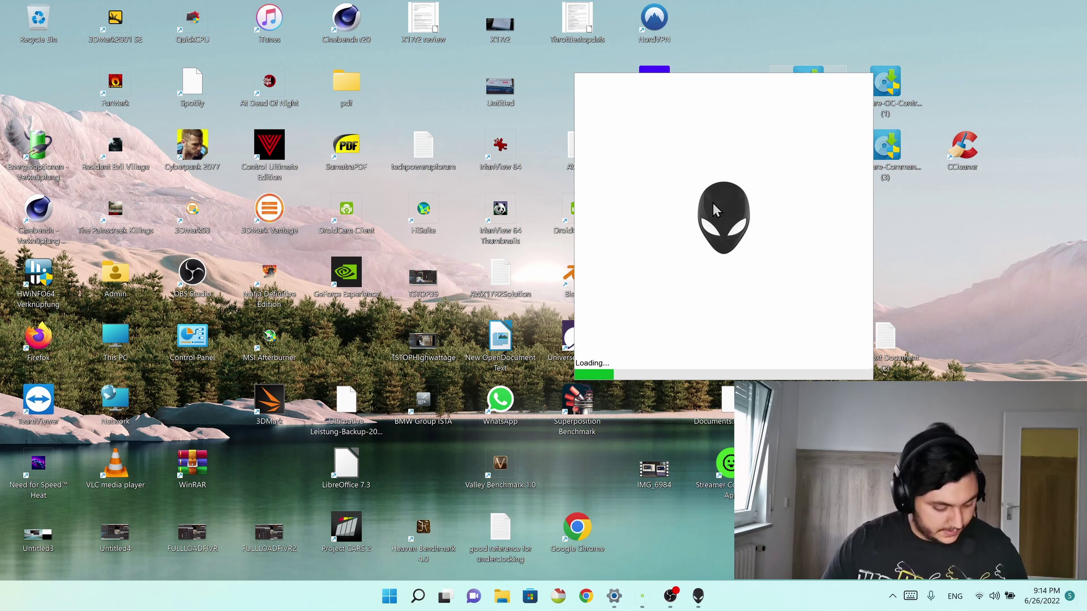
Terminate the restarted Setup Suite Launcher Unicode process through Task Manager, then close the update package and Task Manager.
key("ctrl+shift+Escape")
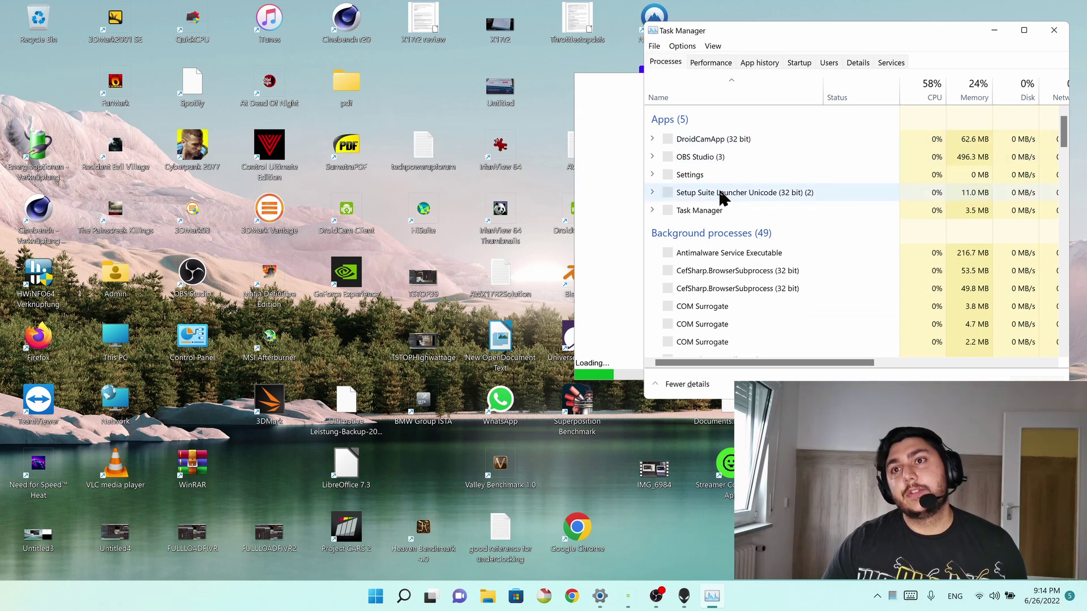
right_click(721, 194)
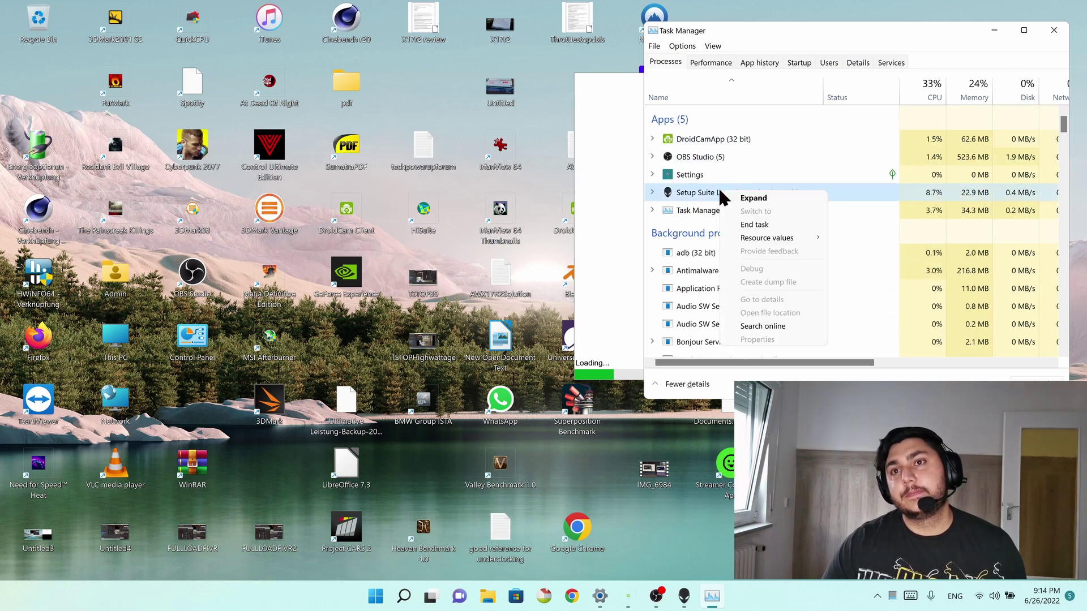
left_click(751, 225)
left_click(650, 321)
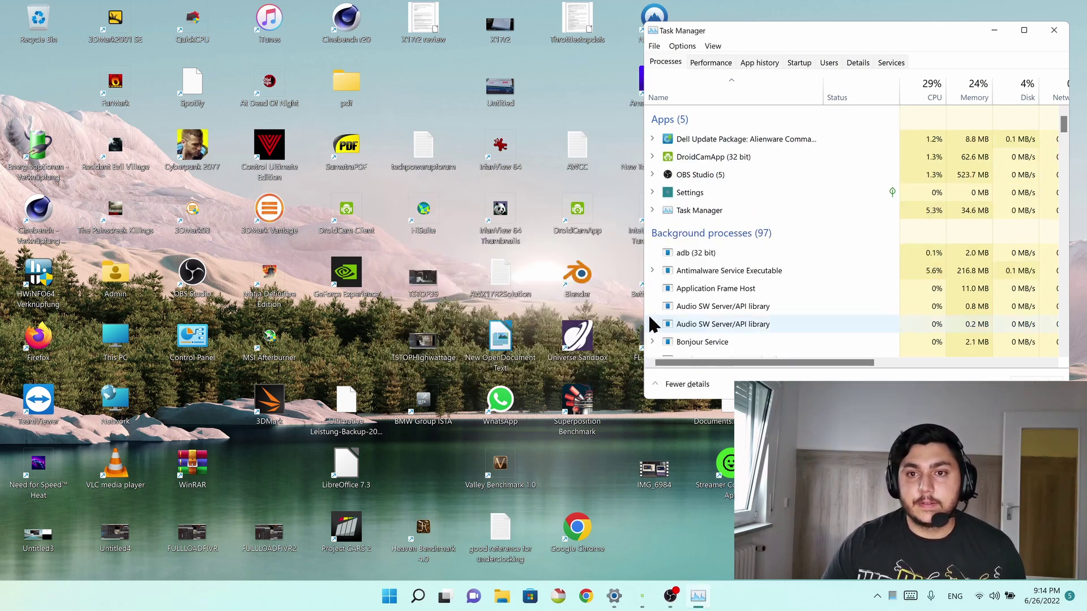
left_click(1053, 30)
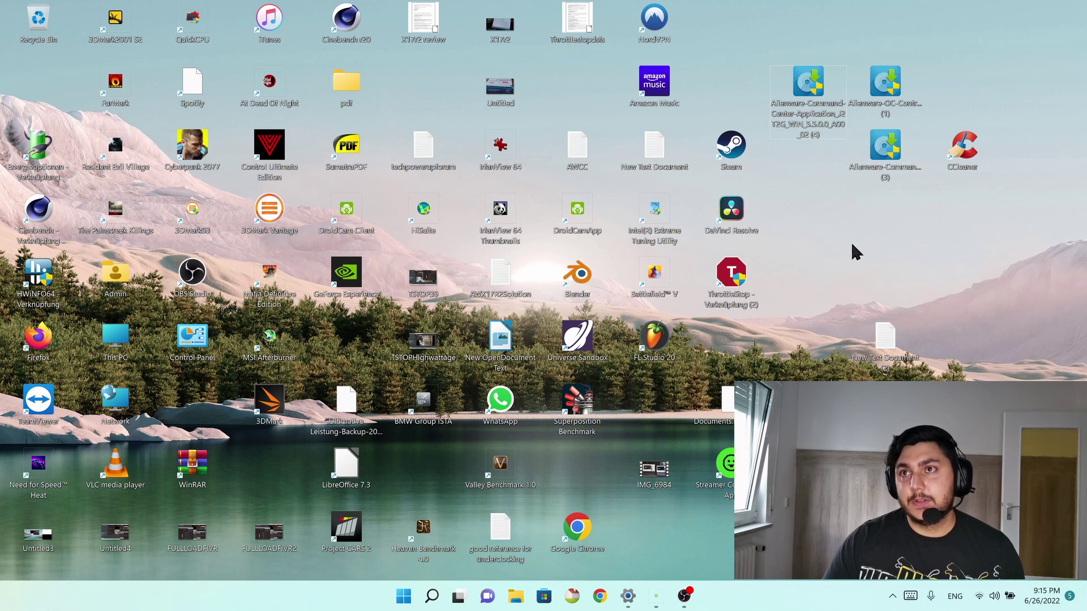
Start installing Alienware Command Center Application 5.4.35.0 from its desktop installer and move the preparation window aside.
mouse_move(878, 174)
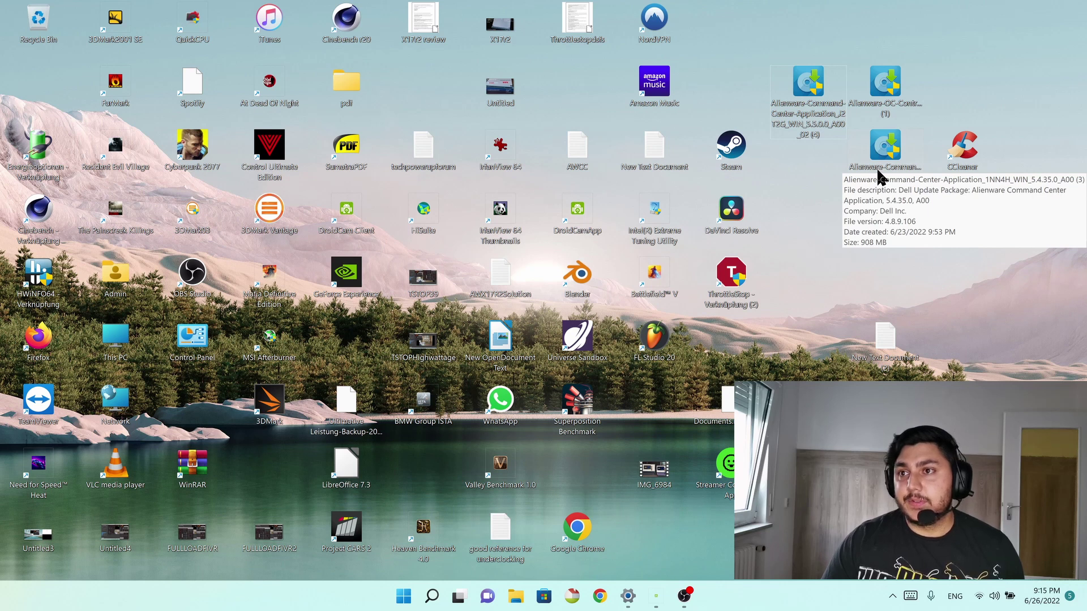
left_click(881, 169)
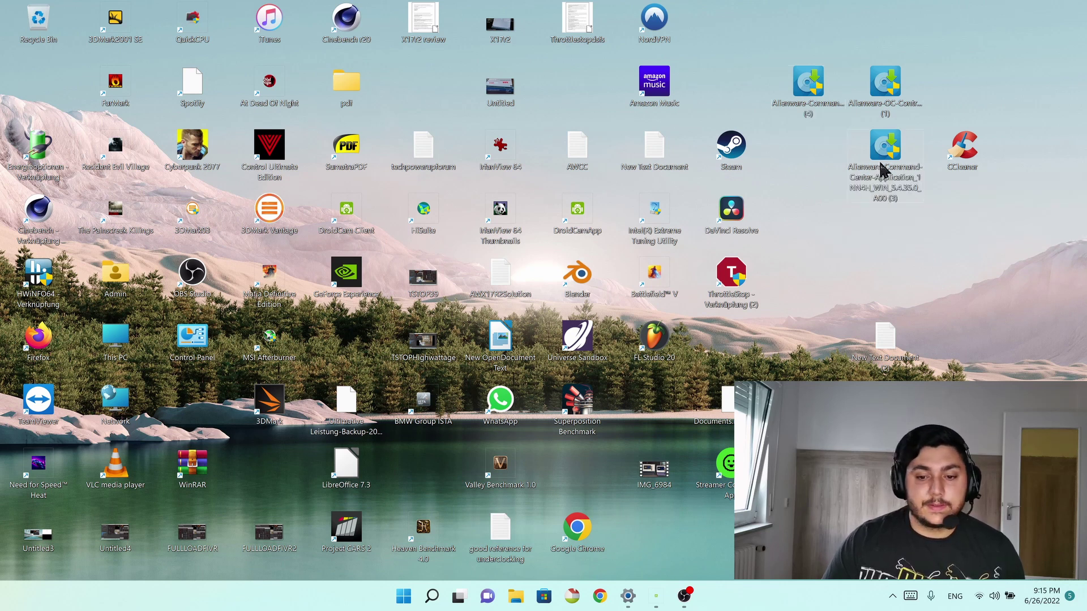
double_click(881, 169)
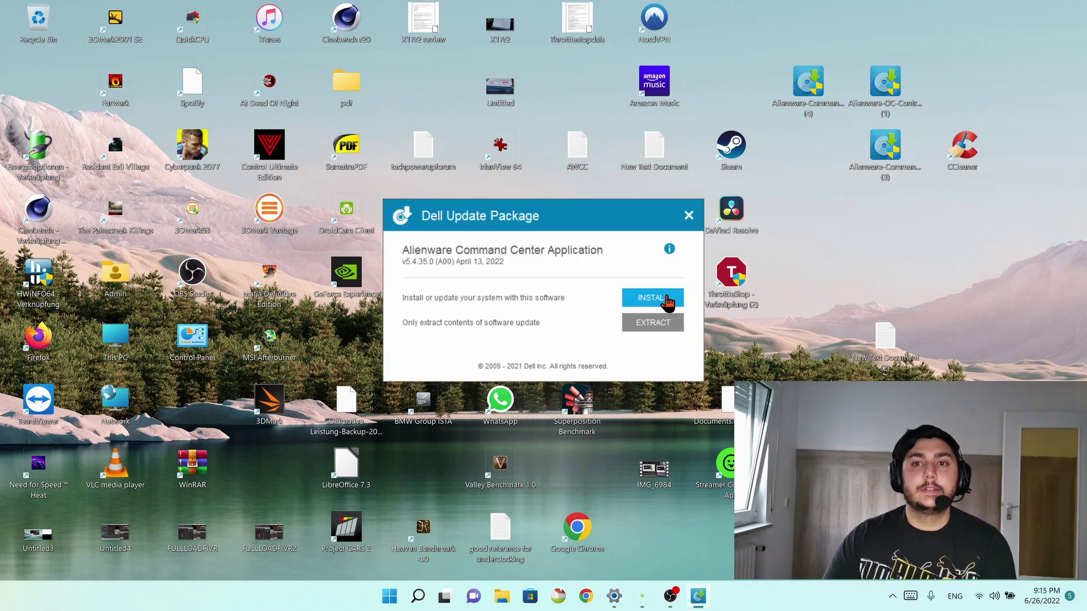
left_click(666, 298)
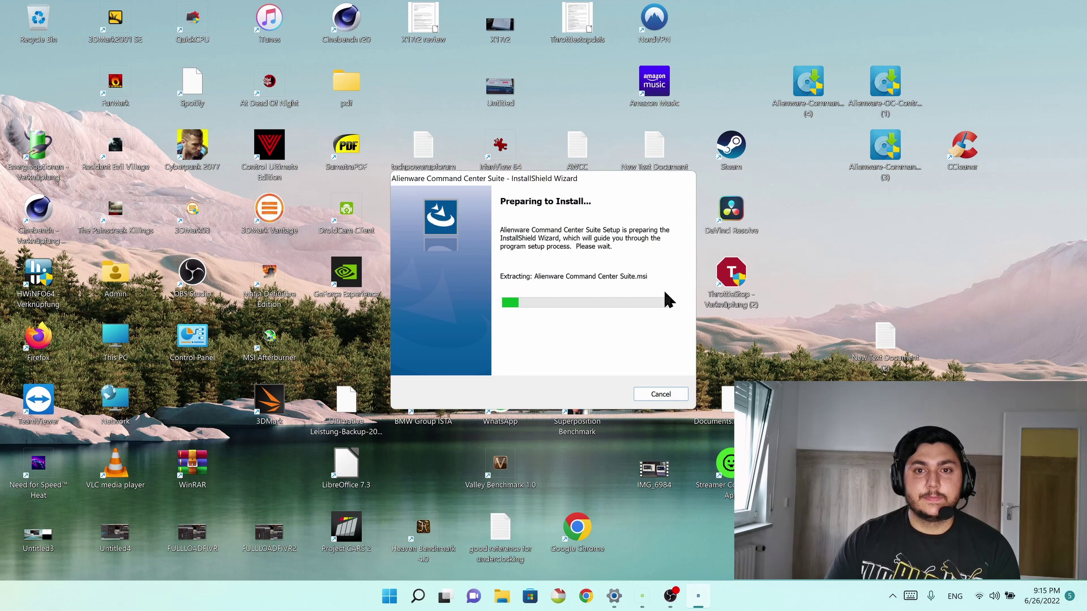
left_click_drag(545, 182, 728, 177)
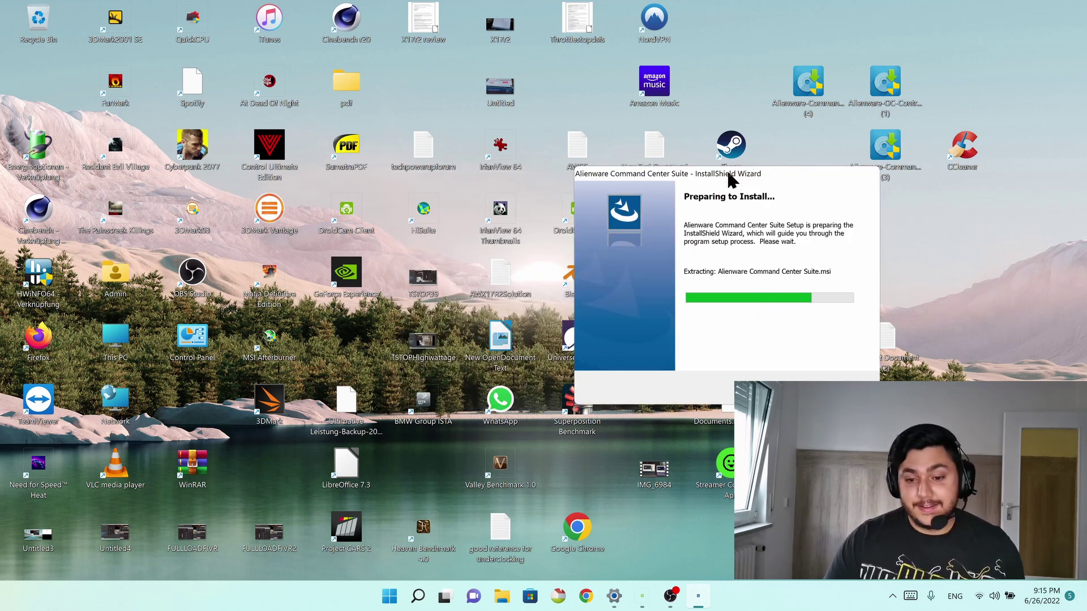
Inspect the Setup Launcher Unicode process in Task Manager by expanding its entry, and close Task Manager.
key("ctrl+shift+Escape")
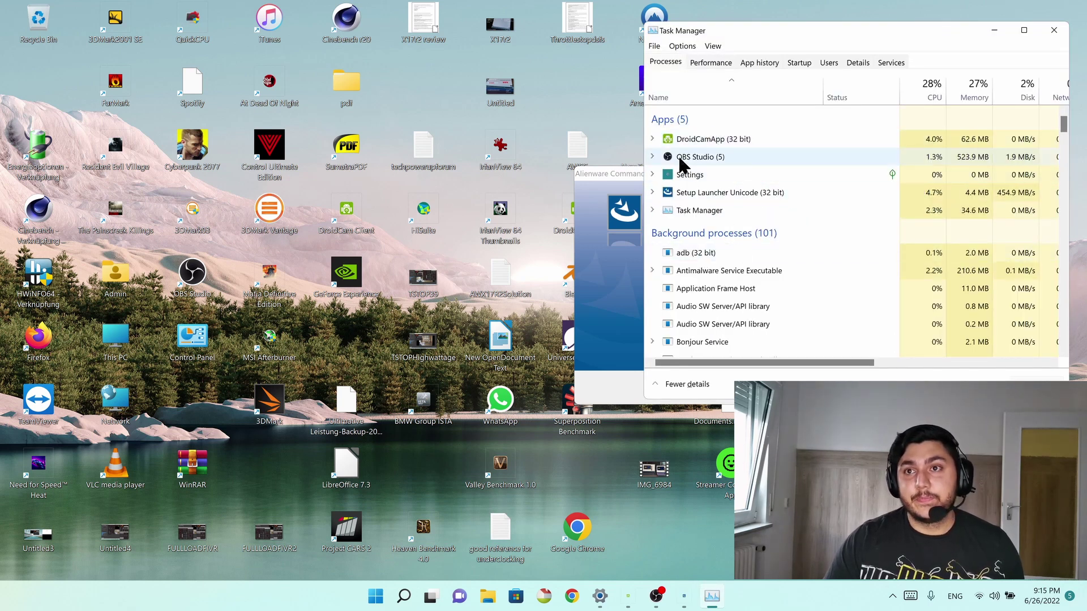
left_click(652, 193)
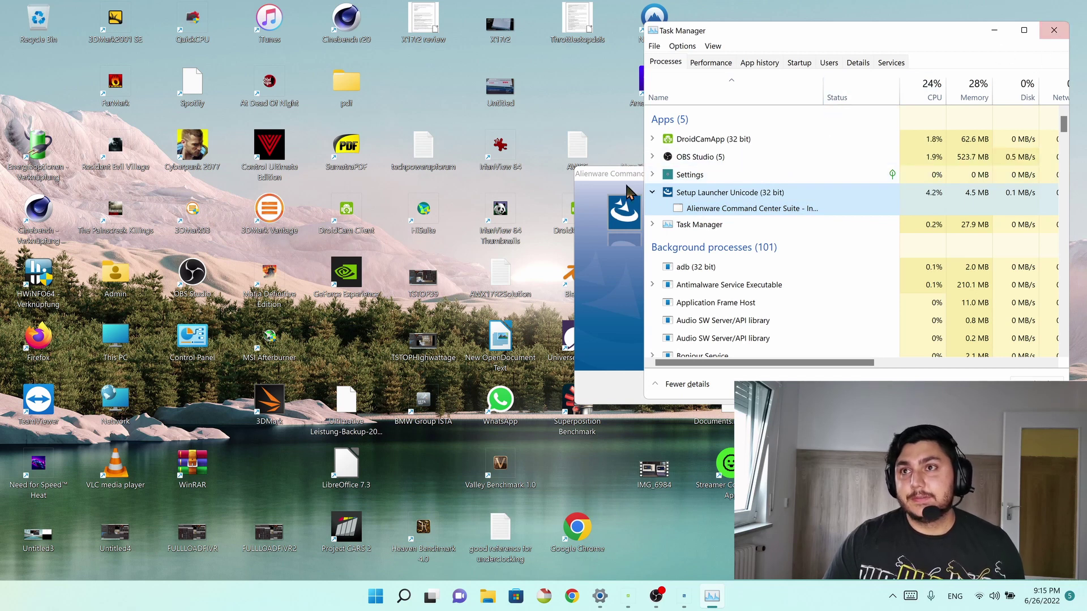
left_click(1053, 30)
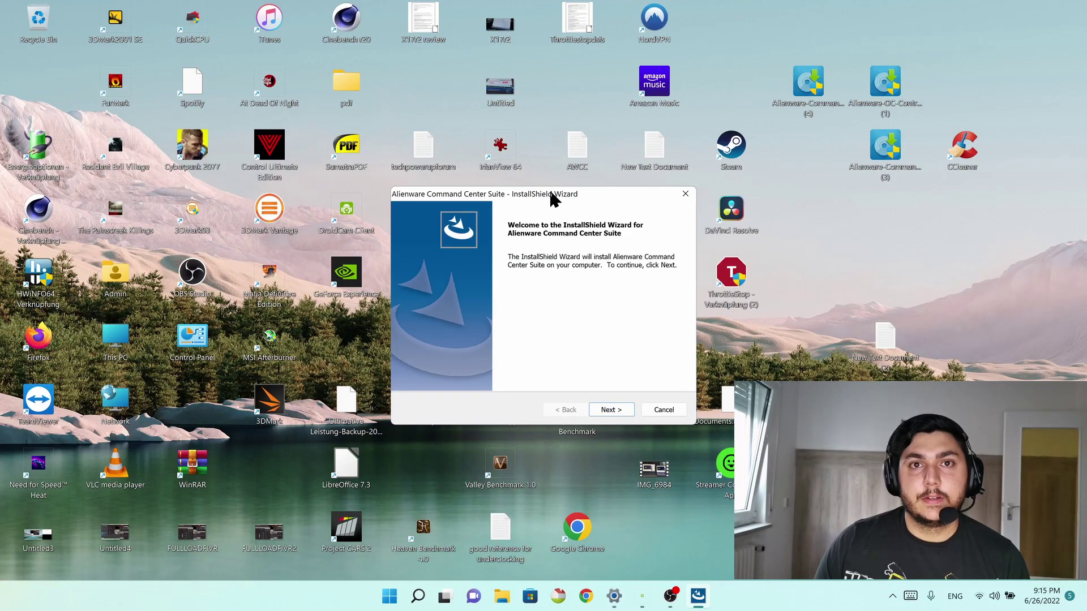
Proceed past the InstallShield welcome page and accept the Dell Software License Agreement.
left_click_drag(551, 194, 723, 132)
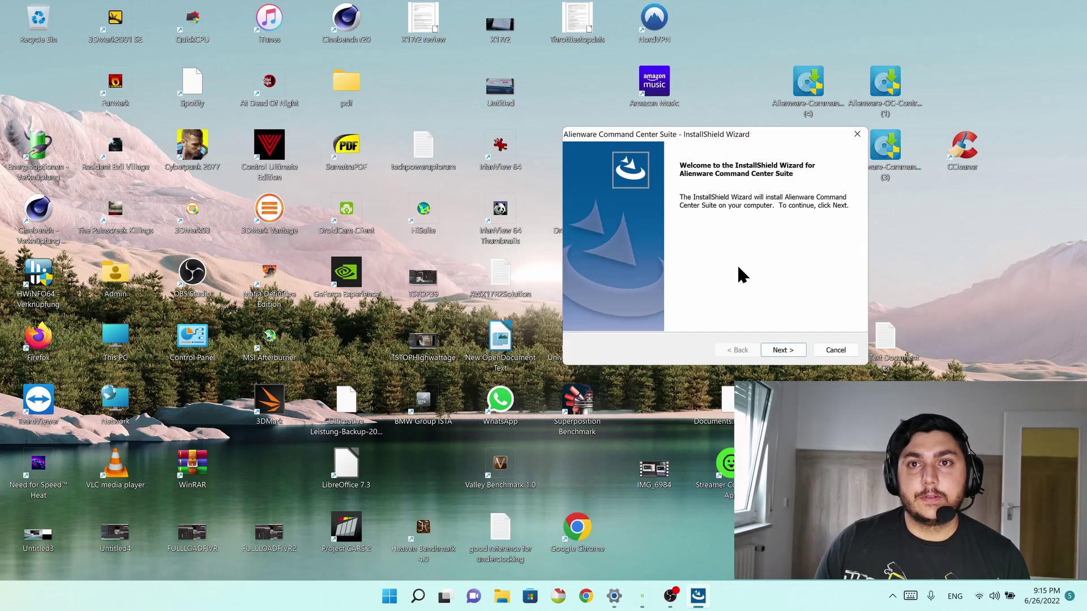
left_click(785, 349)
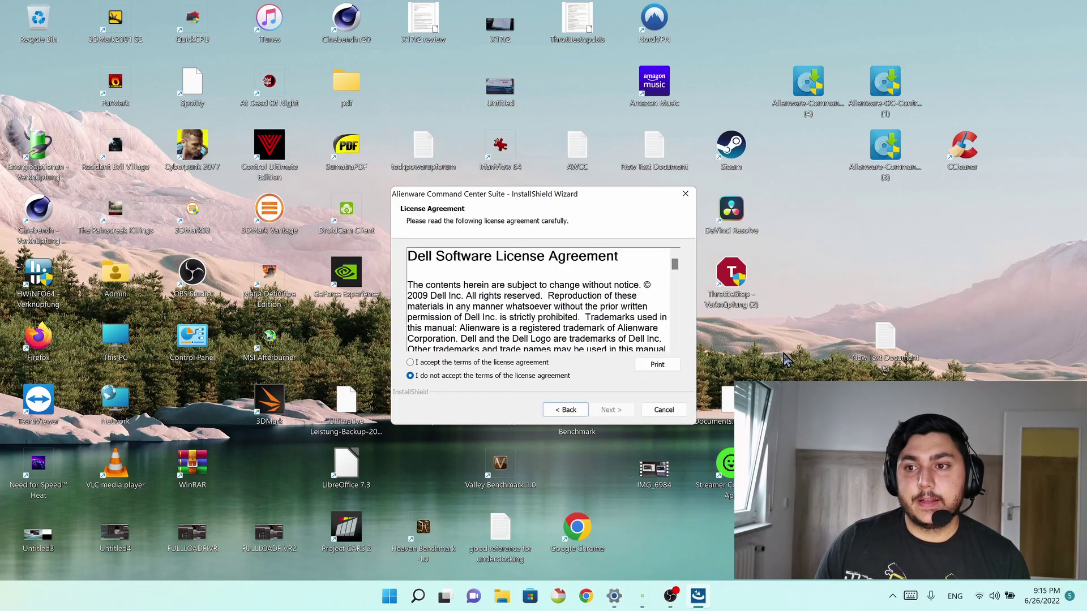
left_click(505, 362)
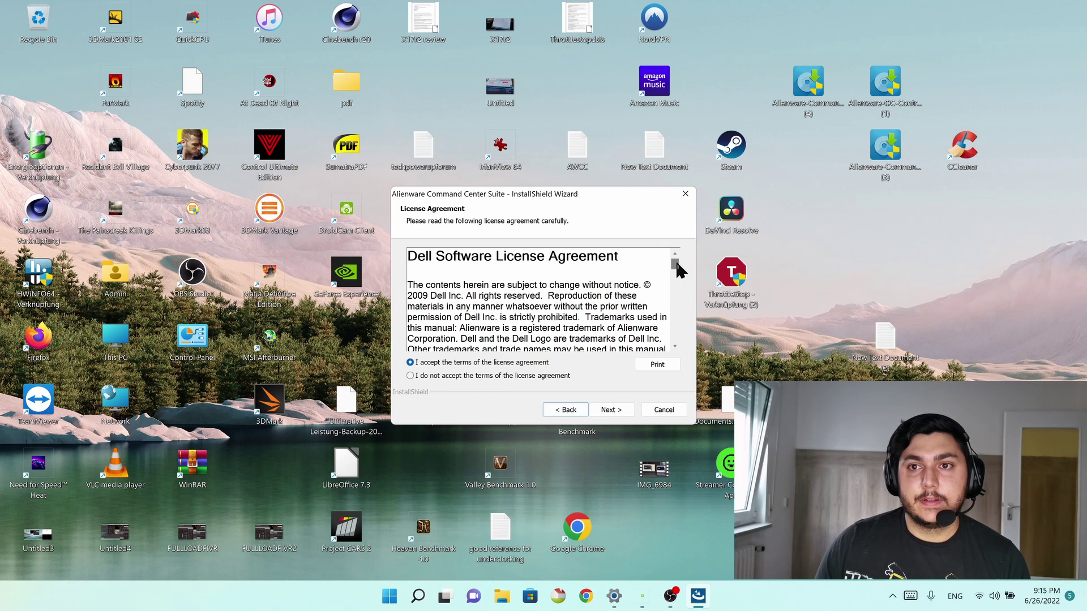
left_click_drag(676, 264, 662, 369)
left_click(621, 412)
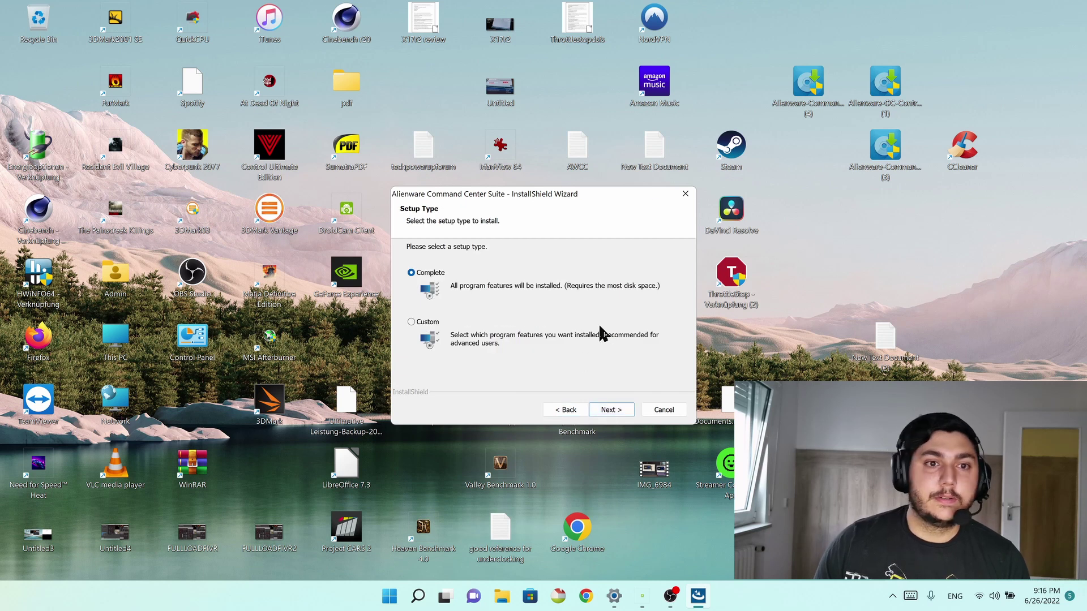
Keep the Complete setup type and begin the Alienware Command Center Suite installation.
left_click_drag(593, 191, 955, 130)
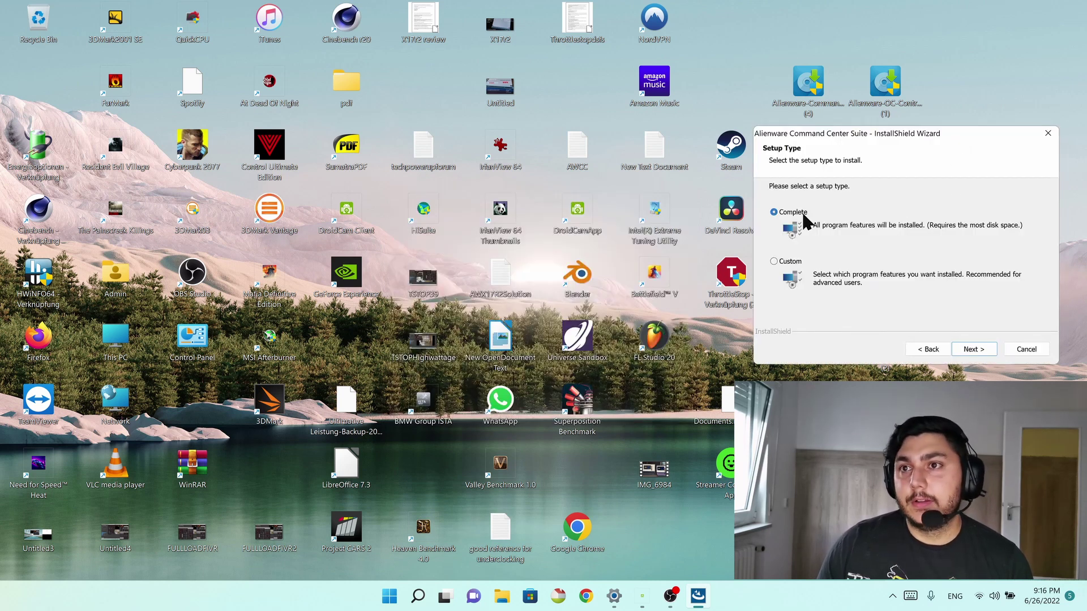
left_click(972, 348)
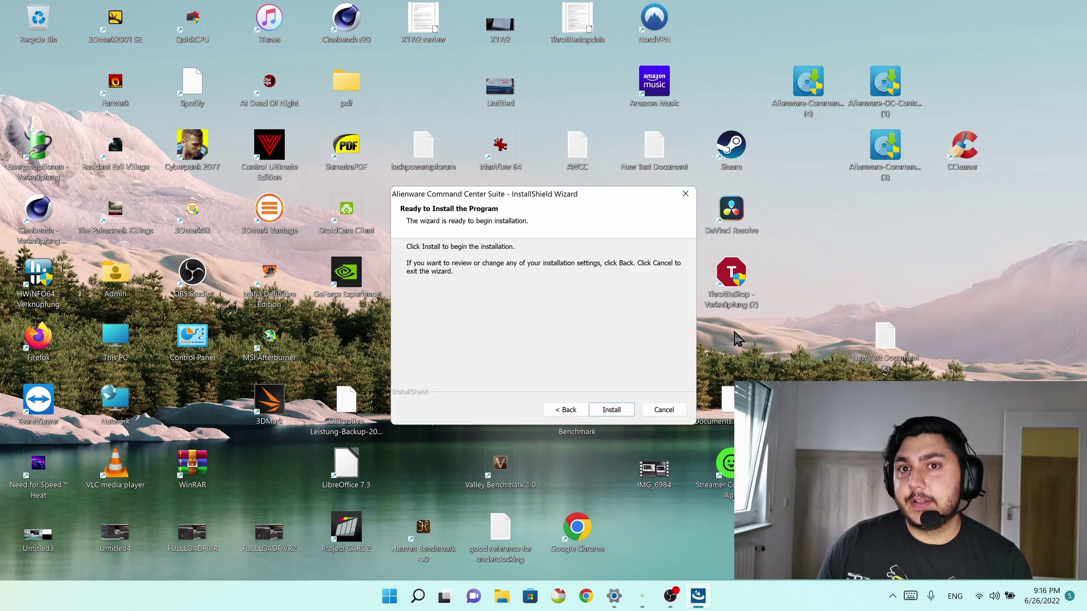
left_click(603, 411)
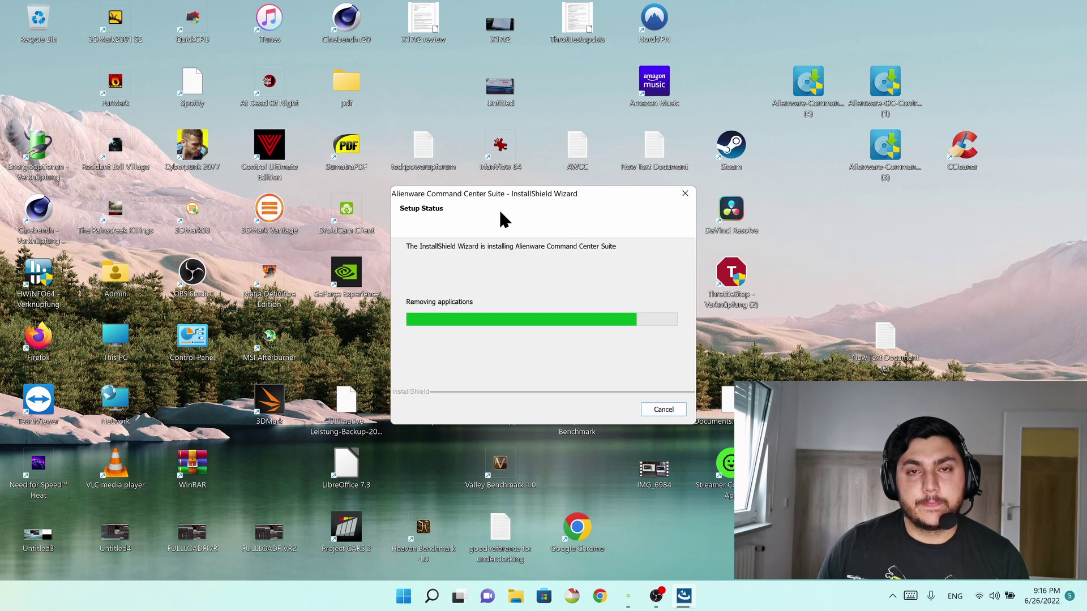
Let the Alienware Command Center Suite installation run to its end and finish the InstallShield Wizard.
left_click_drag(524, 193, 677, 143)
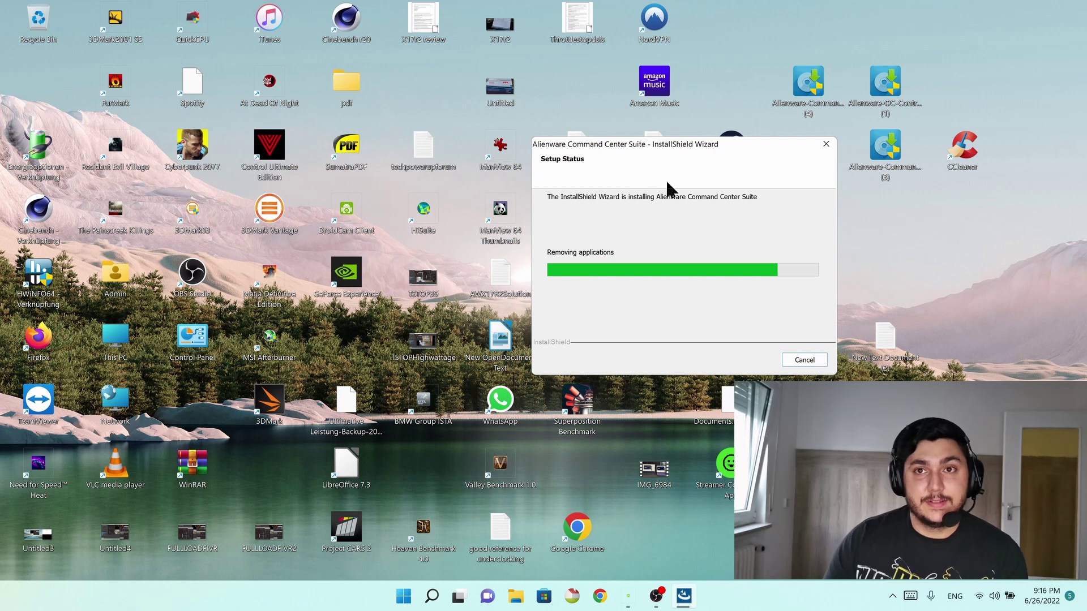
key("super+s")
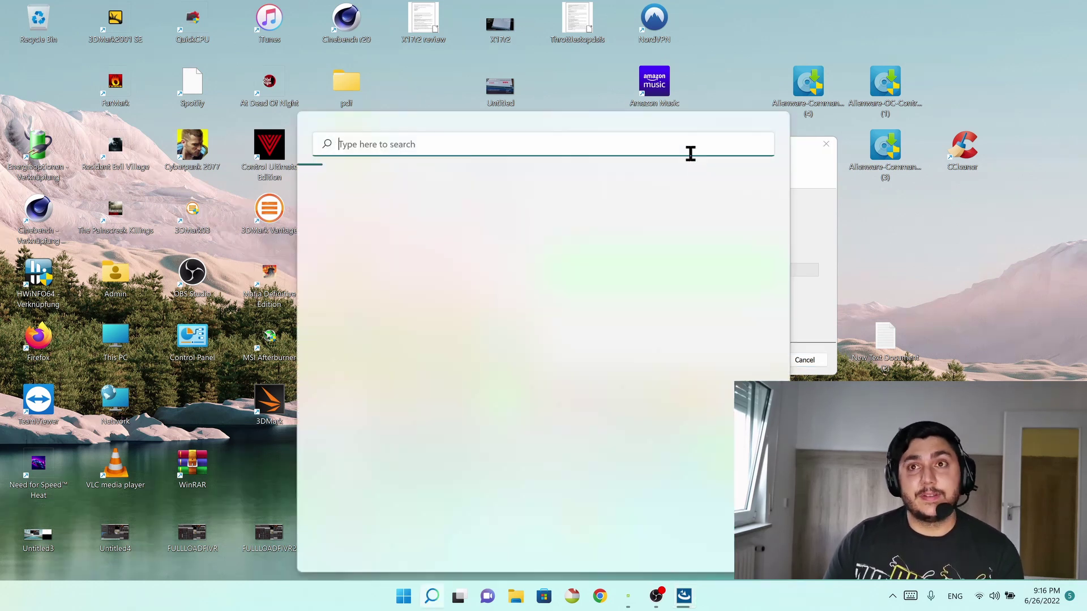
left_click(852, 208)
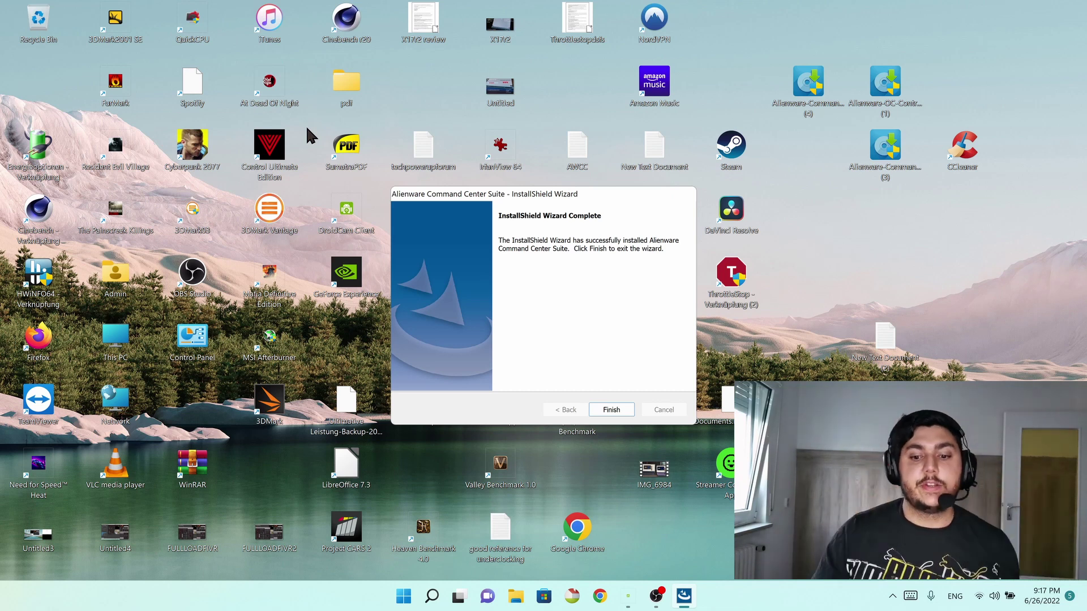
left_click(620, 412)
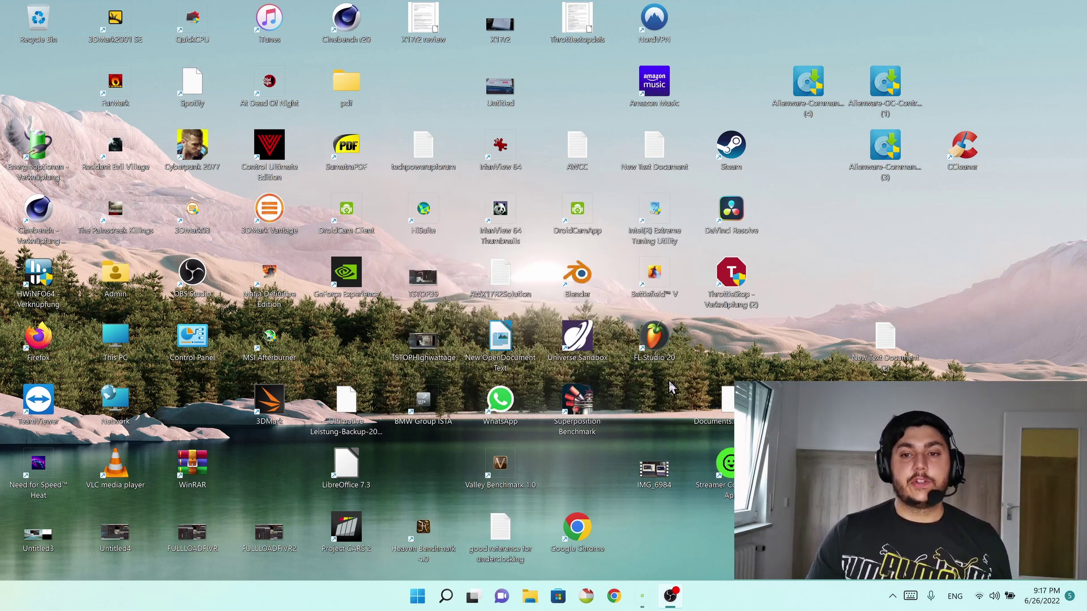
Check the installed Alienware Command Center version in its Windows app settings, and close Settings.
left_click(446, 596)
right_click(442, 365)
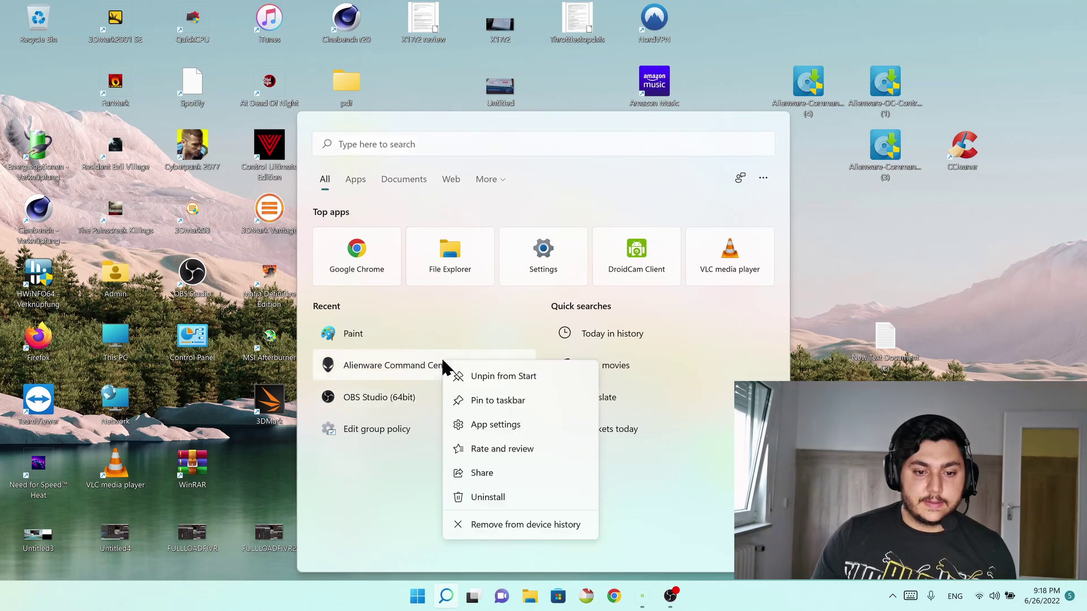
left_click(510, 424)
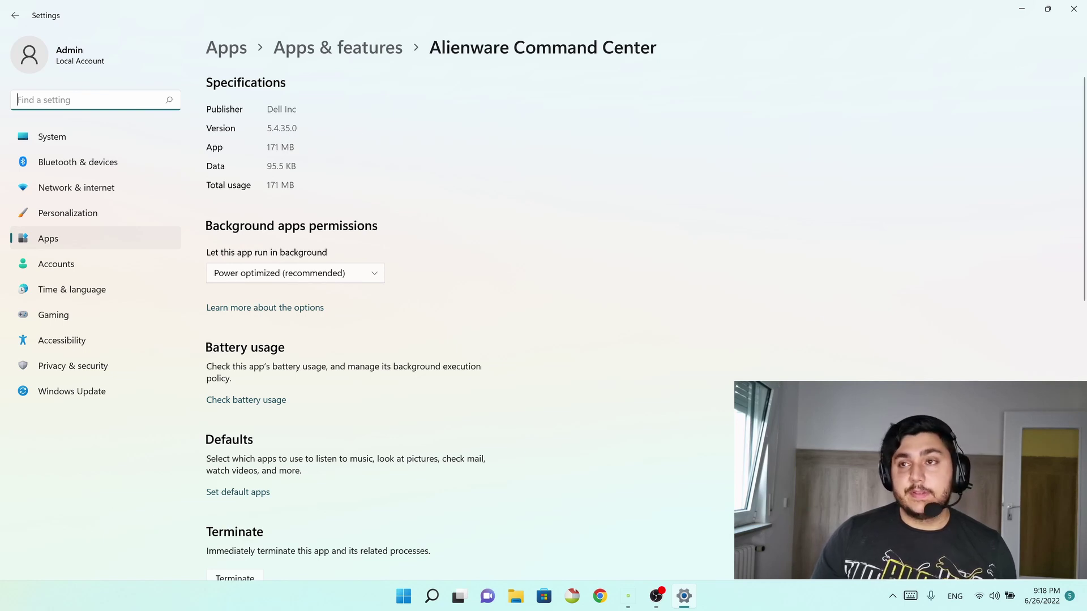
left_click(1072, 8)
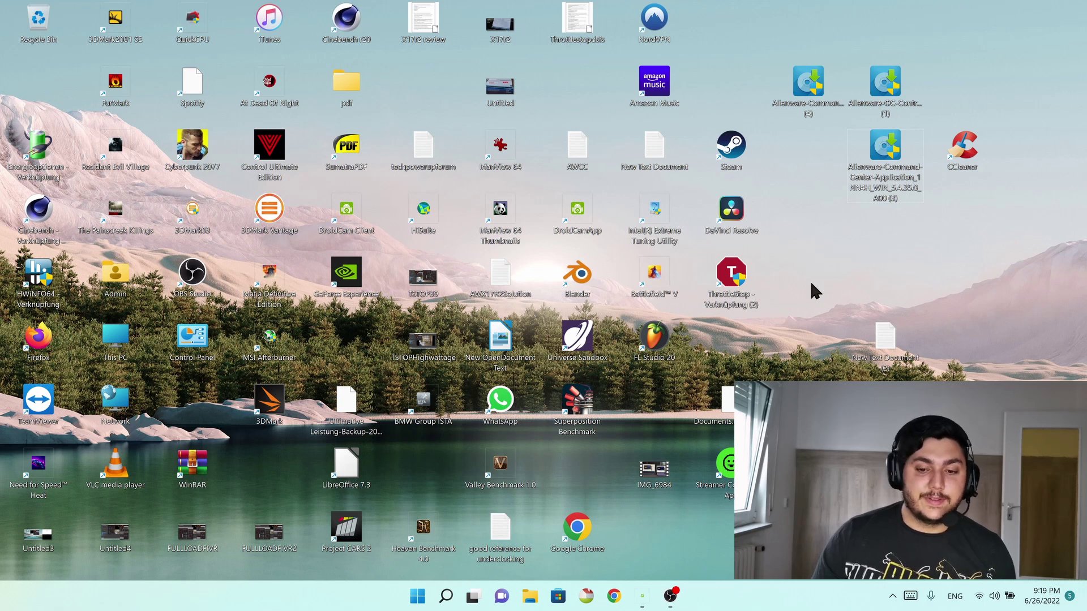
Update Alienware Command Center from its page in the Microsoft Store library.
left_click(558, 596)
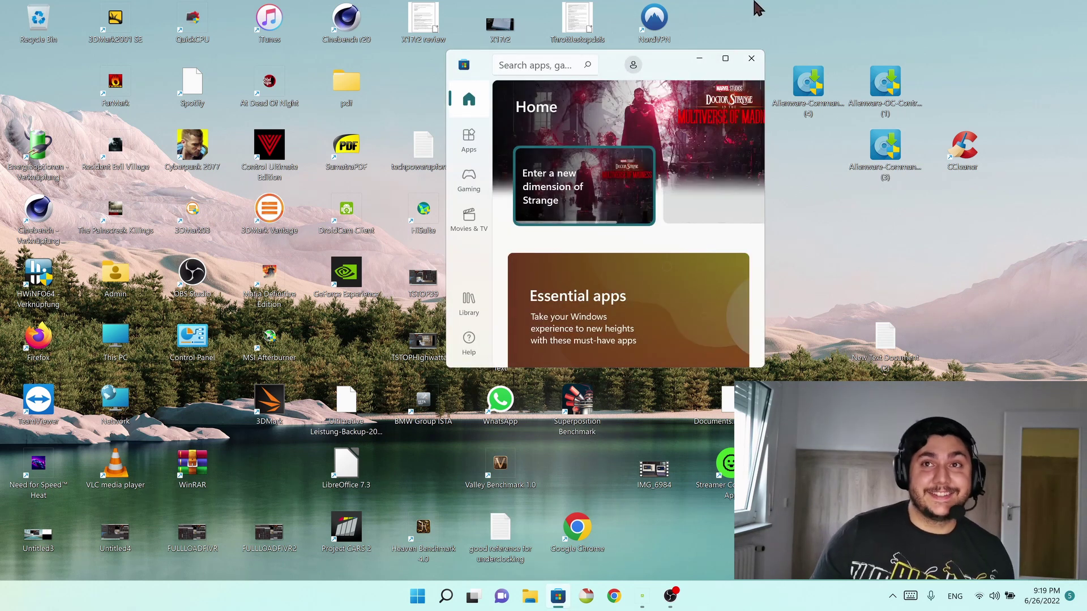
left_click(726, 60)
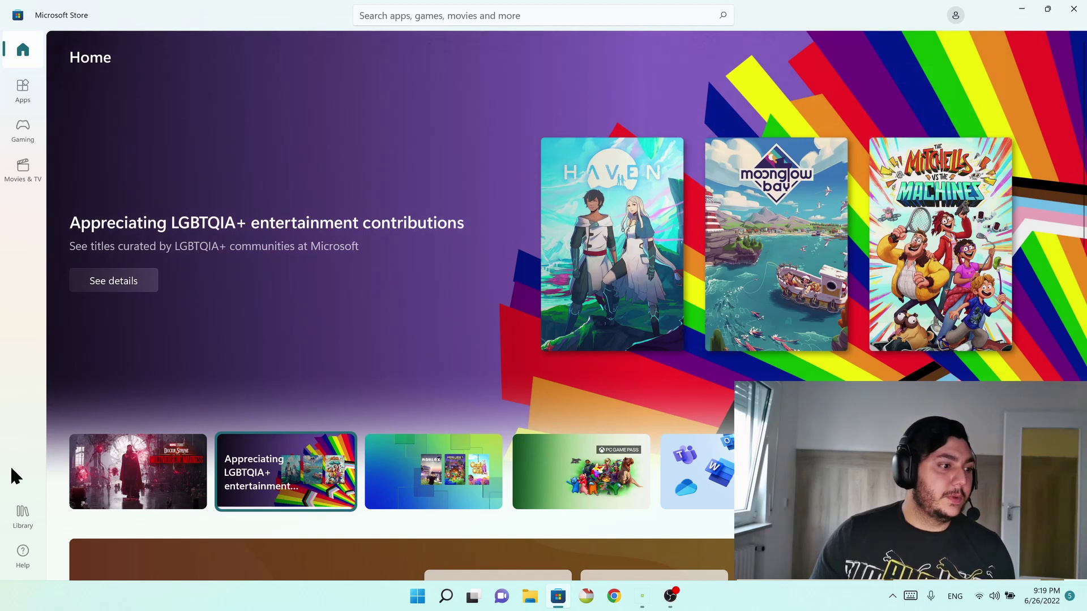
left_click(17, 520)
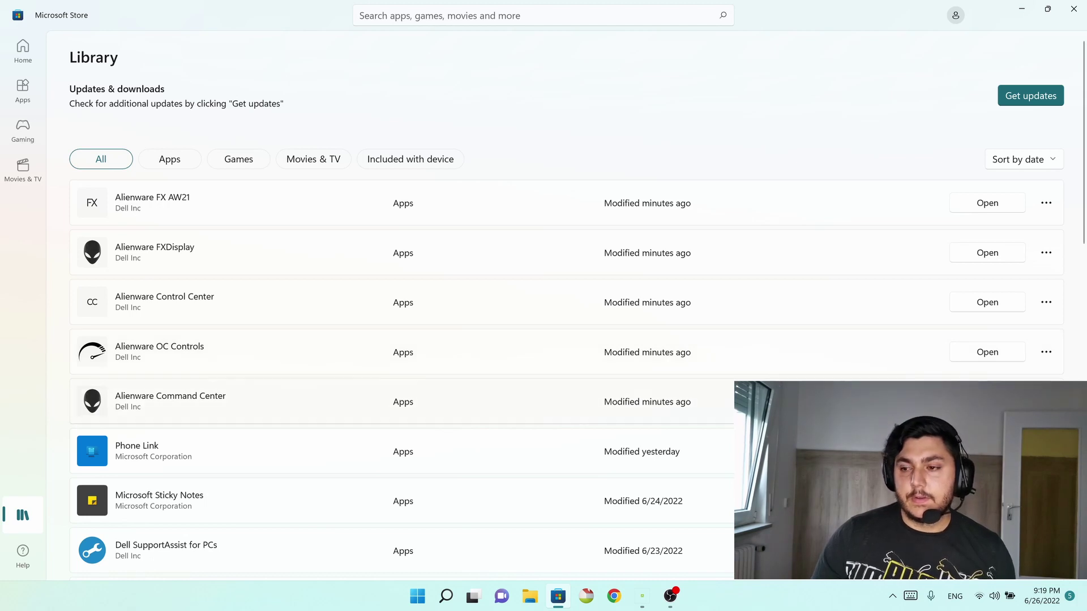
left_click(613, 405)
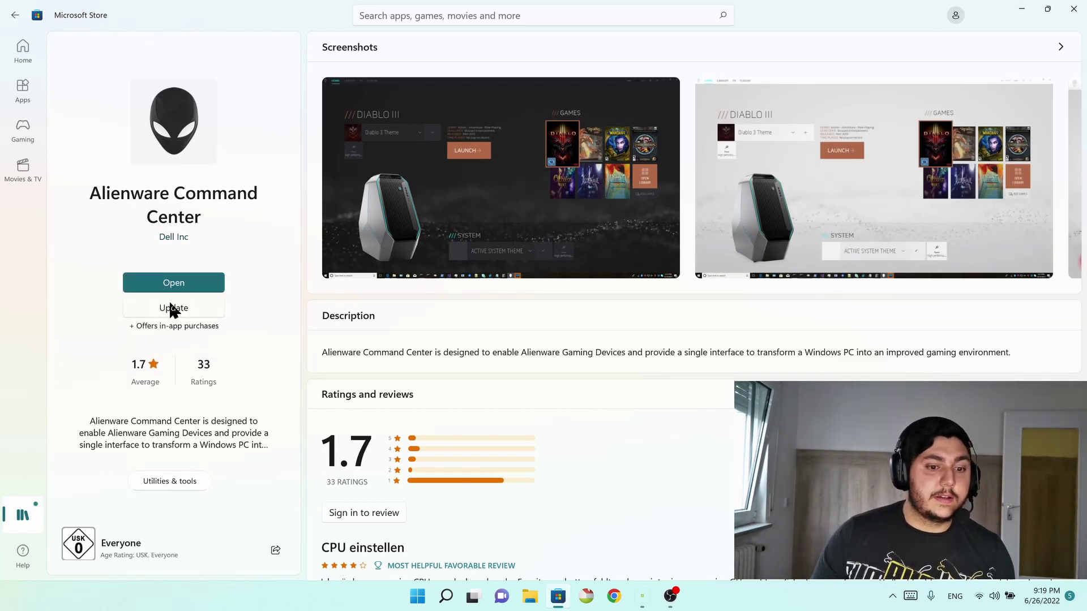
left_click(153, 306)
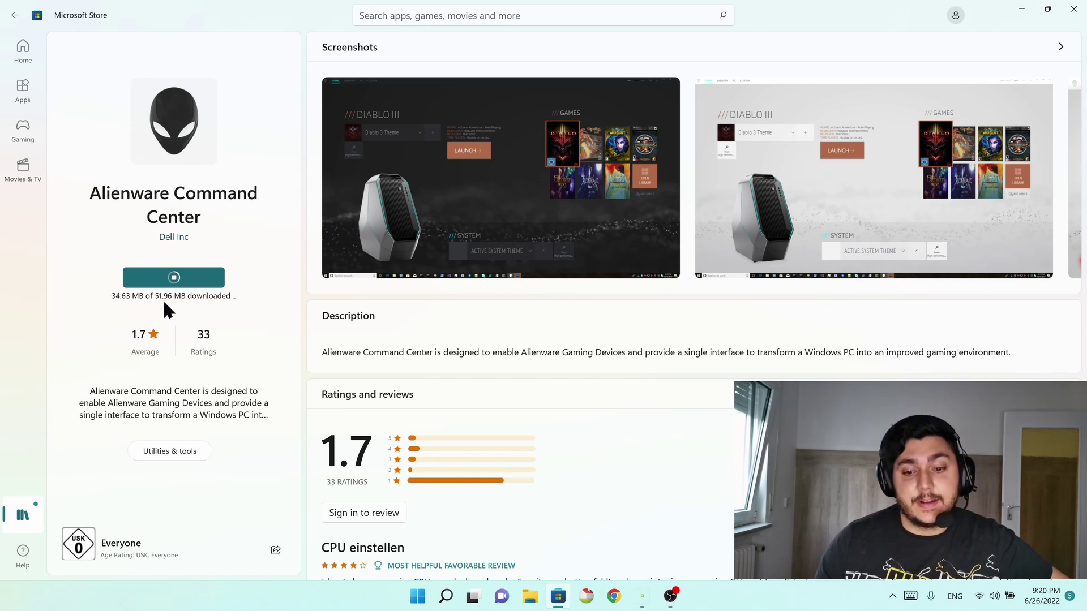
Minimize the Microsoft Store during the download, return to check the Alienware Command Center update, and close the store.
left_click(1022, 9)
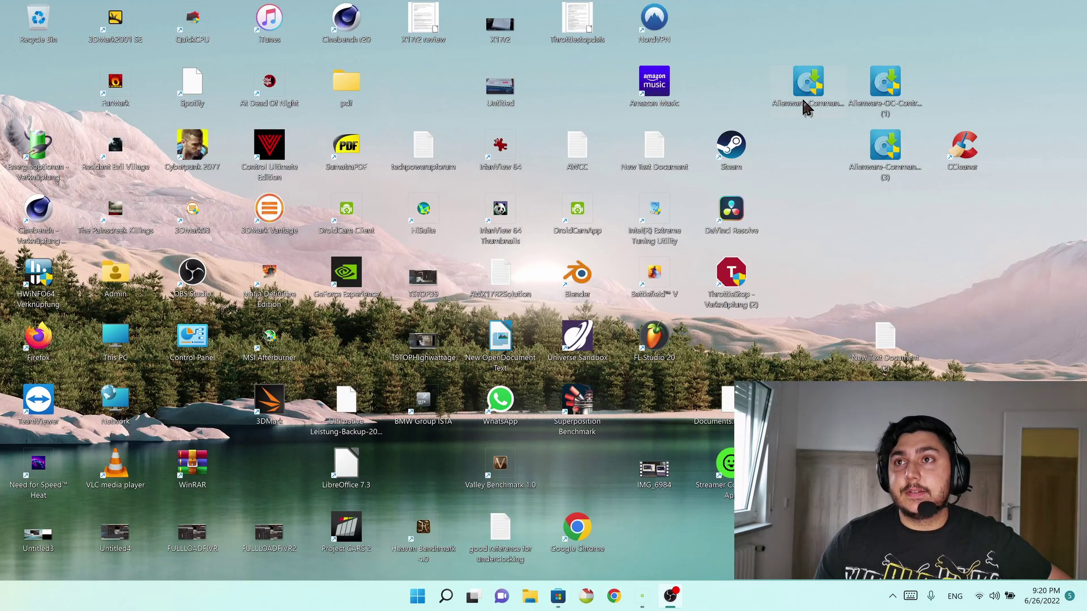
mouse_move(817, 127)
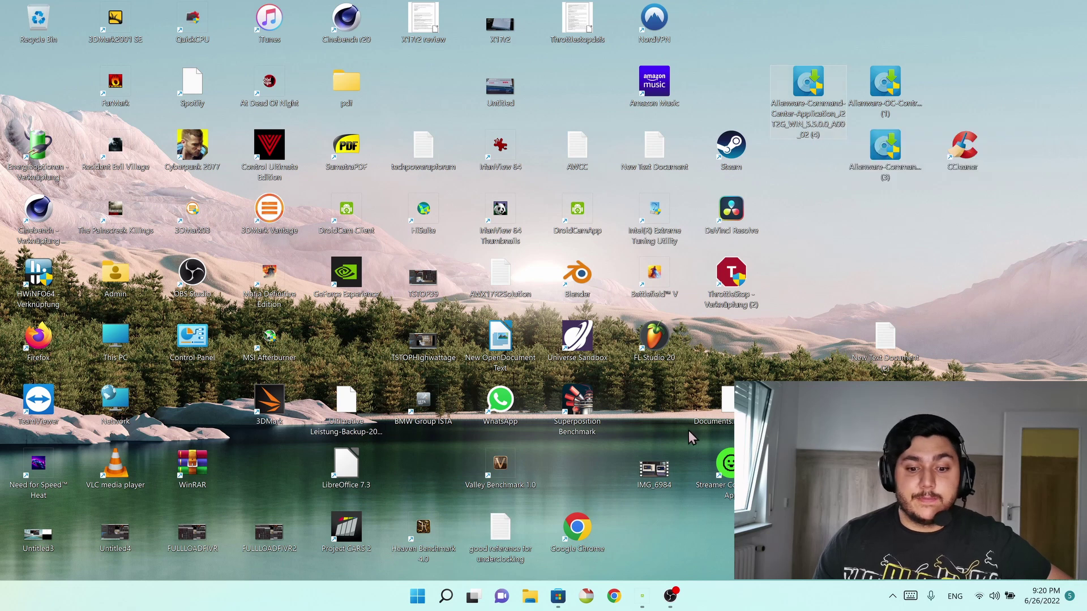
left_click(547, 599)
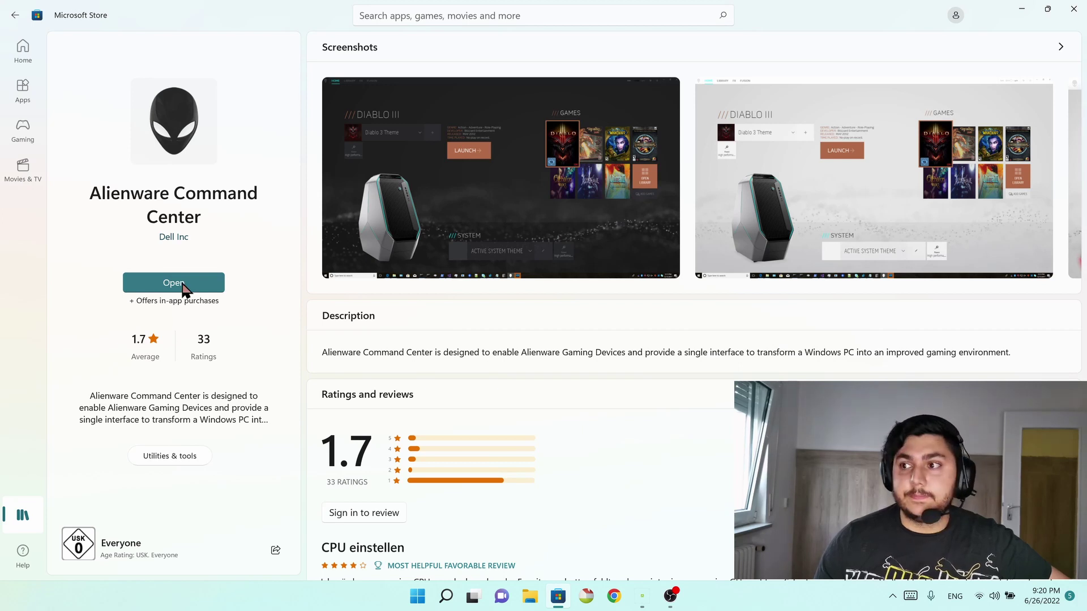
left_click(1078, 17)
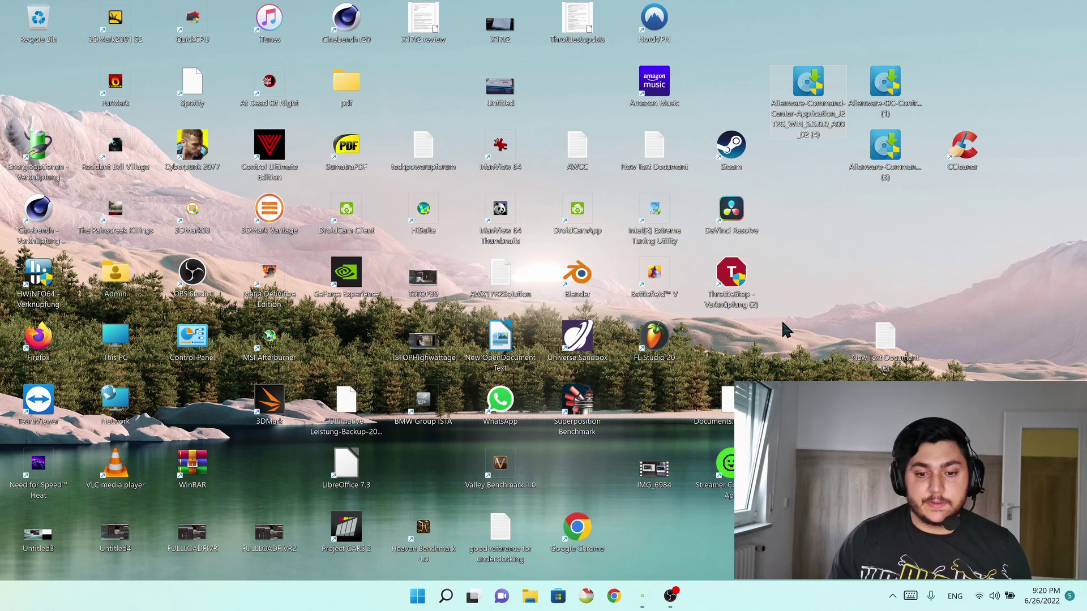
Launch Alienware Command Center from Windows search and accept the download of the additional components.
left_click(446, 596)
left_click(412, 365)
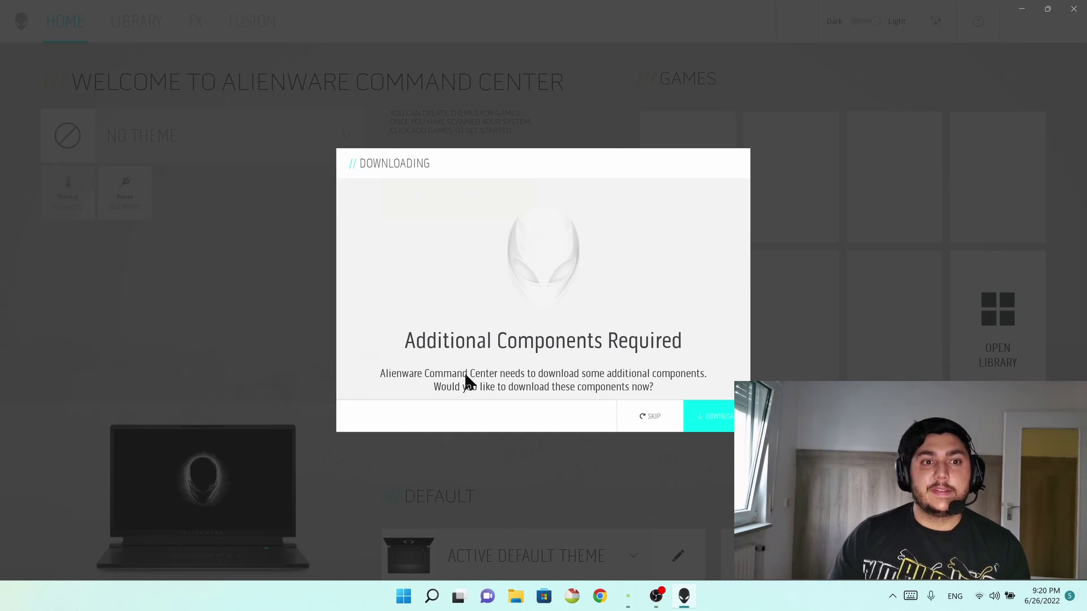
left_click(709, 416)
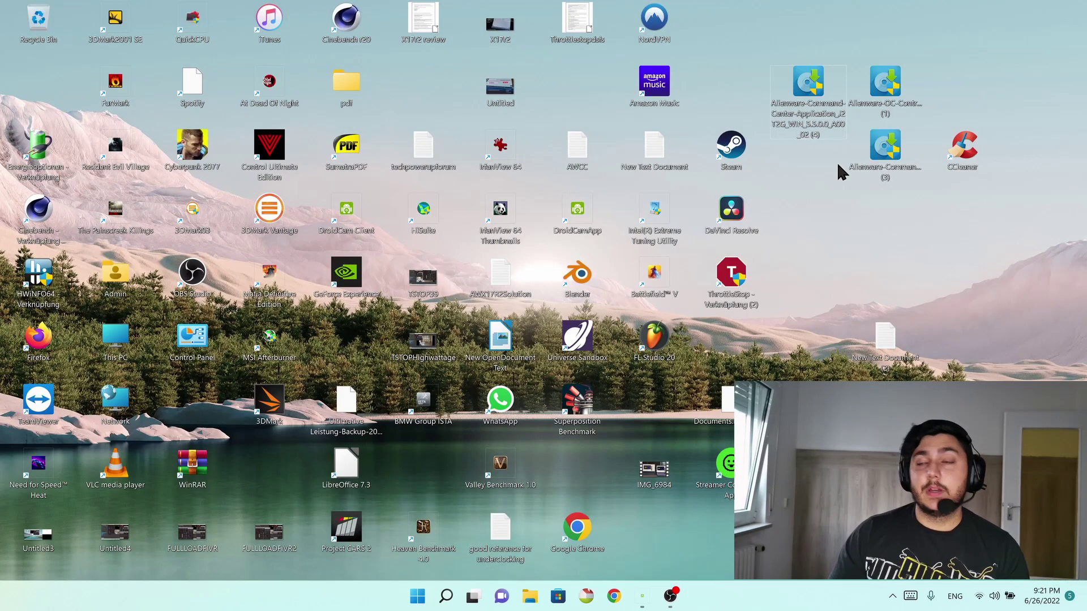
Uninstall the existing Alienware OC Controls with the desktop OC Controls update package, and close the finished installer.
double_click(886, 85)
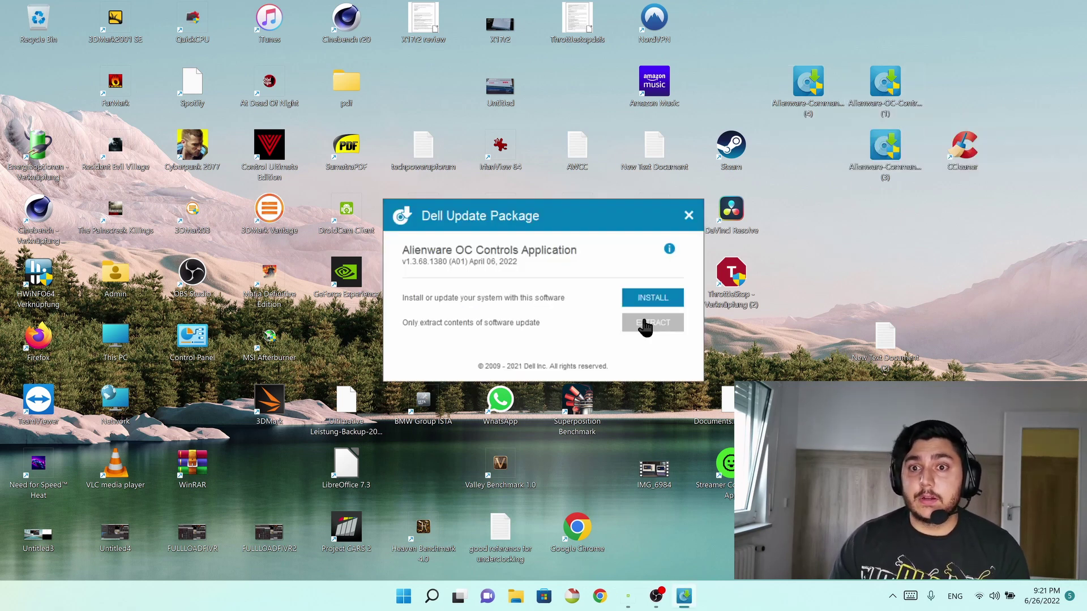
left_click(651, 298)
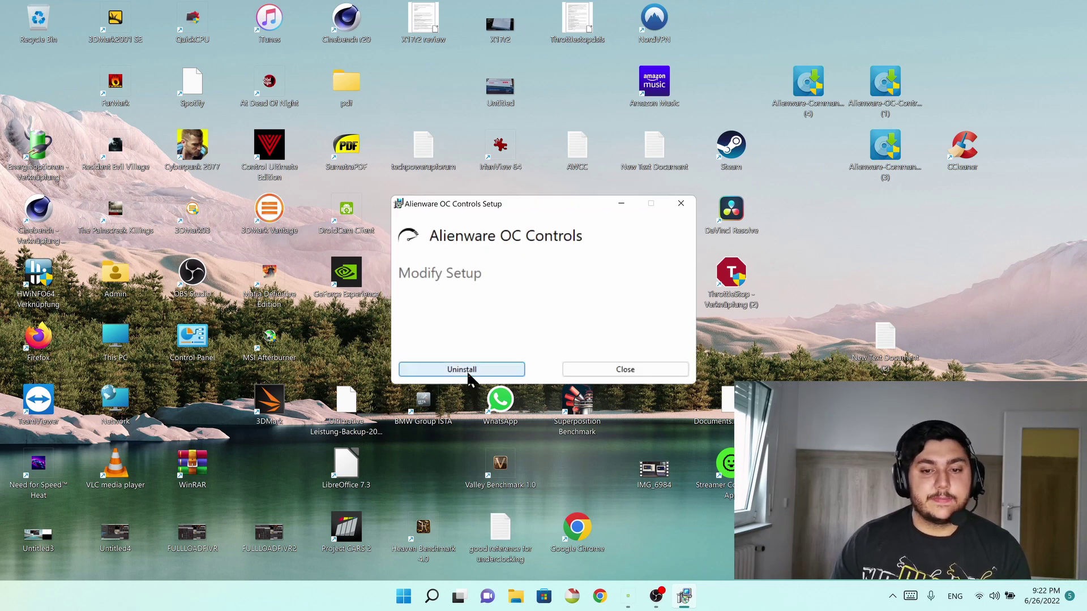
left_click(462, 369)
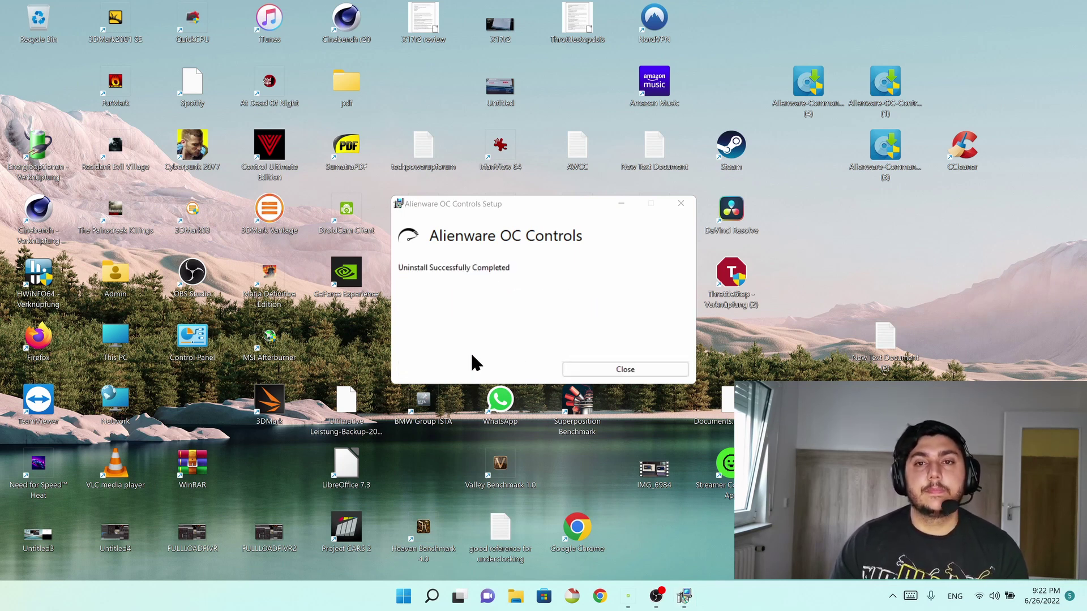
left_click(602, 371)
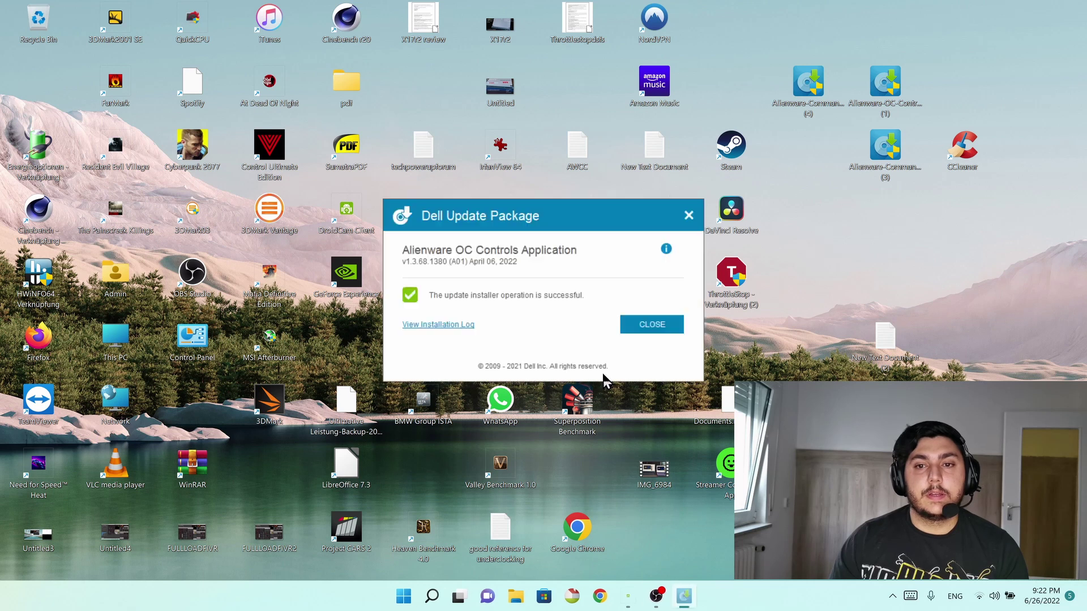
left_click(655, 324)
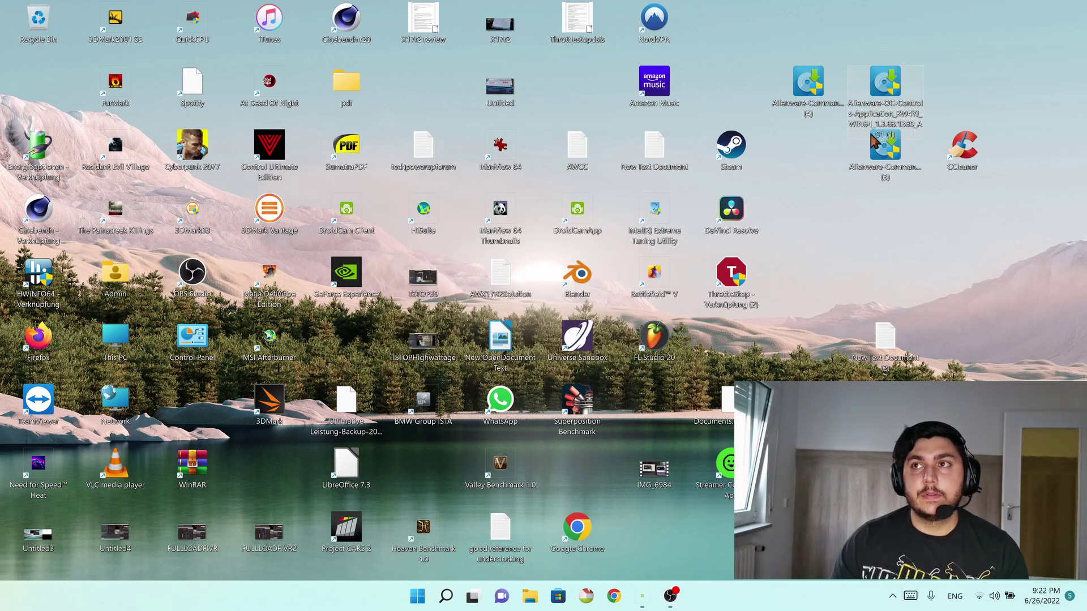
Run the Alienware OC Controls package again and install version 1.3.68.1380.
double_click(869, 105)
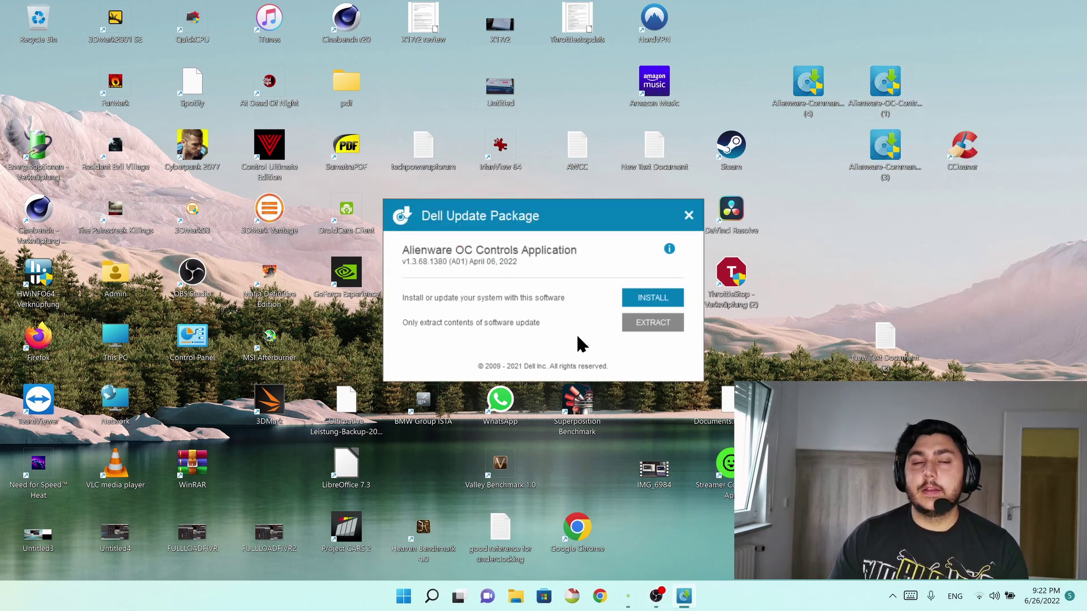
left_click(662, 298)
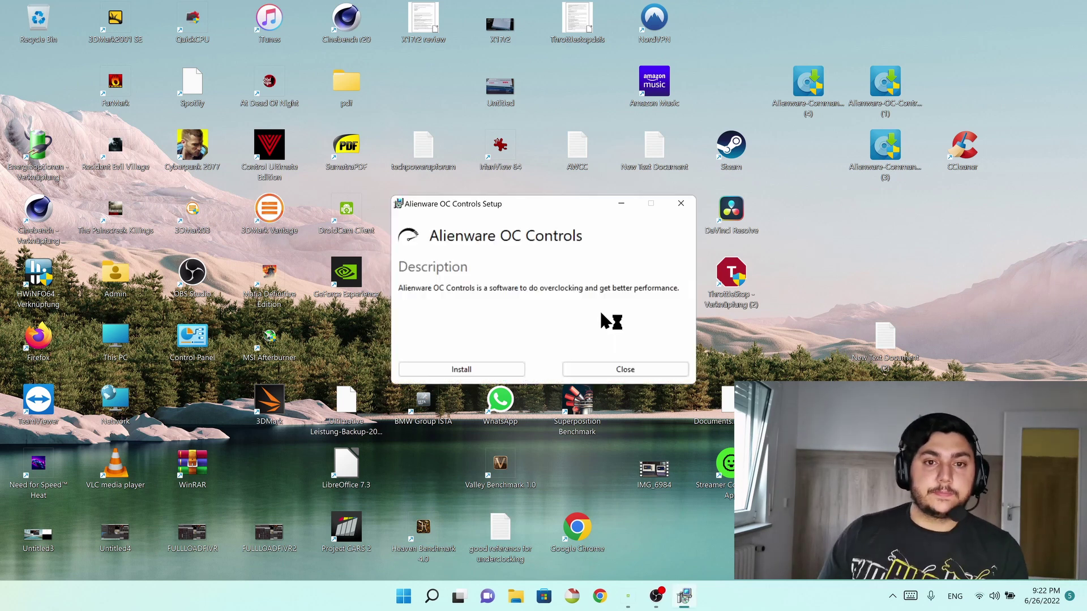
left_click(491, 370)
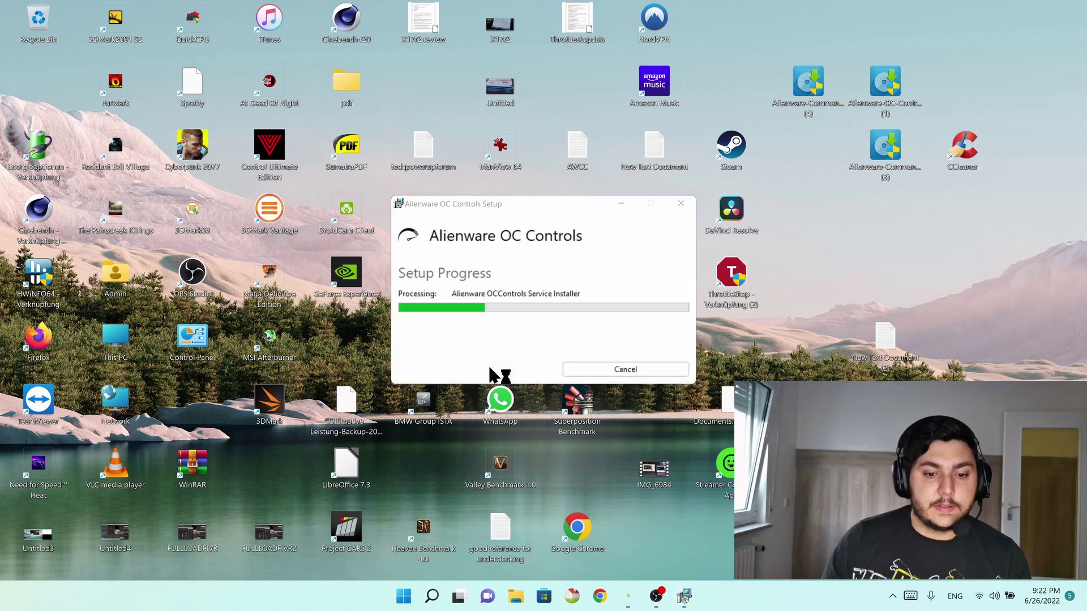
left_click(455, 371)
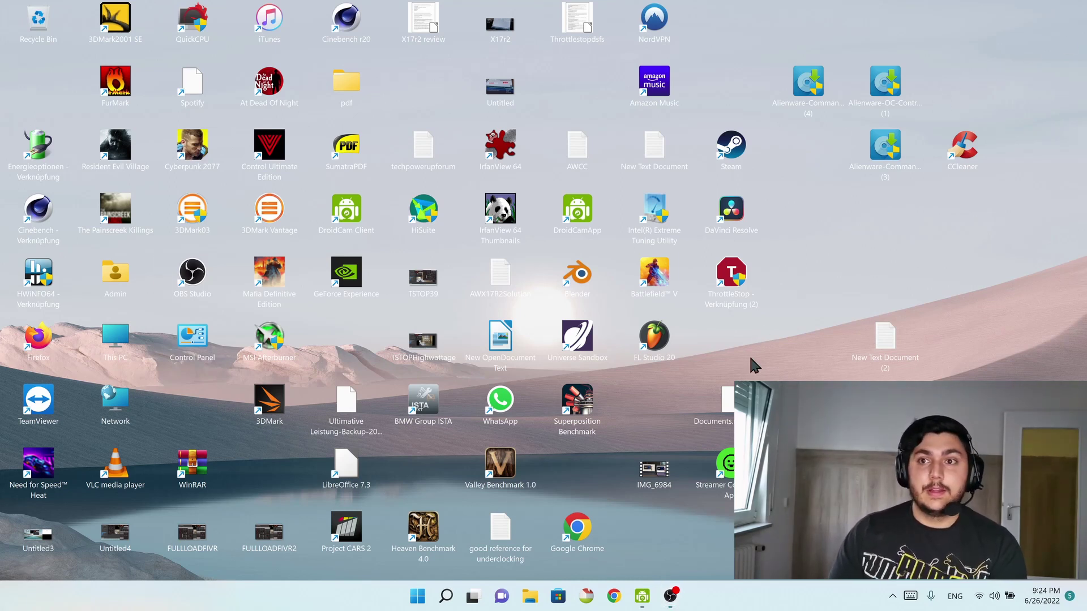
Launch Alienware Command Center from Windows search, skip the additional components download, dismiss the notification and close the app.
left_click(446, 594)
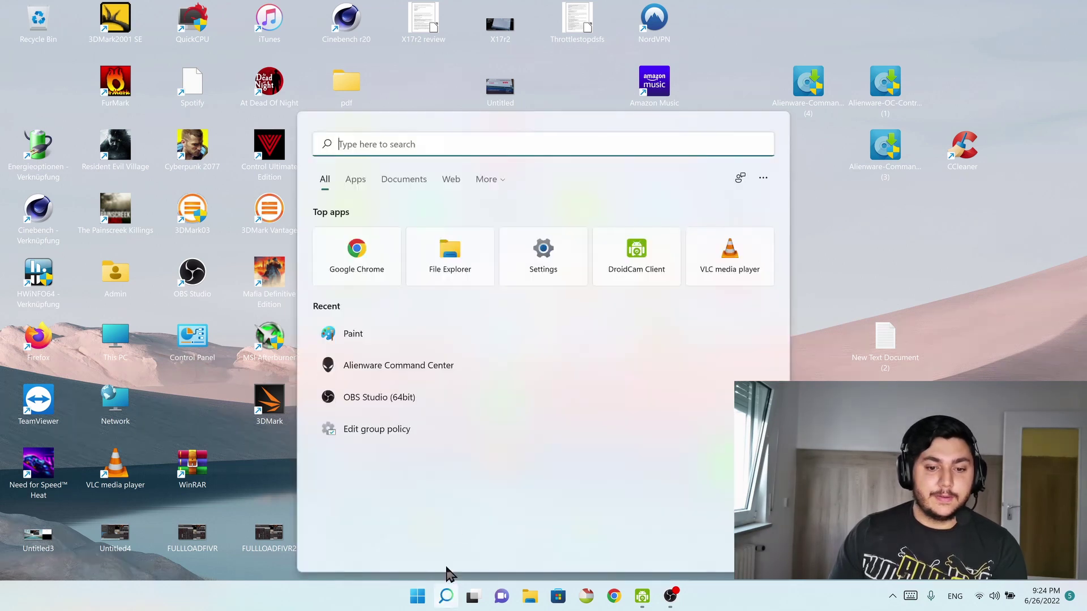
left_click(383, 368)
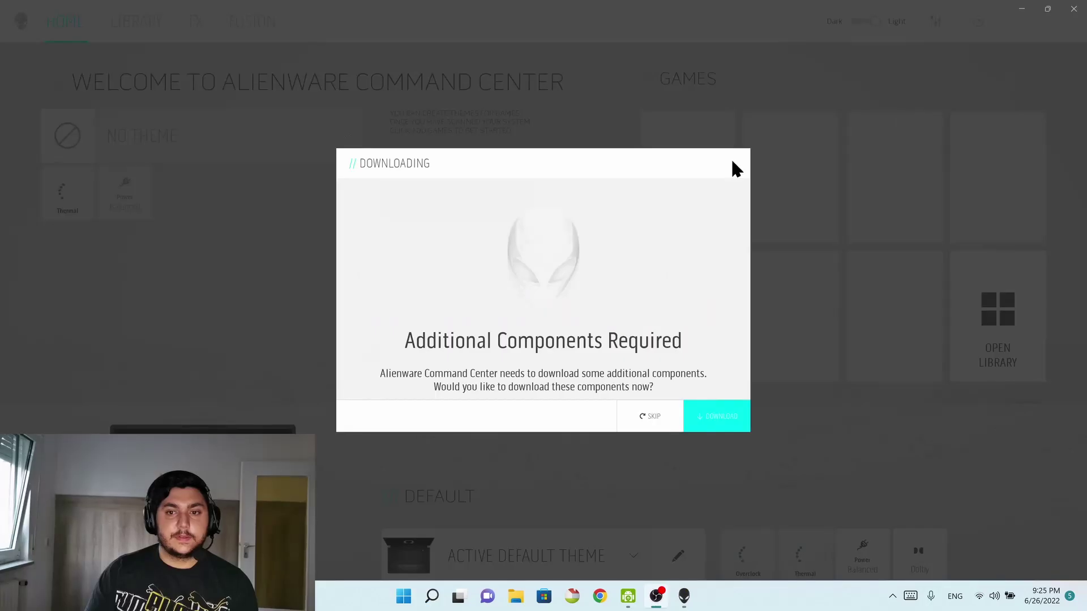
left_click(652, 413)
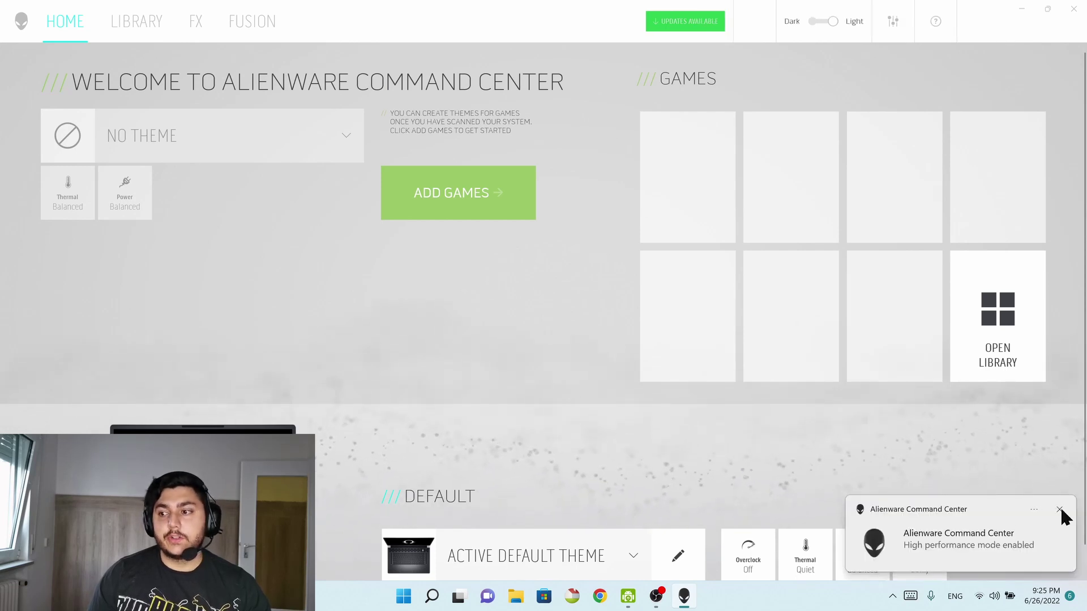
left_click(1059, 511)
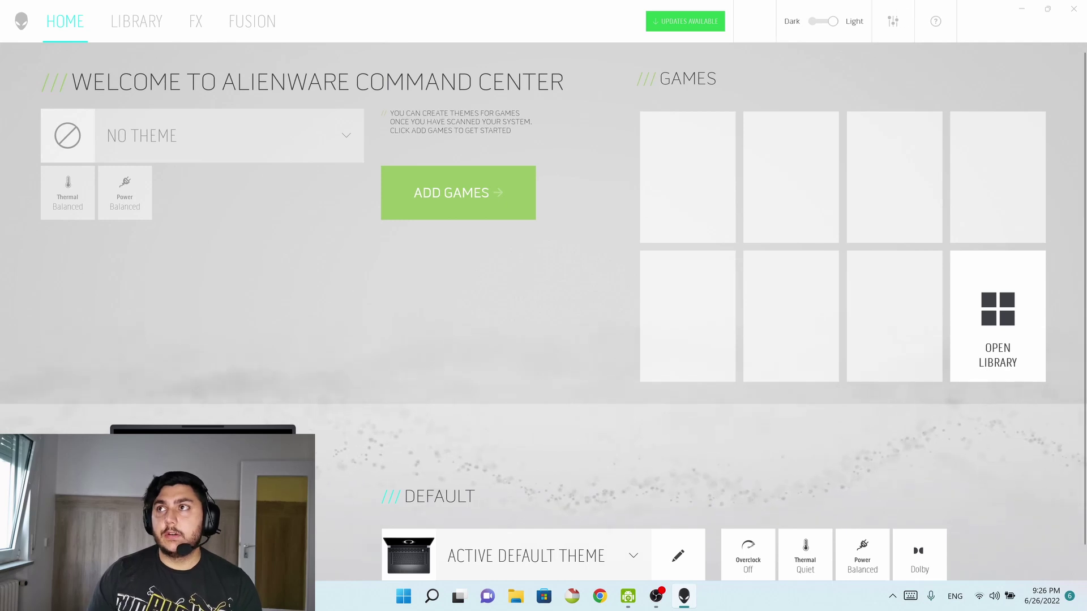
left_click(1073, 9)
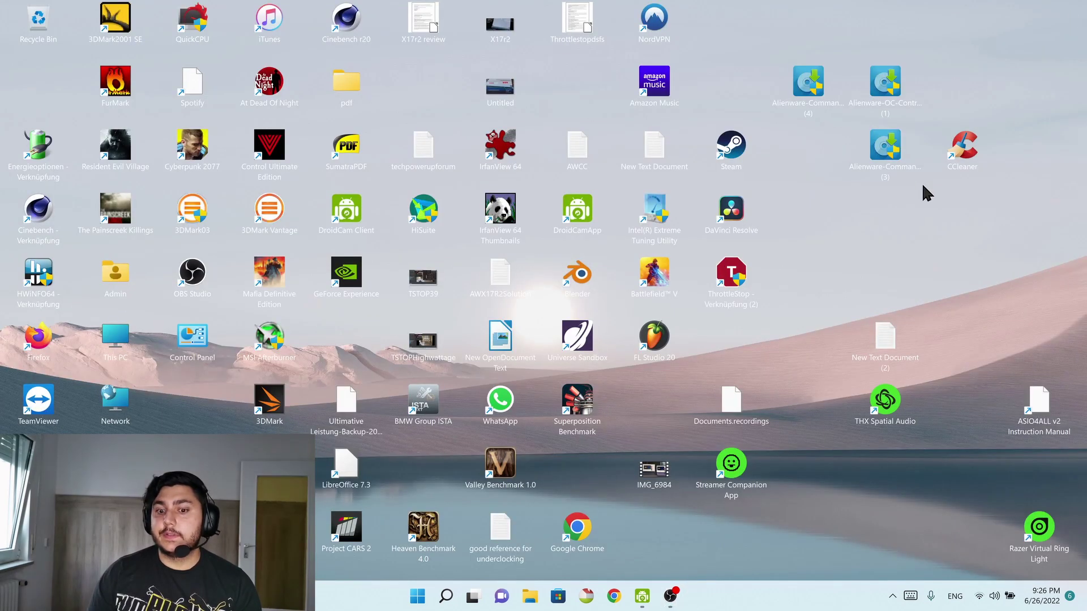
Relaunch Alienware Command Center, skip the additional components download again and minimize the app.
left_click(445, 596)
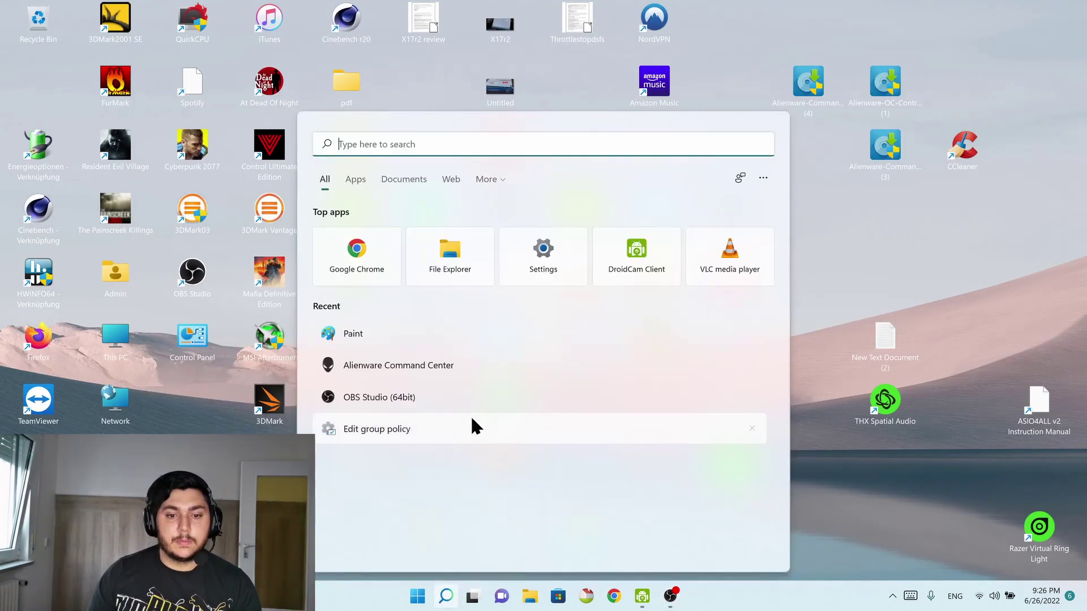
left_click(398, 363)
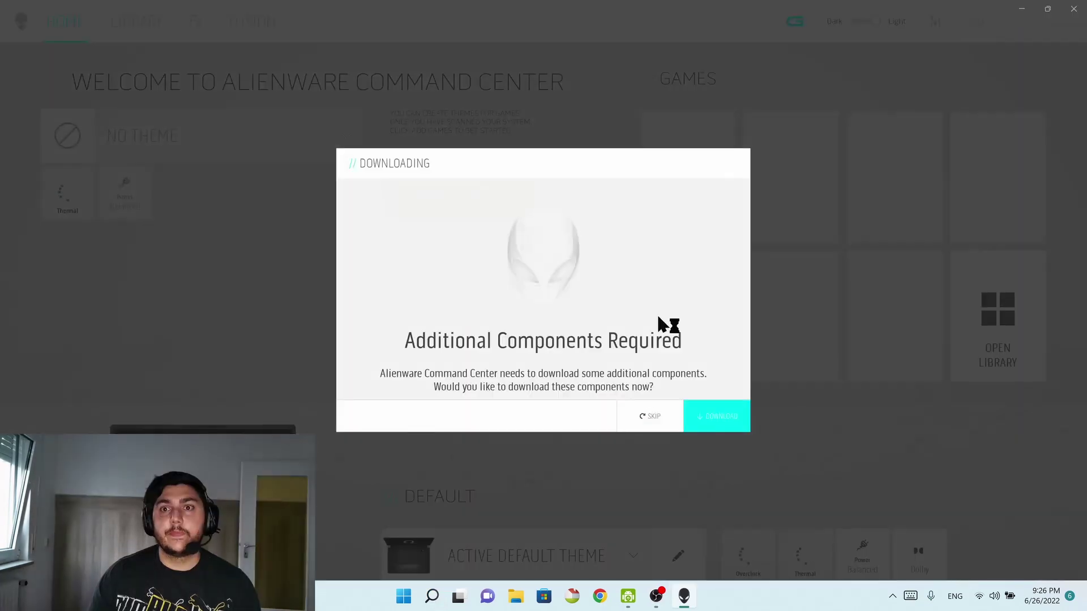
left_click(649, 417)
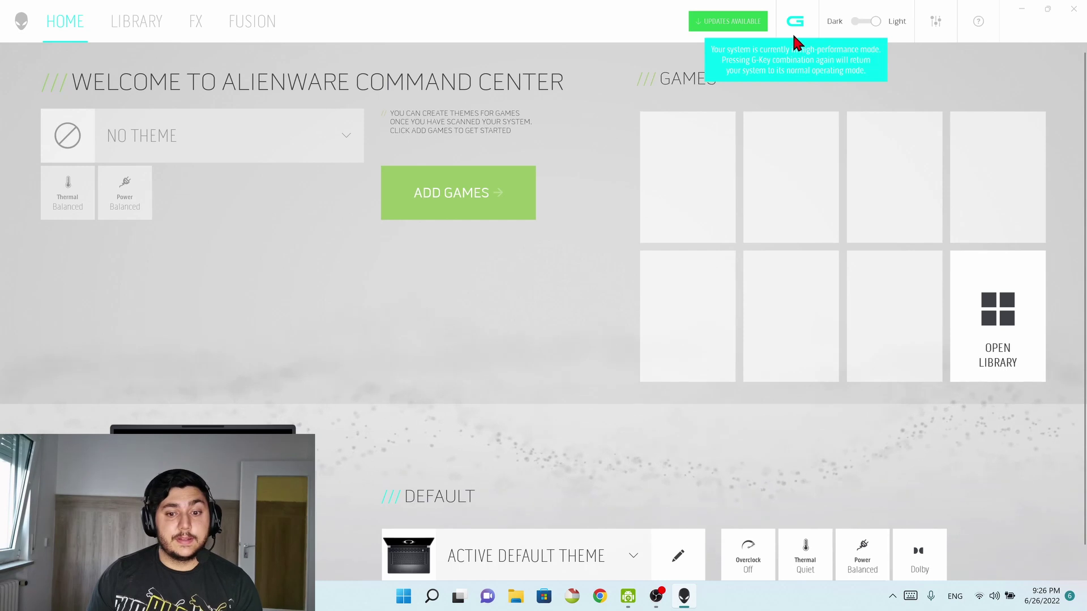
left_click(1022, 11)
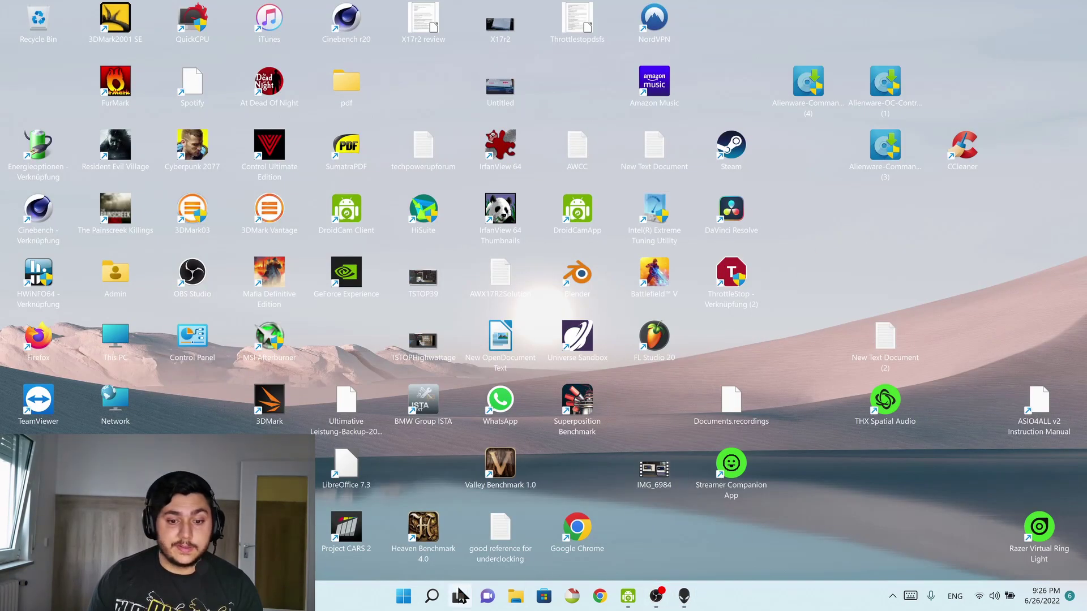
Check the updated Alienware Command Center version in its Windows app settings, and close Settings.
left_click(432, 596)
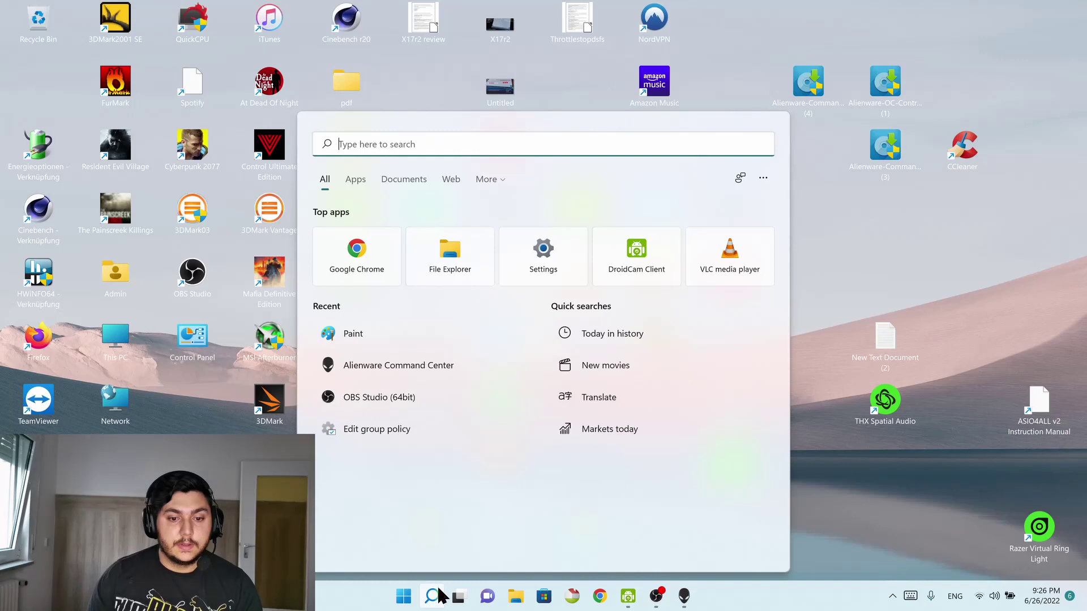
right_click(437, 369)
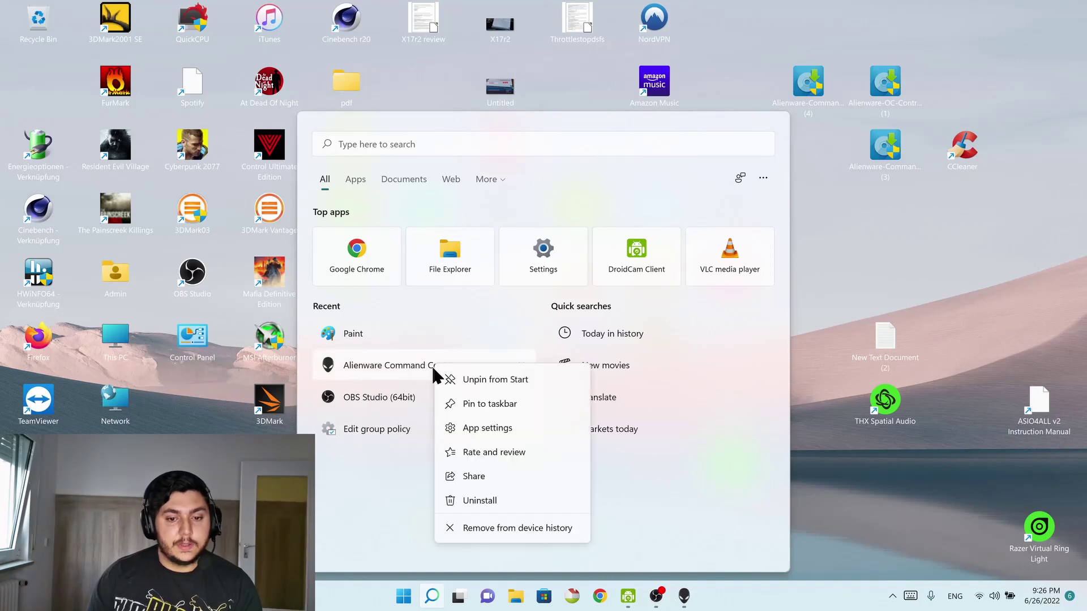
left_click(478, 434)
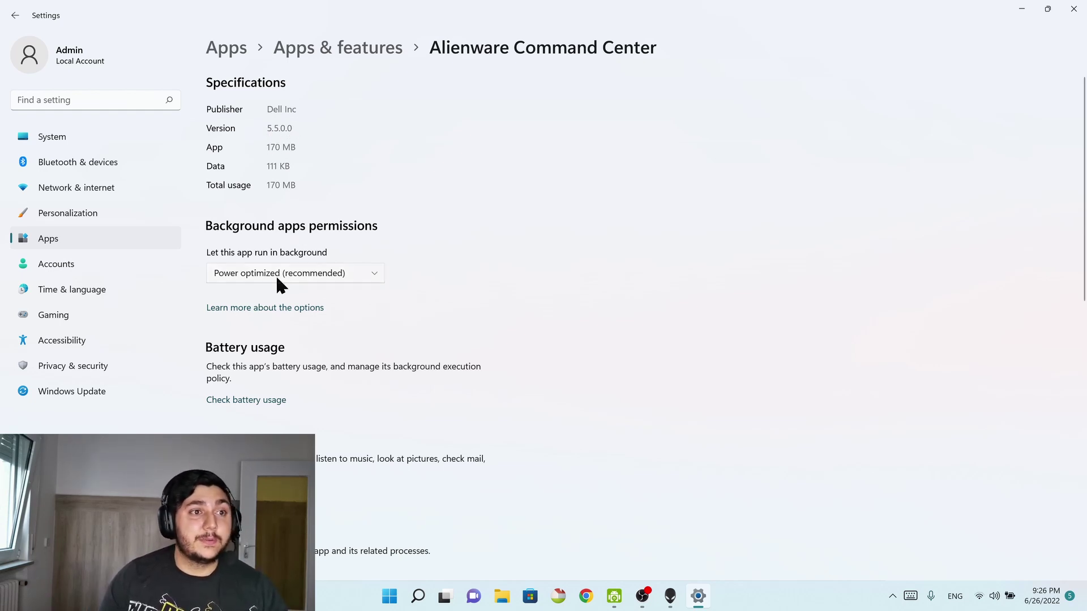
left_click(1073, 9)
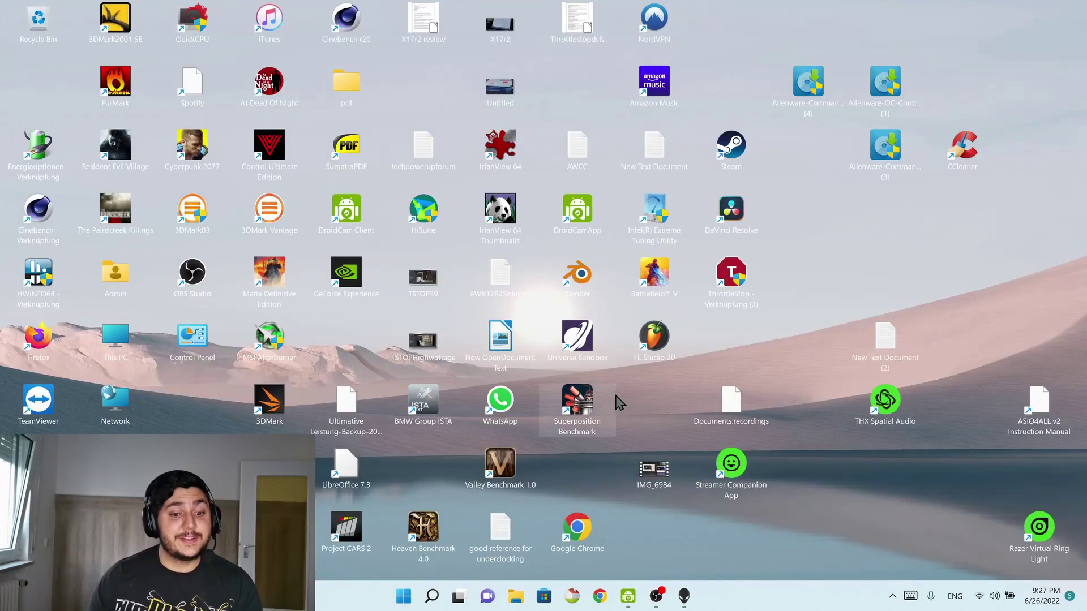
Restore Alienware Command Center, scan for installed games to add them to the library, and close the added games list.
left_click(684, 596)
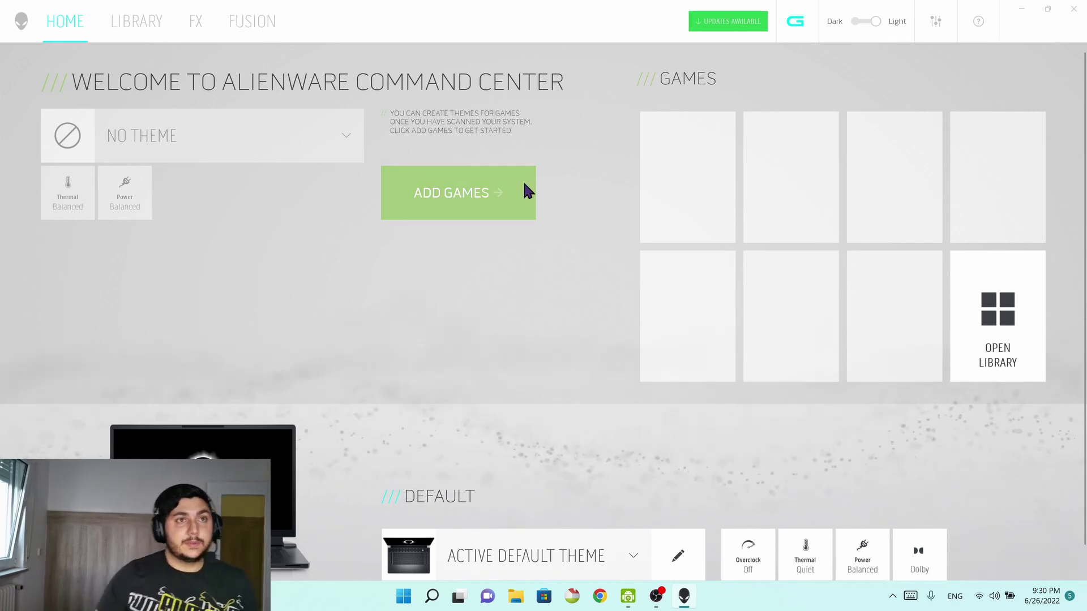
left_click(434, 206)
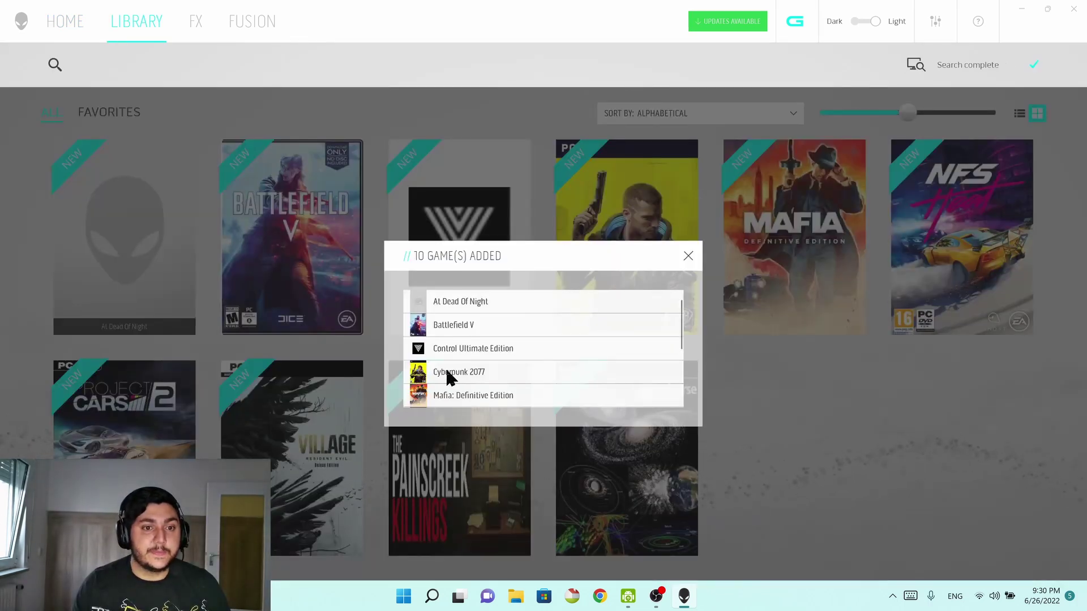
left_click(687, 255)
Select Cyberpunk 2077 in the game library and view the actions available for it.
left_click(640, 261)
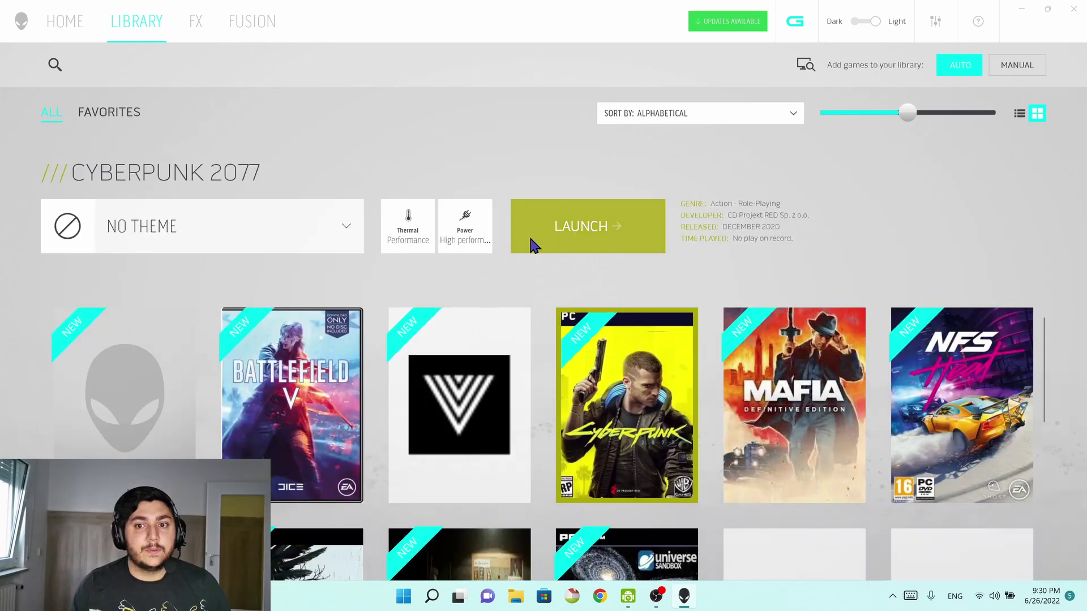
right_click(682, 357)
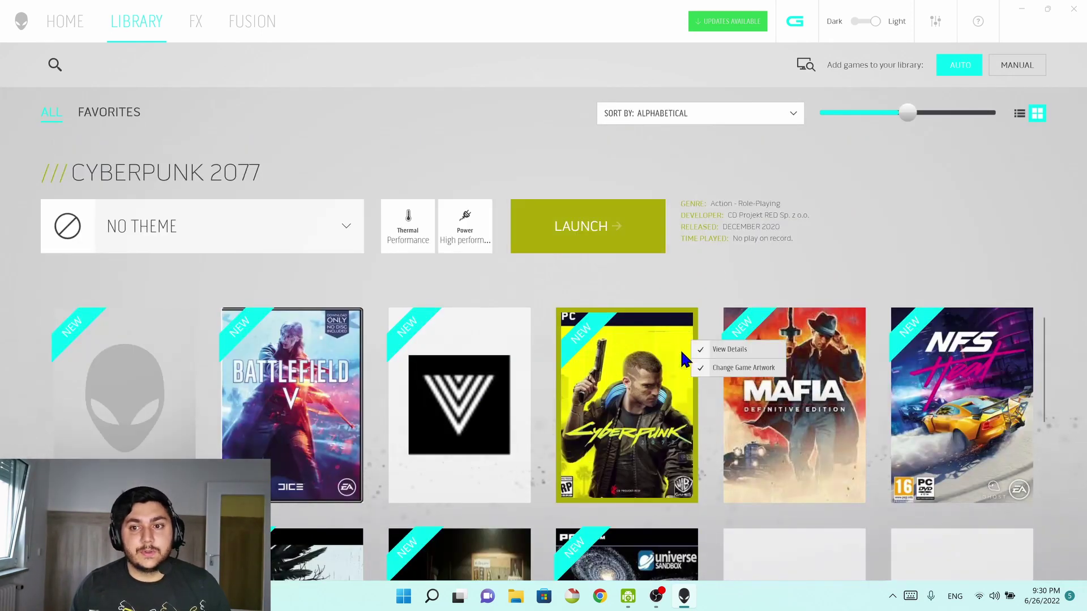
left_click(628, 412)
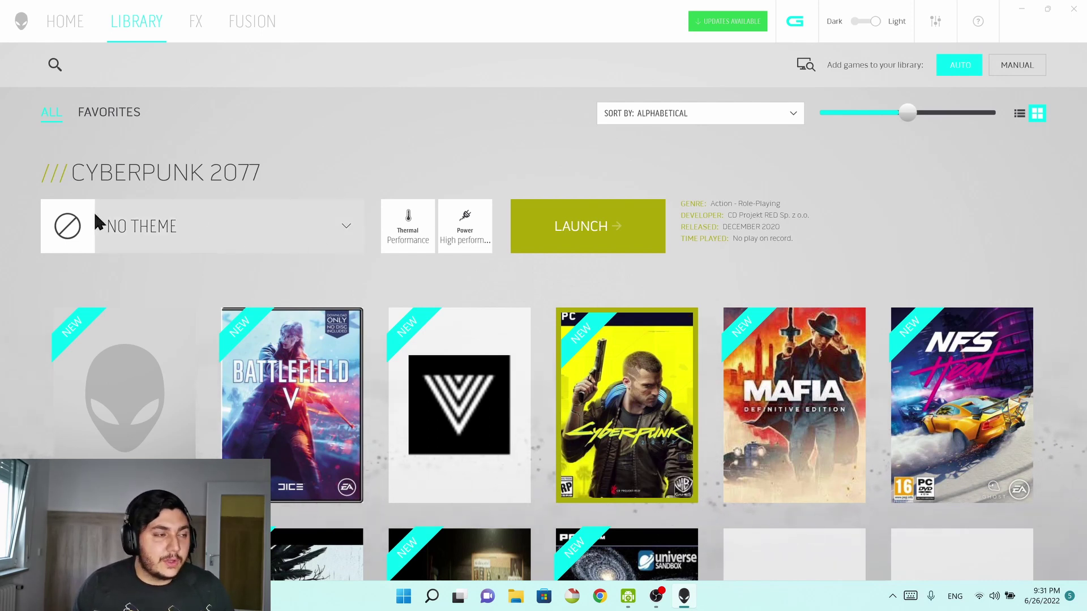
Examine the theme, thermal and power profile choices for Cyberpunk 2077 without changing them.
left_click(175, 226)
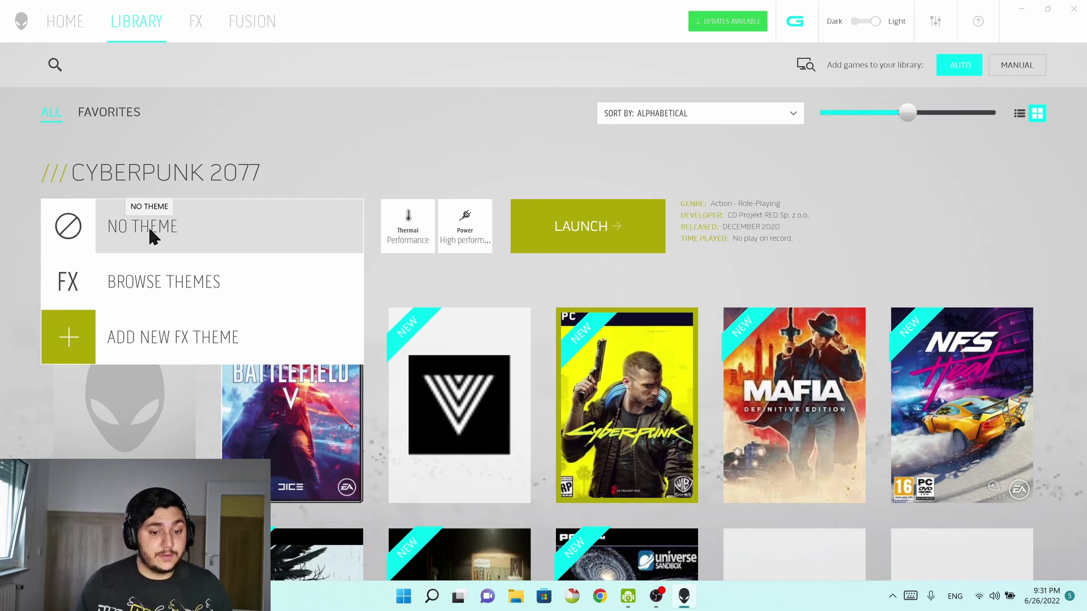
left_click(318, 226)
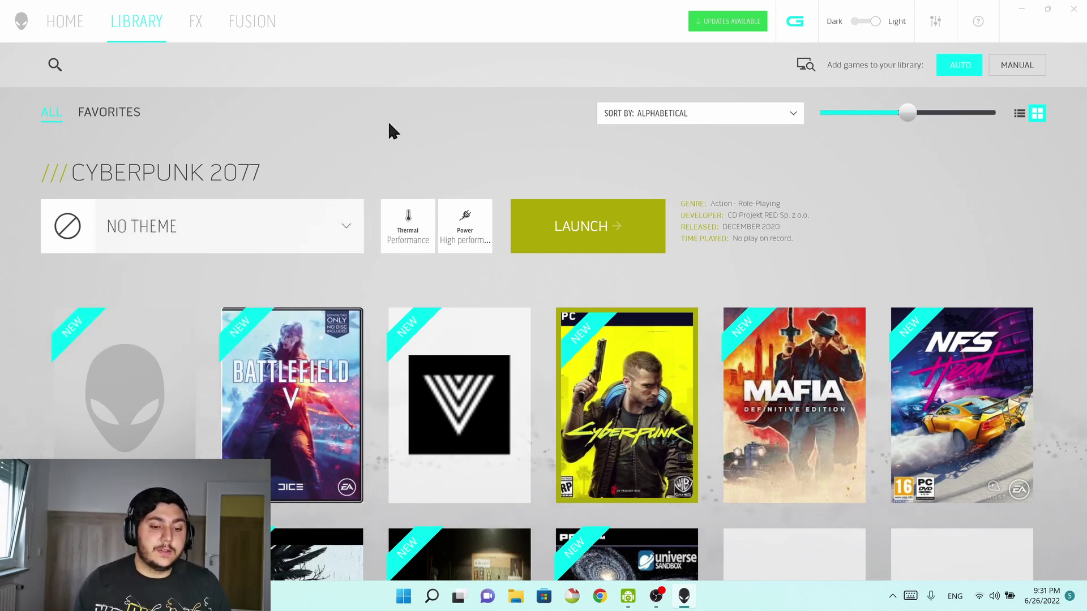
left_click(403, 232)
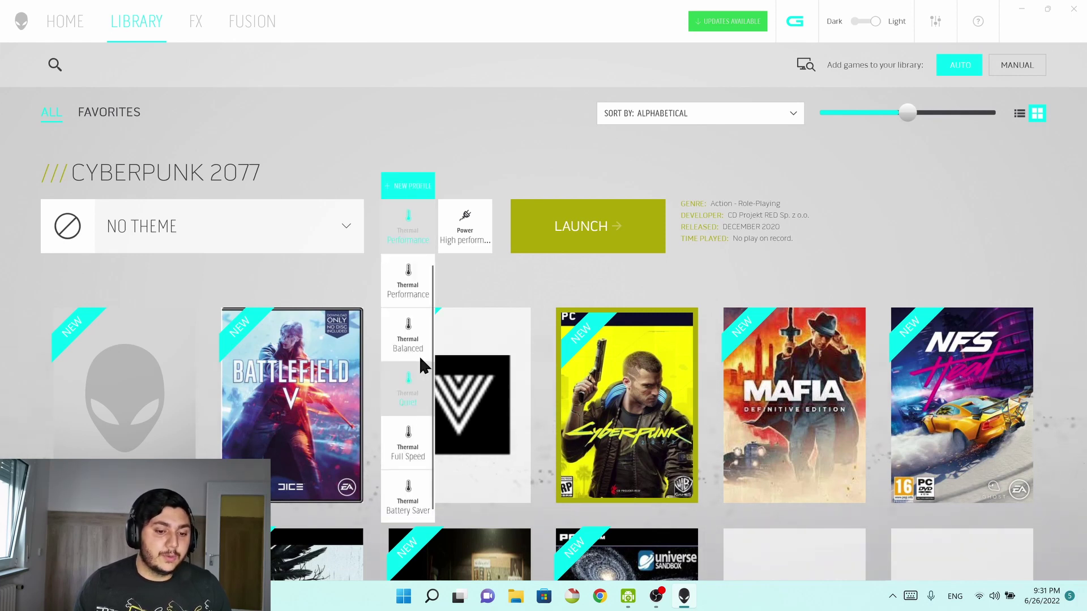
left_click(464, 227)
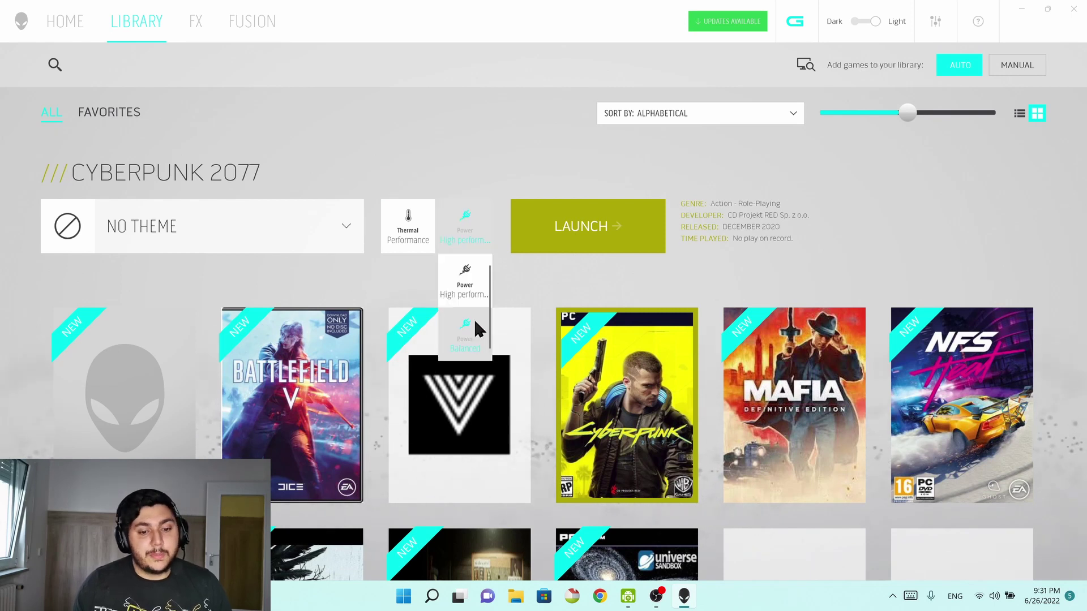
left_click(487, 155)
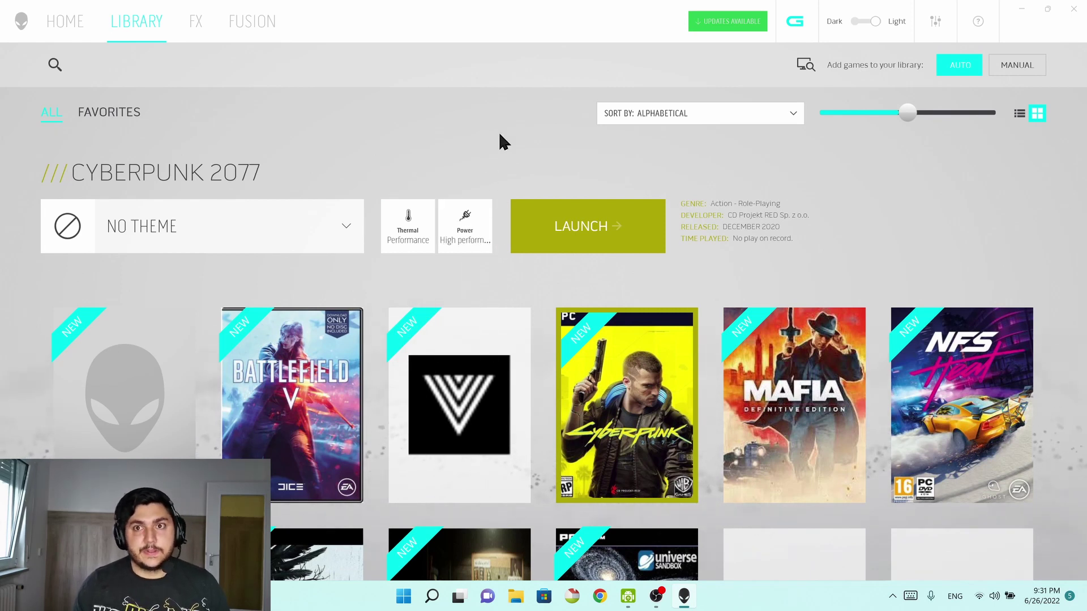
View the choices for the active default theme on the home page, and close the list.
mouse_move(607, 388)
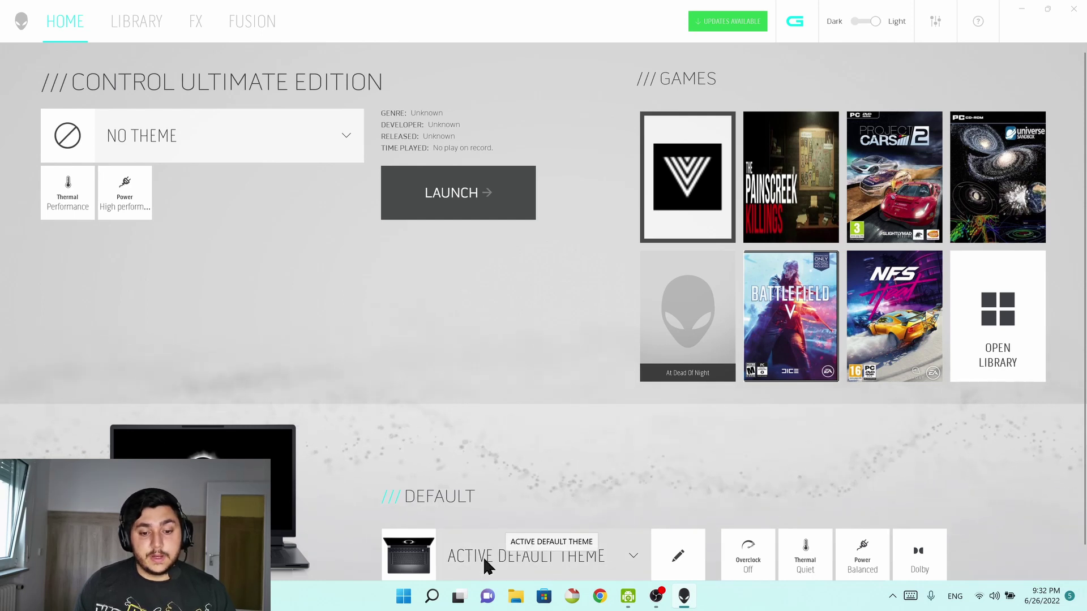
left_click(528, 552)
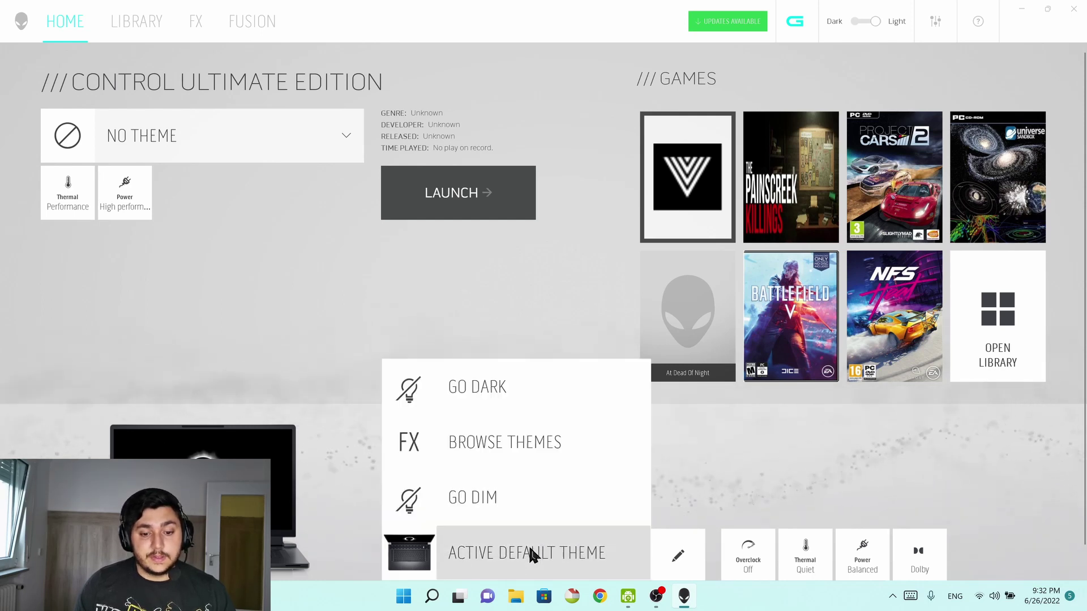
left_click(467, 318)
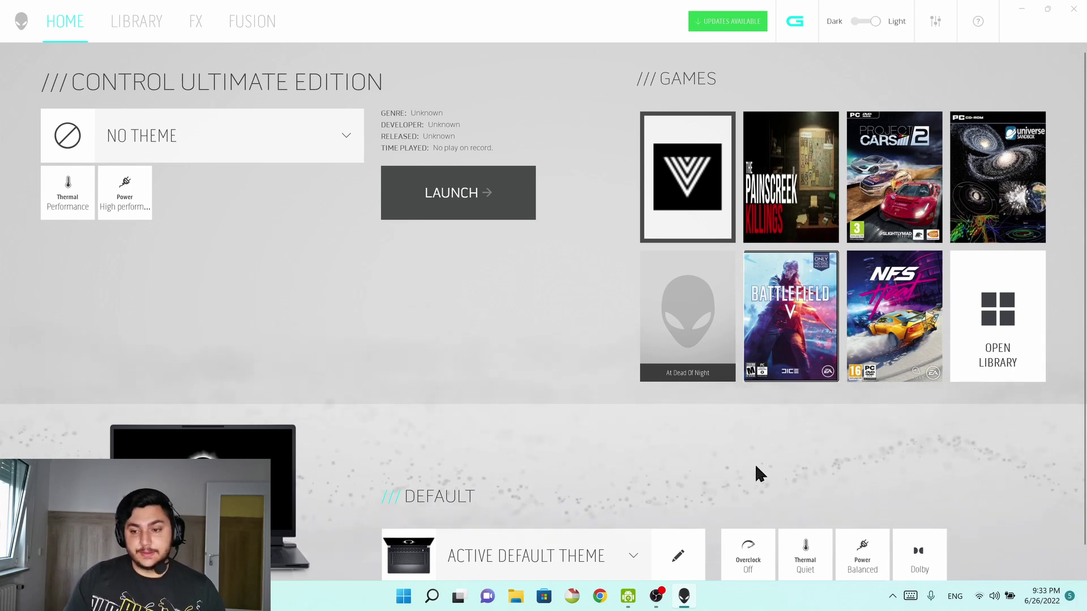
Acknowledge the overclock warning and examine the default theme's overclock profile choices, keeping overclocking off.
left_click(747, 551)
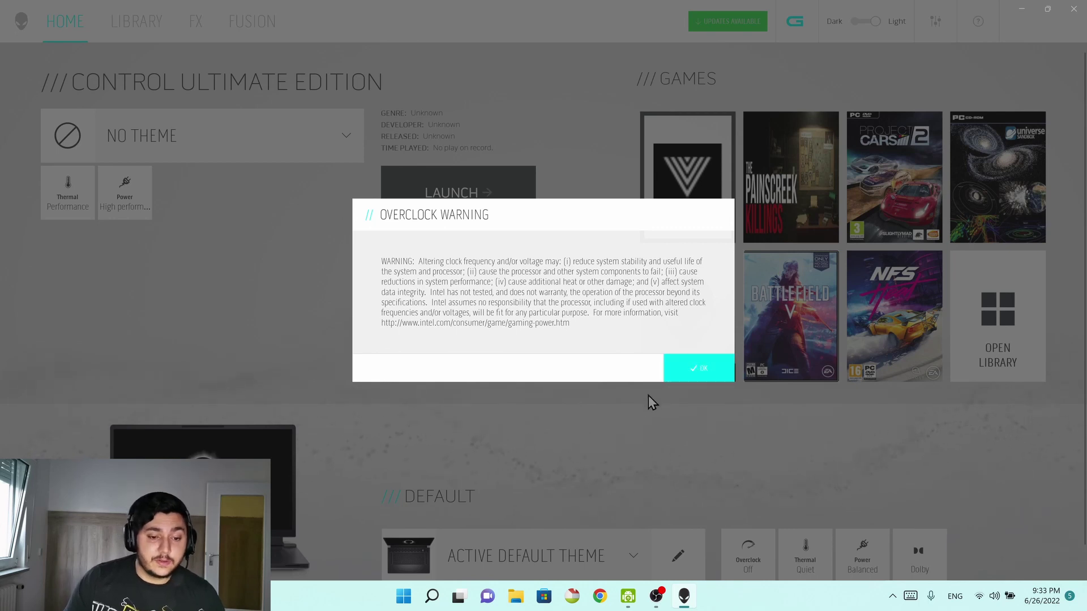
left_click(687, 371)
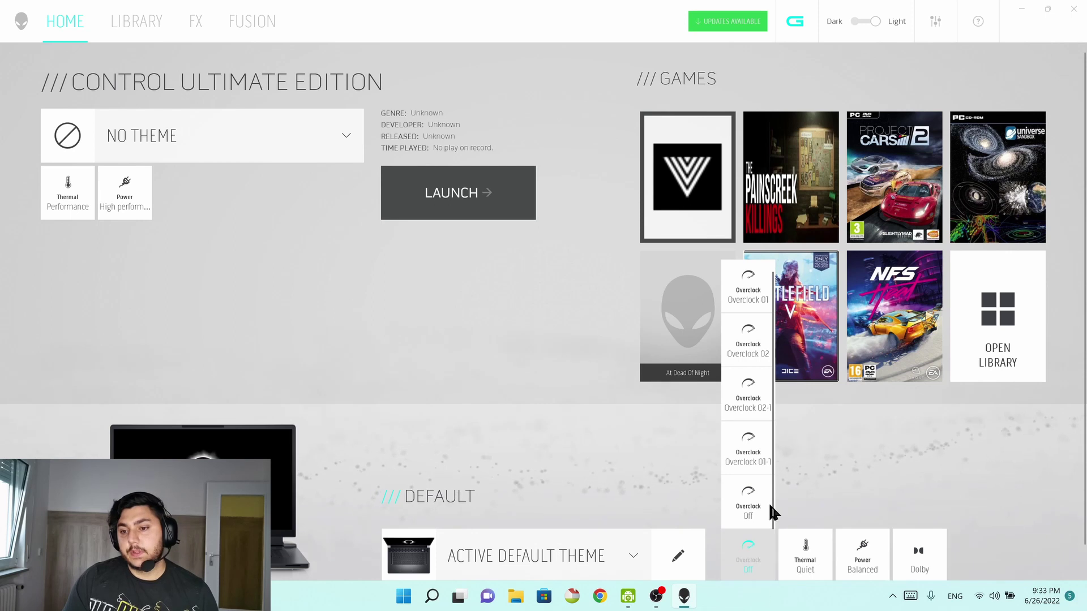
left_click(753, 495)
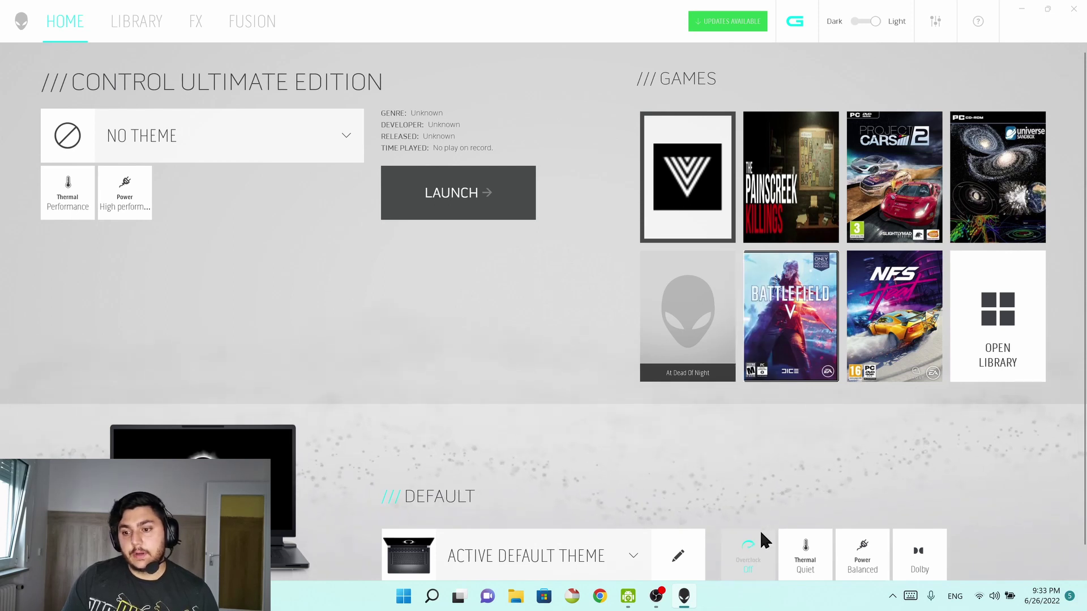
left_click(755, 562)
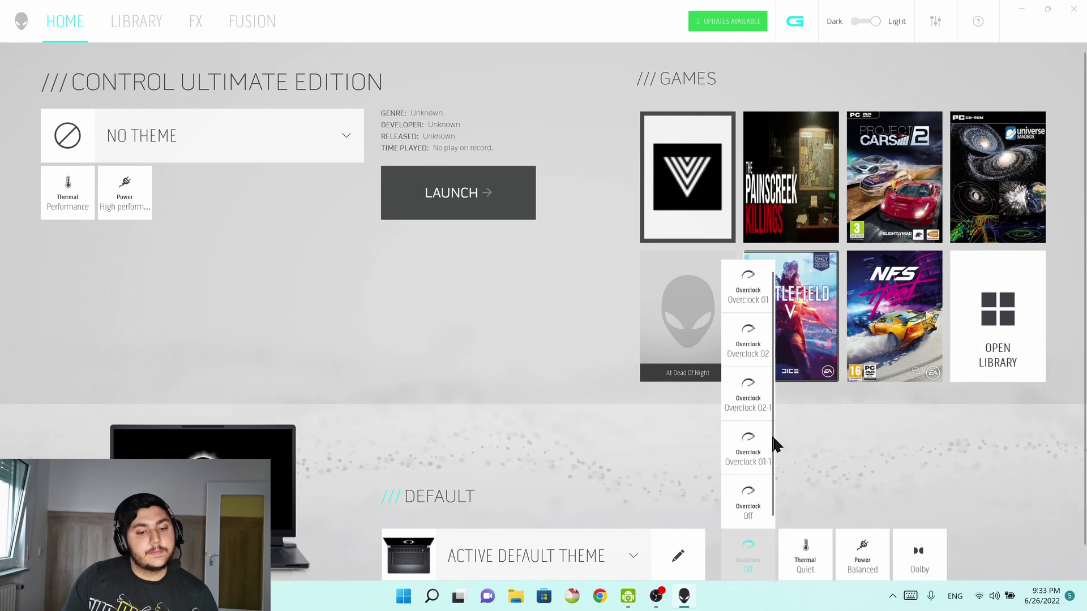
left_click(807, 456)
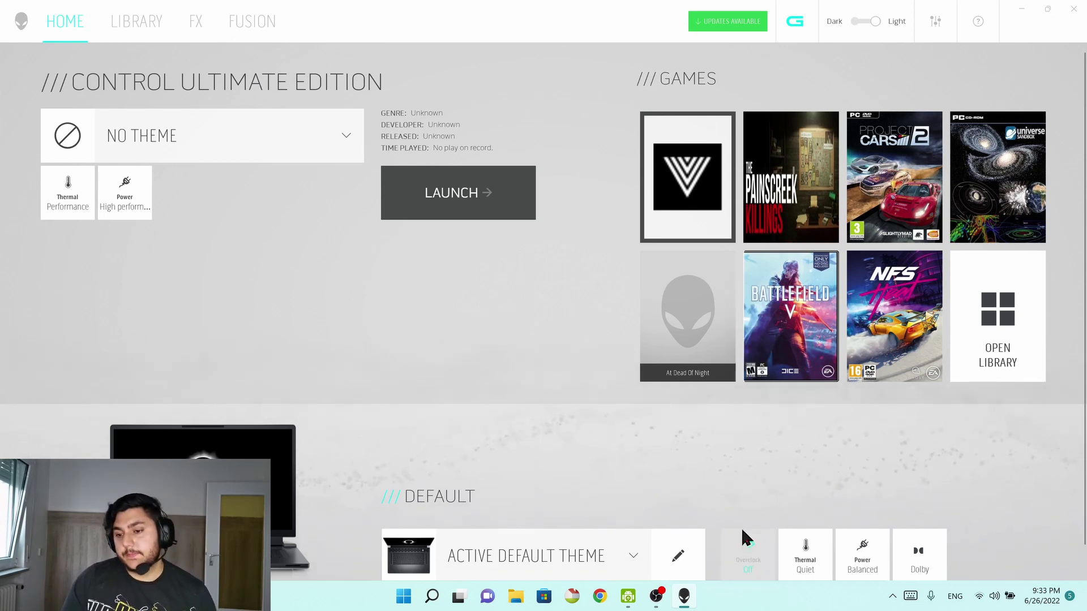
Examine the thermal profile choices for the default theme without changing the selection.
left_click(800, 557)
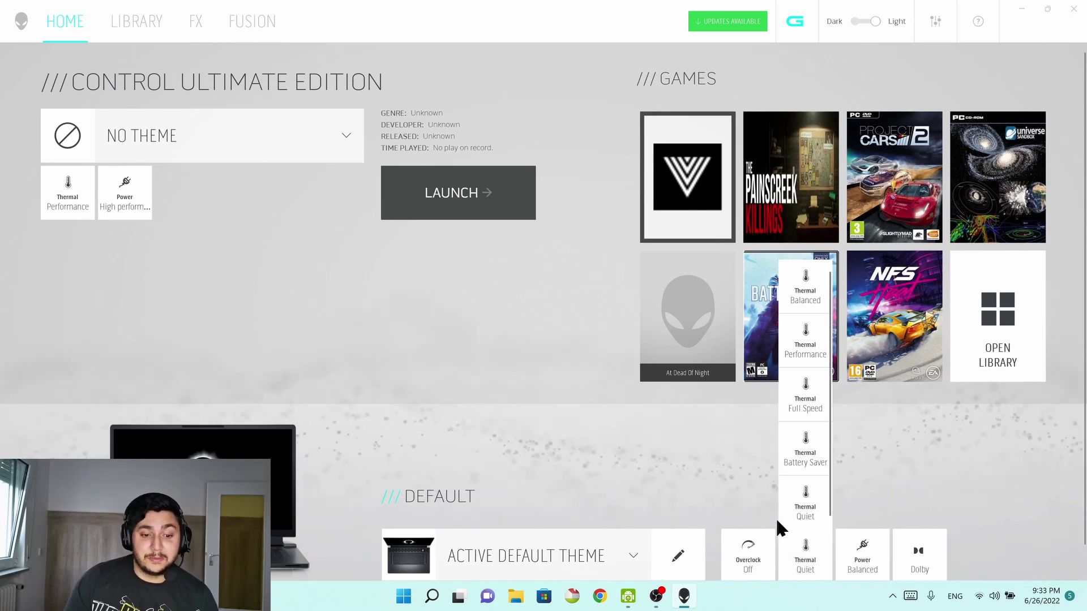
left_click(871, 479)
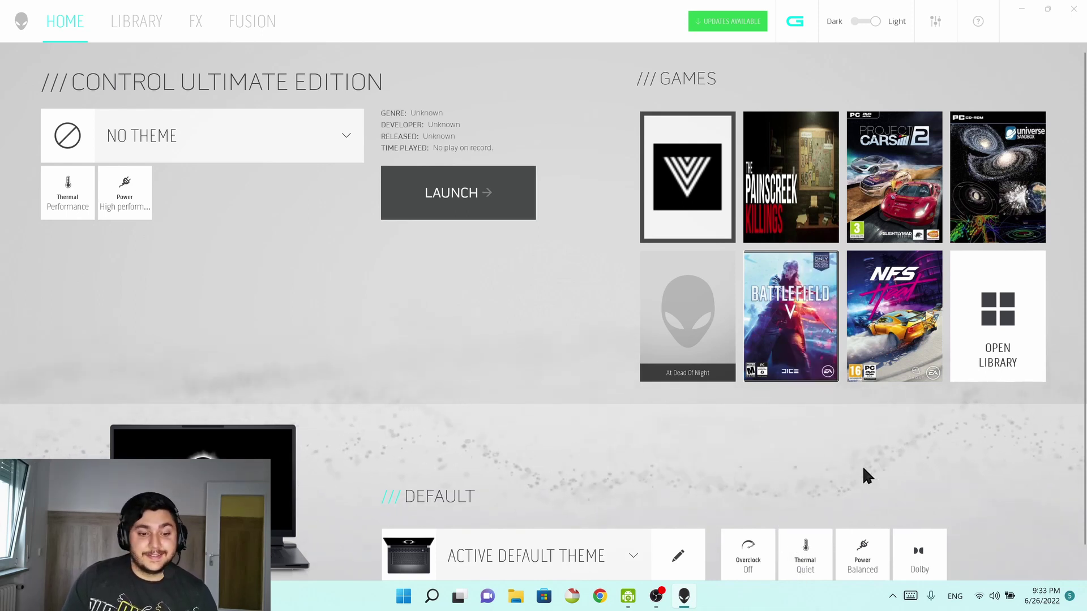
left_click(810, 546)
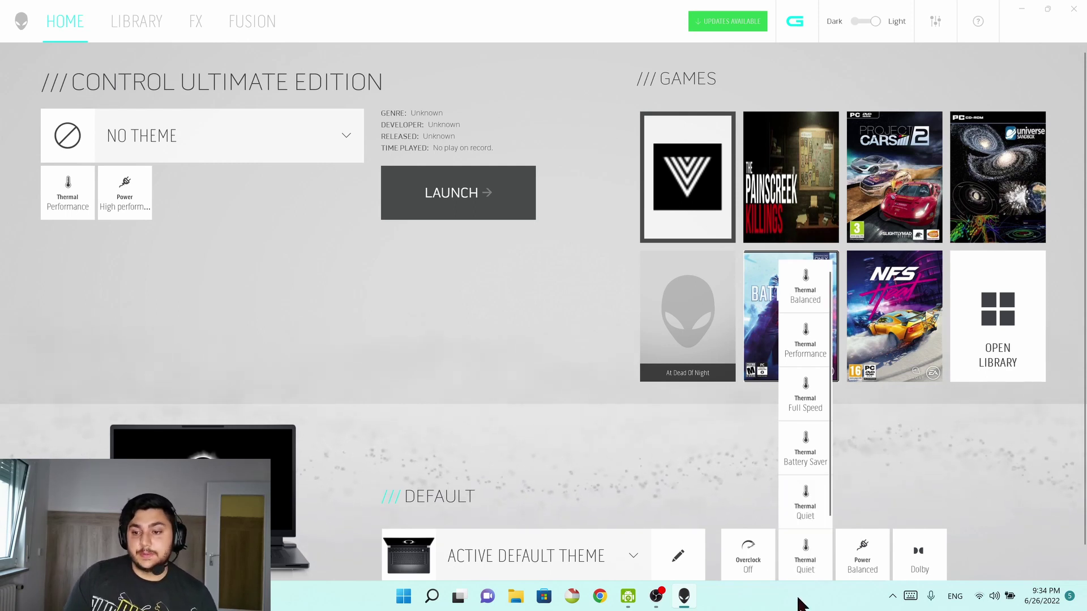
left_click(790, 497)
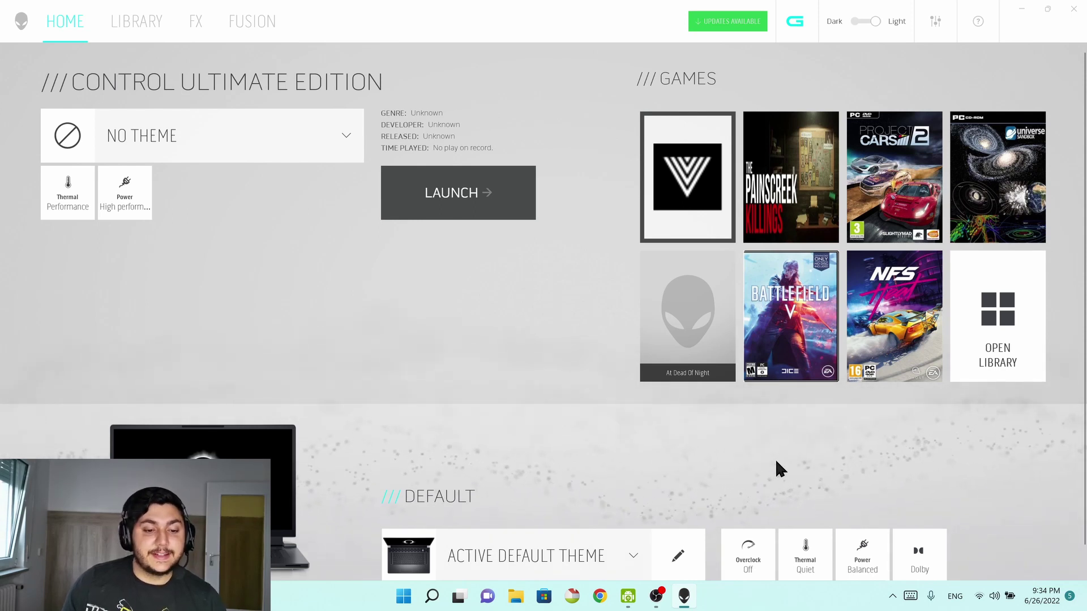
left_click(815, 559)
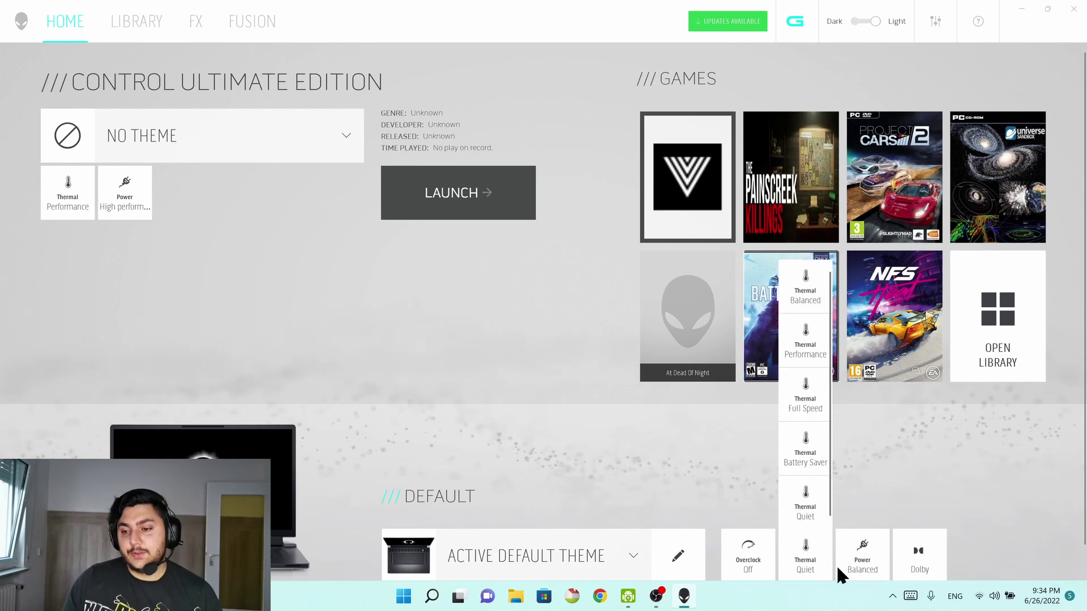
left_click(789, 498)
left_click(803, 535)
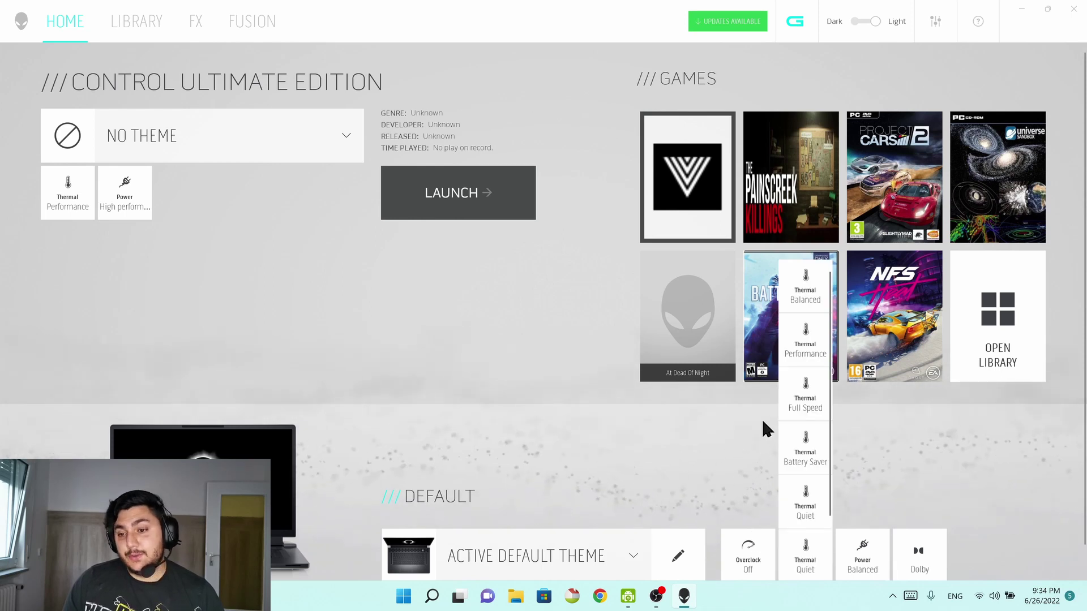
left_click(711, 452)
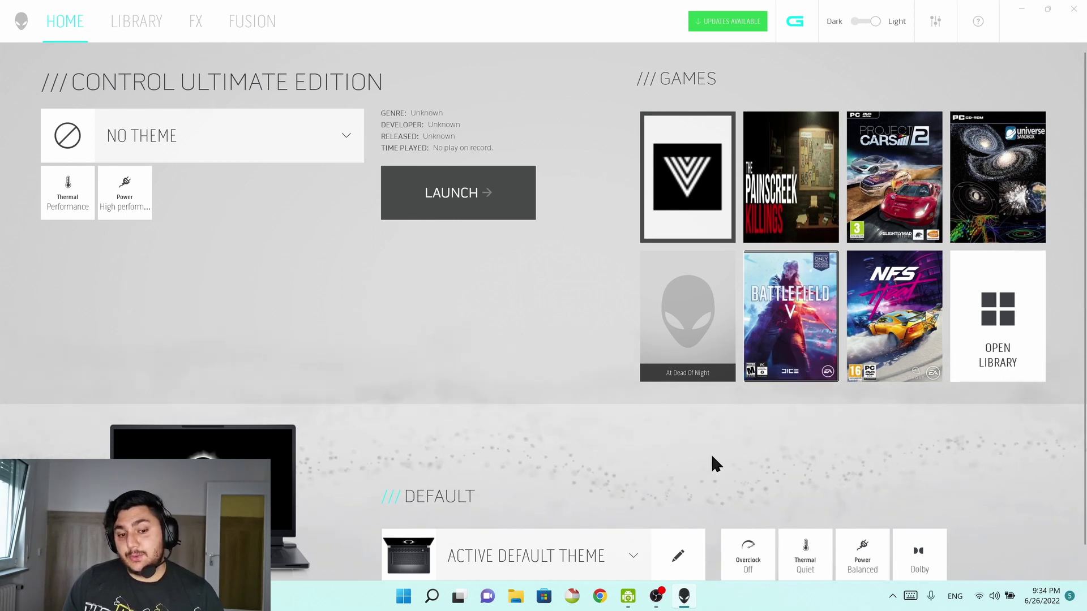
left_click(803, 558)
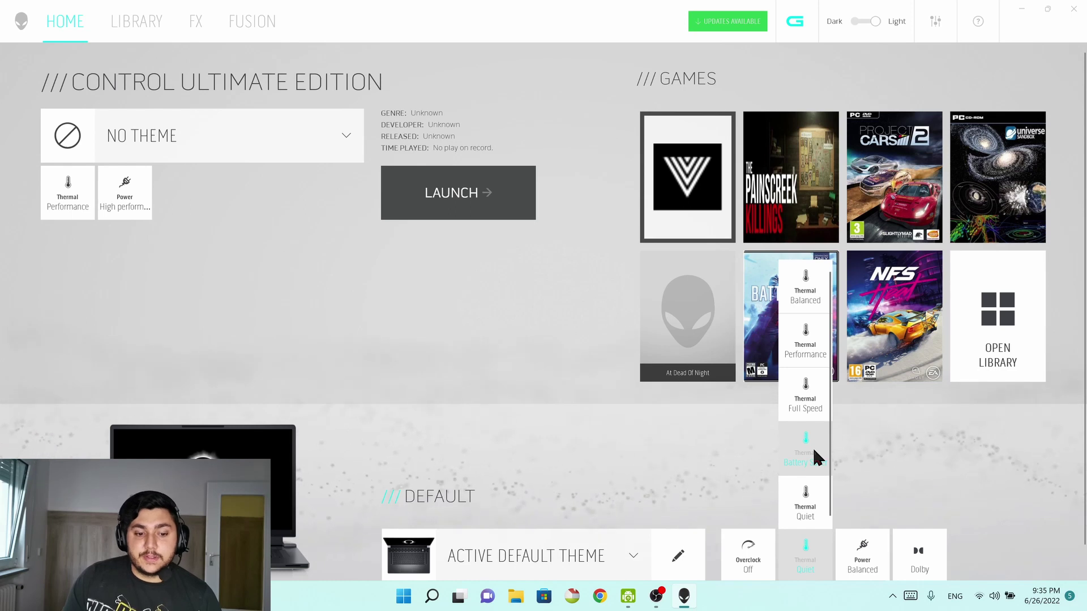
left_click(661, 419)
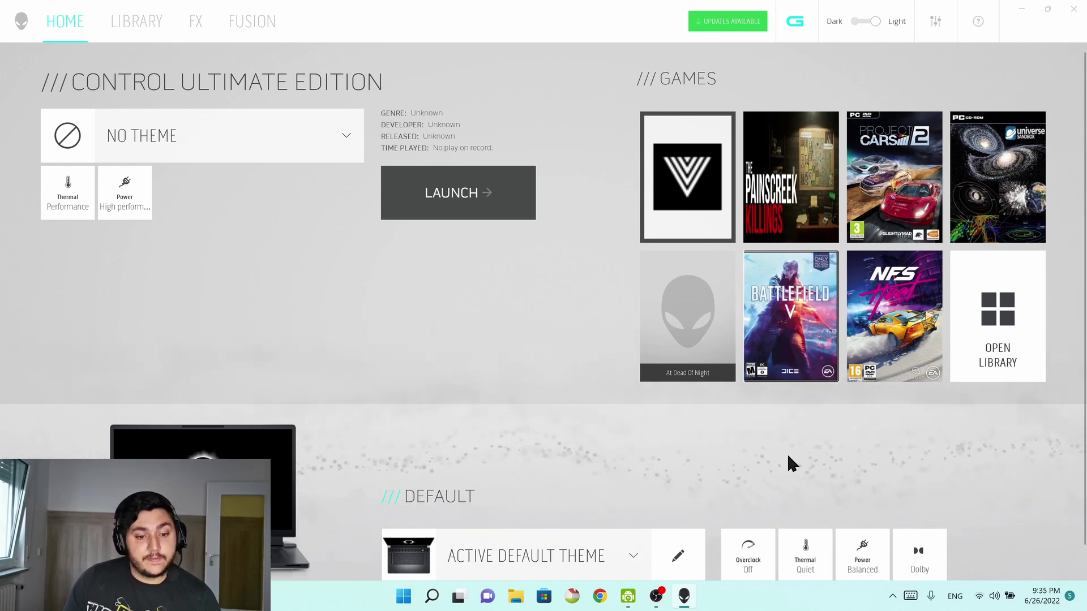
Set the default theme's thermal profile to Full Speed and dismiss the resulting notification.
left_click(798, 534)
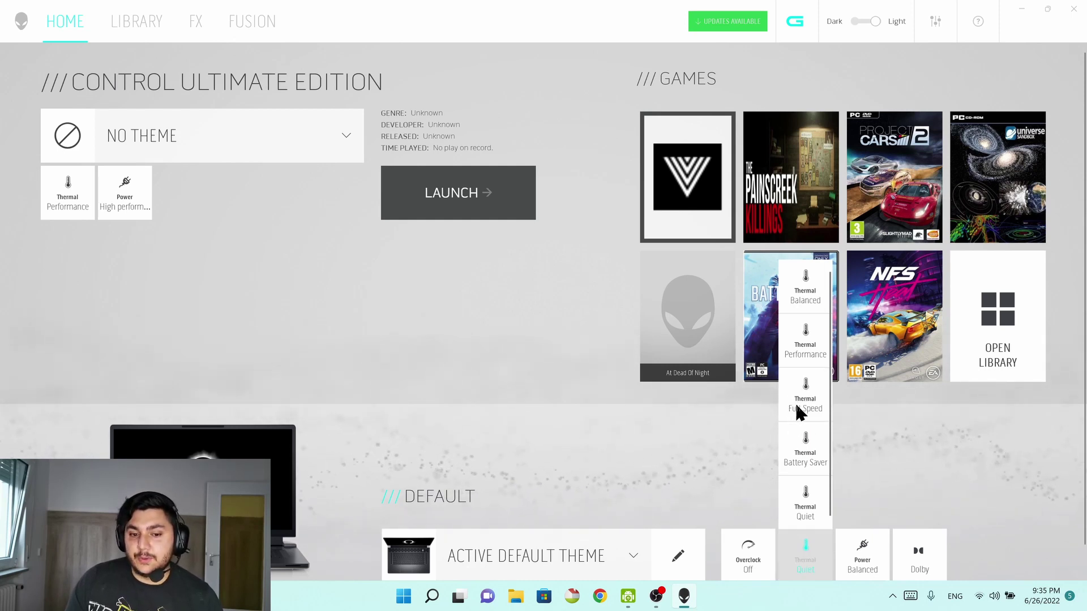
left_click(806, 410)
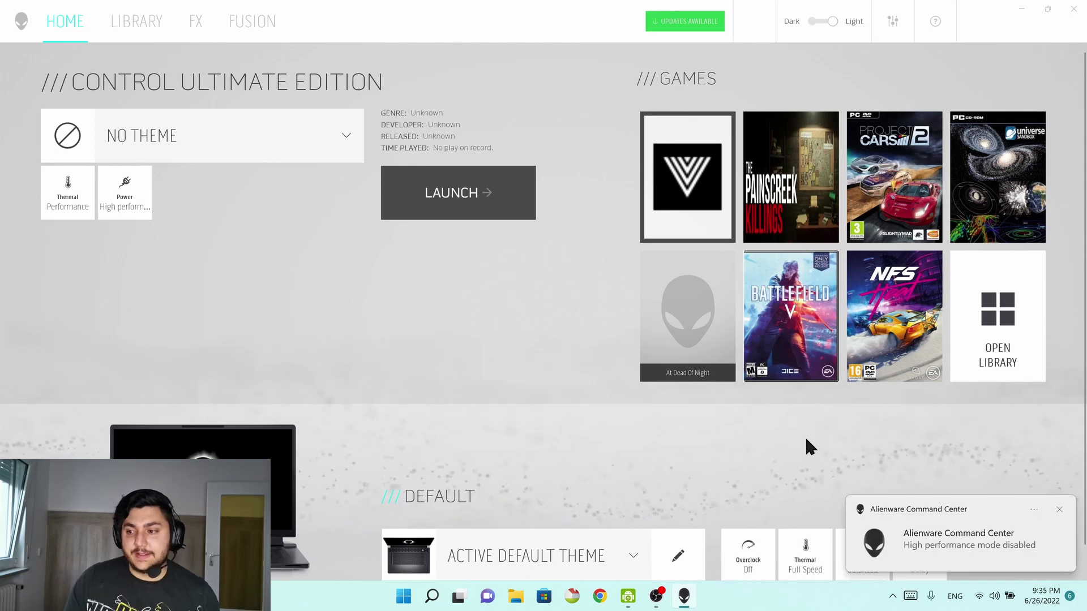
left_click(1056, 510)
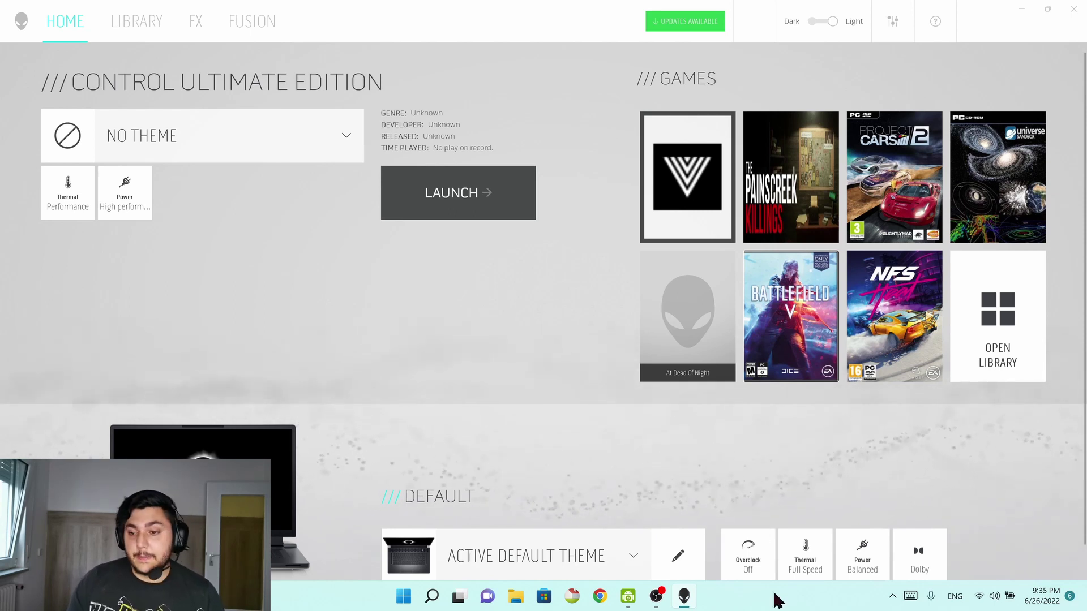
Review the default theme's thermal profiles and set the thermal profile to Performance.
left_click(800, 543)
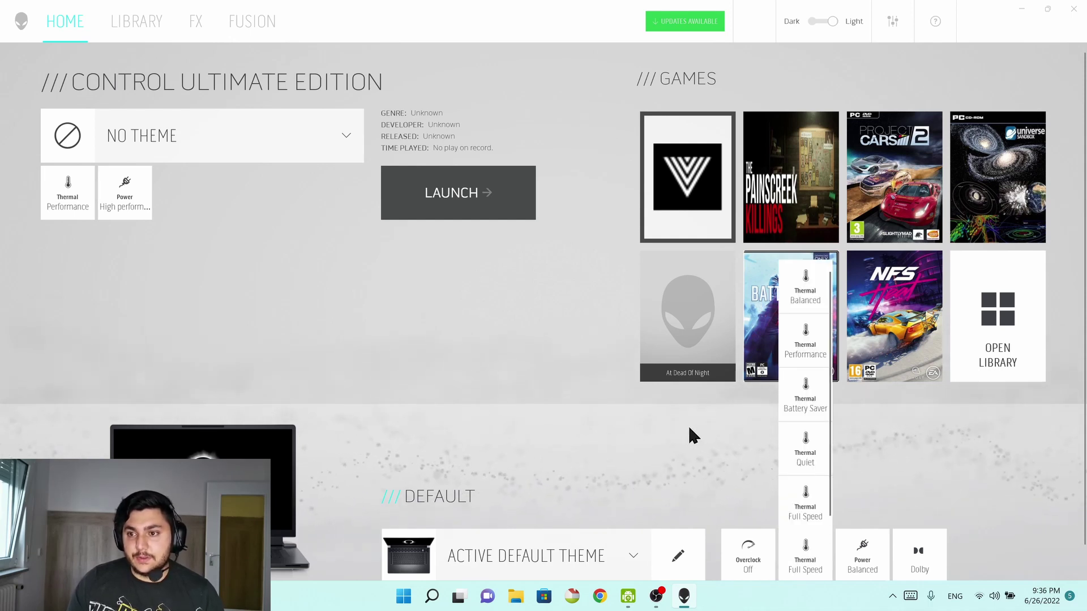
left_click(703, 453)
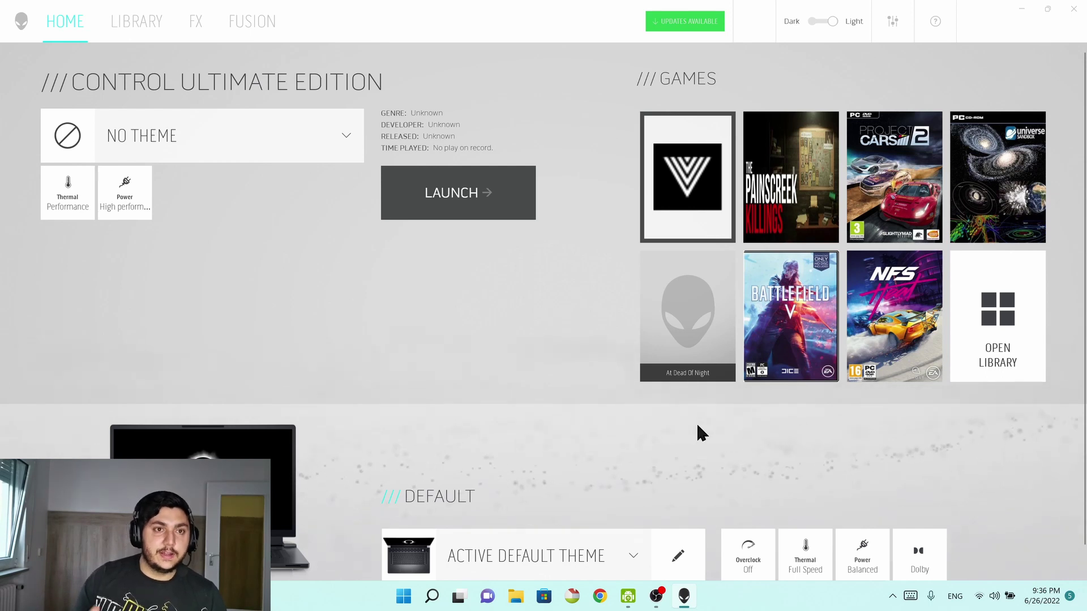
left_click(805, 557)
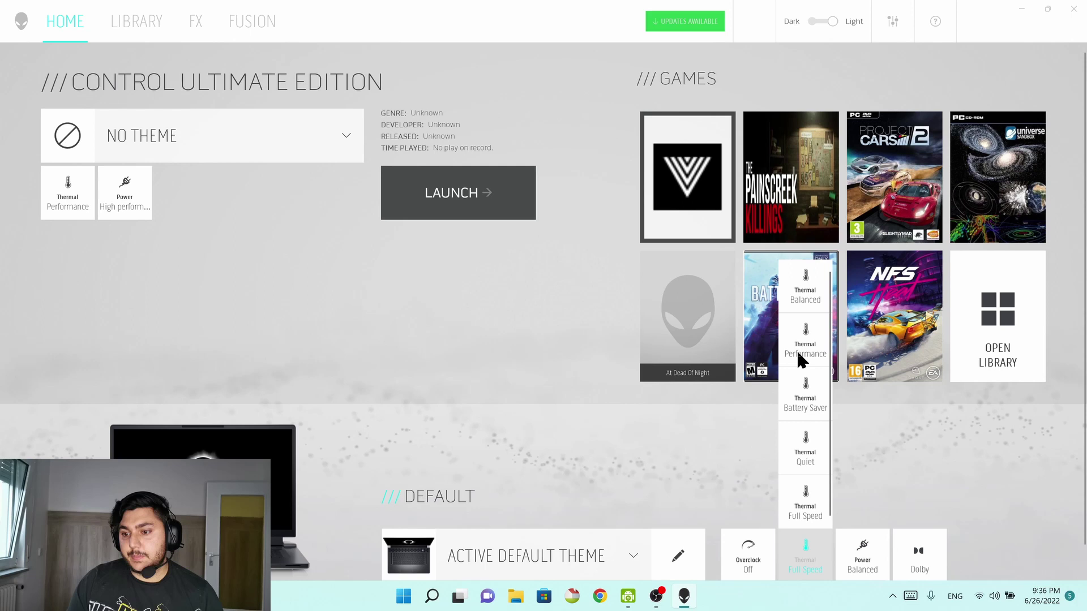
left_click(801, 360)
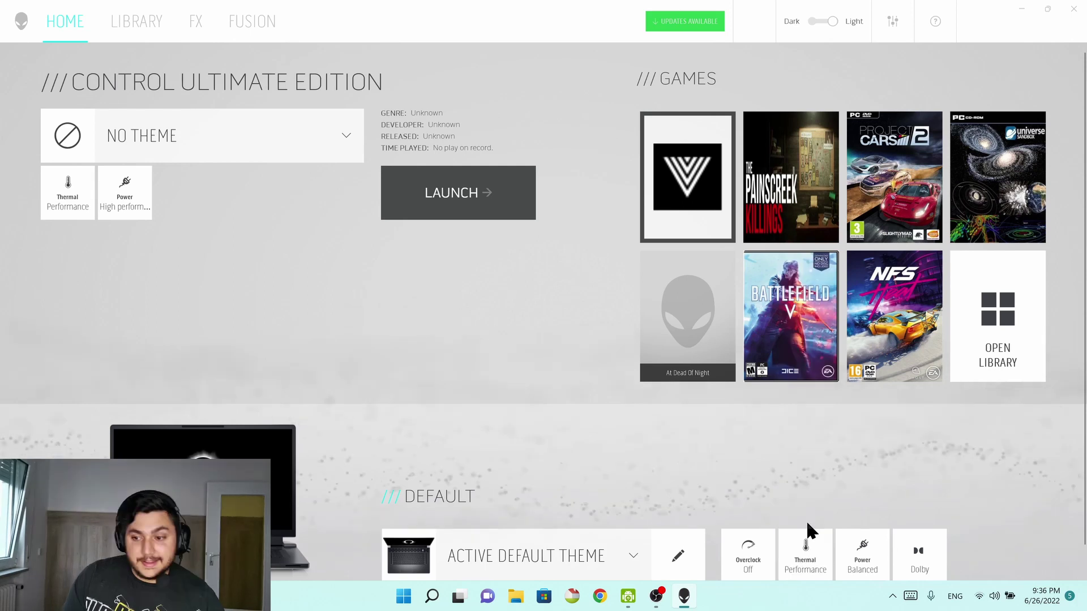
Review the remaining thermal profile choices for the default theme, keeping Performance selected.
left_click(806, 535)
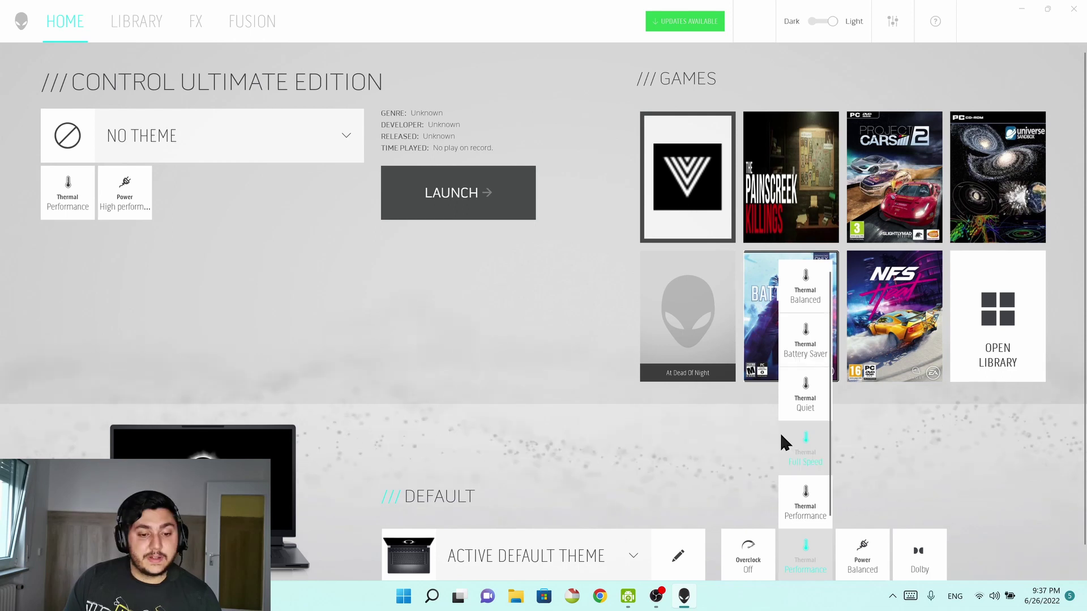
left_click(674, 440)
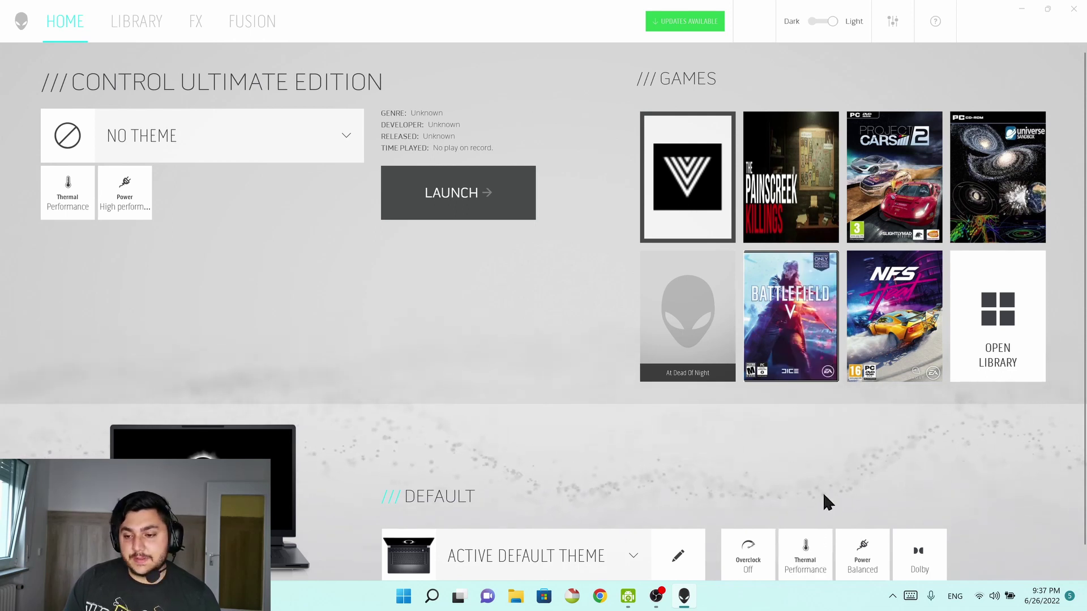
left_click(786, 544)
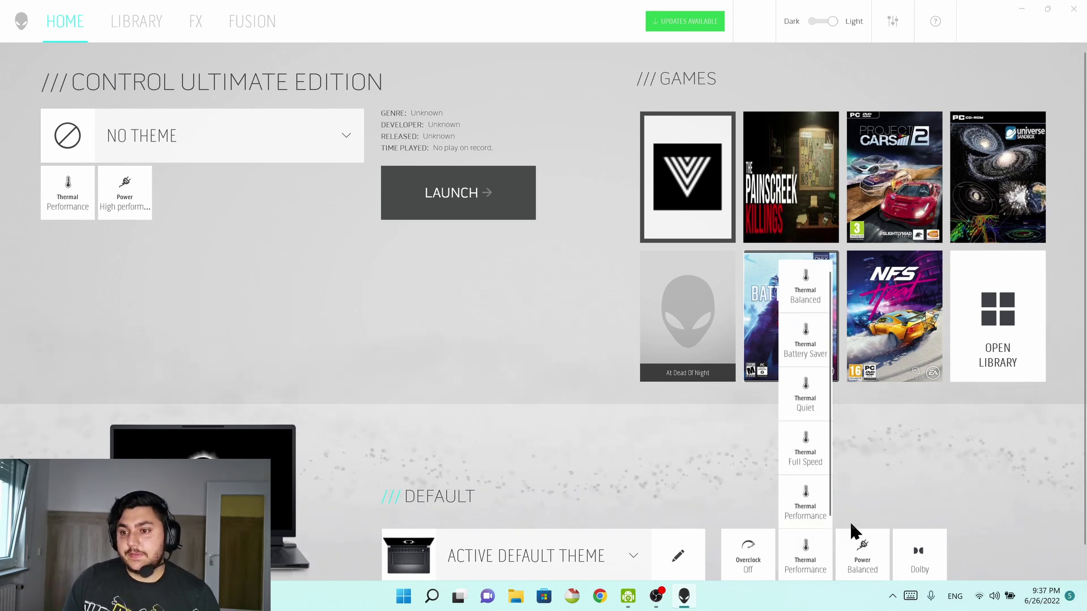
left_click(871, 478)
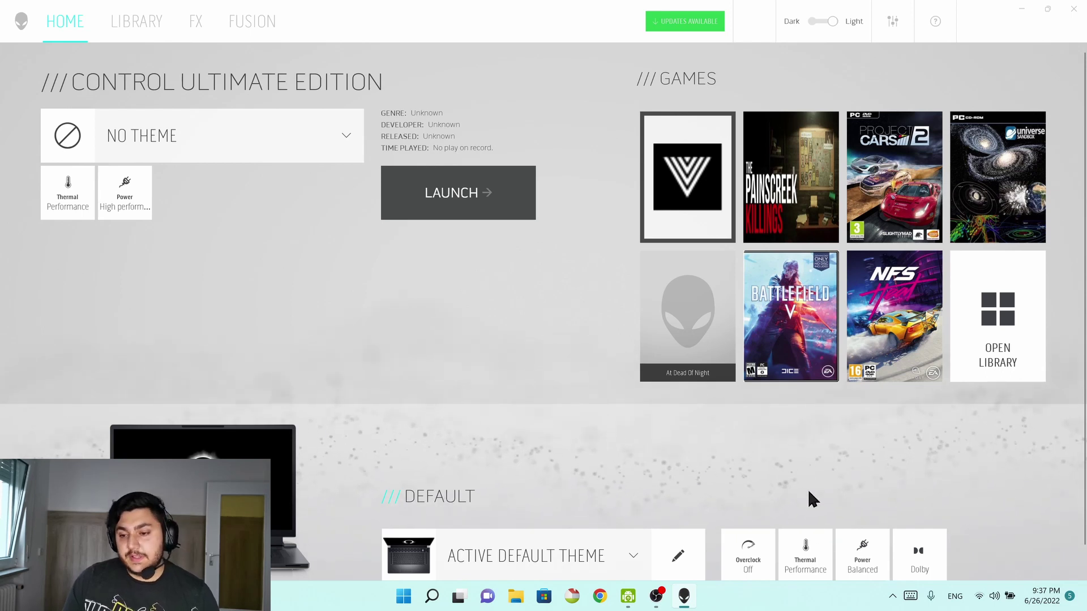
left_click(806, 565)
left_click(875, 484)
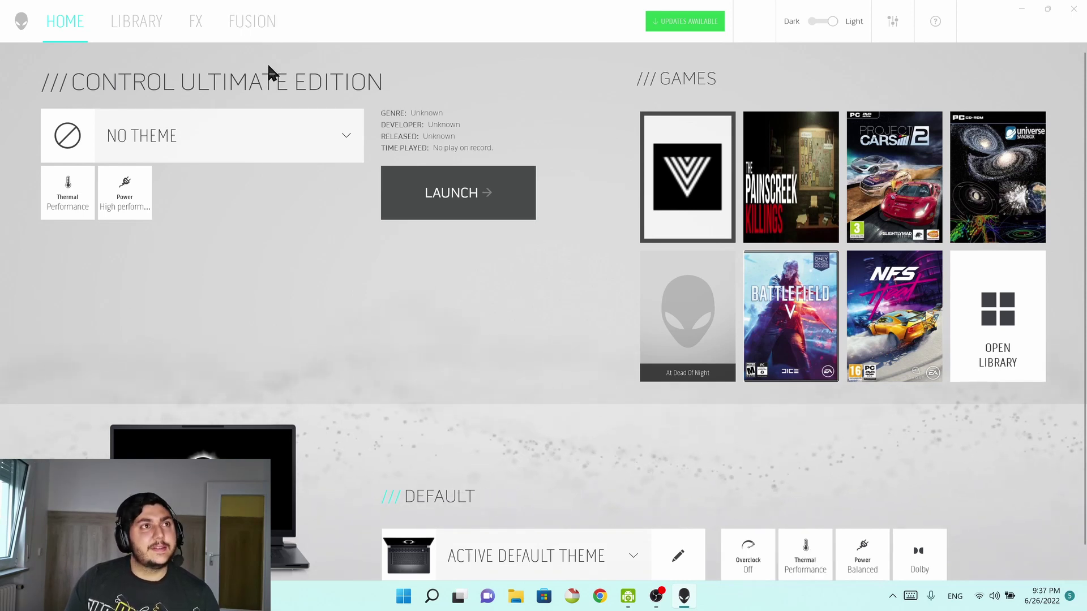
left_click(815, 551)
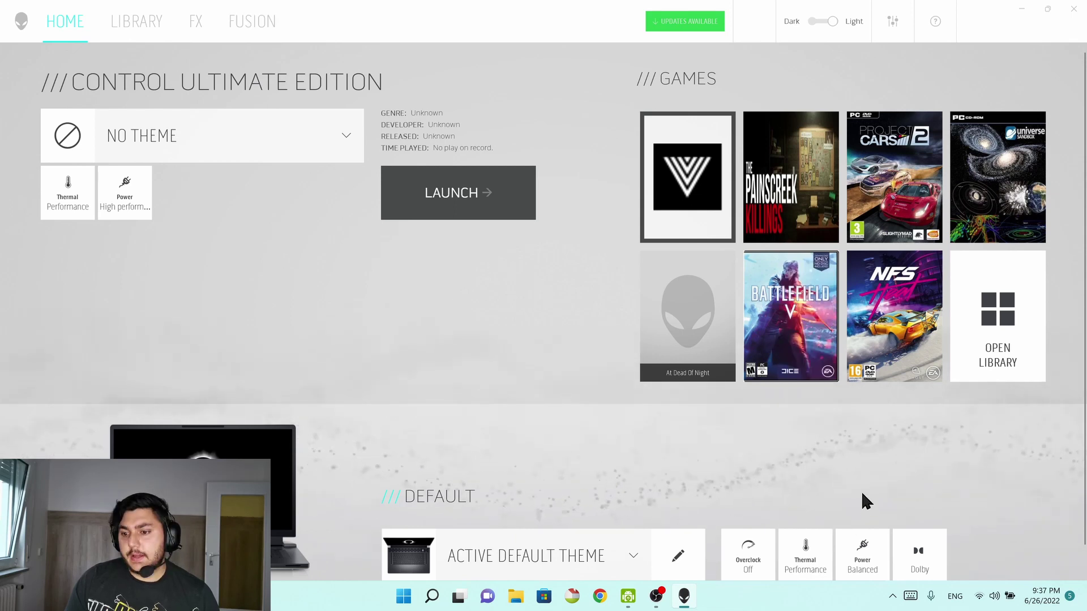
mouse_move(807, 546)
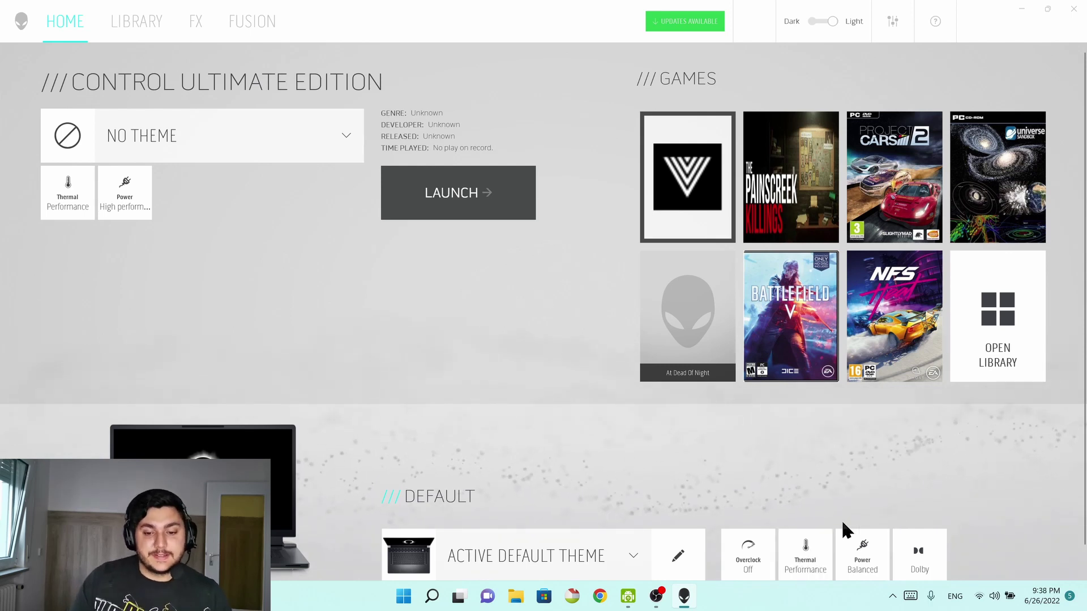
View the power profile choices for the default theme and close the list, keeping Balanced.
left_click(863, 562)
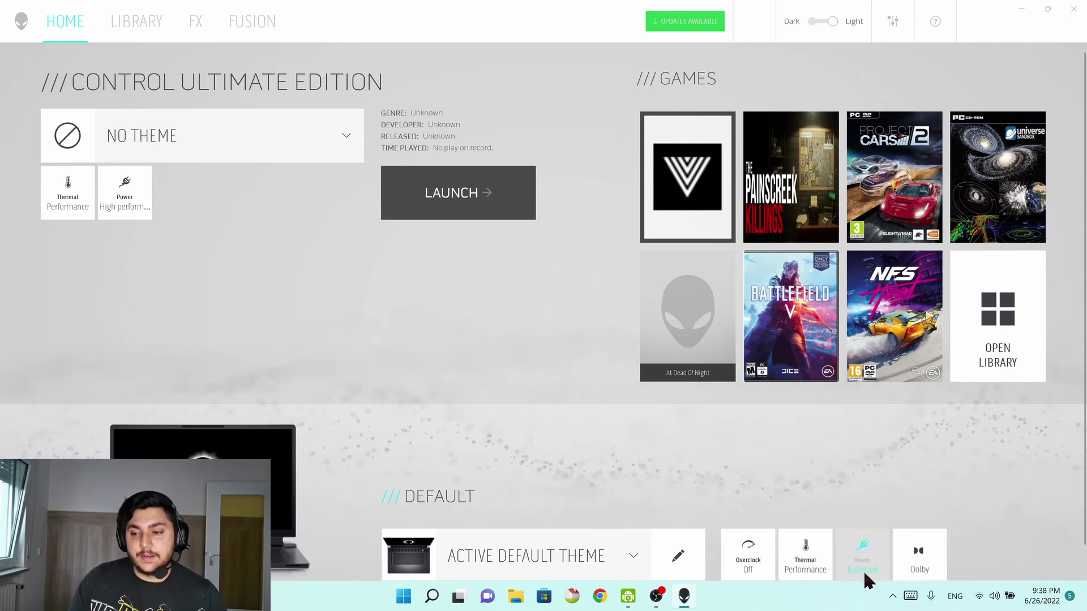
left_click(863, 565)
left_click(865, 498)
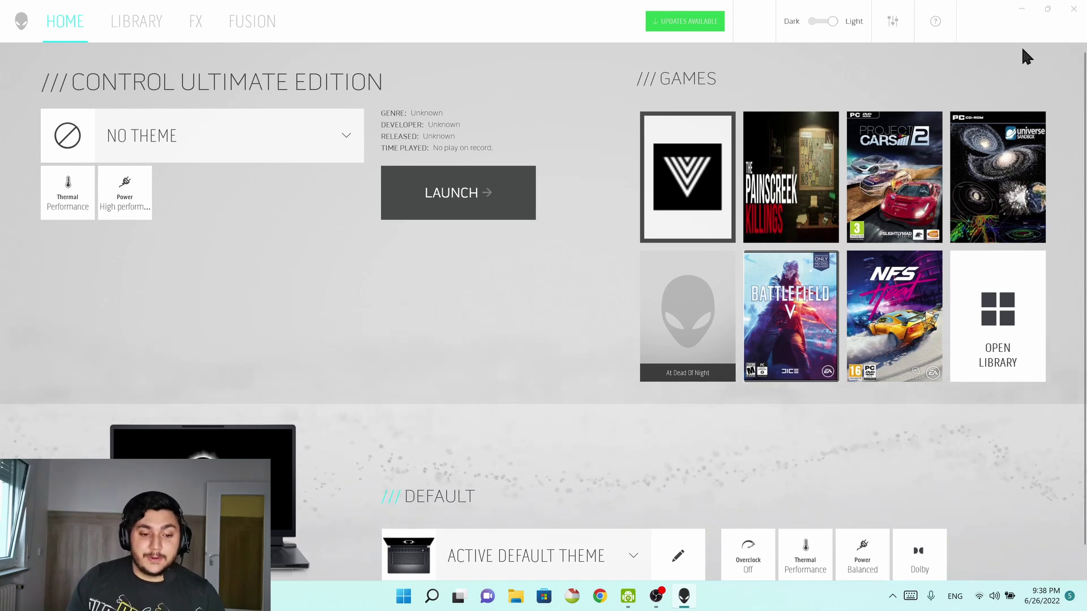
Minimize Alienware Command Center, open Windows Power Options from its desktop shortcut, and reposition the window to examine the available power plans.
left_click(1021, 8)
double_click(38, 158)
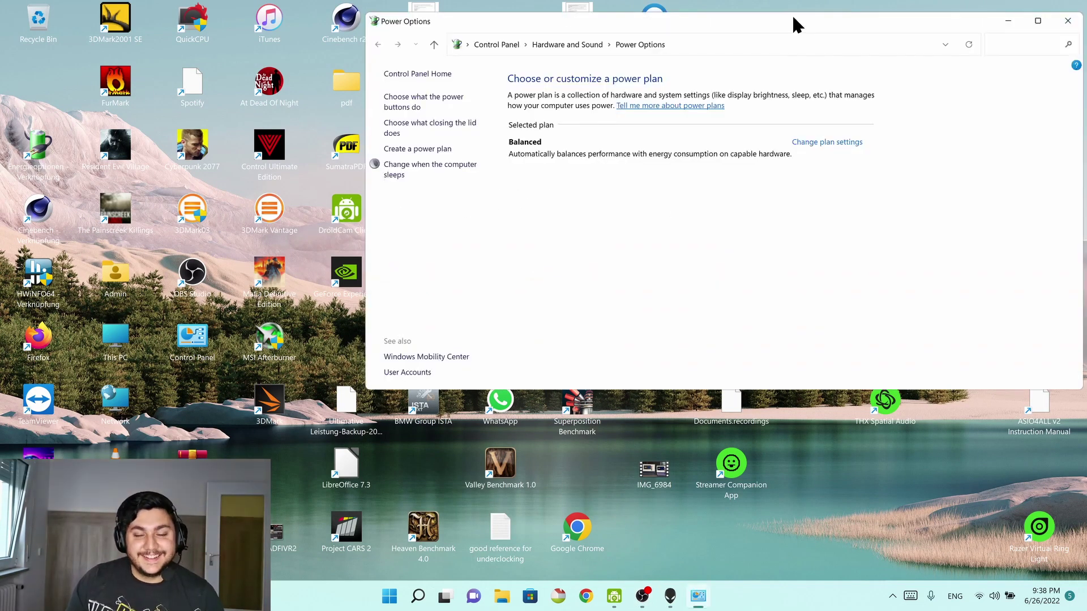
left_click_drag(793, 17, 718, 24)
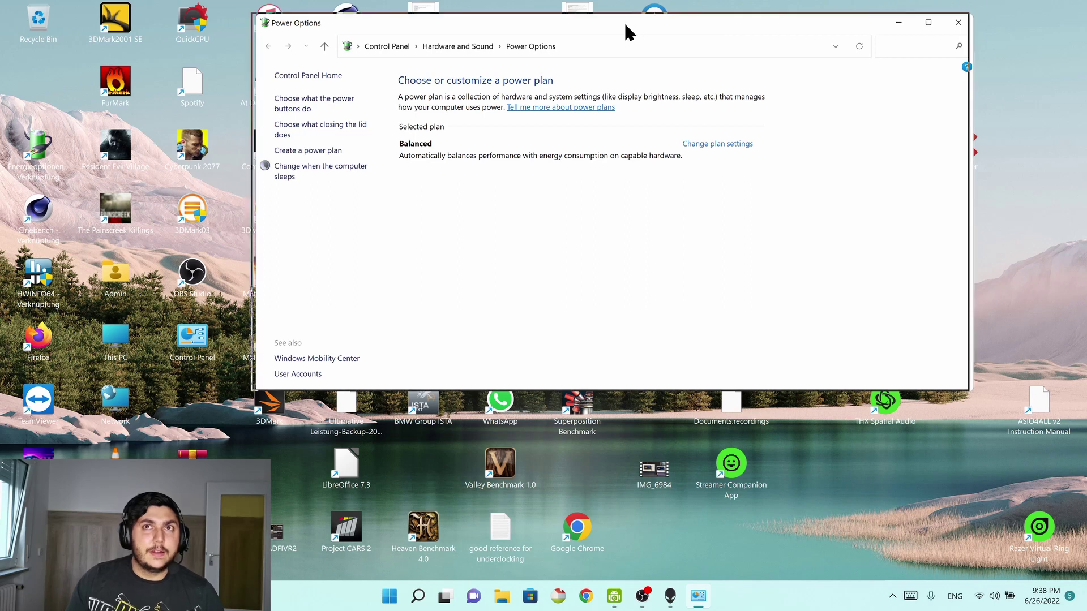
mouse_move(624, 22)
left_mouse_down()
mouse_move(586, 33)
mouse_move(614, 30)
left_mouse_up()
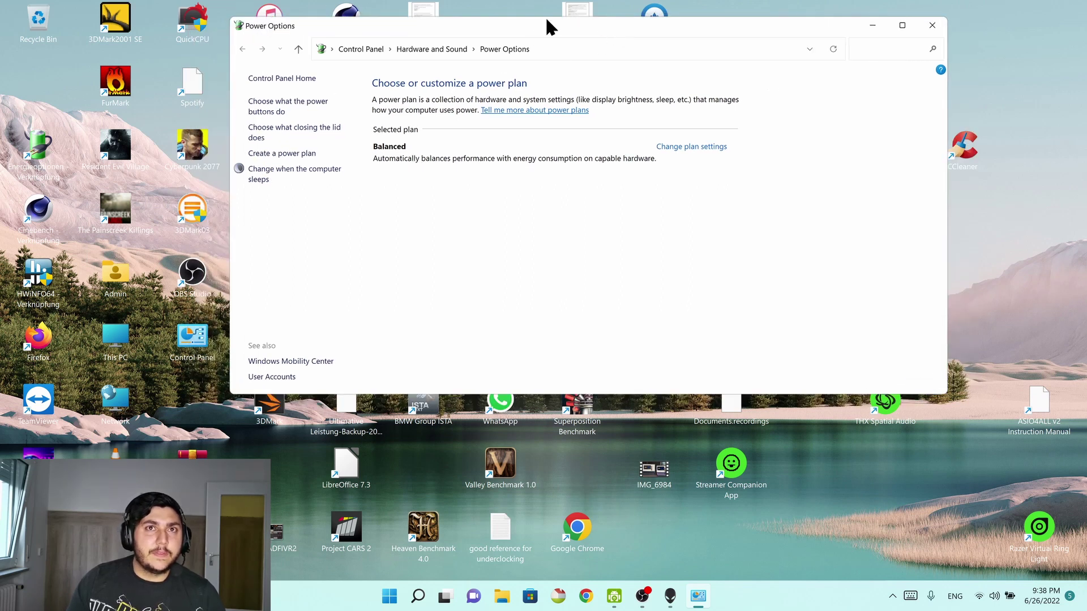
mouse_move(548, 25)
left_mouse_down()
mouse_move(583, 39)
mouse_move(553, 22)
mouse_move(560, 42)
left_mouse_up()
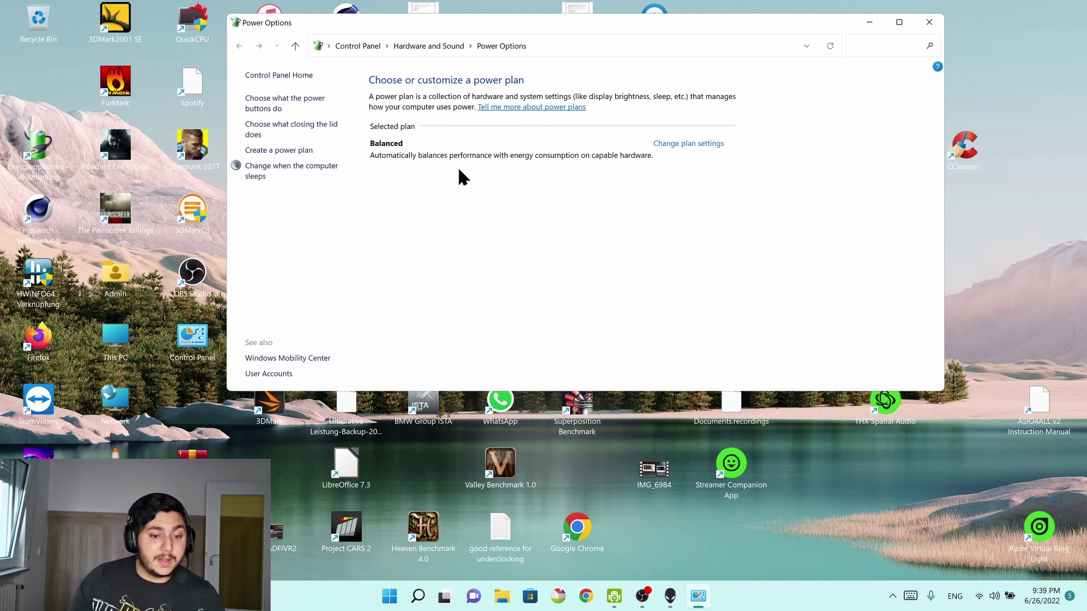
left_click_drag(527, 22, 407, 43)
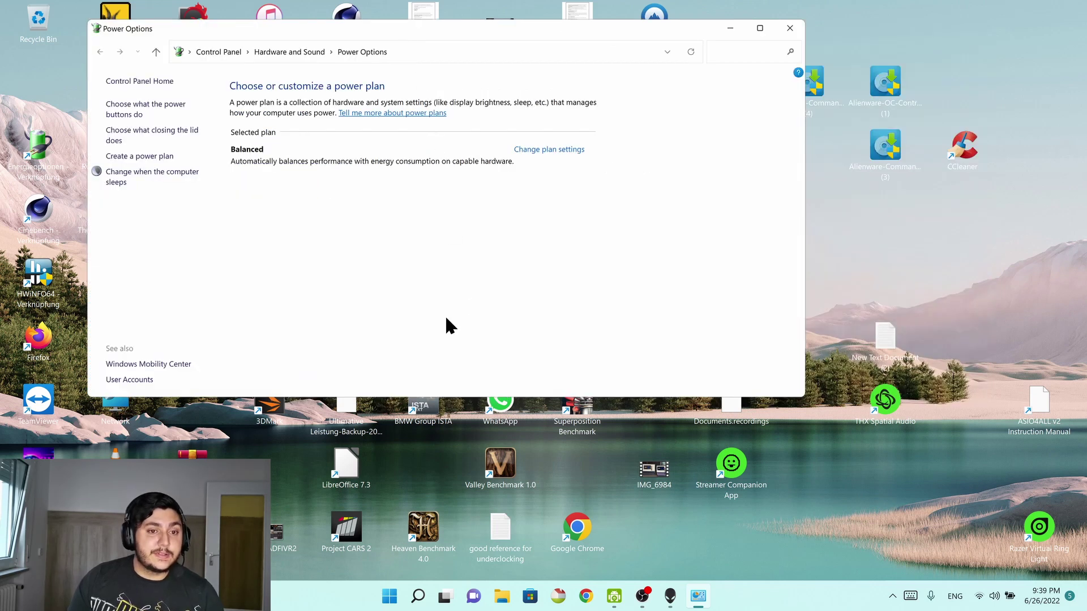
Search Windows for "group", open Edit group policy, and minimize Power Options to work in the Local Group Policy Editor.
left_click(416, 591)
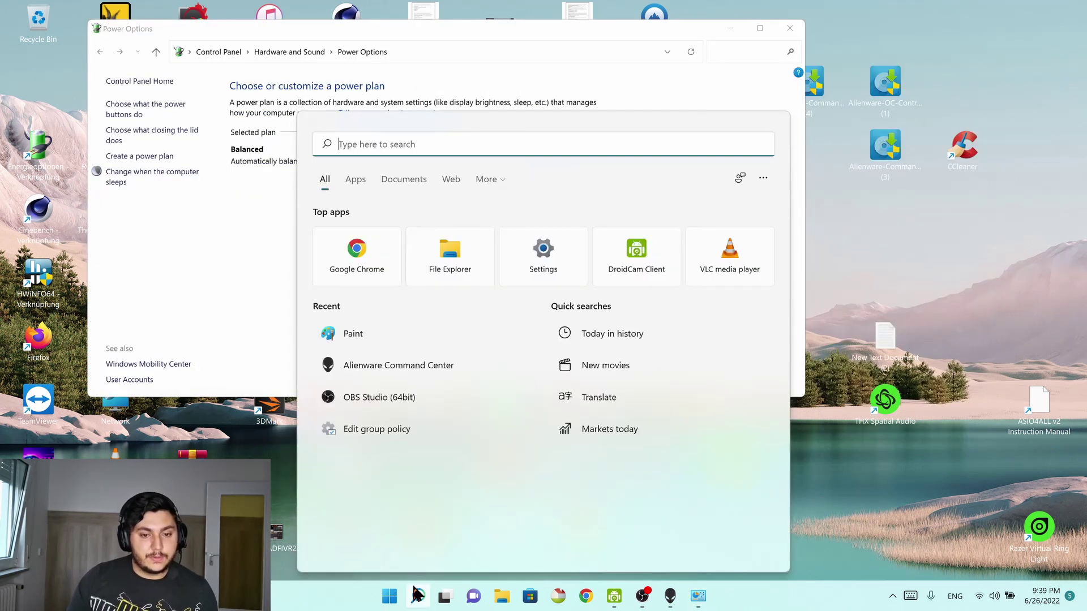
type("group")
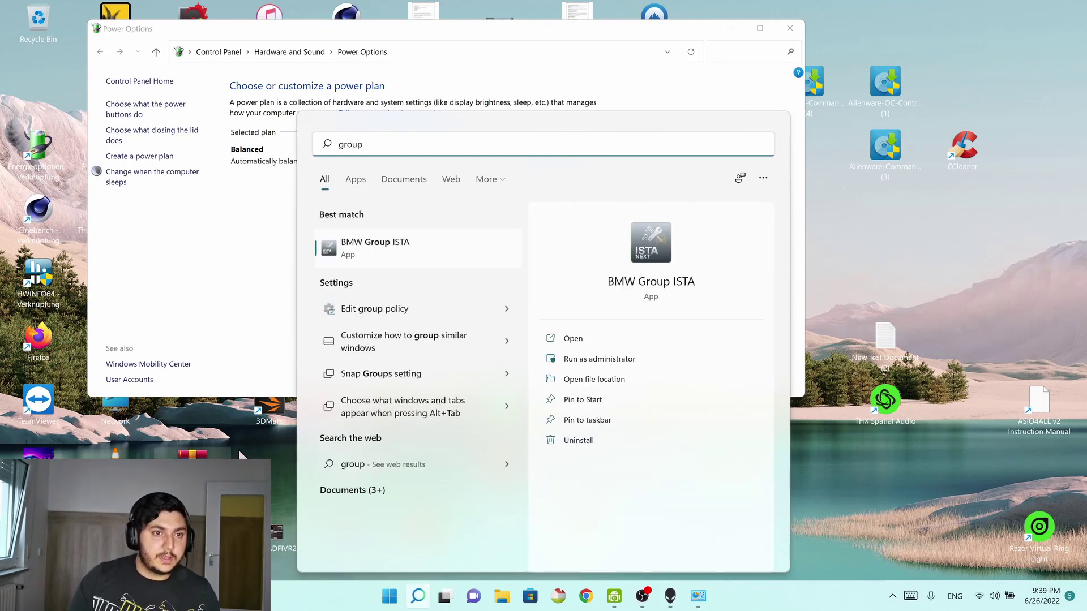
left_click(409, 300)
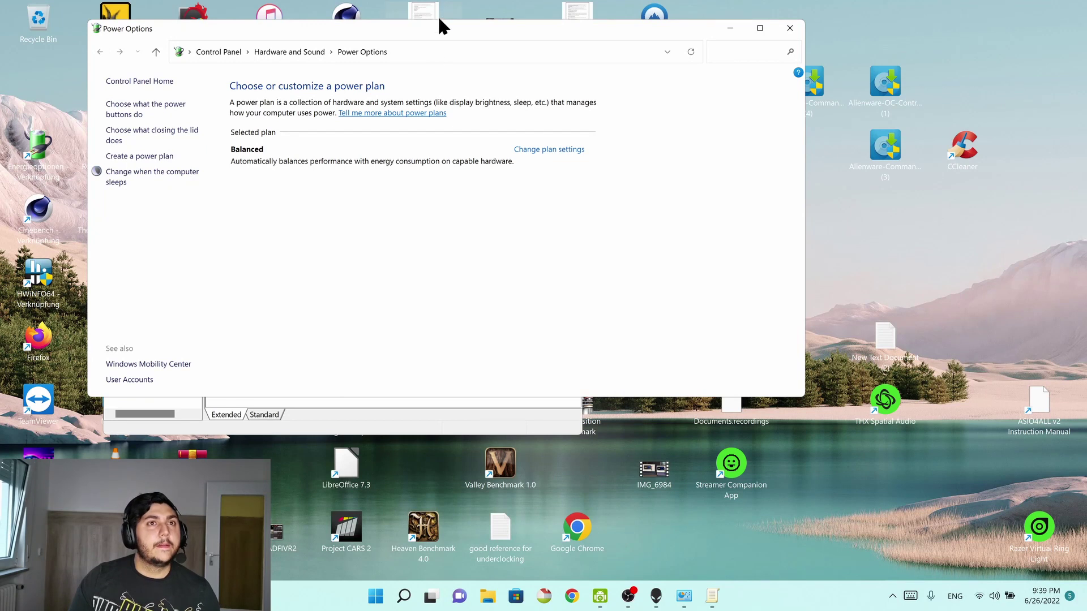
left_click(728, 28)
left_click_drag(317, 116, 275, 108)
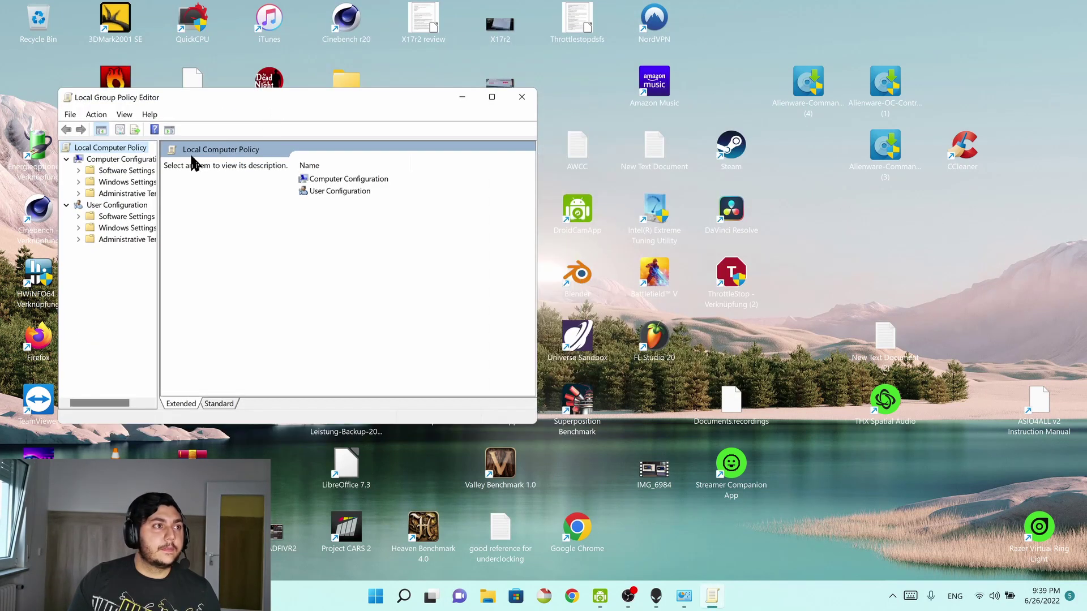
Navigate to Power Management within System, under the Computer Configuration Administrative Templates.
double_click(121, 194)
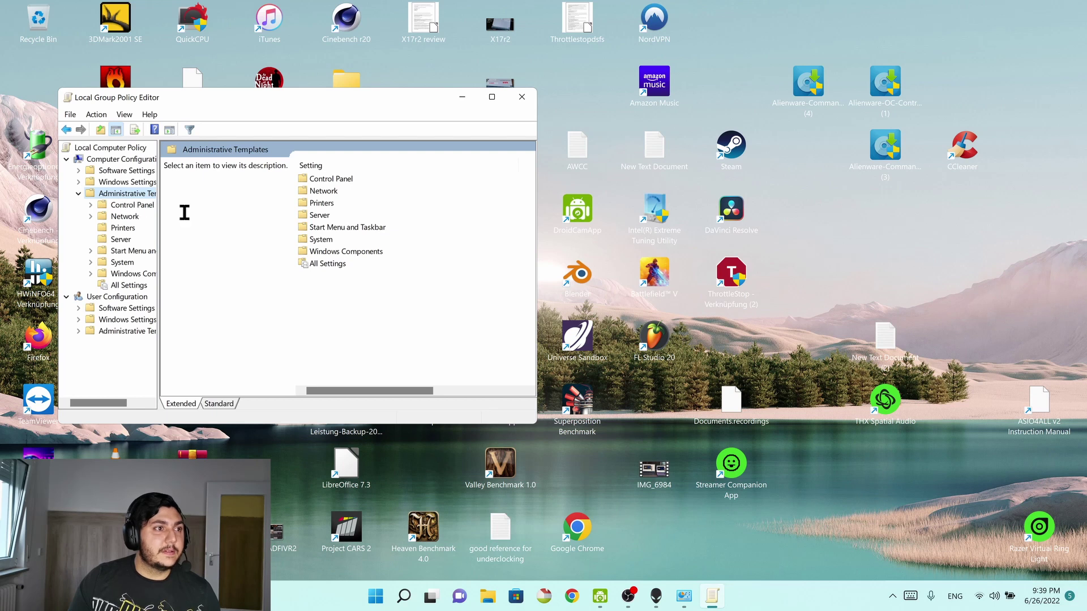
left_click(91, 262)
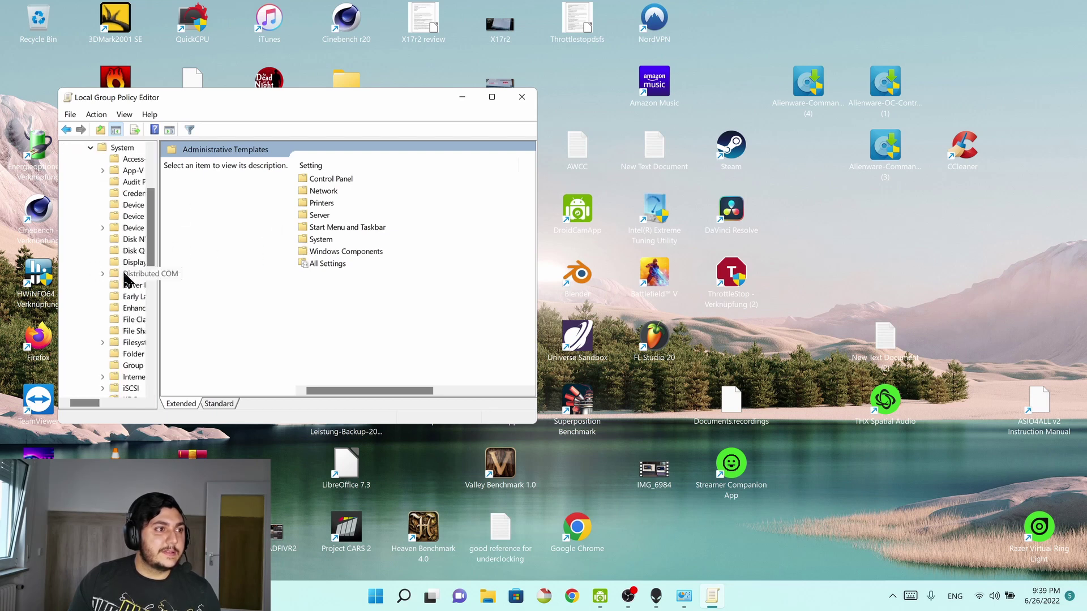
left_click_drag(159, 376, 197, 373)
scroll(146, 308, "down", 5)
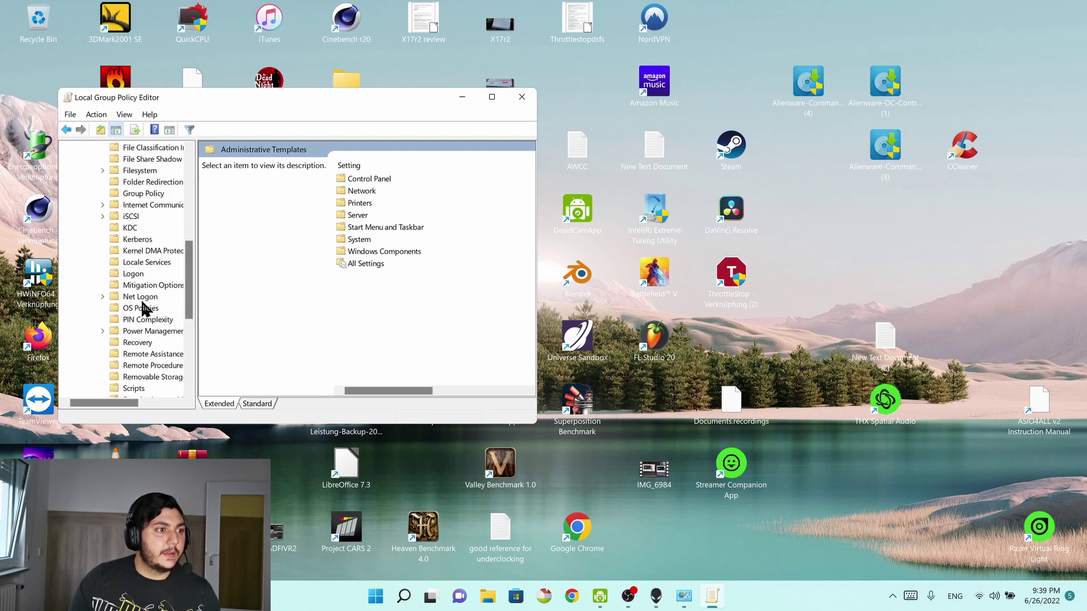
double_click(154, 334)
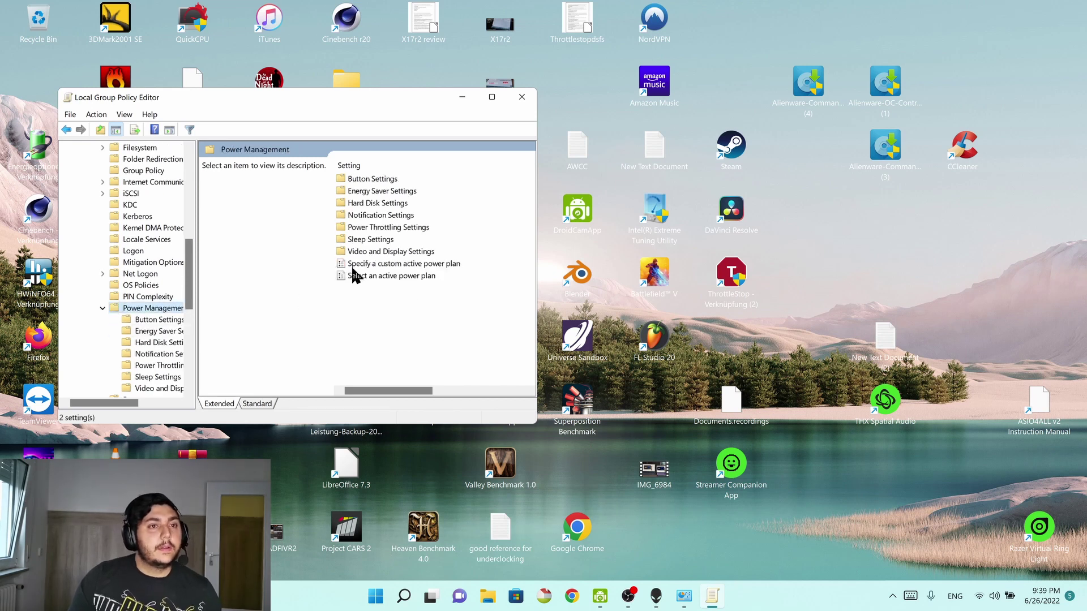
Open the "Specify a custom active power plan" policy and set it to Enabled.
left_click(370, 267)
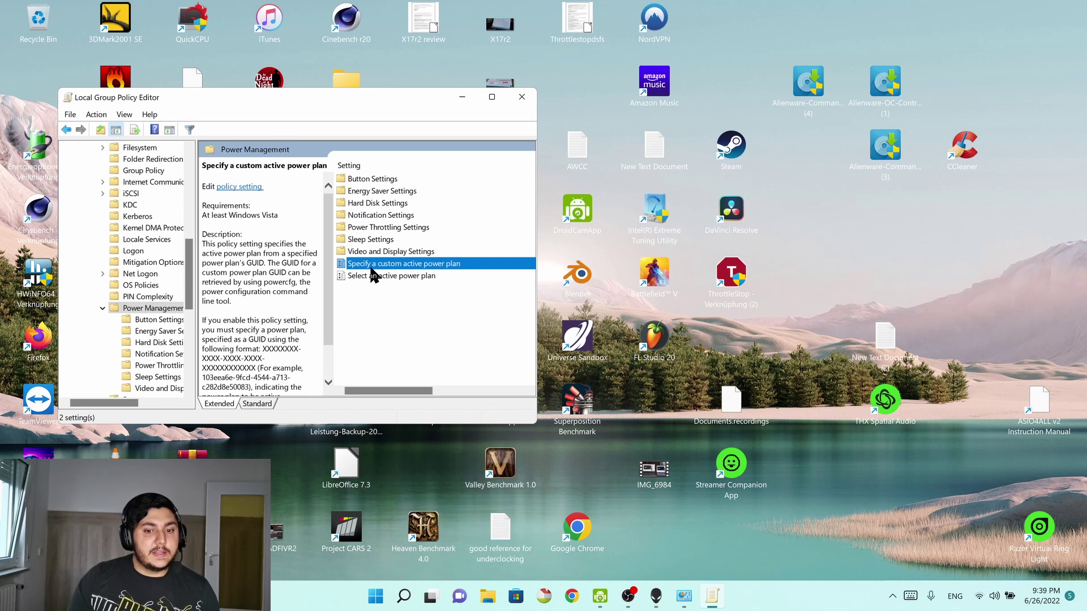
double_click(370, 268)
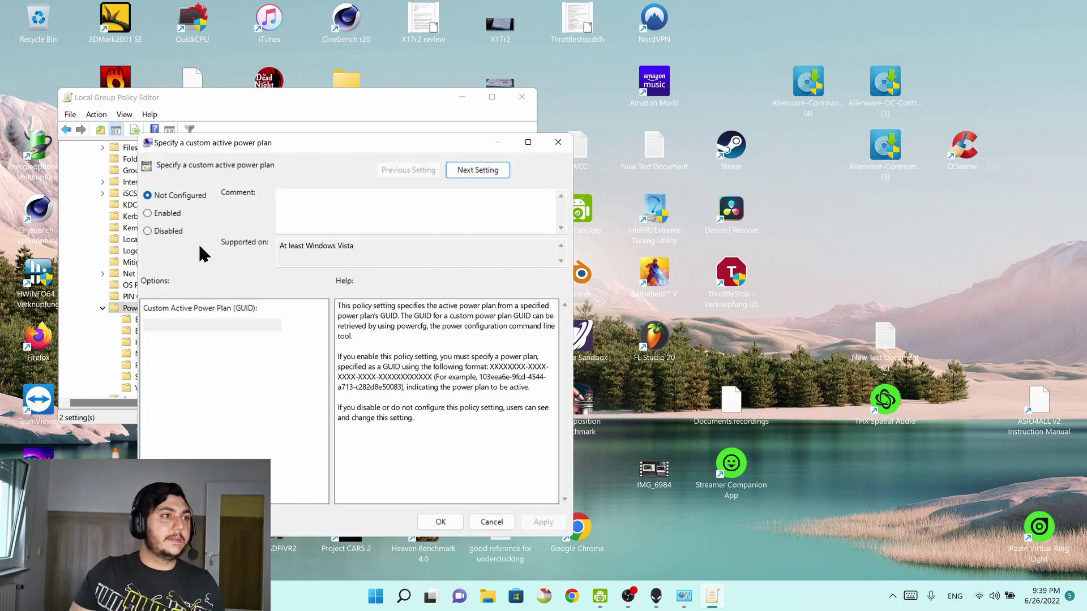
left_click_drag(272, 143, 167, 49)
left_click(44, 120)
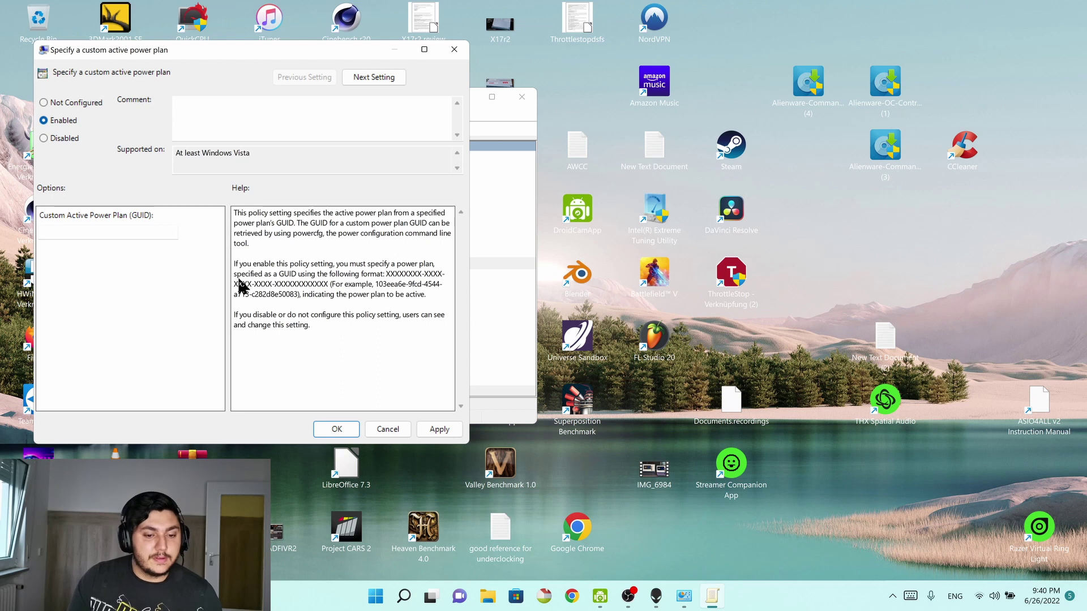
left_click(81, 232)
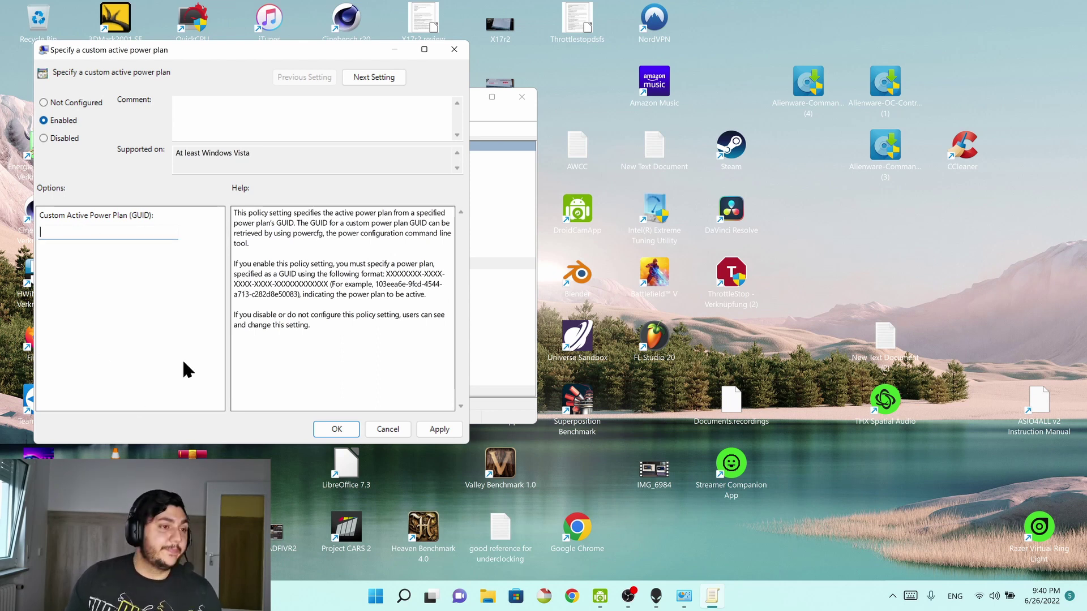
left_click(320, 273)
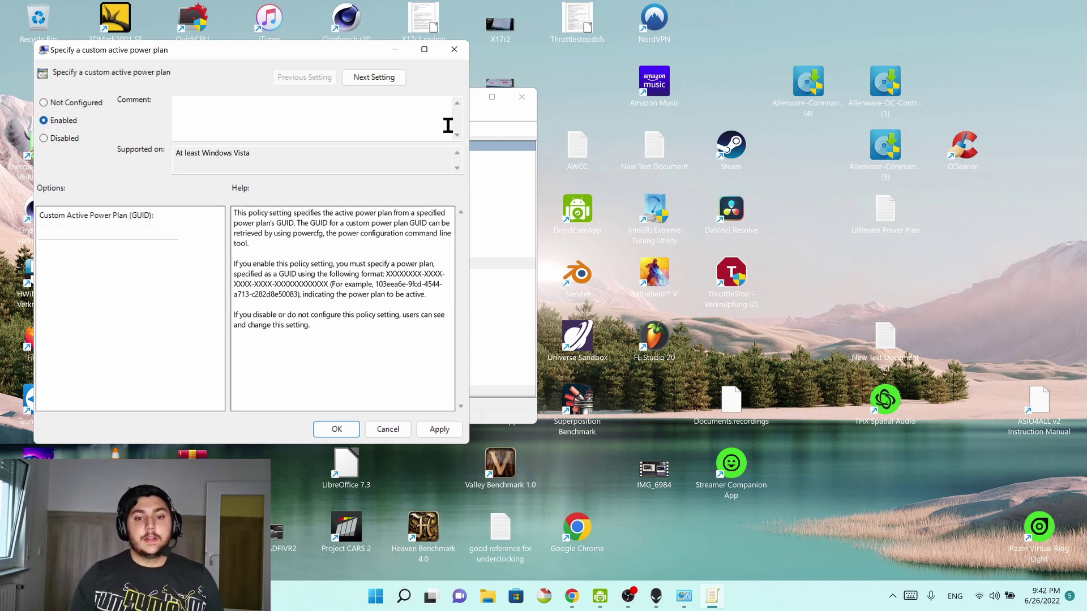
Open the Ultimate Power Plan text file from the desktop and copy the power plan GUID it contains.
double_click(881, 214)
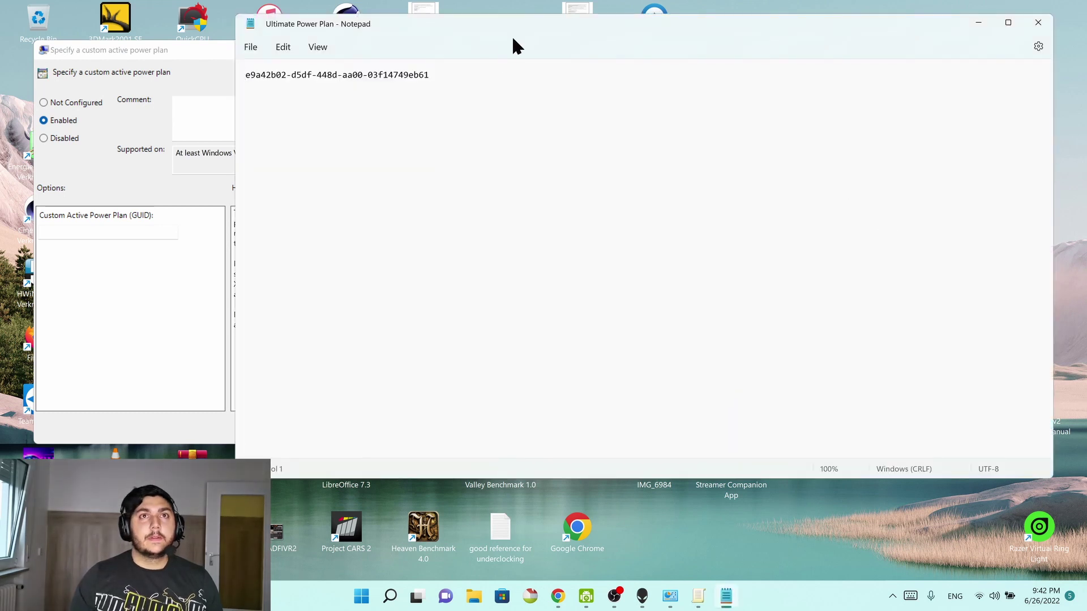
left_click_drag(569, 16, 648, 41)
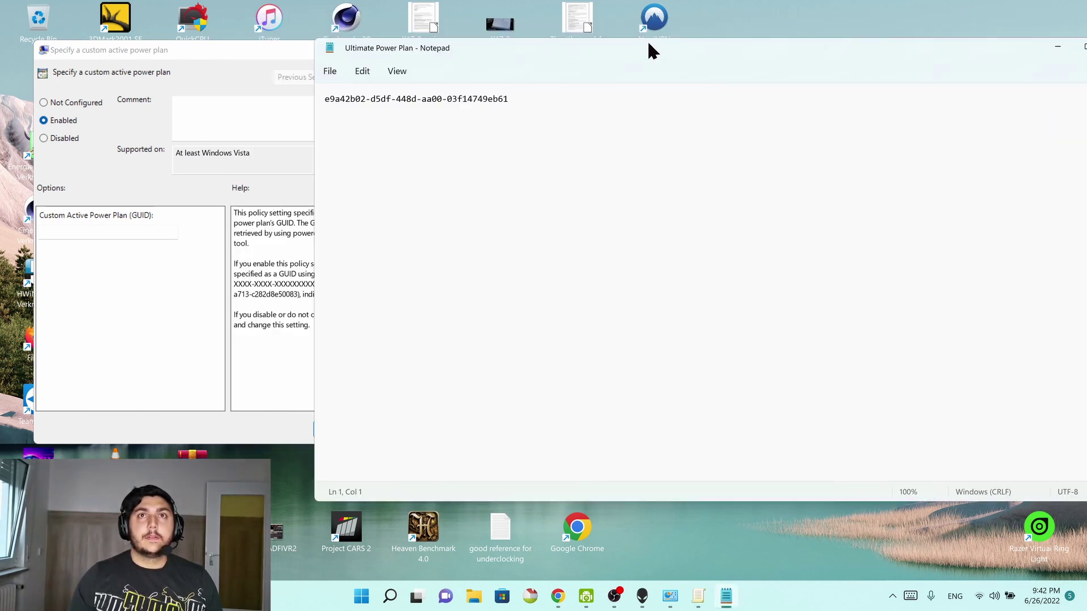
left_click(514, 102)
left_click_drag(514, 102, 324, 95)
key("ctrl+c")
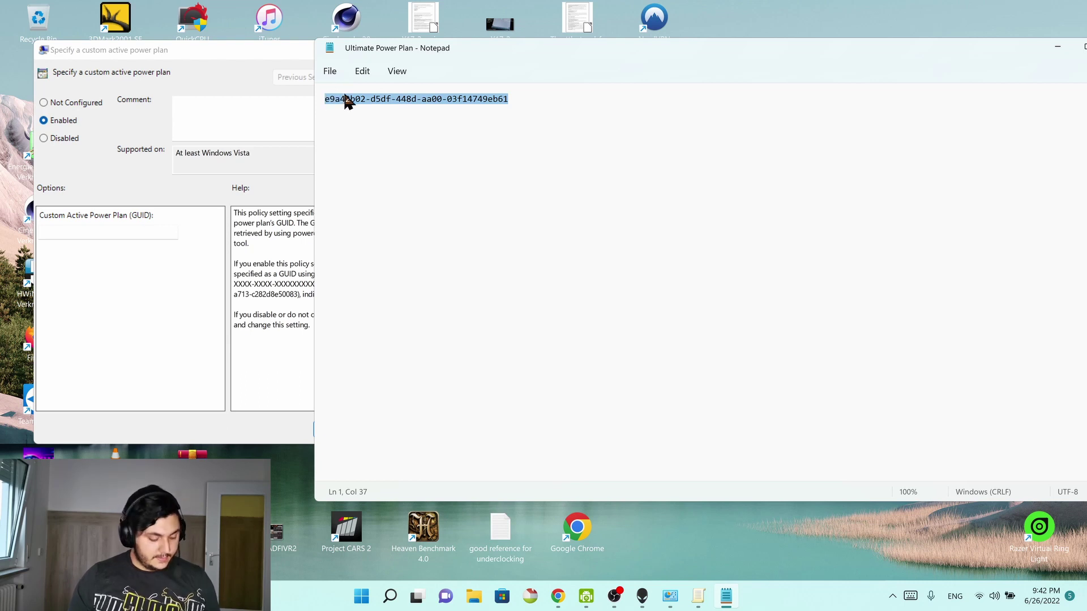
Set the Custom Active Power Plan GUID to e9a42b02-d5df-448d-aa00-03f14749eb61, save the policy, and close the Local Group Policy Editor.
left_click(119, 232)
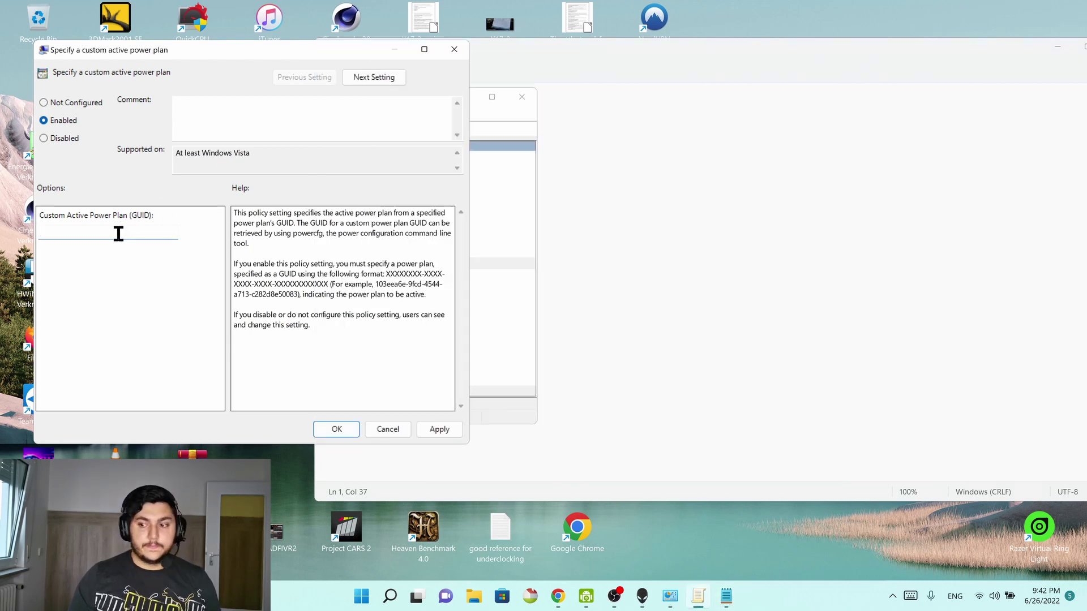
key("ctrl+v")
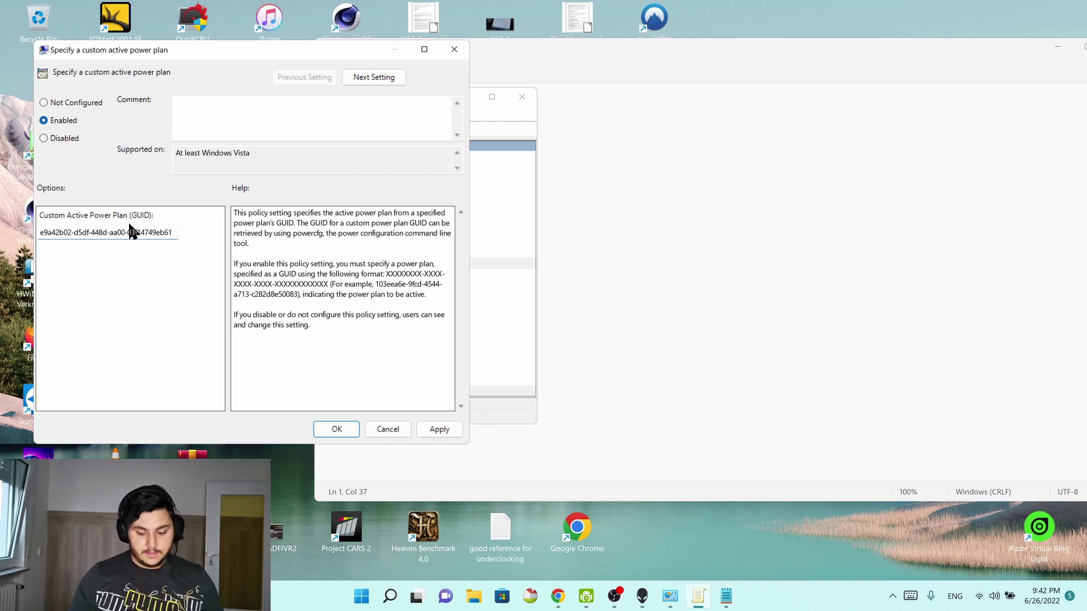
key("Return")
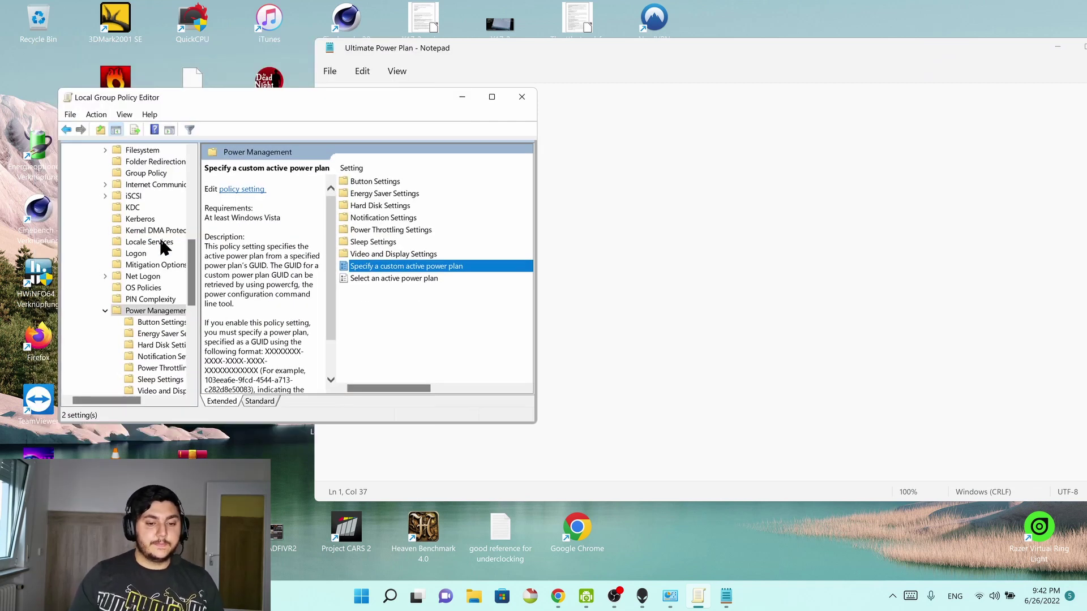
left_click(521, 97)
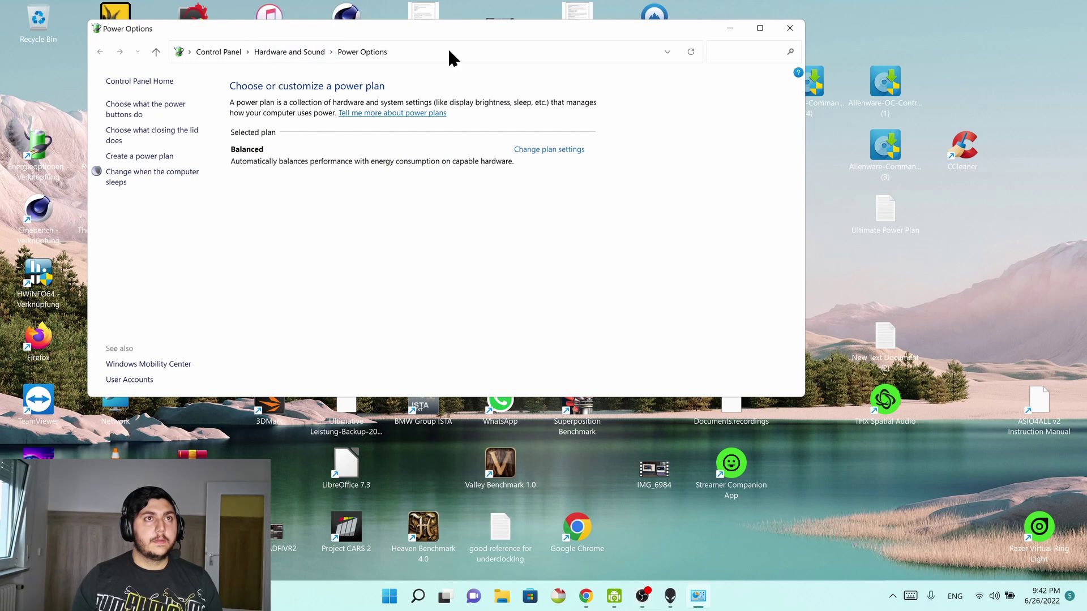
Refresh Power Options and examine the selectable power plans and the administrator restriction on them.
left_click(431, 52)
key("Return")
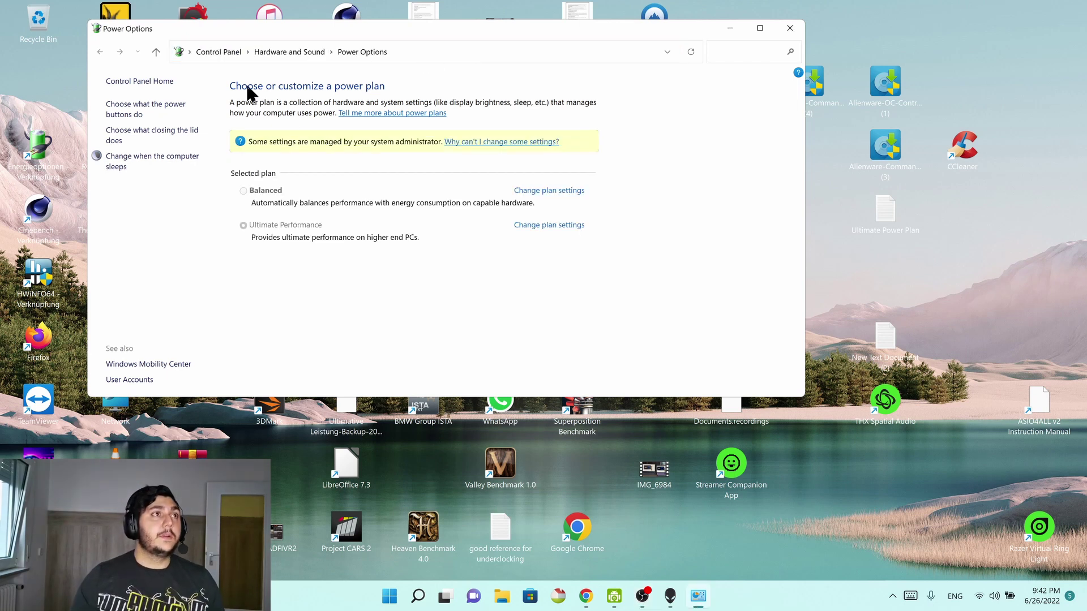
left_click_drag(426, 27, 399, 45)
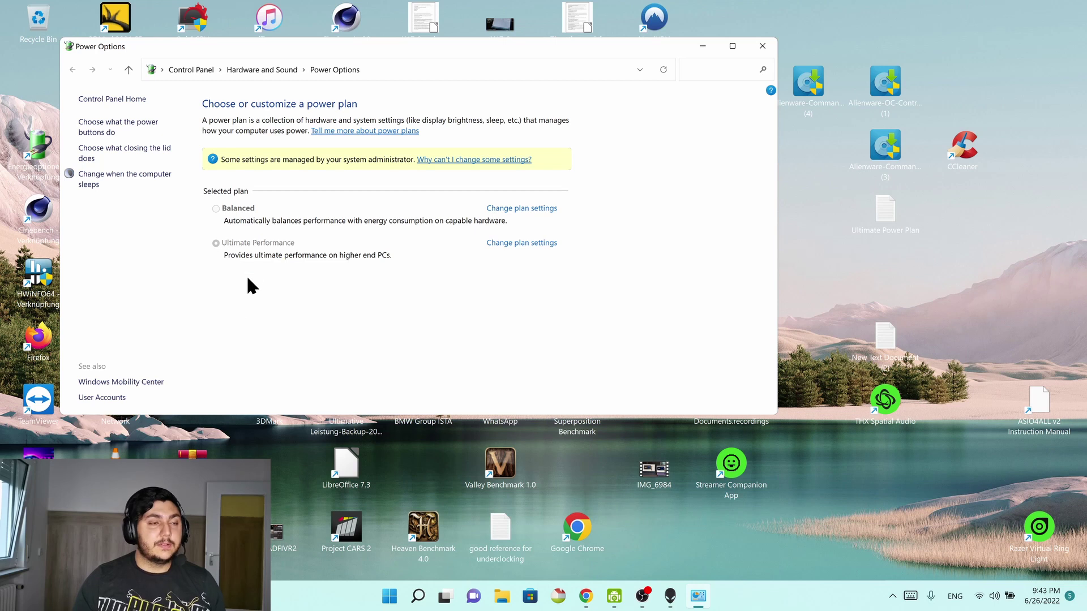
left_click_drag(468, 48, 453, 40)
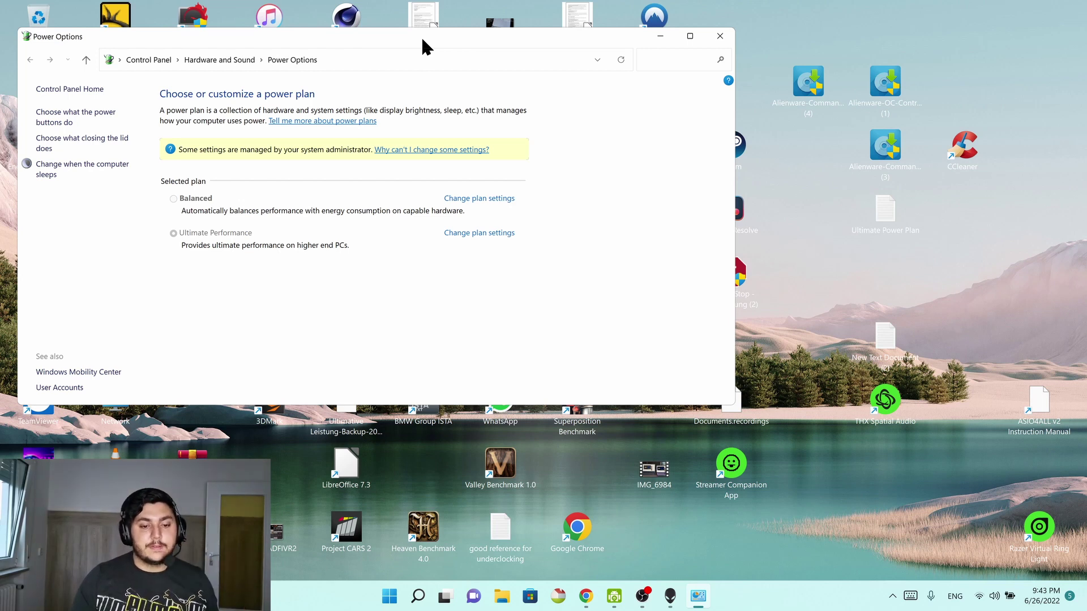
left_click_drag(410, 46, 451, 44)
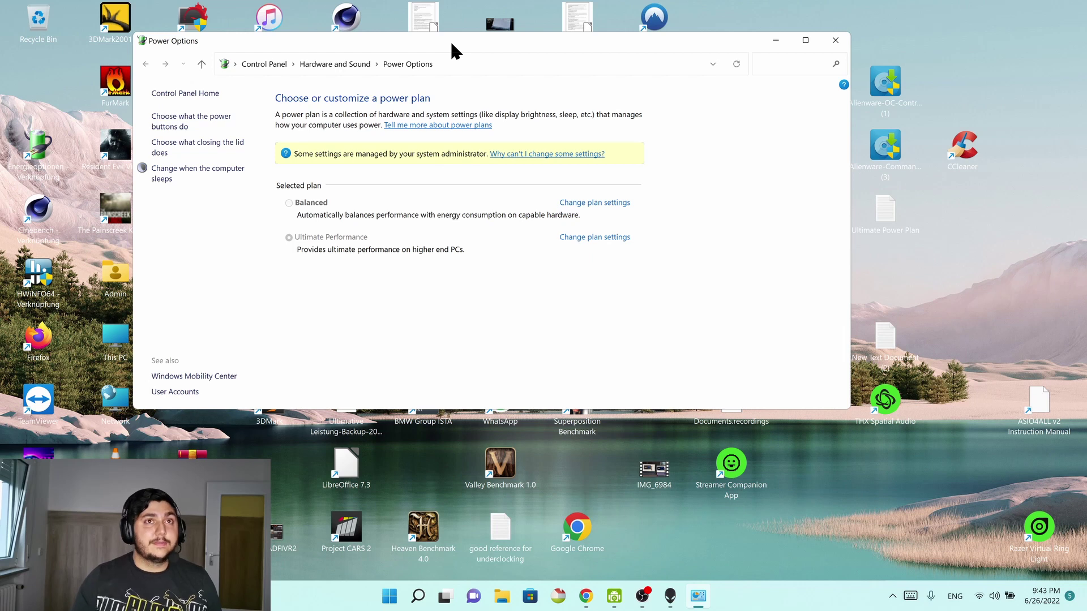
left_click_drag(488, 28, 534, 43)
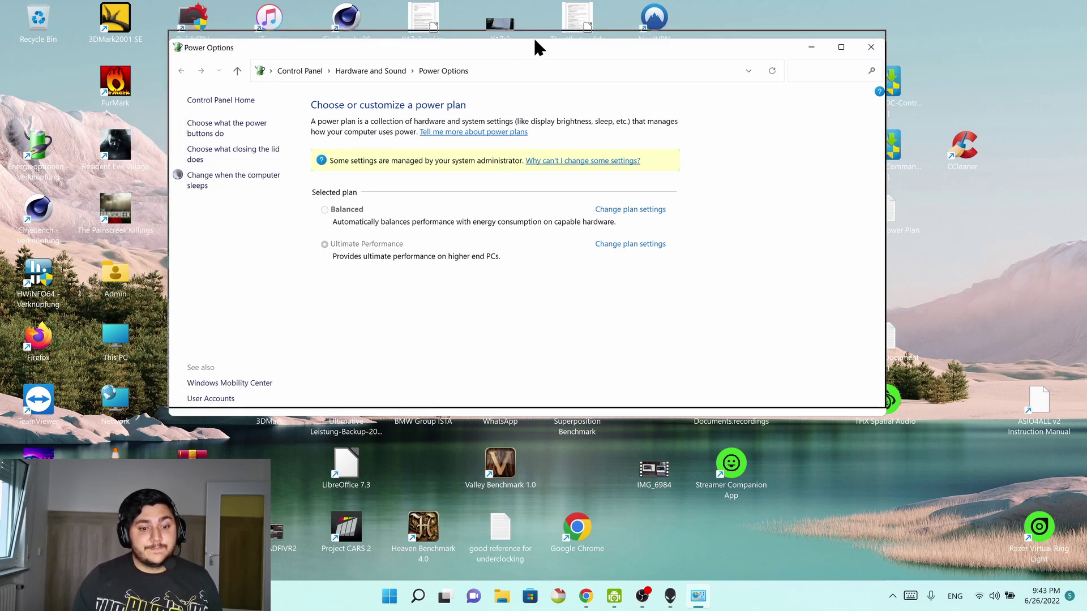
left_click_drag(715, 38, 632, 32)
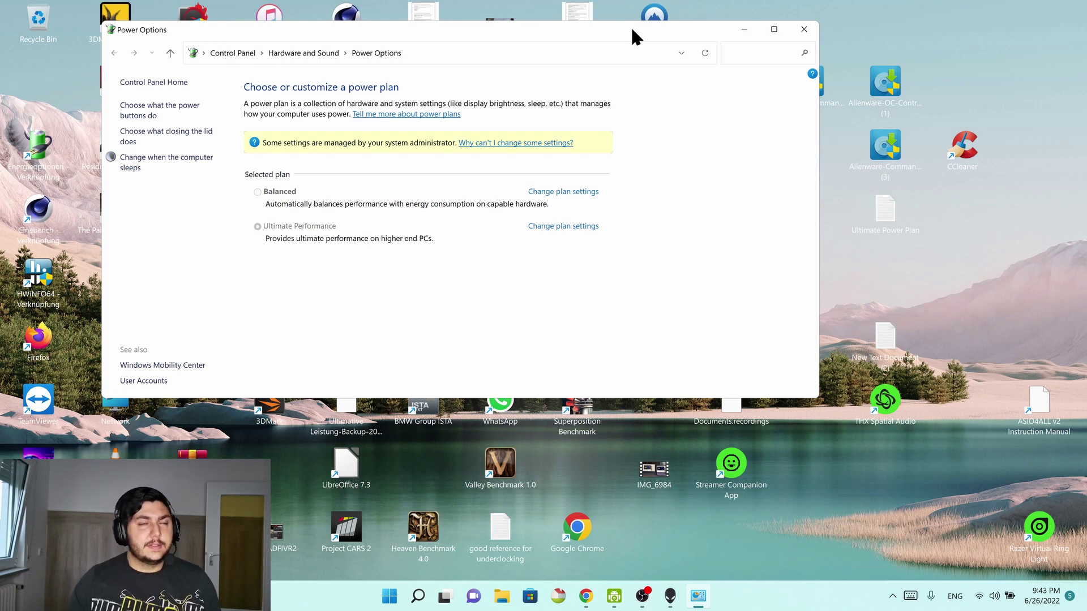
mouse_move(458, 33)
left_mouse_down()
mouse_move(471, 37)
mouse_move(446, 38)
left_mouse_up()
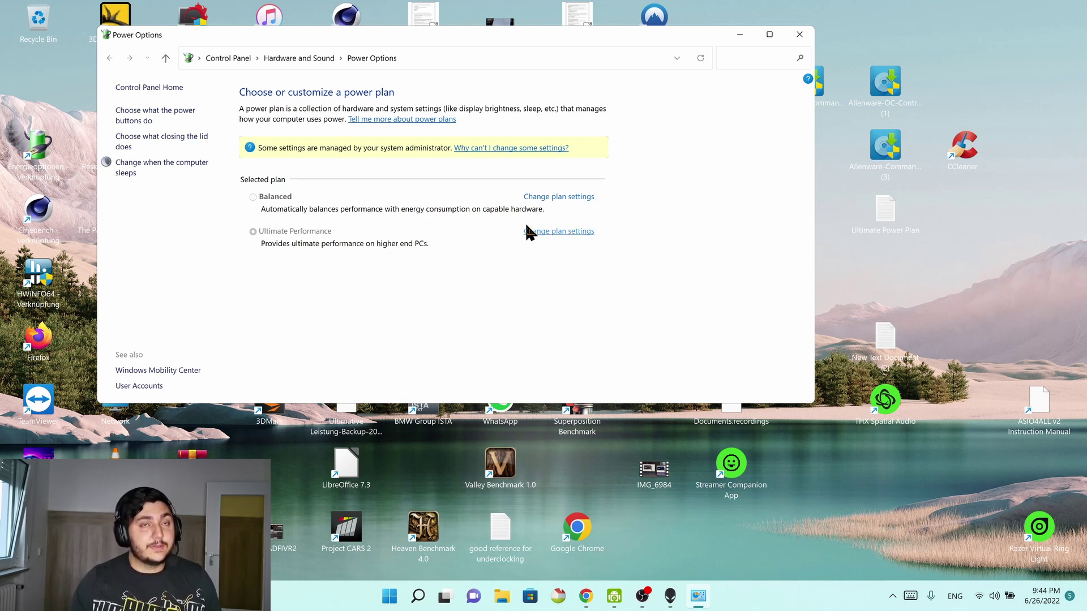
left_click_drag(469, 45, 414, 32)
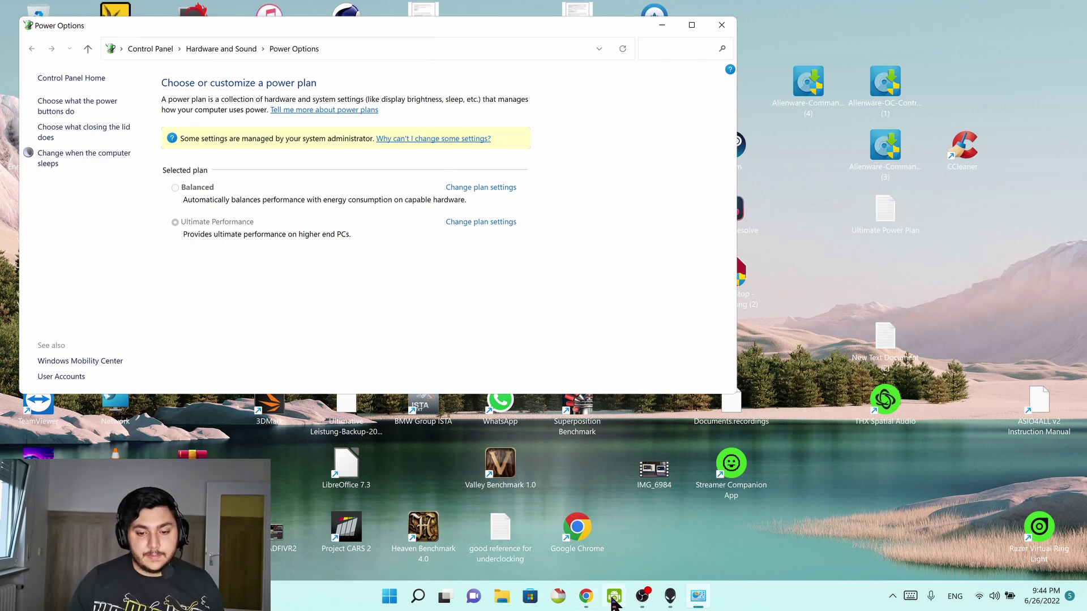
Reopen the Local Group Policy Editor and browse the computer's Administrative Templates to the System folder's Power Management entry.
left_click(418, 596)
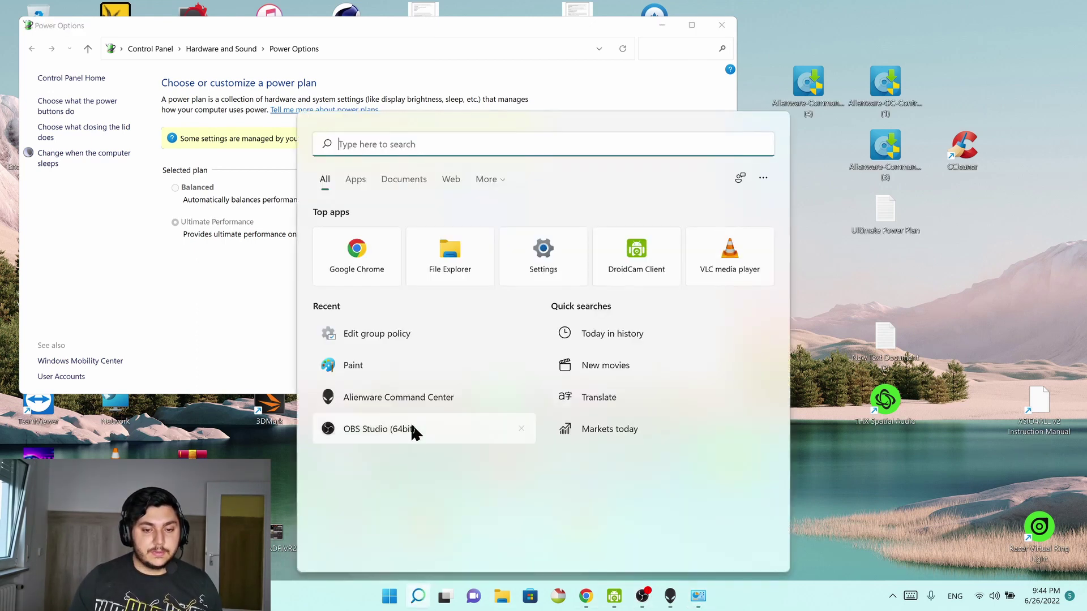
left_click(386, 332)
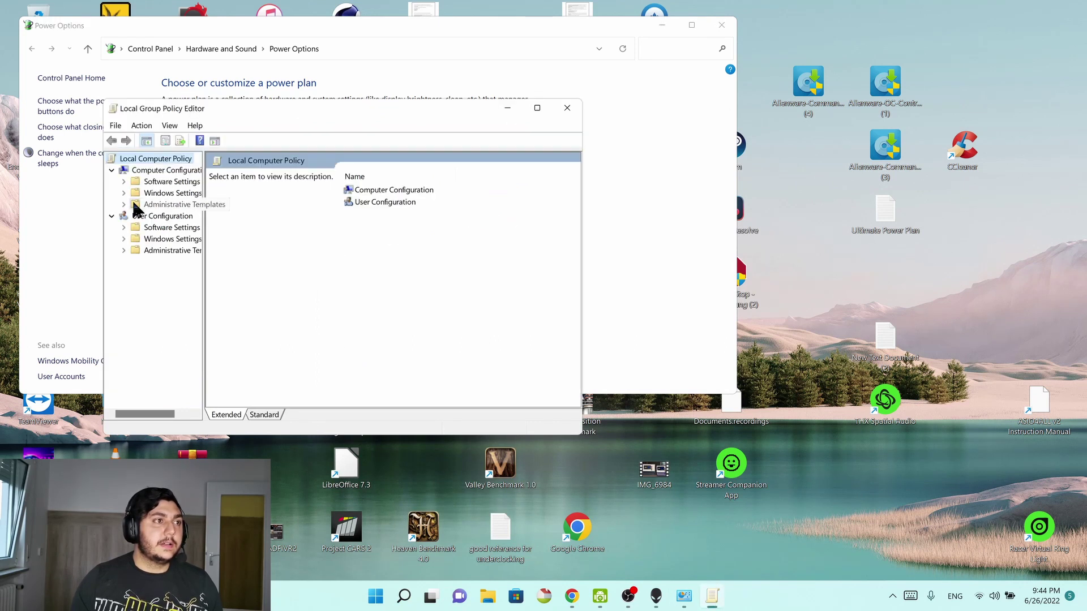
double_click(139, 204)
double_click(148, 274)
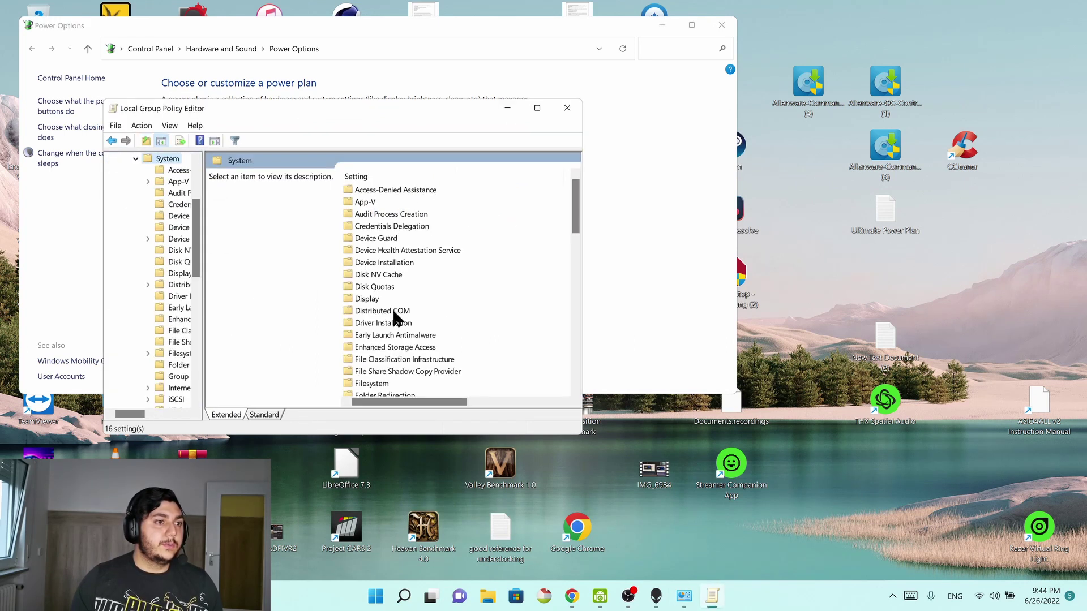
scroll(381, 351, "down", 3)
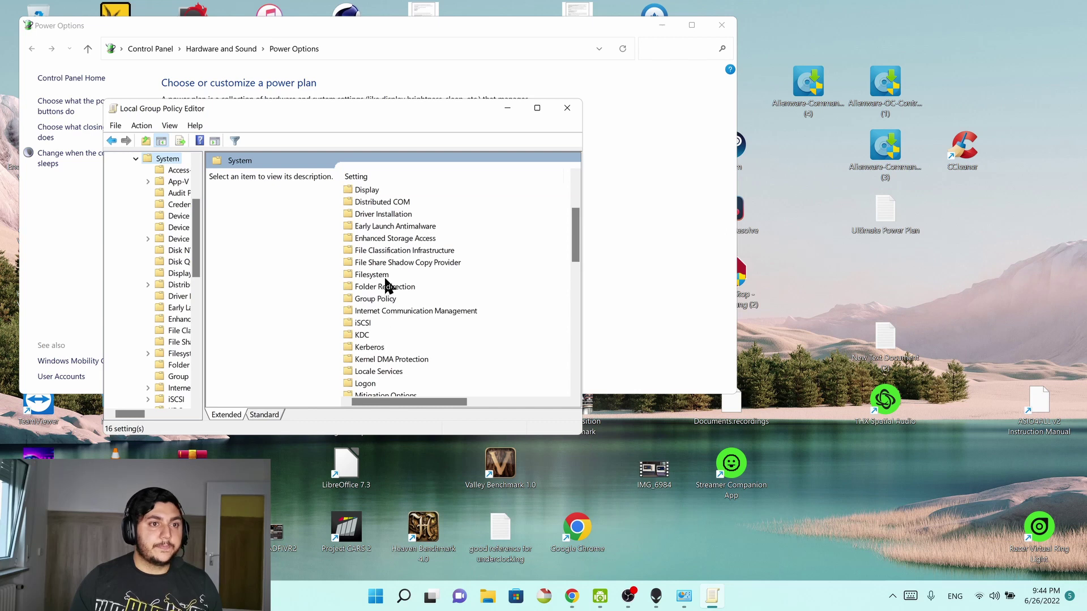
scroll(386, 283, "down", 4)
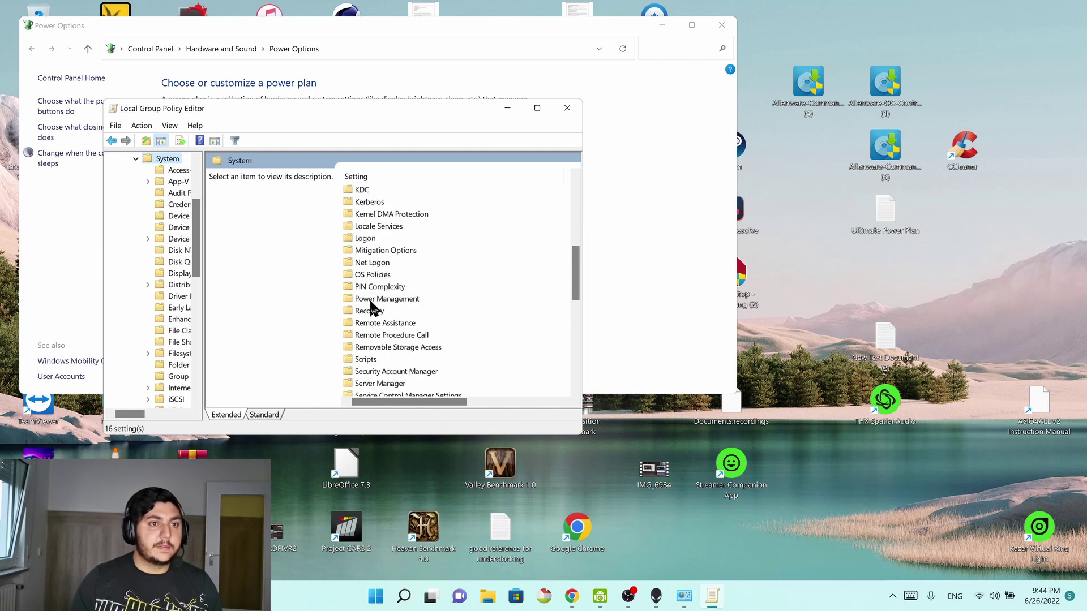
Open the "Specify a custom active power plan" policy in Power Management and set it to Not Configured.
double_click(371, 300)
double_click(380, 278)
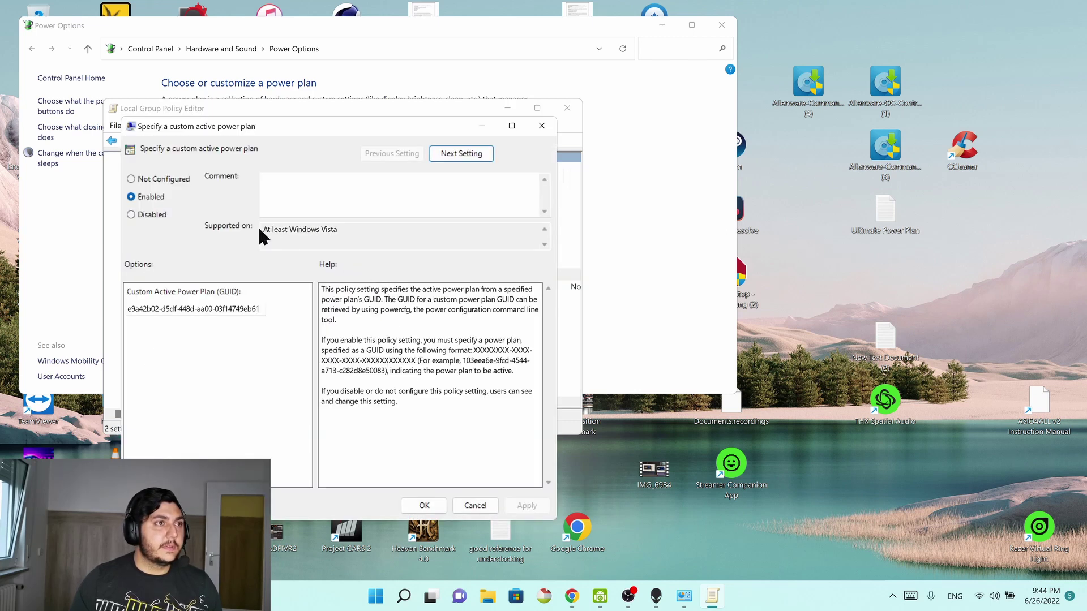
left_click(131, 179)
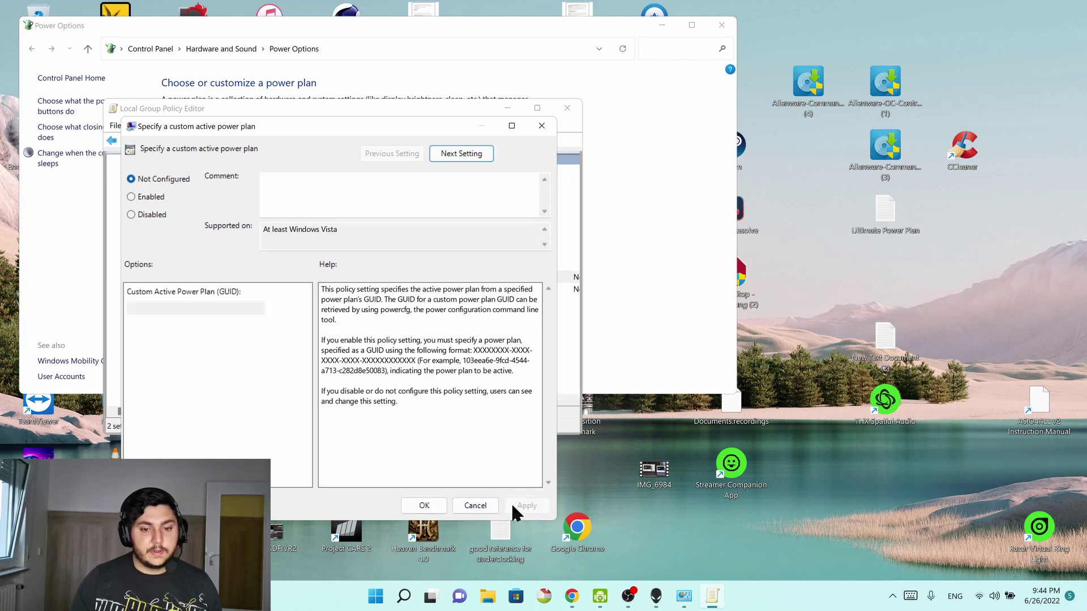
Confirm the custom active power plan policy and close the Local Group Policy Editor.
left_click(440, 510)
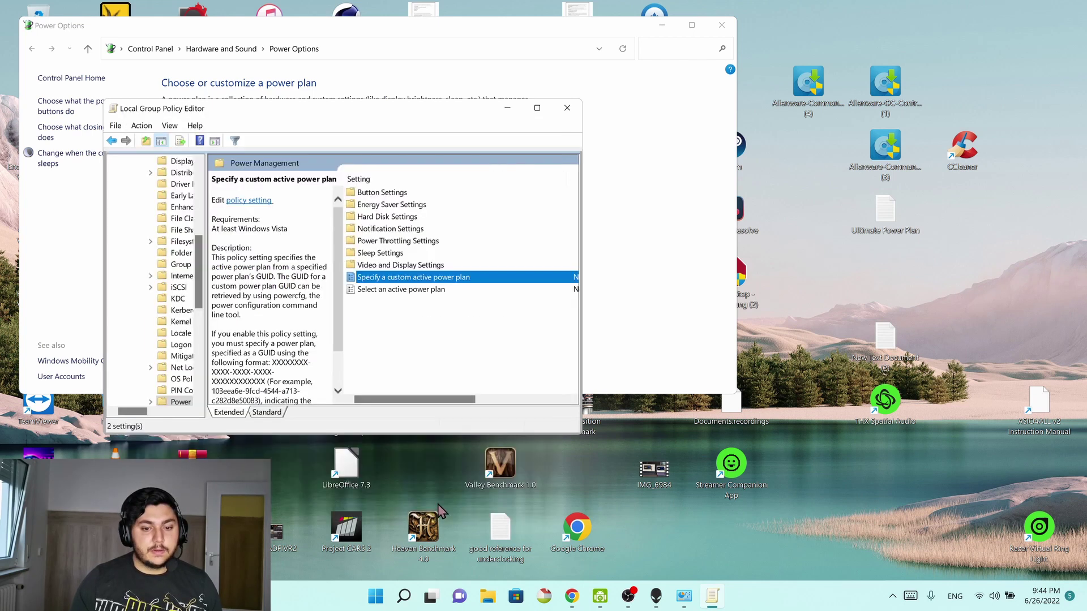
left_click(573, 112)
Refresh Power Options, and close and reopen it from the desktop shortcut to reload the available power plans.
left_click(376, 43)
key("Escape")
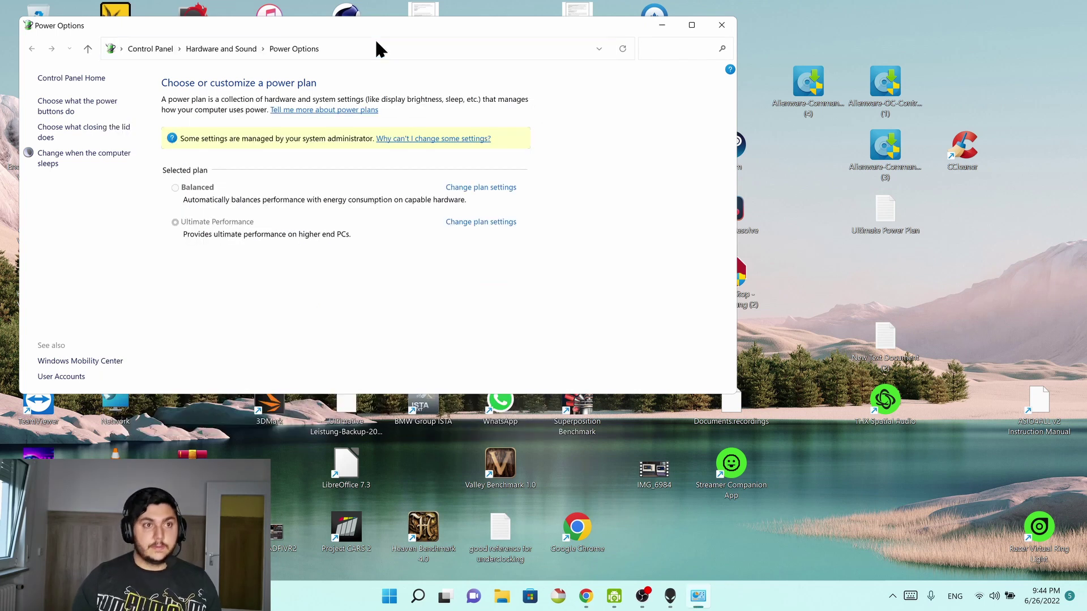
left_click(374, 48)
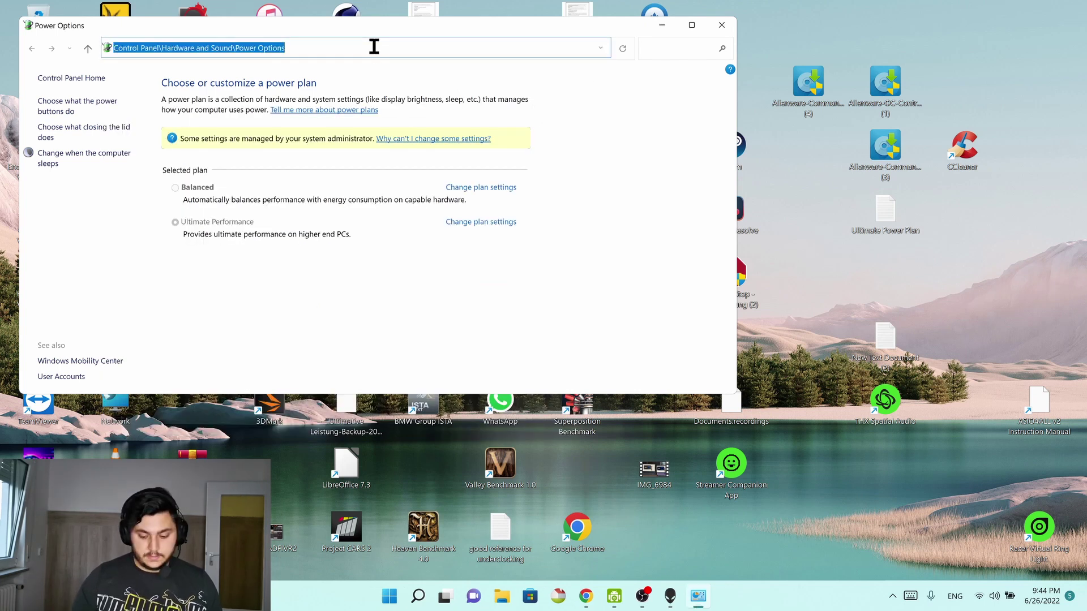
key("Escape")
left_click(372, 43)
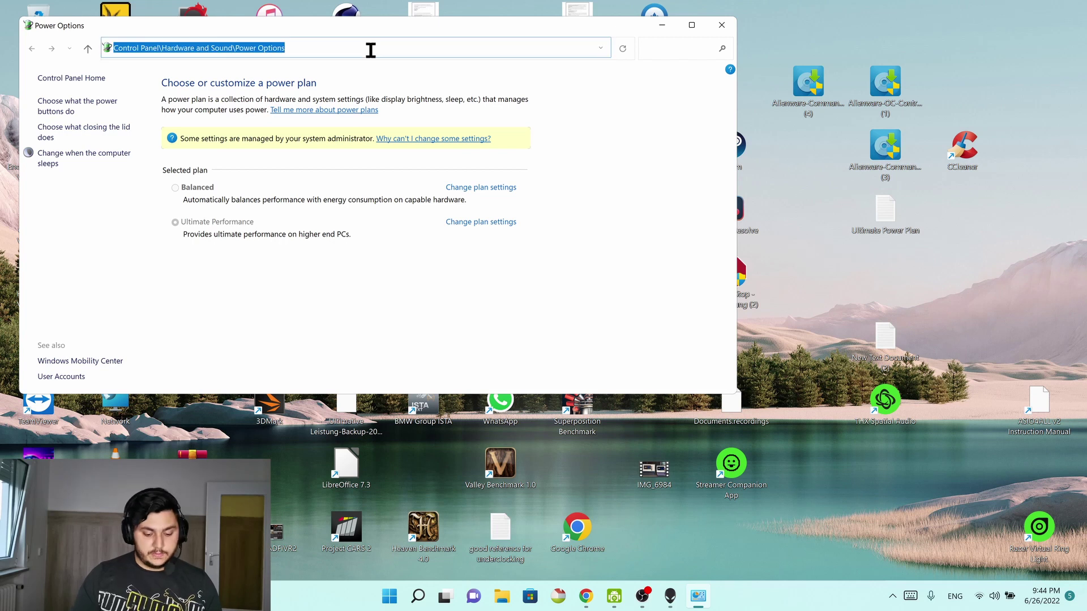
left_click(622, 48)
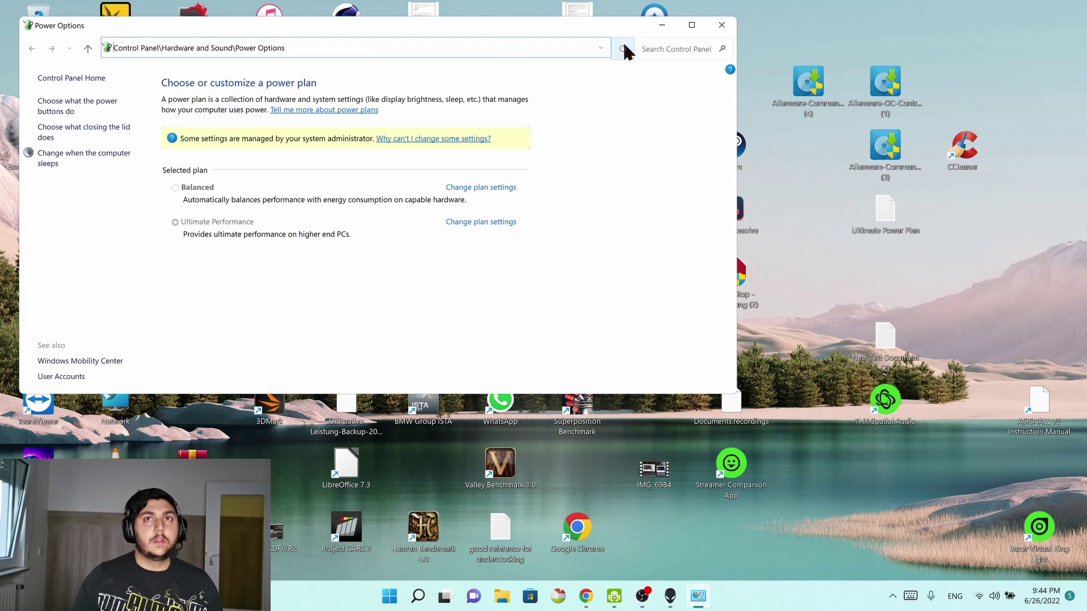
left_click(721, 25)
double_click(34, 164)
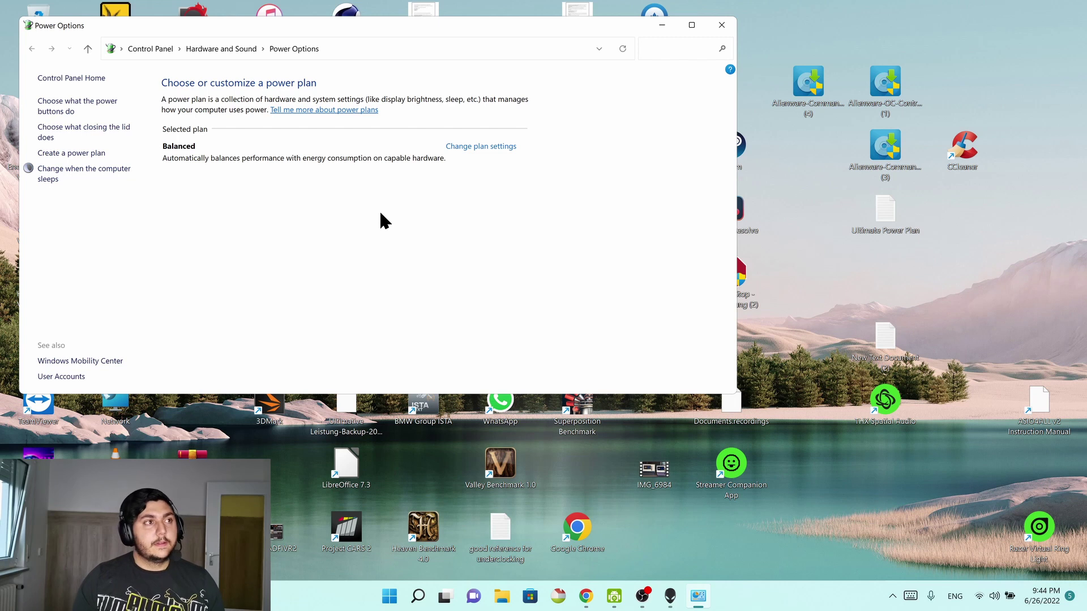
Shift the Power Options window away from the desktop icons and reload the page to check the selected power plan.
left_click_drag(353, 21, 500, 37)
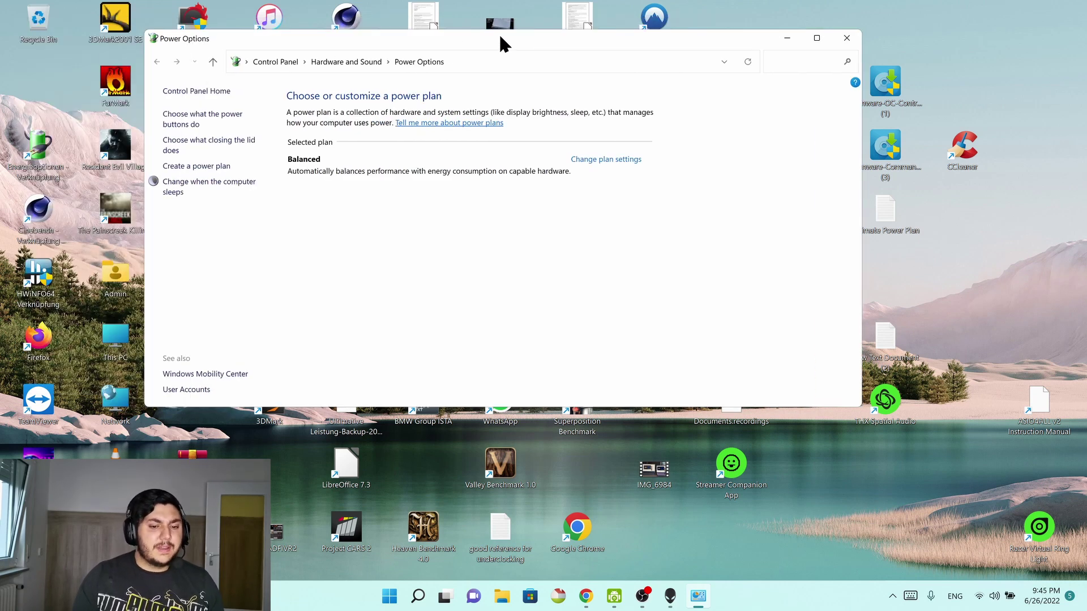
left_click_drag(500, 36, 535, 33)
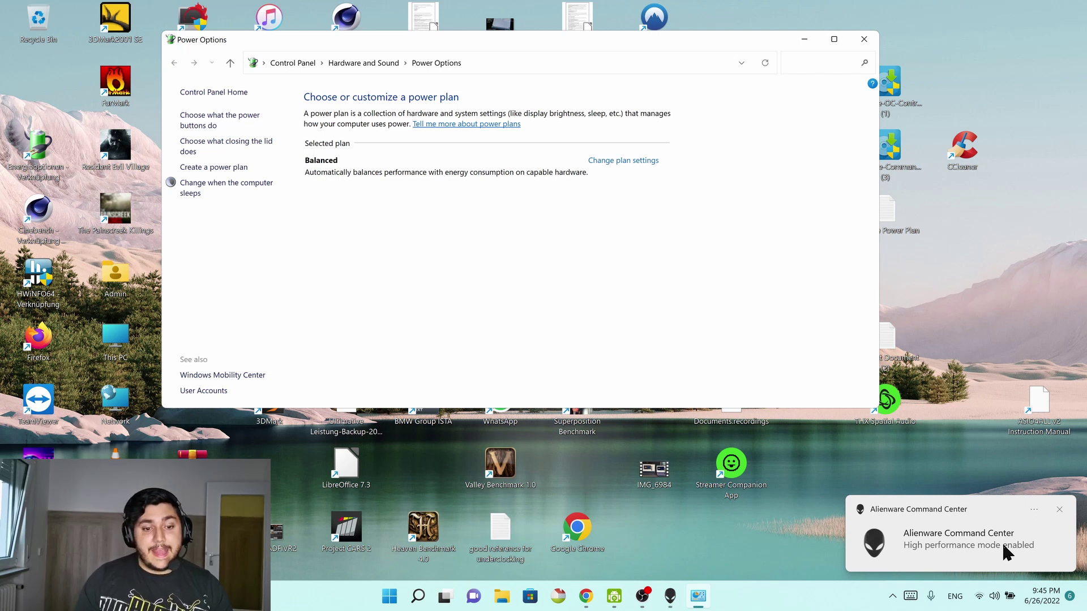
left_click(486, 64)
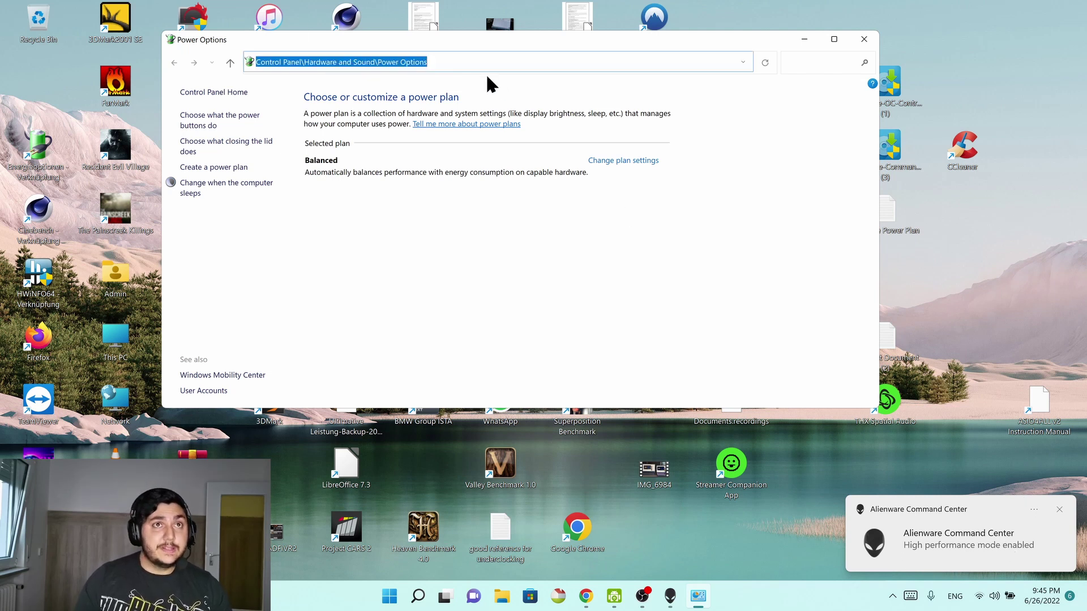
key("Return")
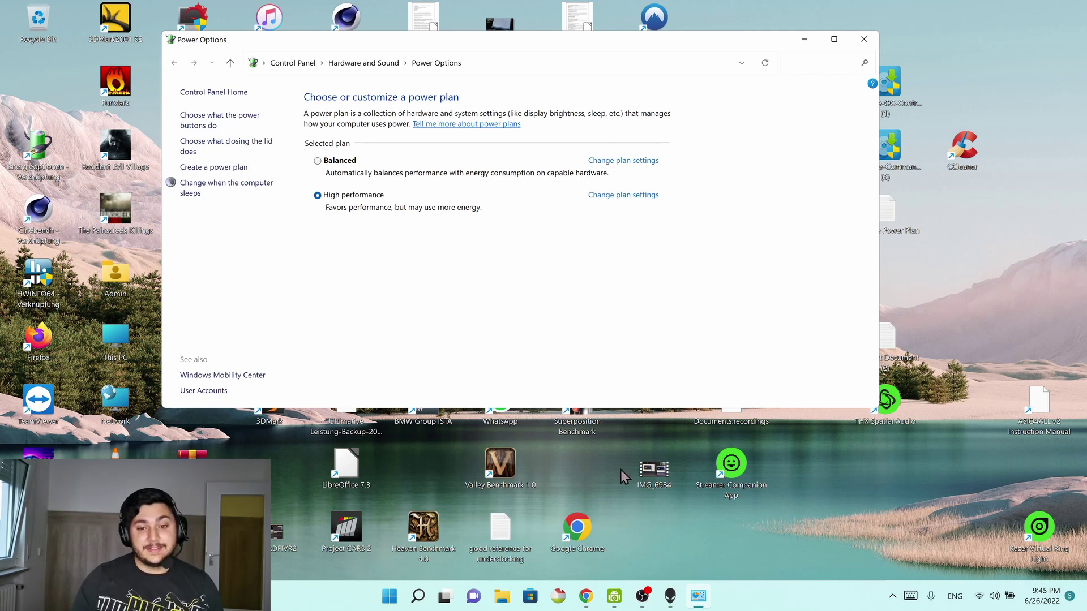
Close and relaunch Alienware Command Center, and skip the download of additional components.
left_click(670, 596)
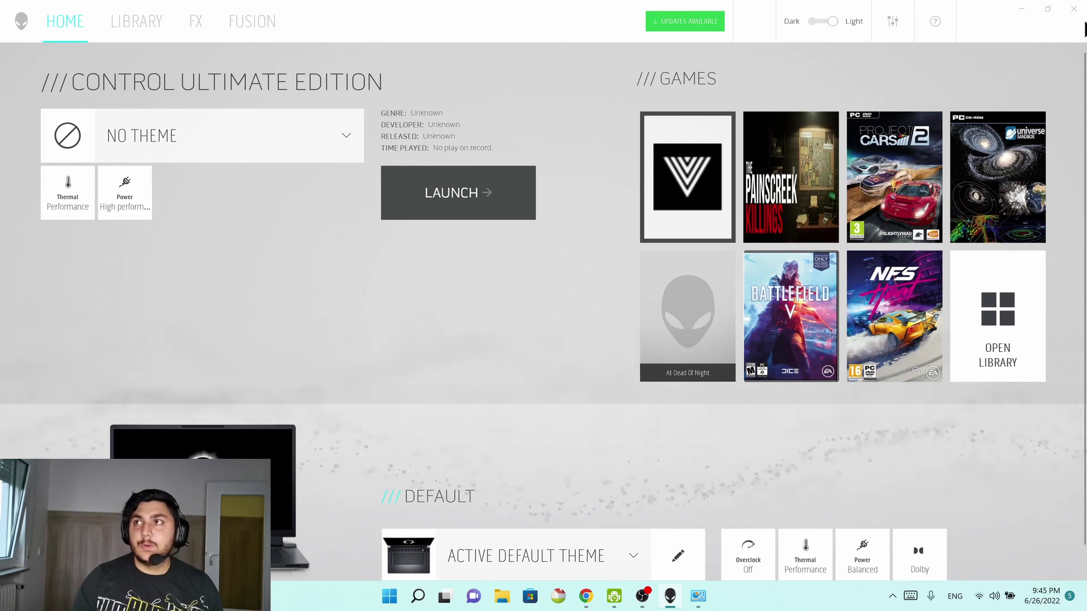
left_click(1072, 15)
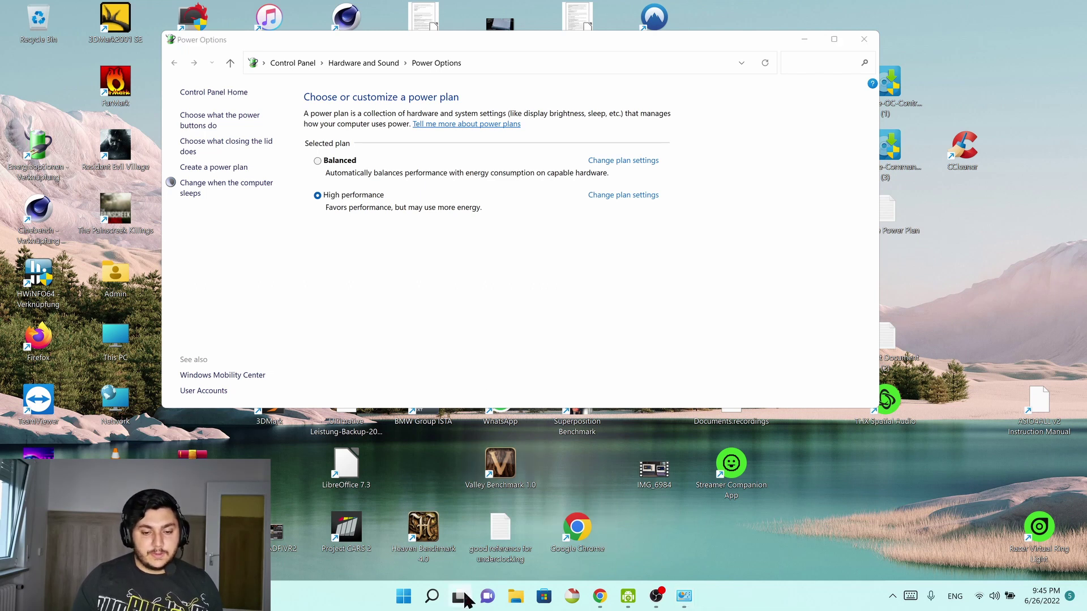
left_click(431, 596)
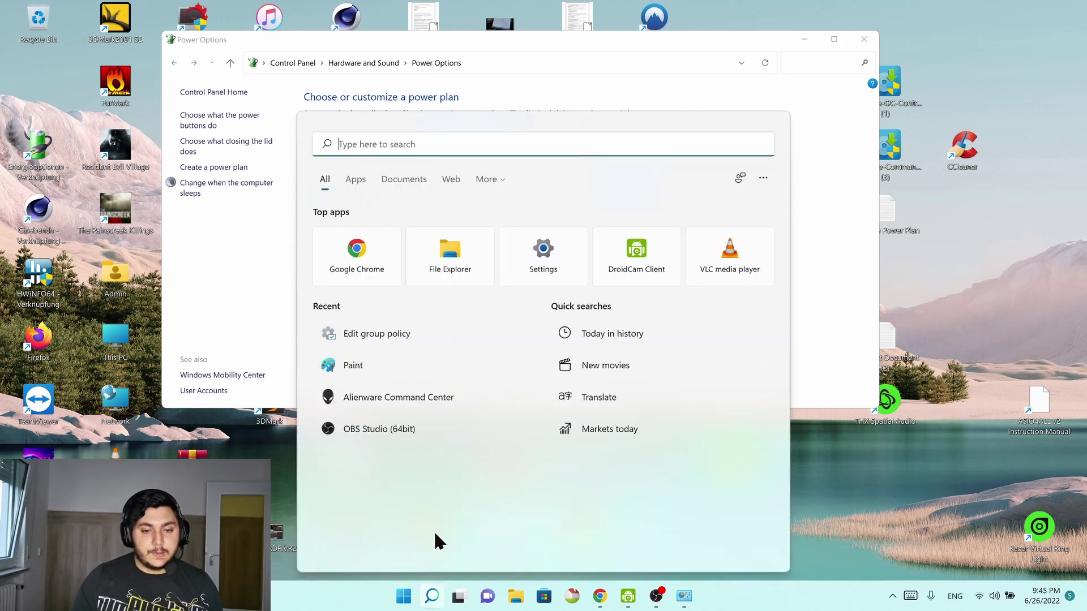
left_click(441, 403)
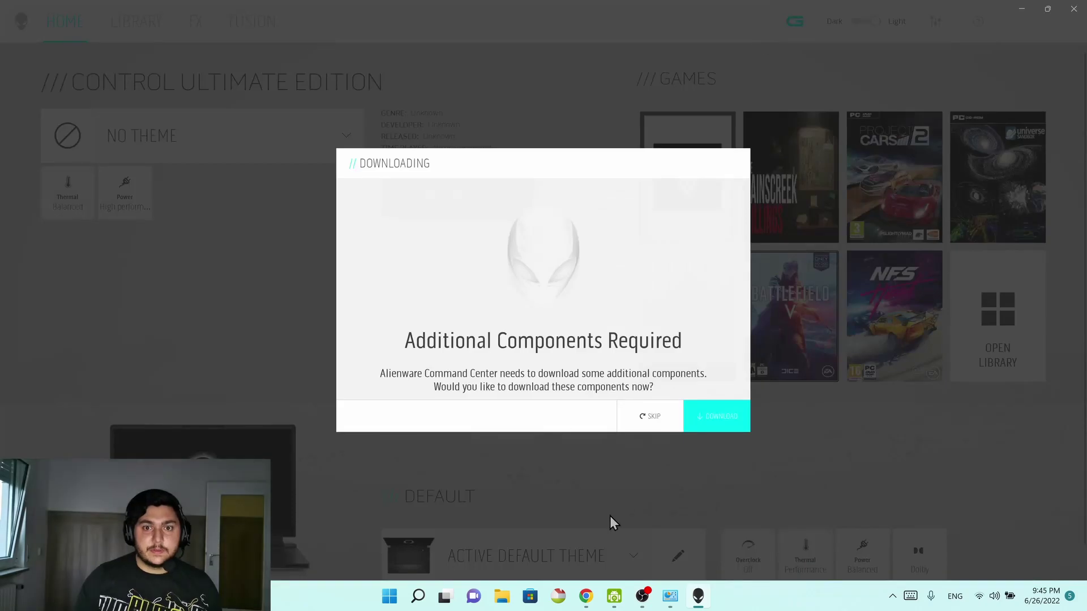
left_click(654, 423)
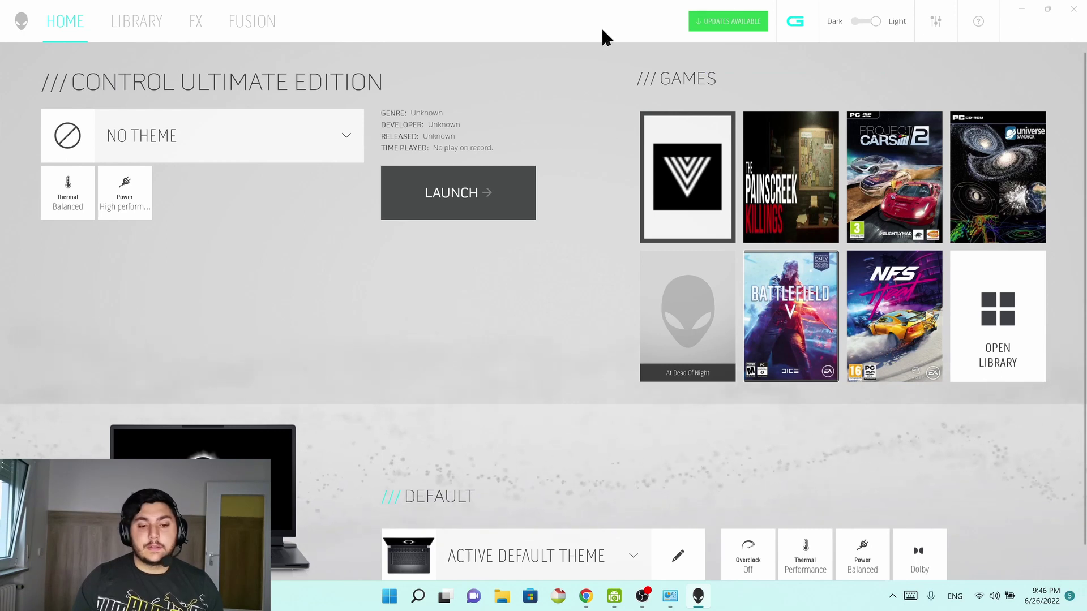
Compare the Dark and Light interface modes and leave the interface in Dark mode.
left_click(861, 22)
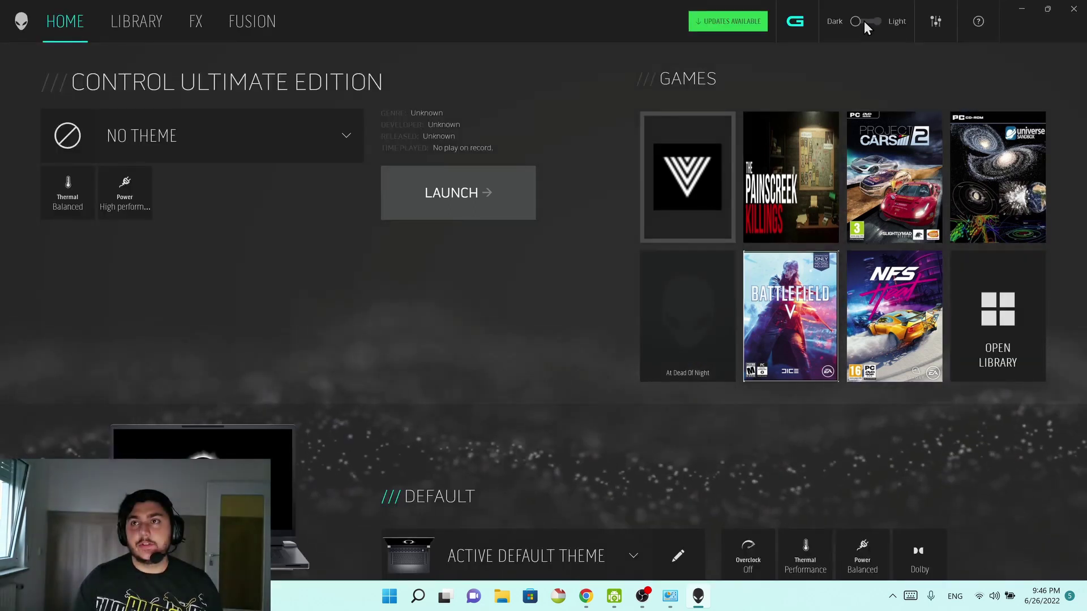
left_click(864, 22)
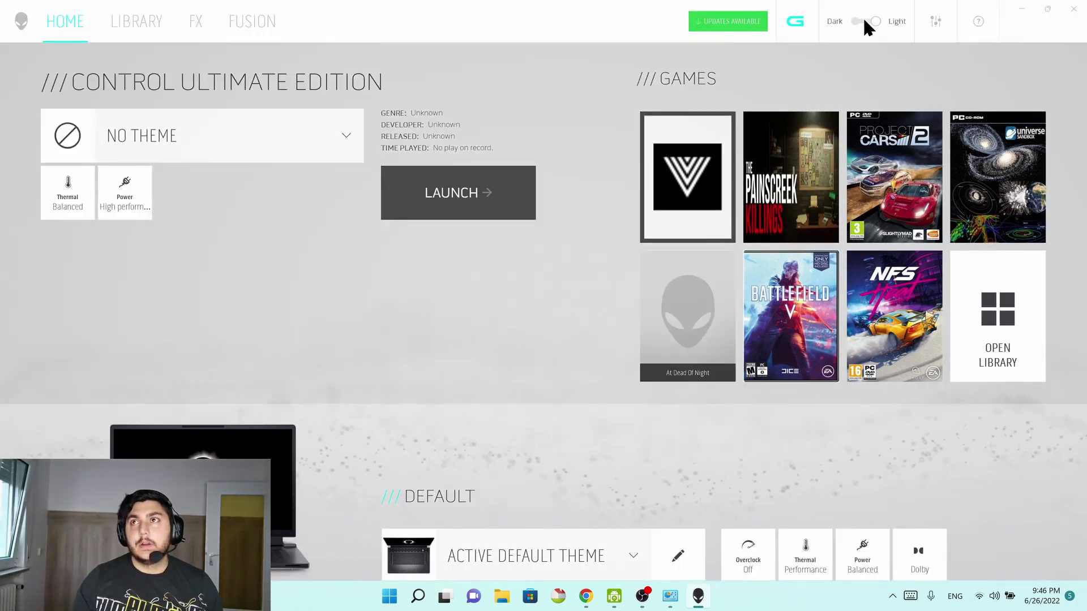
left_click(874, 21)
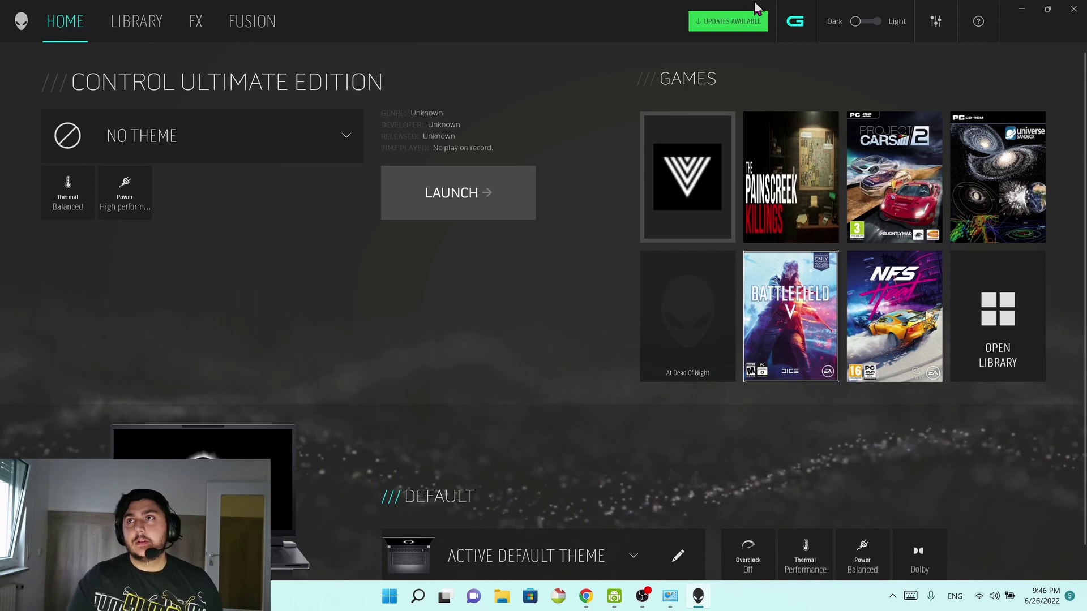
Look over the interface settings and the Library, FX and Fusion pages, dismissing the overclock warning.
left_click(936, 23)
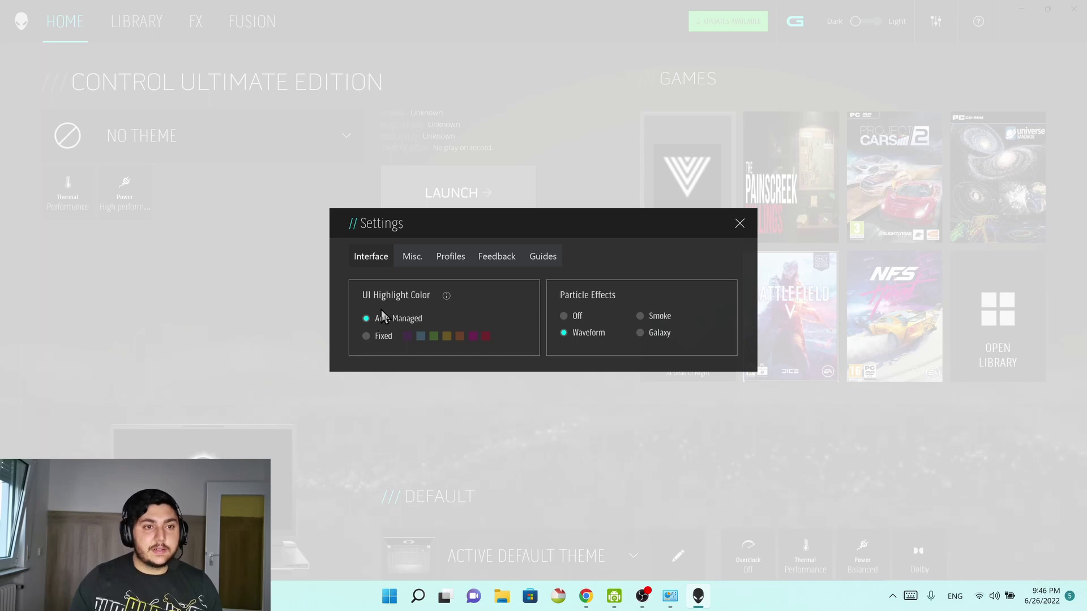
key("Escape")
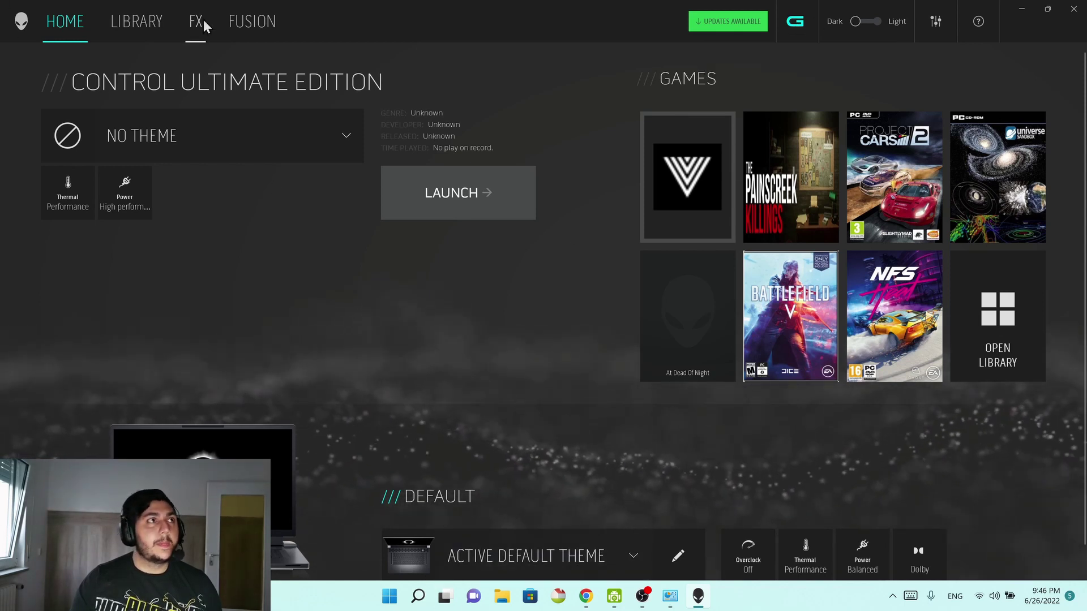
left_click(151, 24)
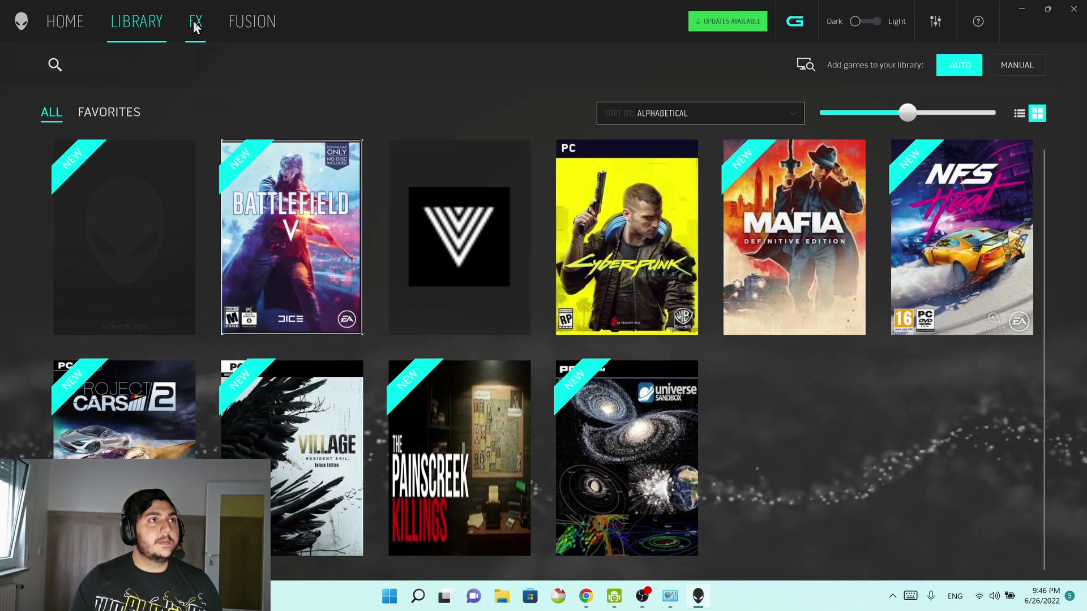
left_click(194, 22)
left_click(252, 25)
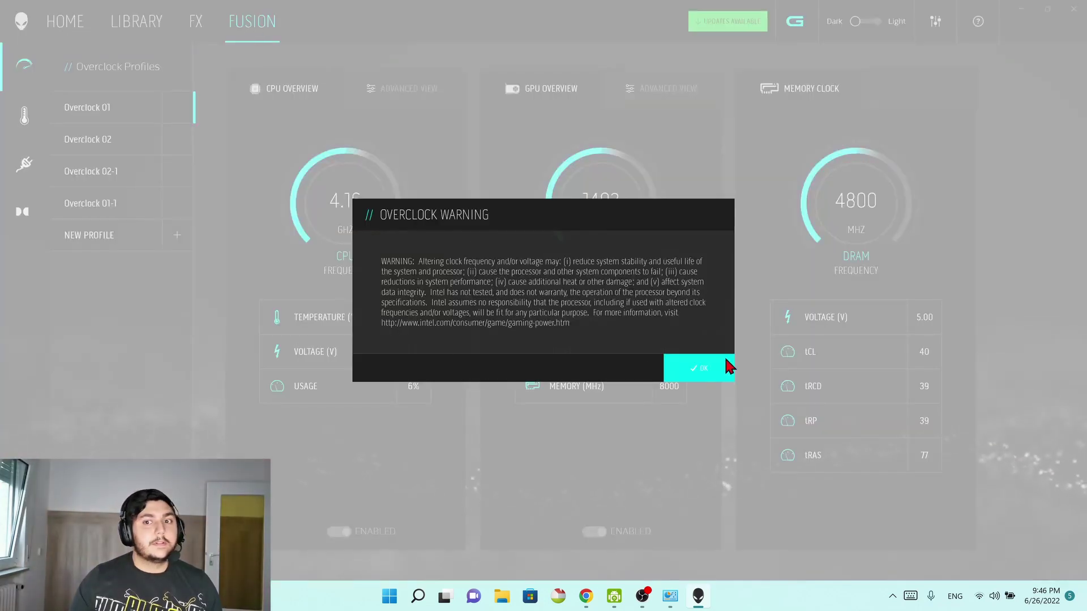
left_click(726, 362)
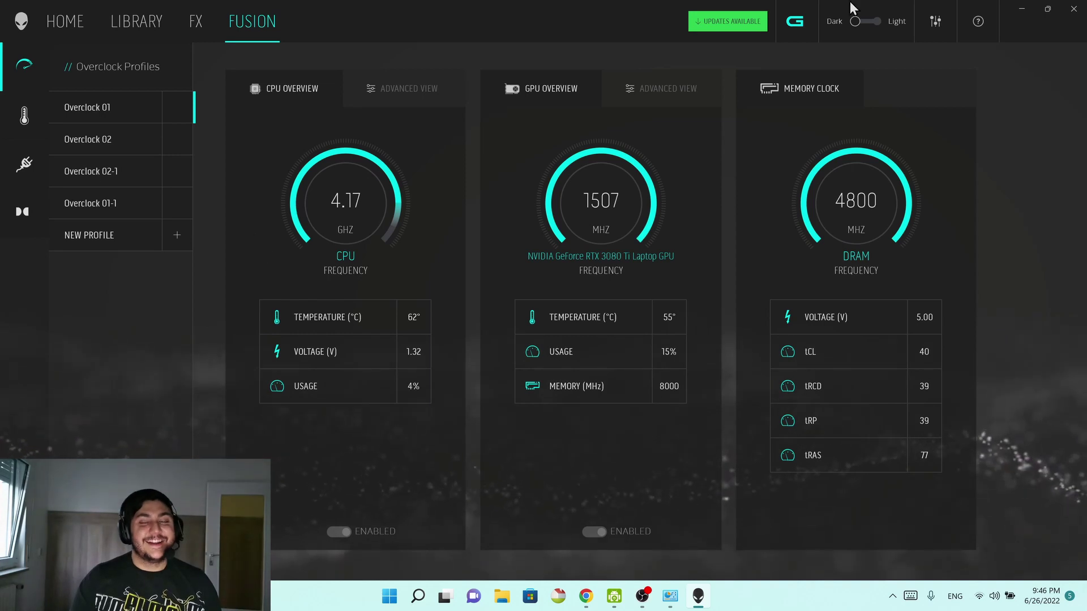
Return to the Home page and set the UI highlight color to Fixed green in the interface settings.
left_click(50, 20)
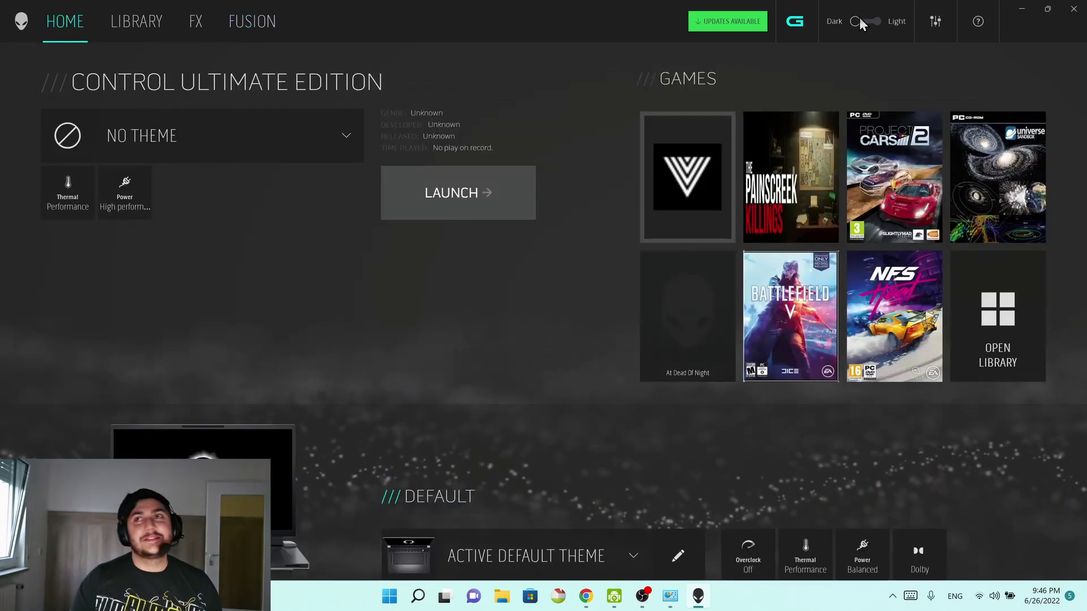
left_click(940, 26)
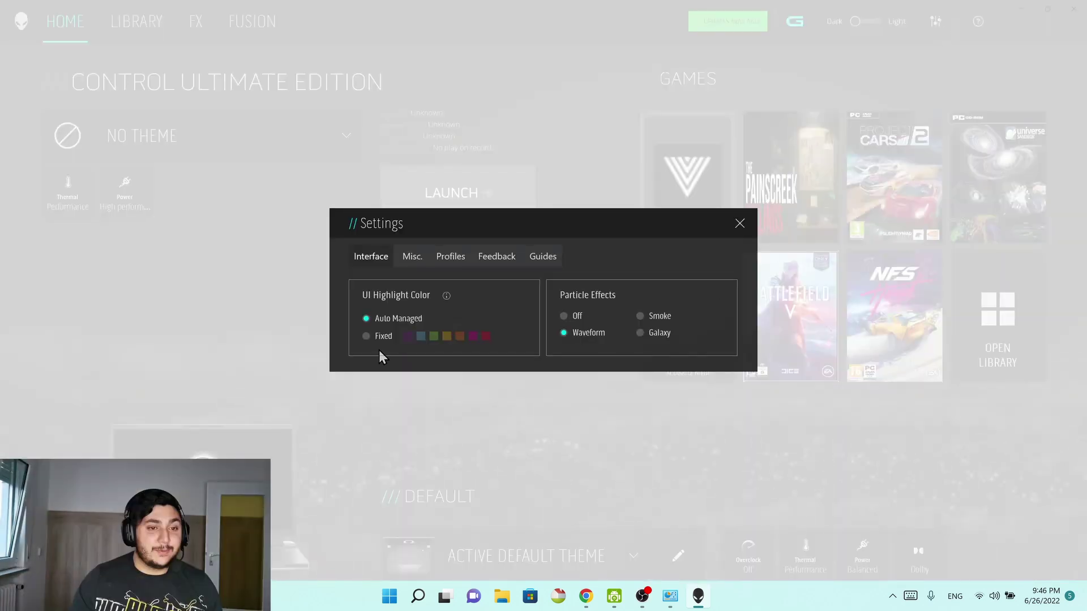
left_click(365, 337)
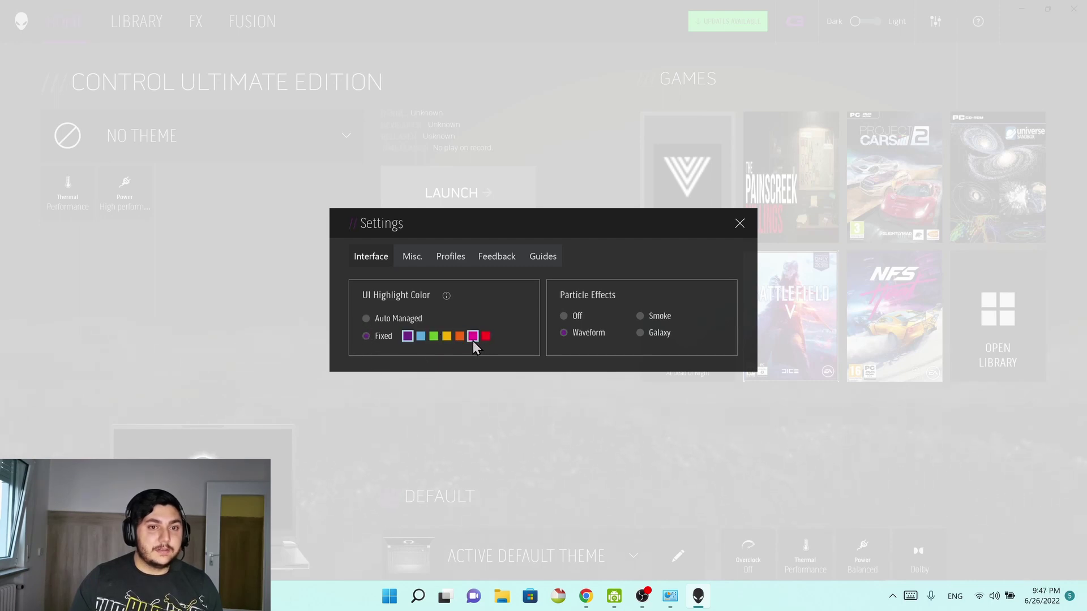
left_click(434, 337)
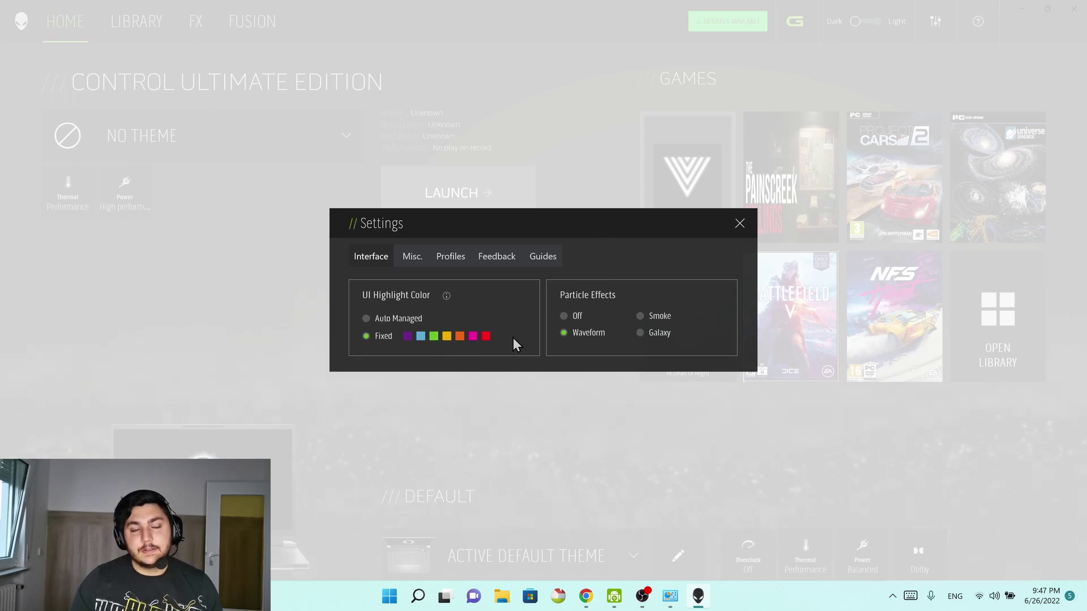
left_click(740, 224)
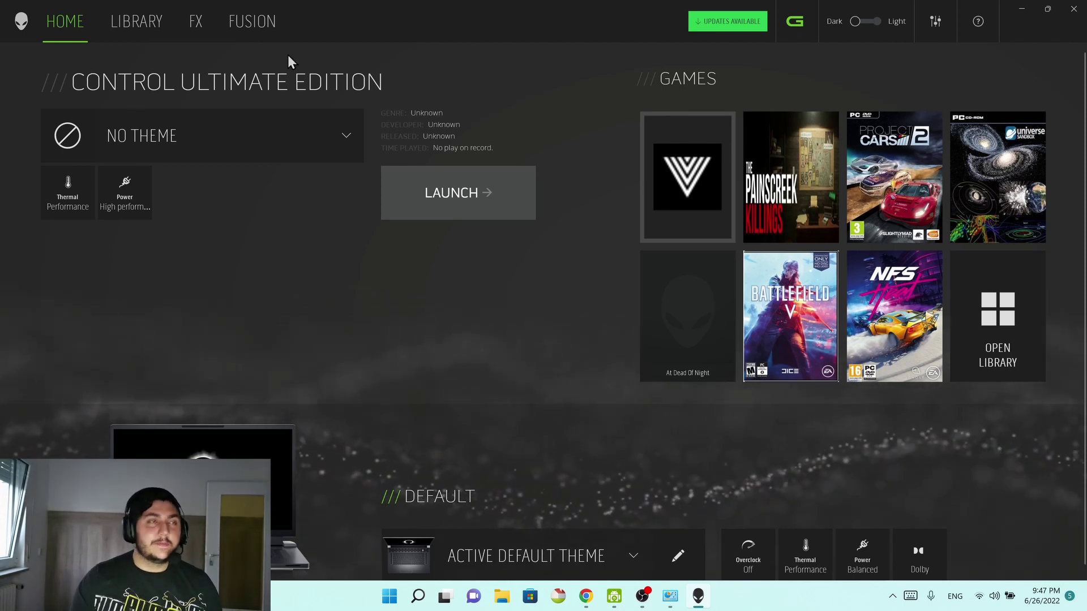
Check the interface settings again and set the particle effects to Off.
left_click(934, 25)
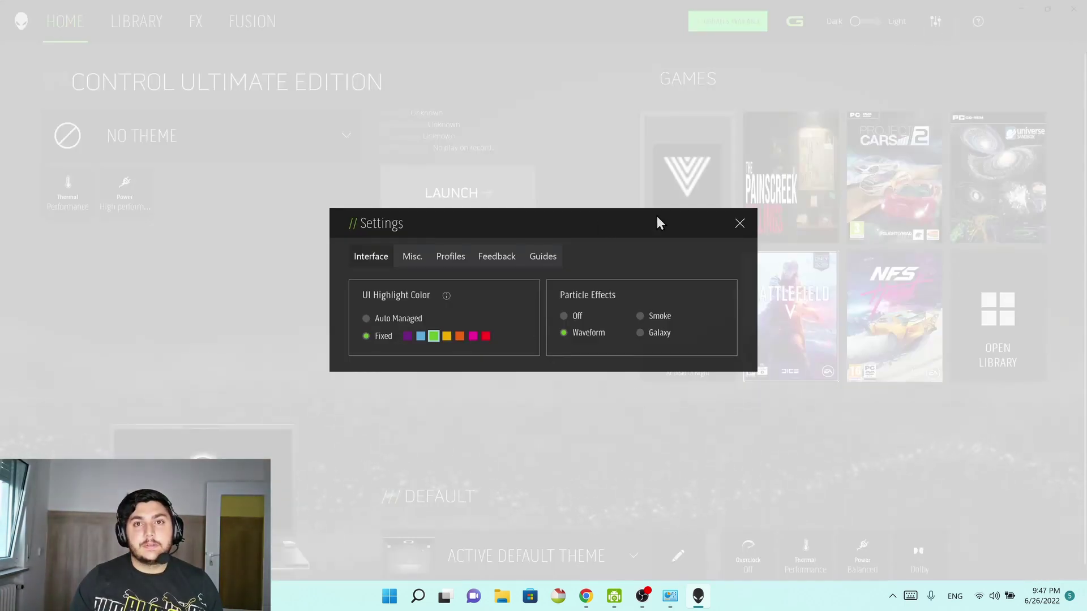
left_click(739, 224)
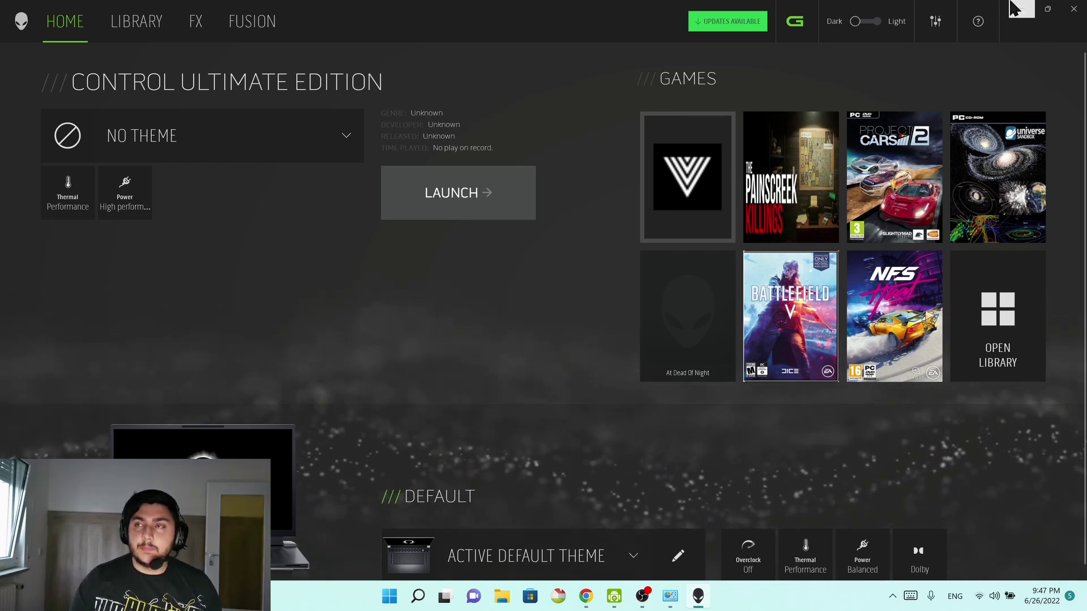
left_click(934, 21)
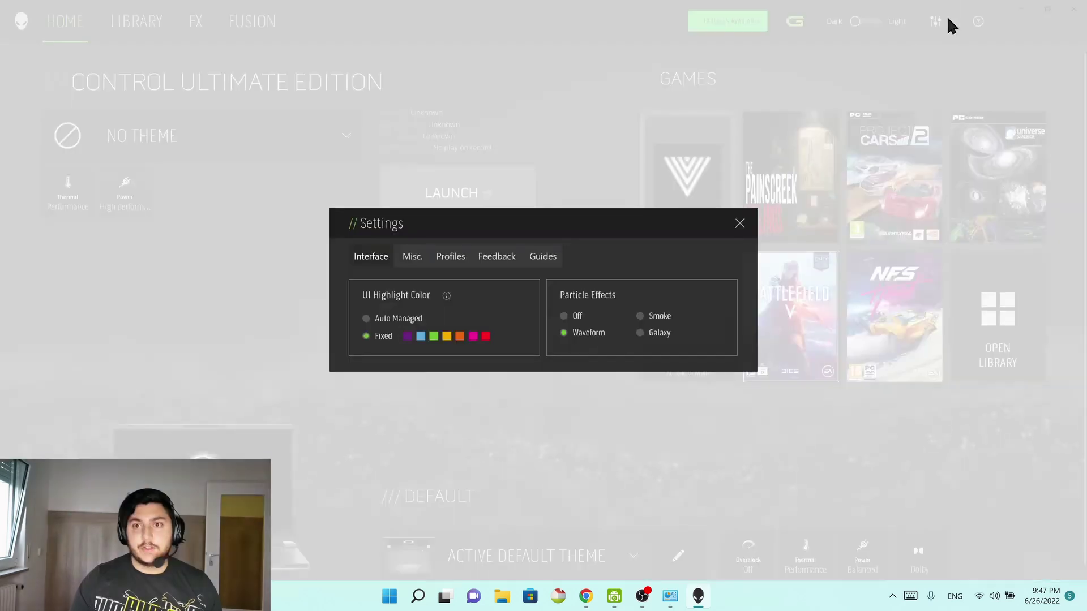
left_click(564, 316)
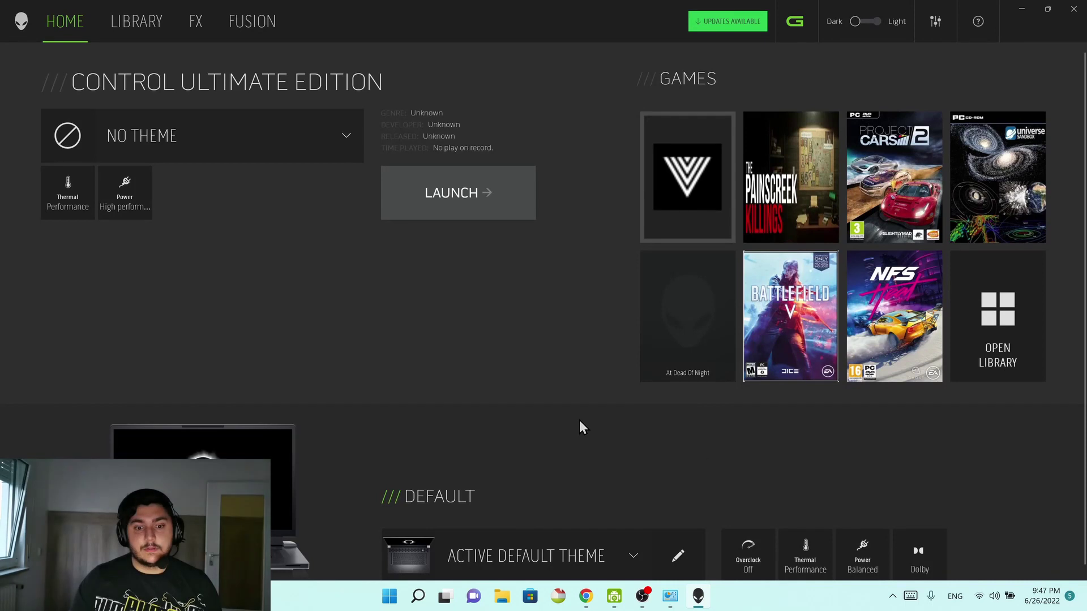
Set the particle effects to Smoke and close the settings to preview the background.
left_click(932, 25)
left_click(640, 316)
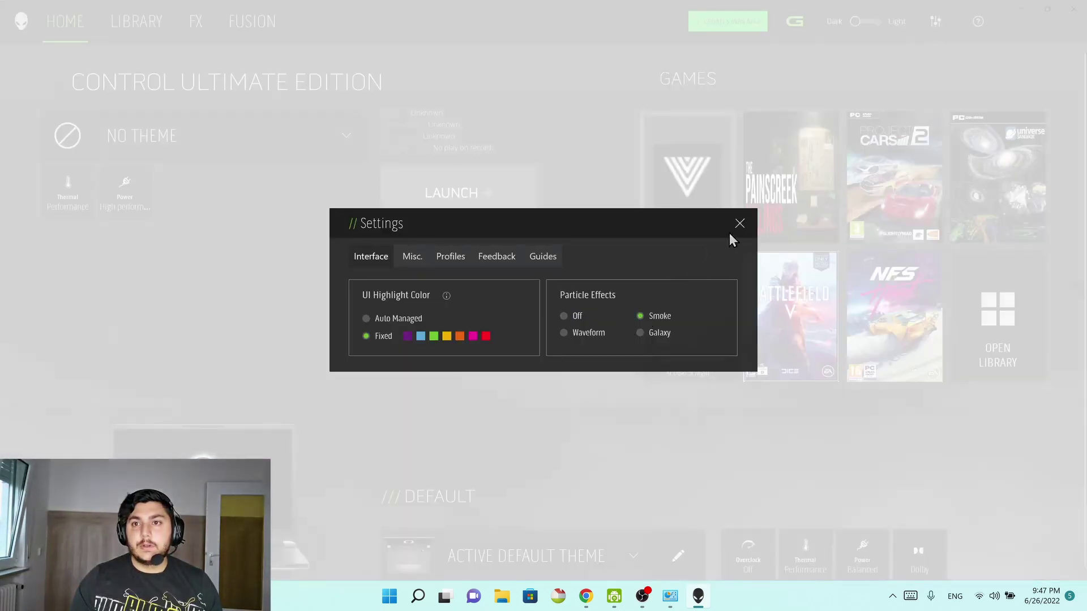
left_click(739, 223)
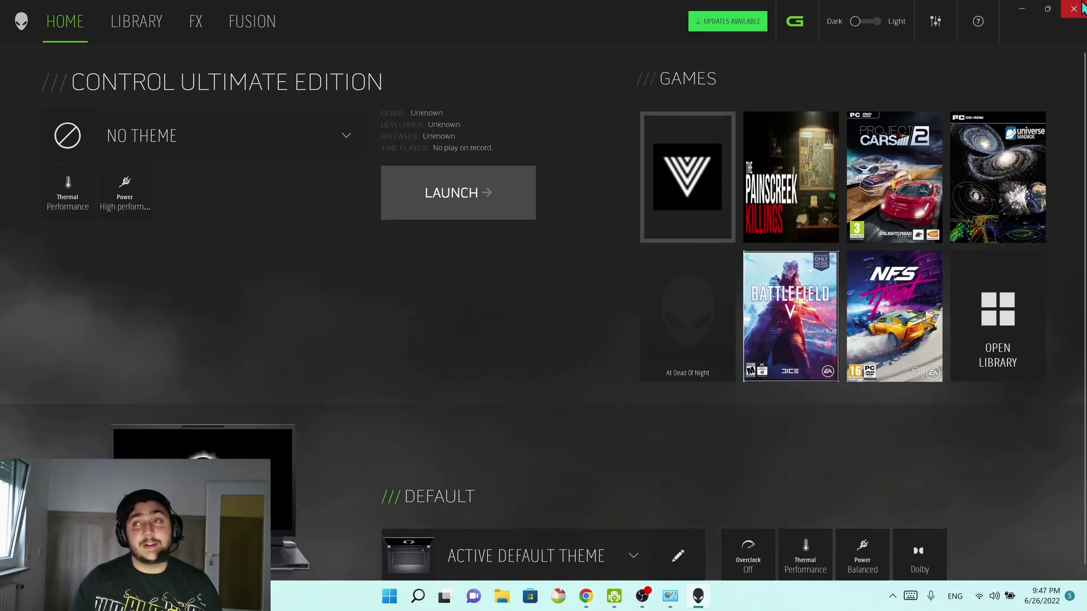
Preview the Galaxy particle effect on the Home page background, and set the particle effects to Waveform.
left_click(933, 25)
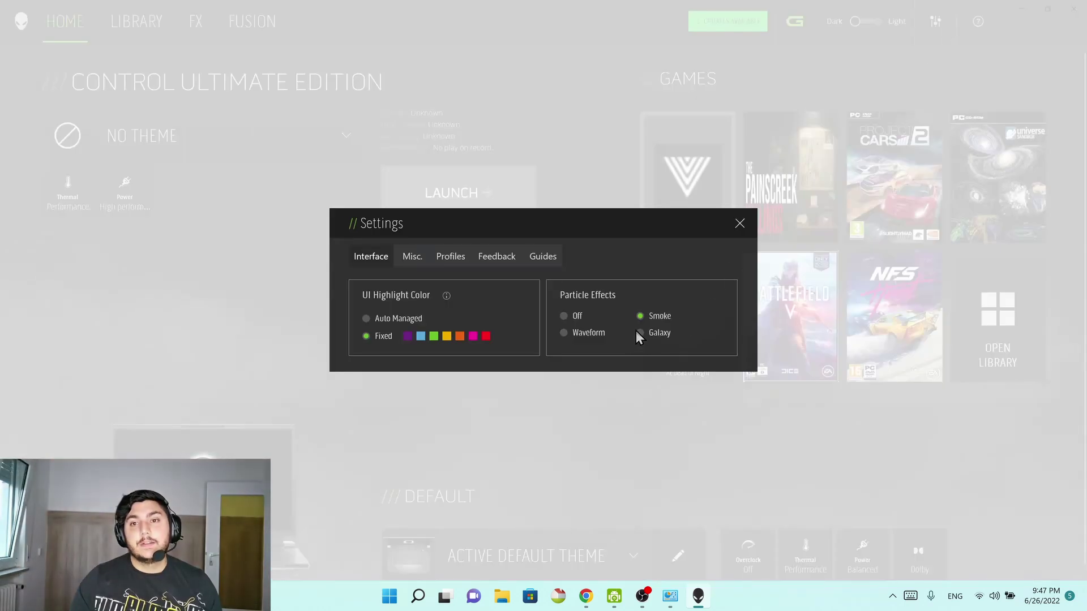
left_click(739, 223)
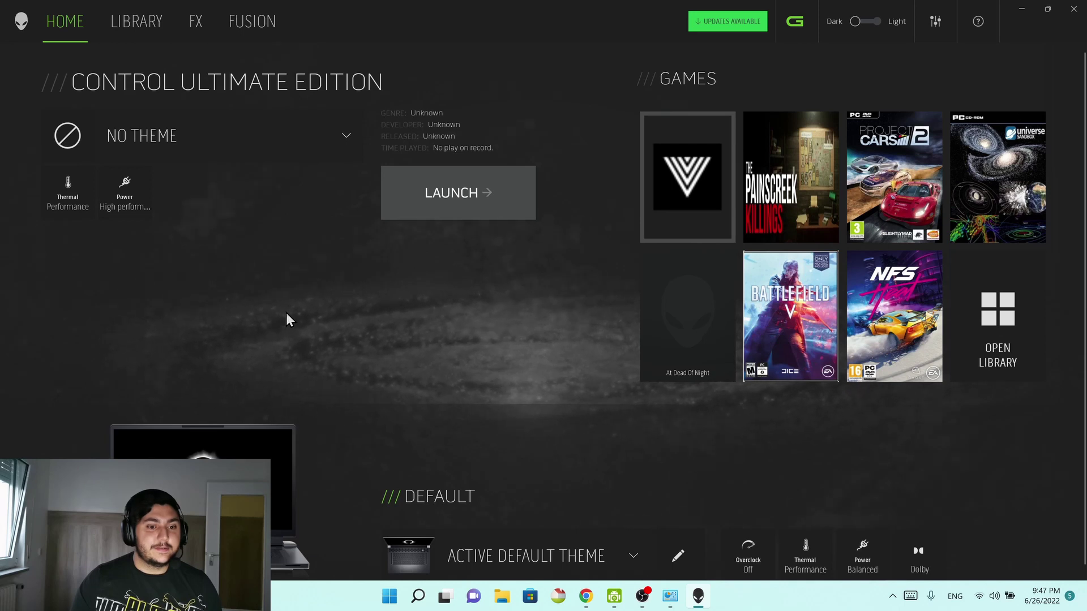
left_click(934, 21)
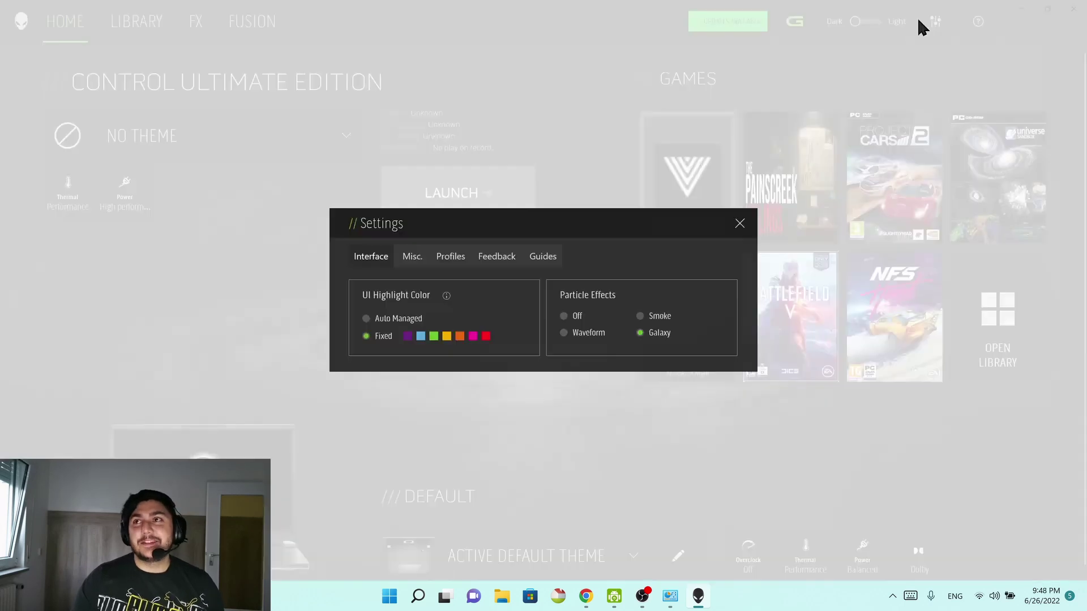
left_click(566, 332)
left_click(738, 223)
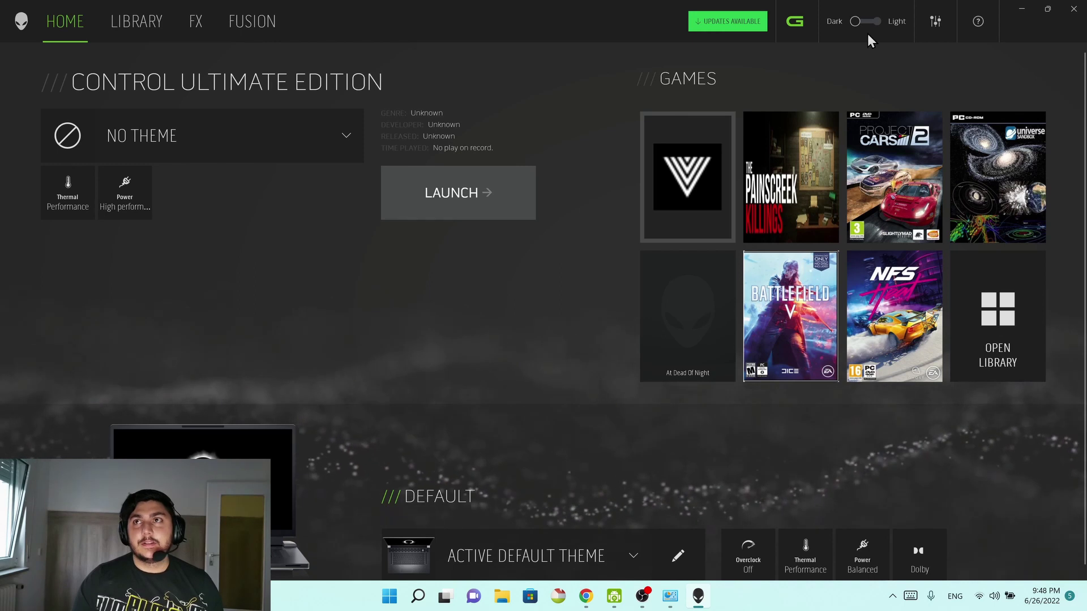
Set the AlienFX API to Disable in the miscellaneous settings.
left_click(935, 24)
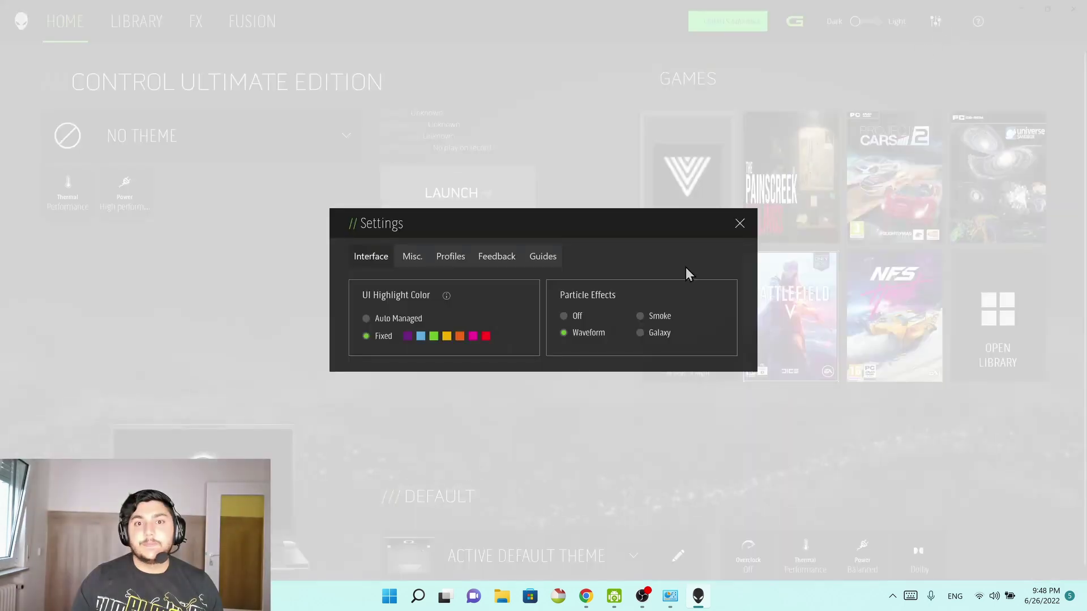
left_click(406, 254)
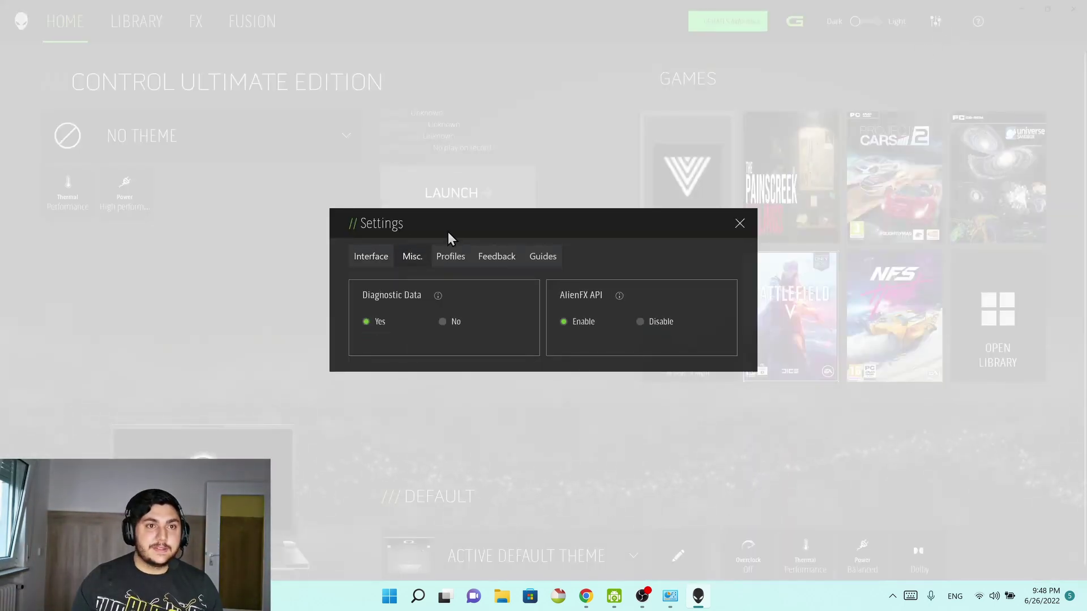
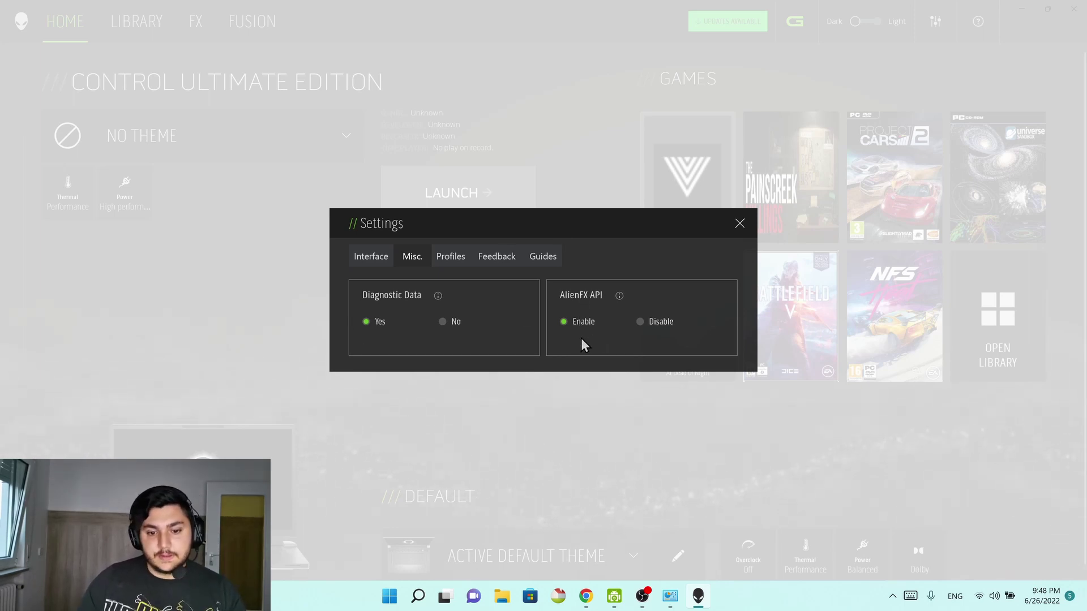
left_click(739, 223)
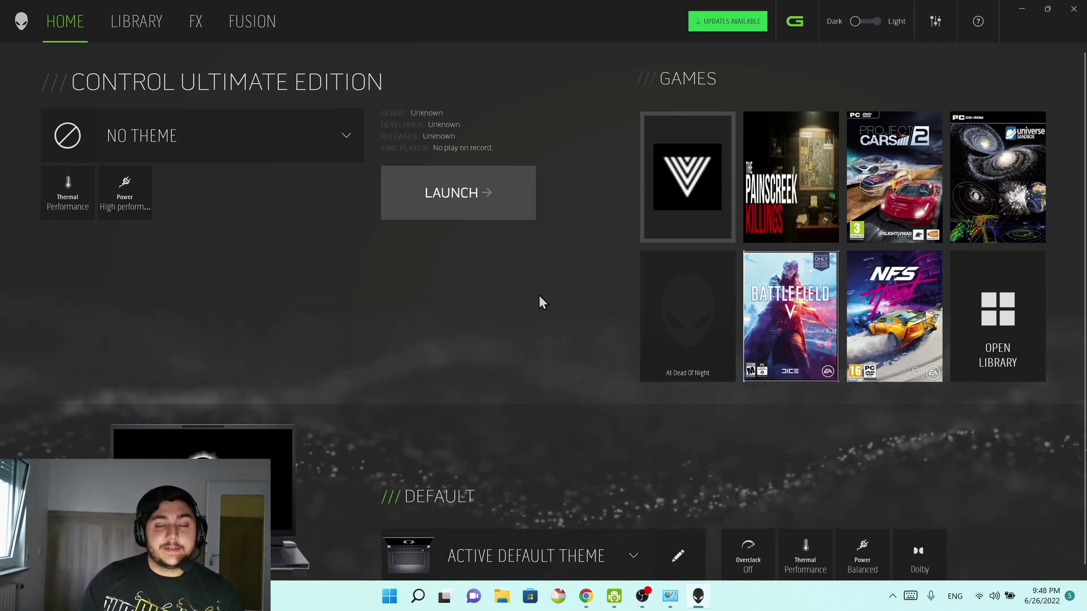
left_click(928, 20)
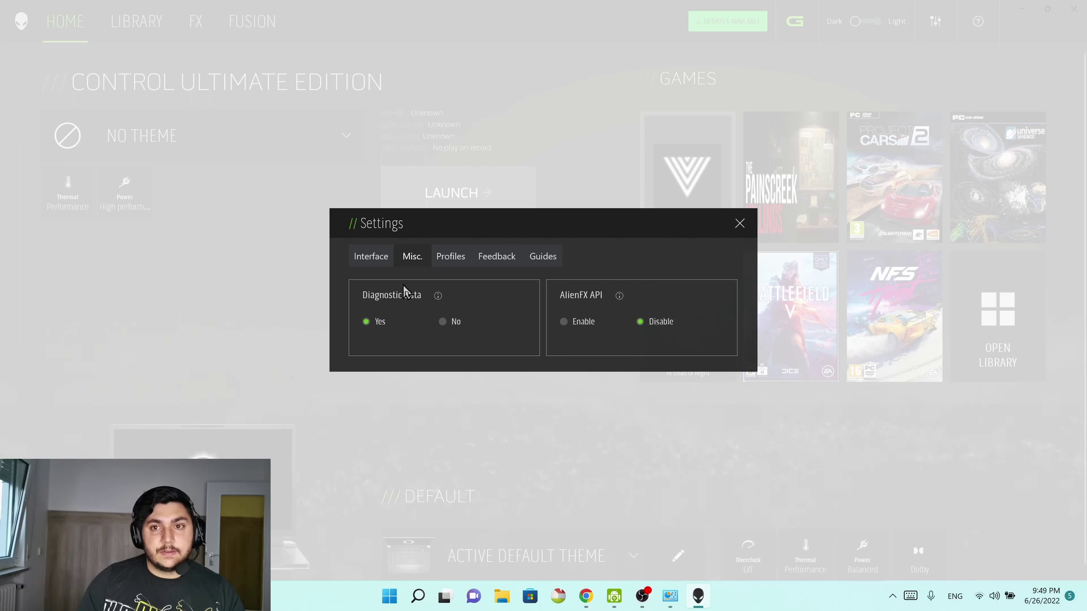
Set the Auto Profile defaults to the Full Speed thermal profile and the High performance power management profile.
left_click(447, 259)
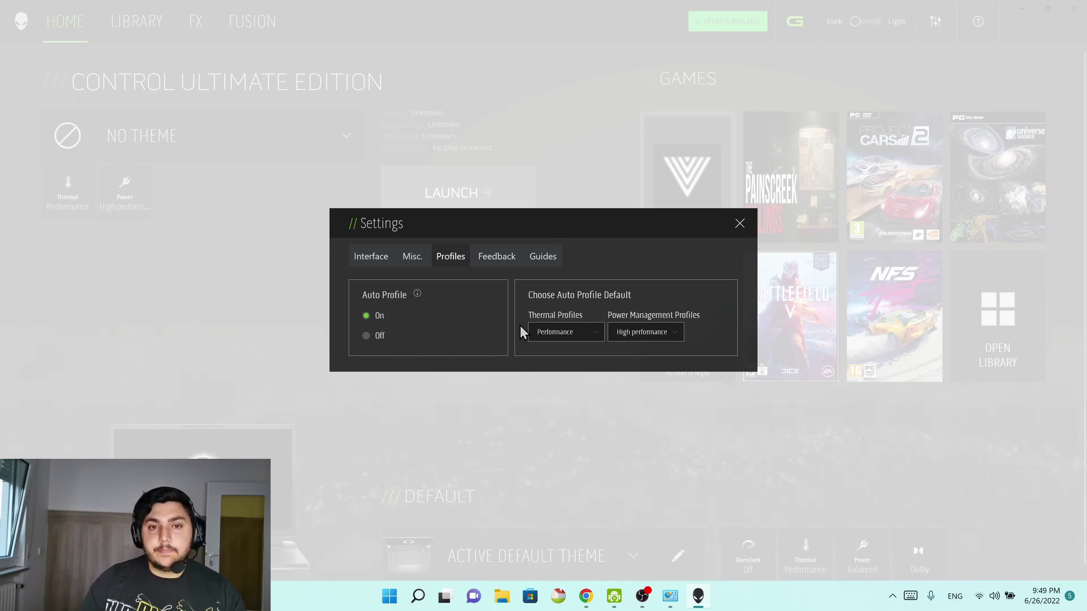
left_click(567, 333)
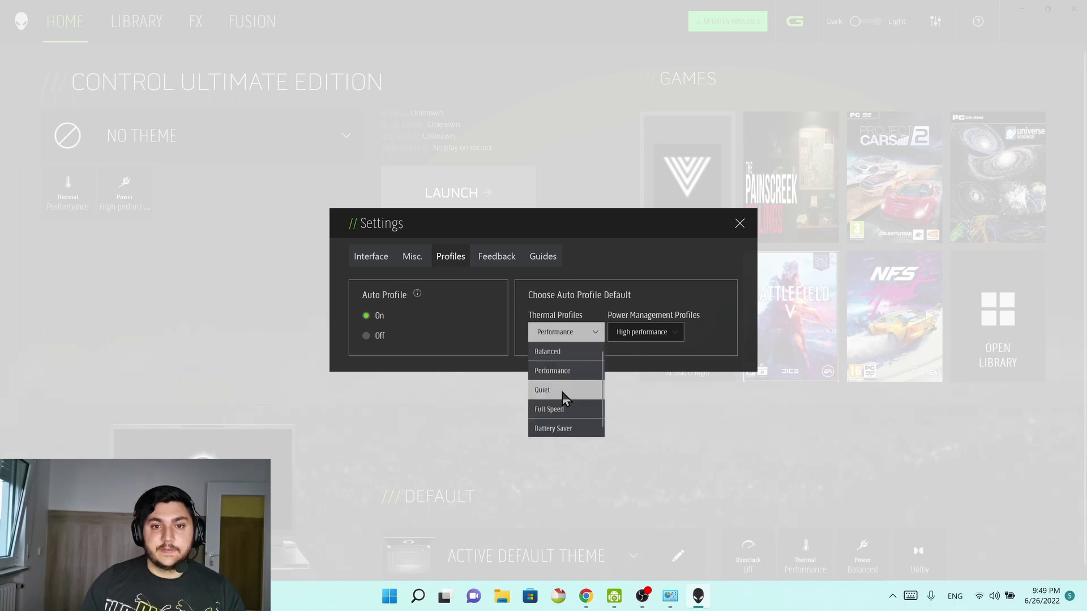
left_click(559, 413)
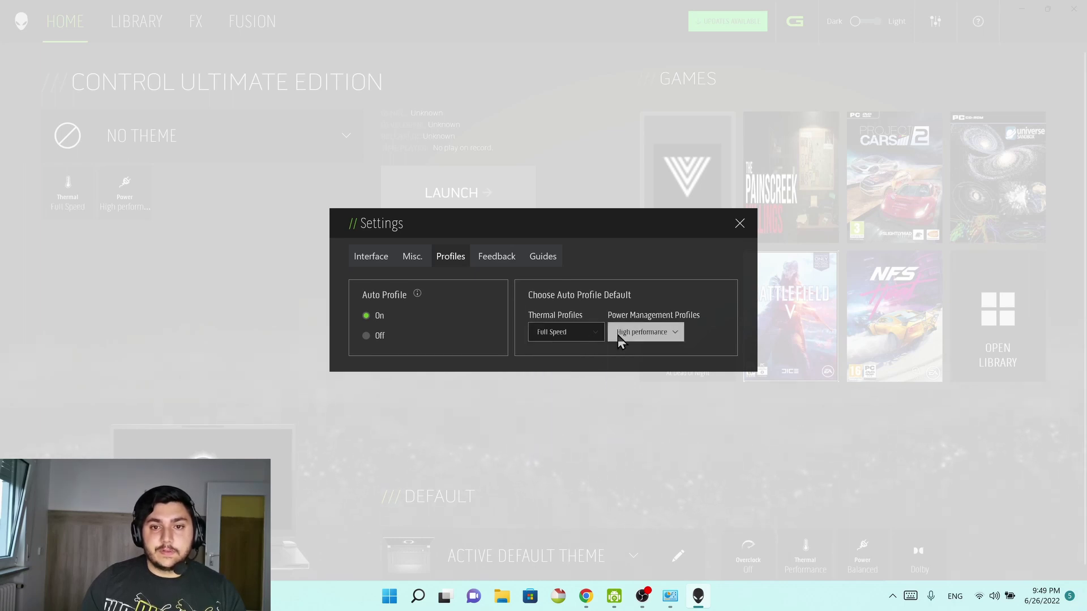
left_click(637, 338)
left_click(642, 371)
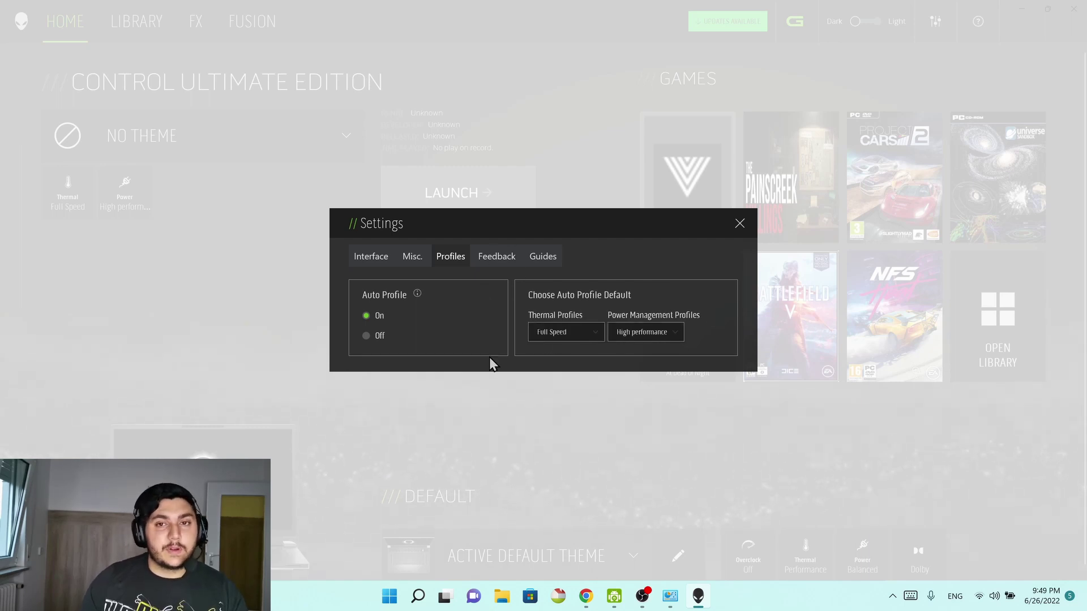
Look over the Feedback and Guides settings and the built-in help documentation, closing both when done.
left_click(495, 257)
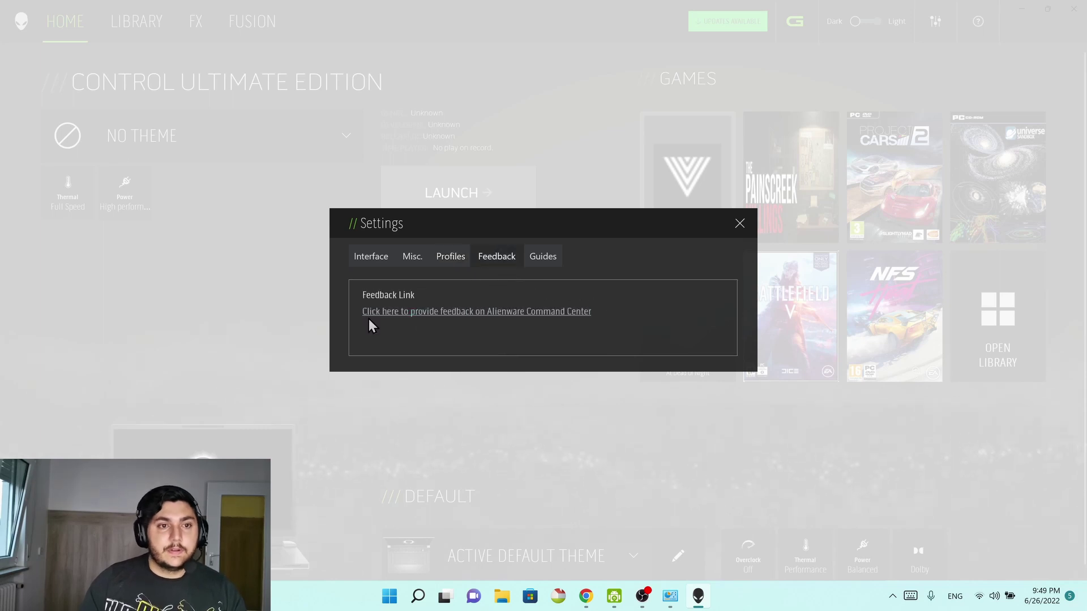
left_click(550, 259)
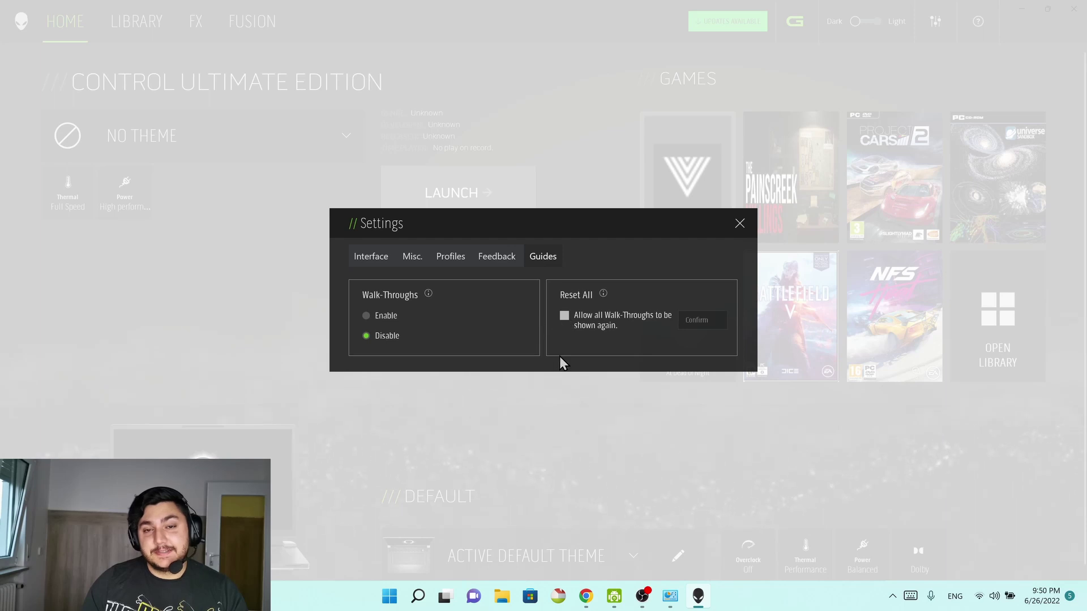
left_click(738, 225)
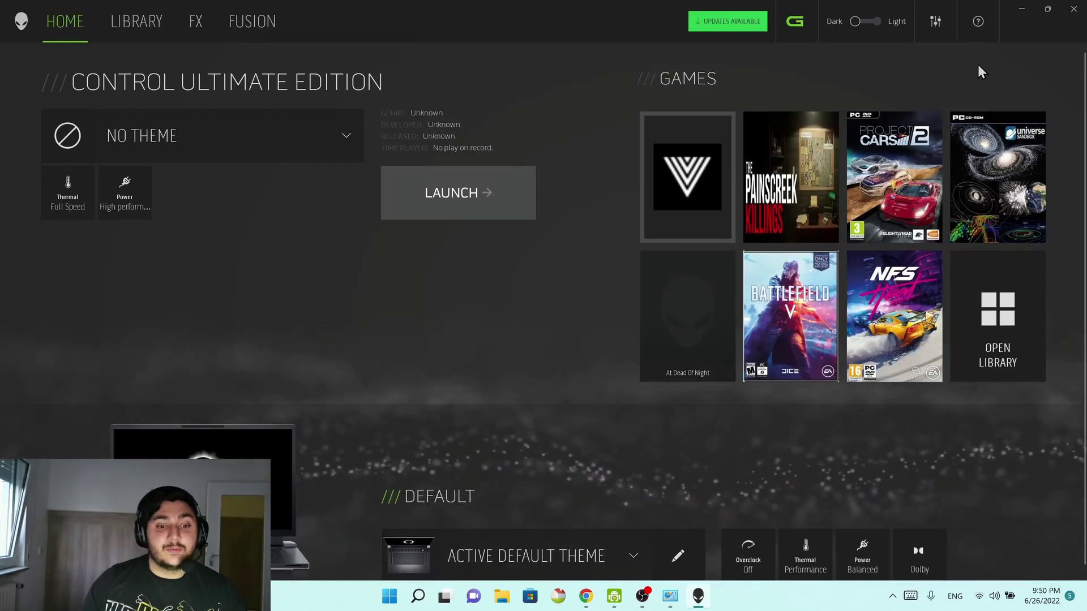
left_click(970, 24)
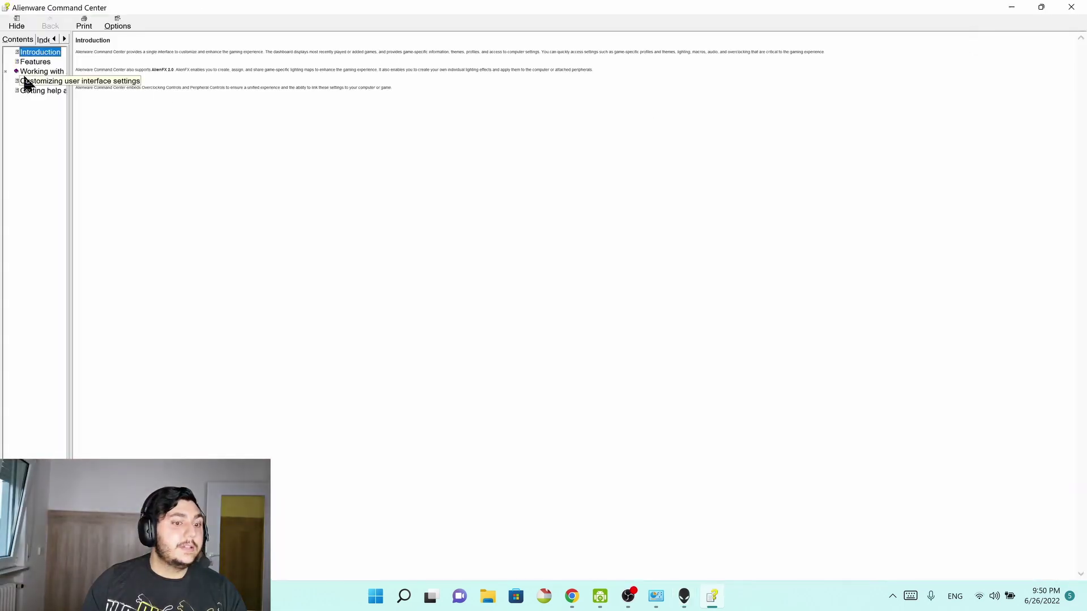
left_click(1074, 16)
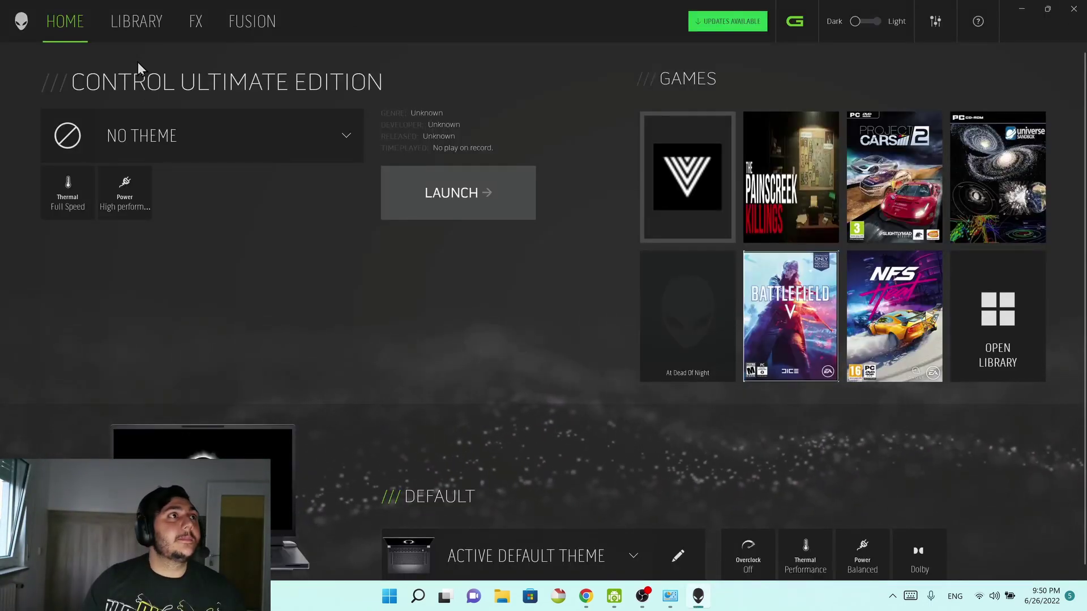
Browse the game library and shrink its cover thumbnails to the smallest size.
left_click(142, 30)
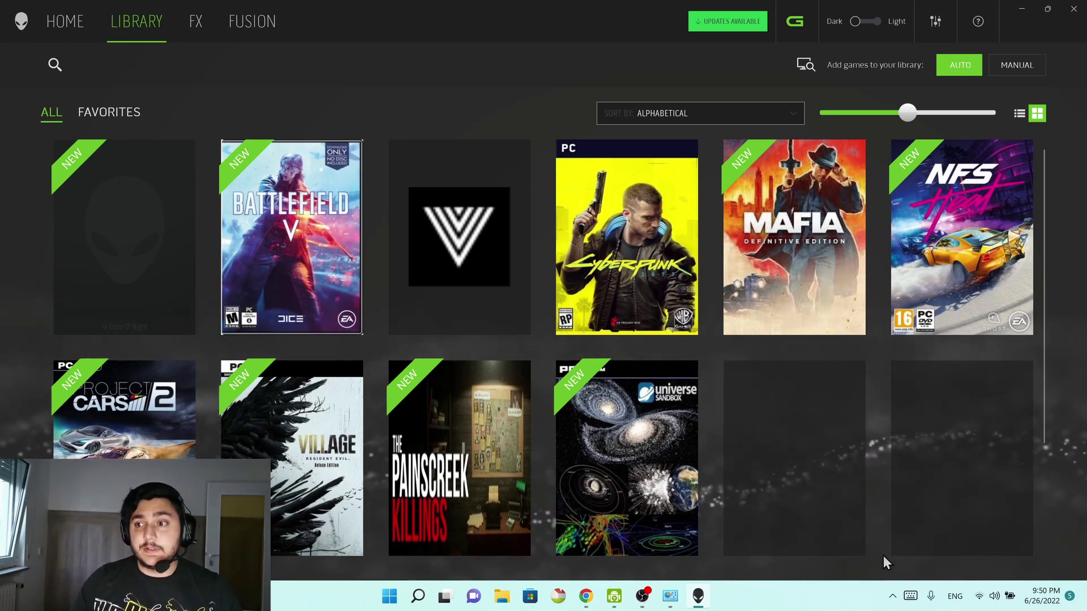
mouse_move(194, 201)
mouse_move(962, 331)
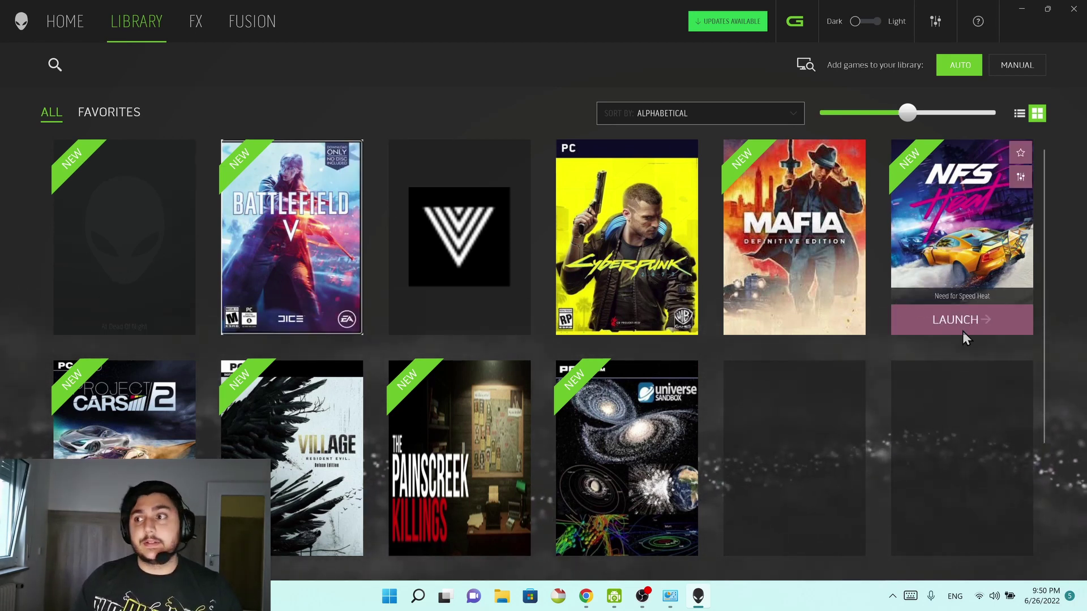
scroll(962, 331, "down", 2)
scroll(962, 331, "up", 2)
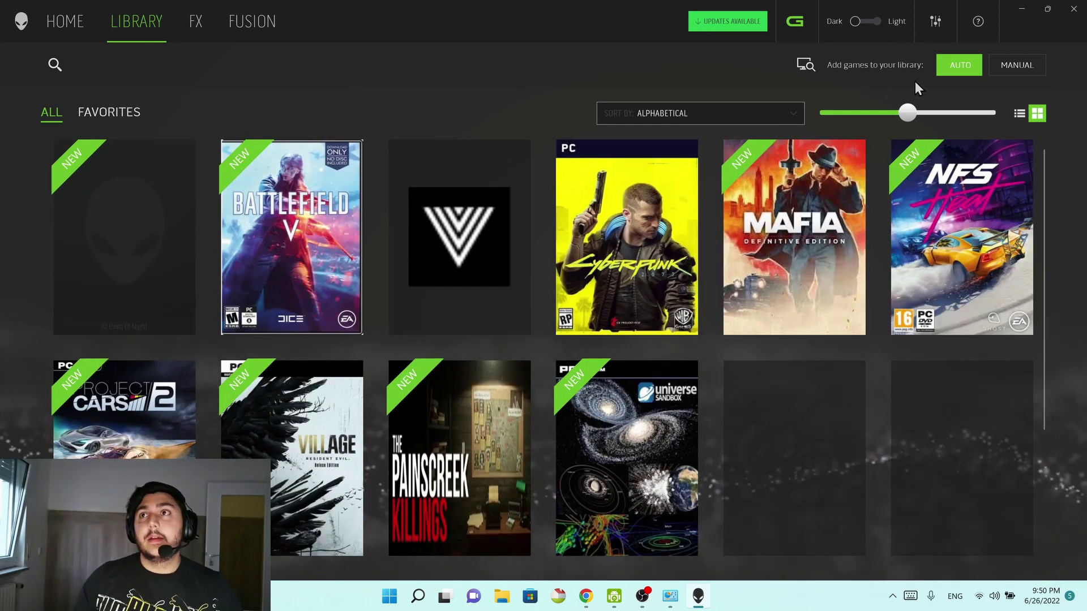
left_click_drag(907, 113, 816, 121)
Try sorting the game library by Last Played and Last Added, and return it to Alphabetical order.
left_click(752, 115)
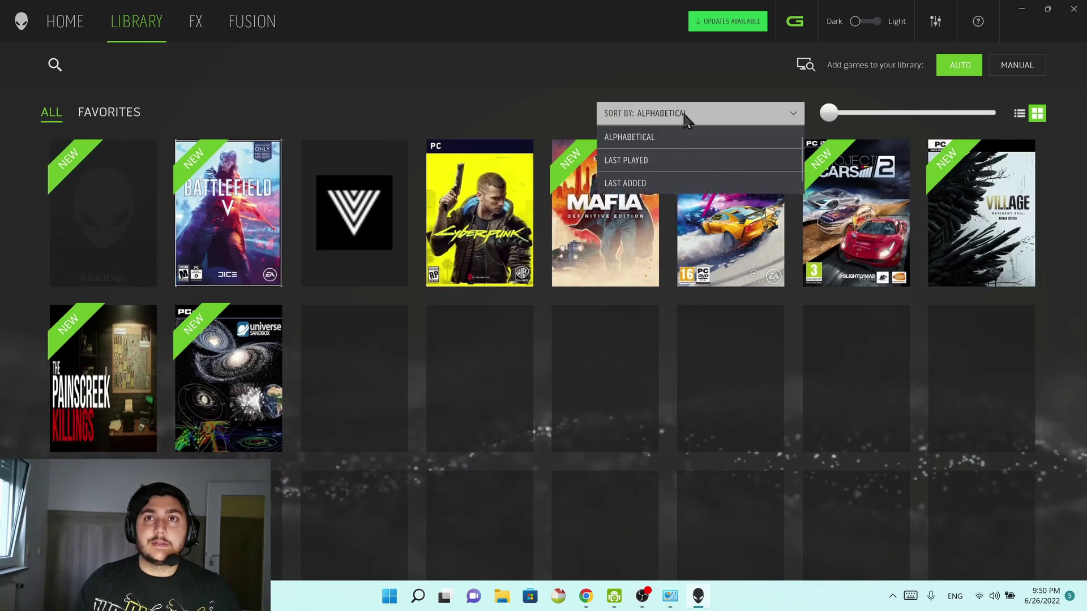
left_click(660, 160)
left_click(776, 114)
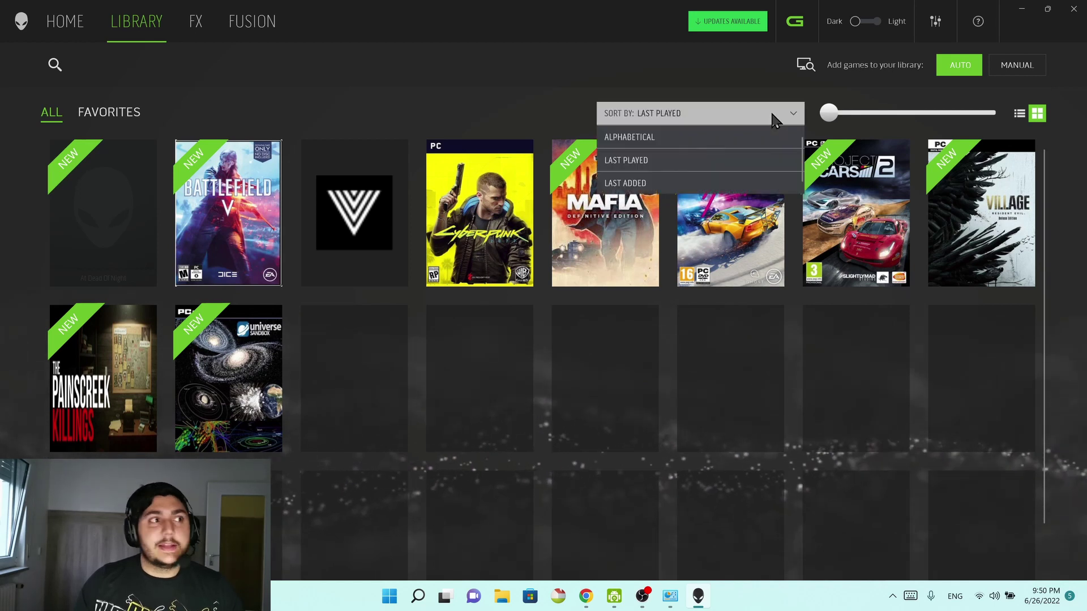
left_click(647, 183)
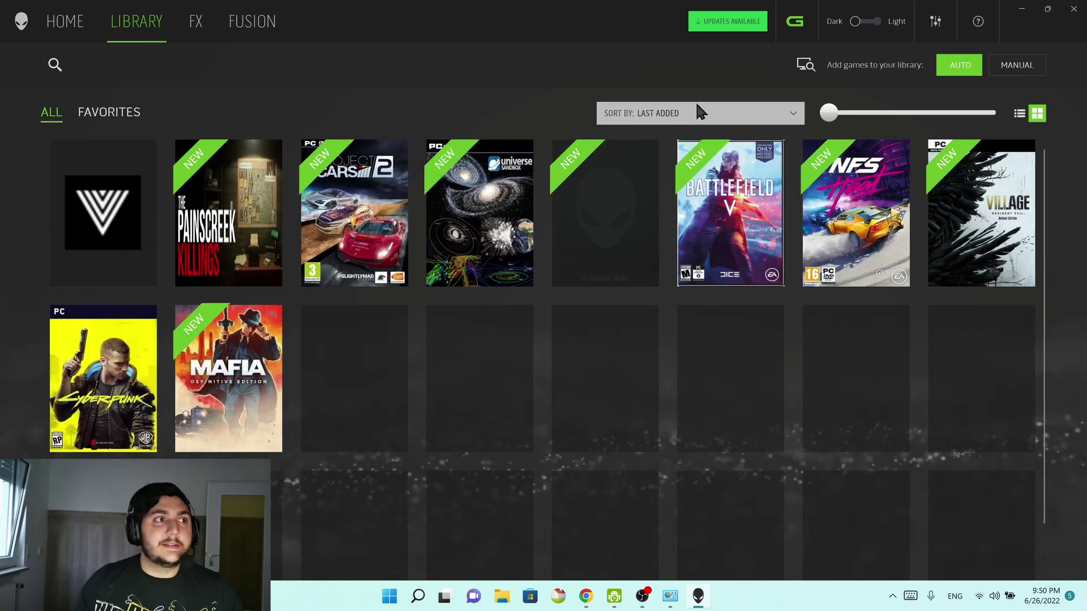
left_click(698, 112)
left_click(643, 138)
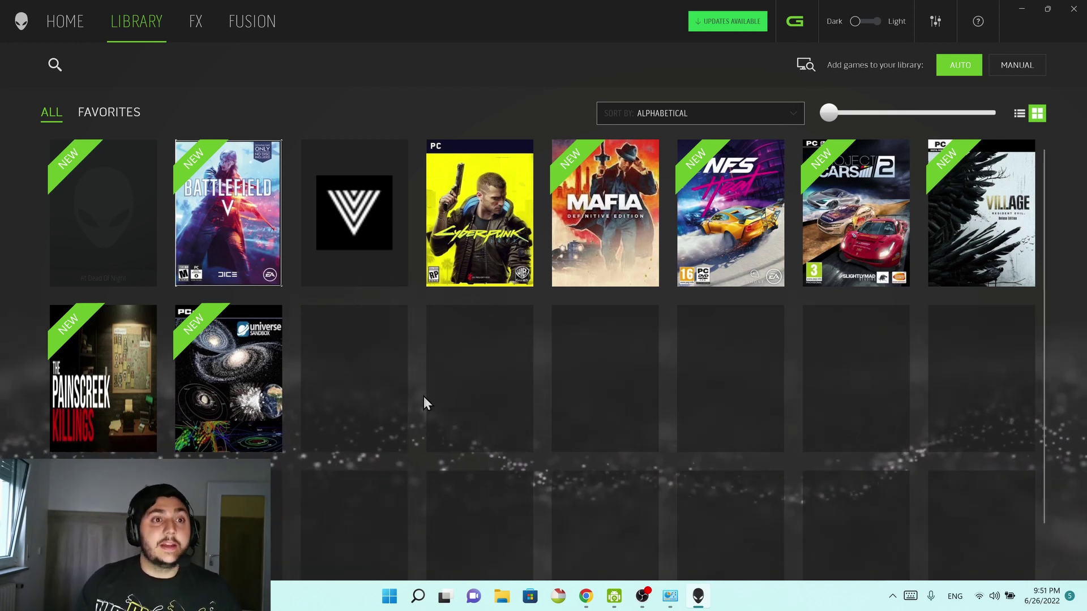
Manually add Run Superposition Benchmark from the available programs to the game library.
mouse_move(444, 205)
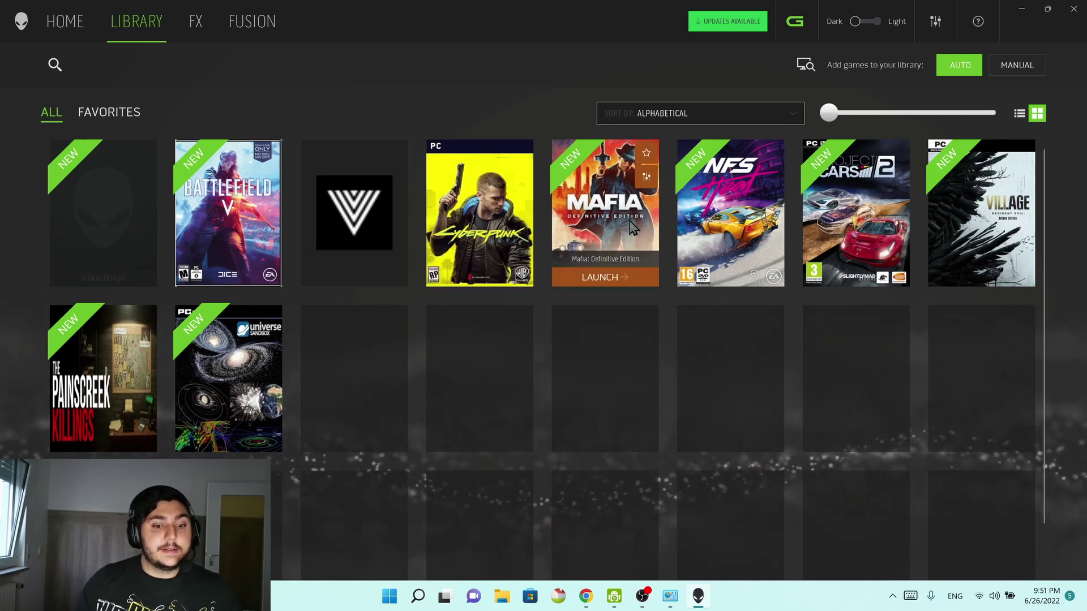
left_click(999, 71)
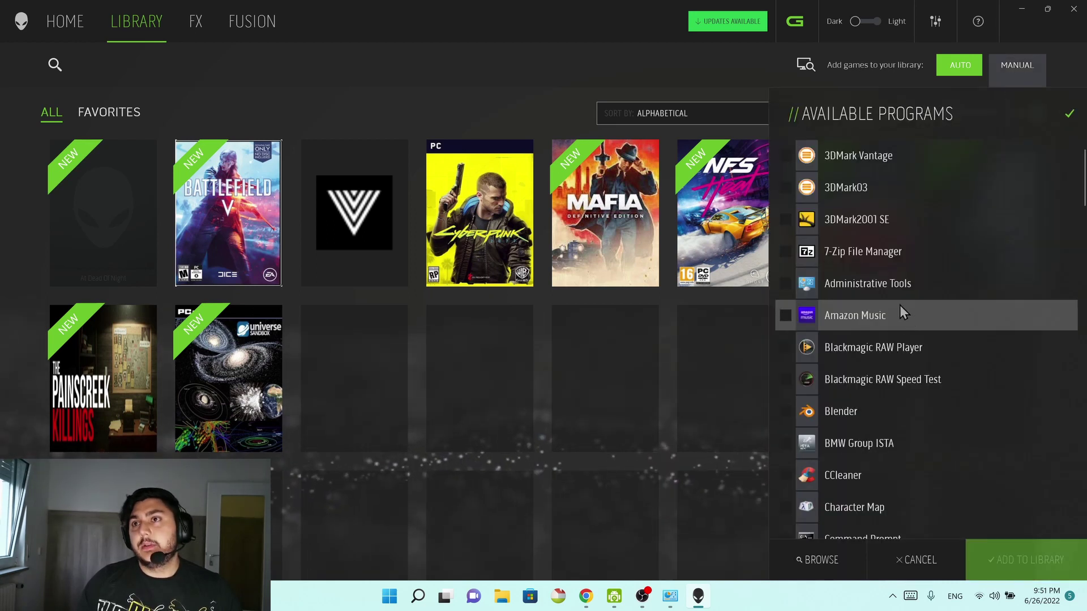
scroll(871, 209, "down", 10)
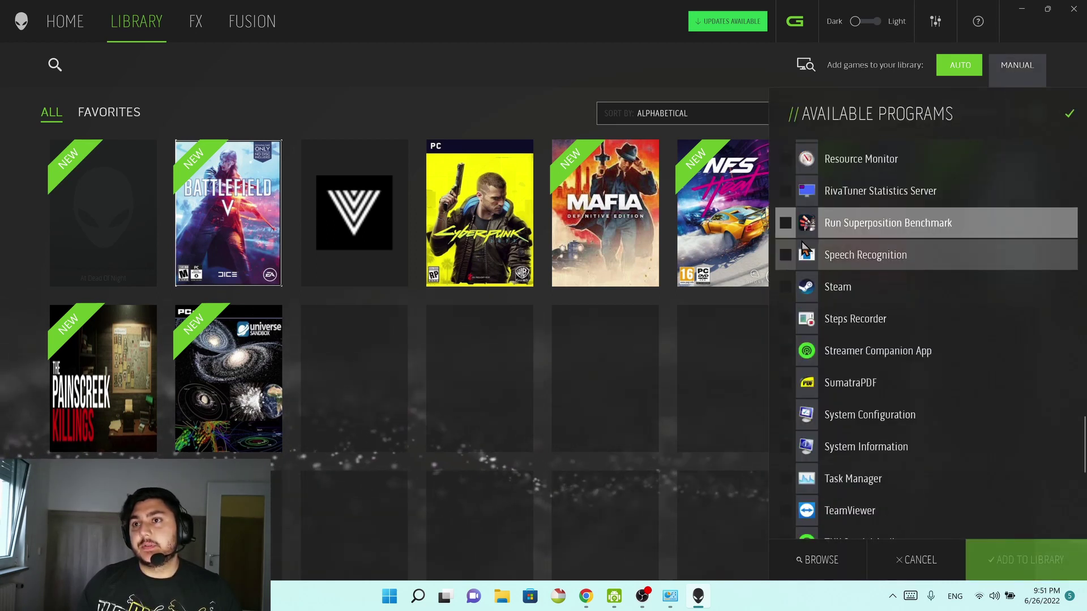
left_click(785, 222)
left_click(998, 569)
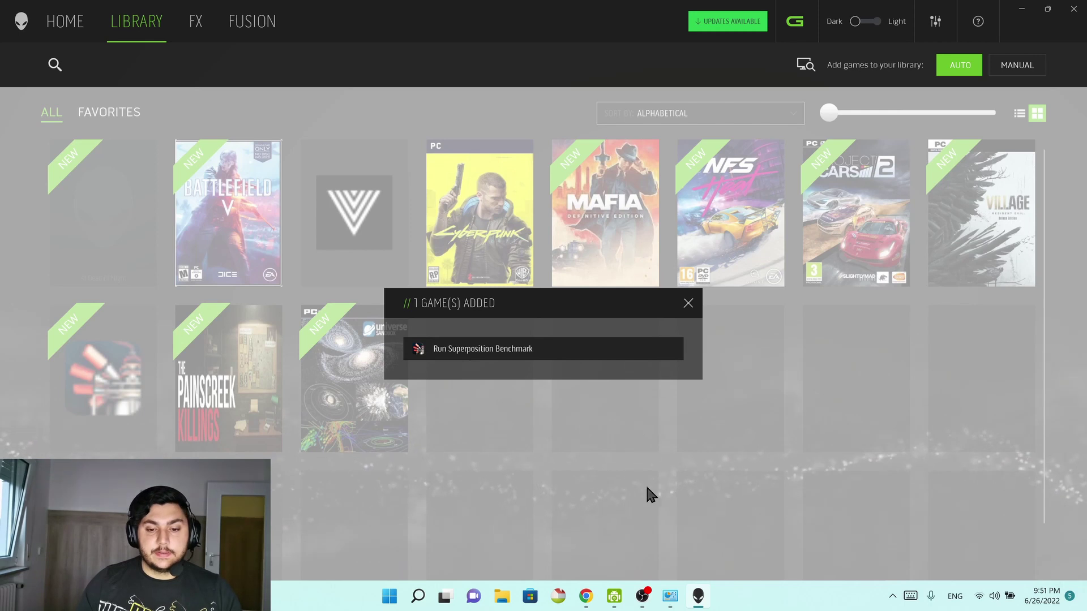
left_click(688, 304)
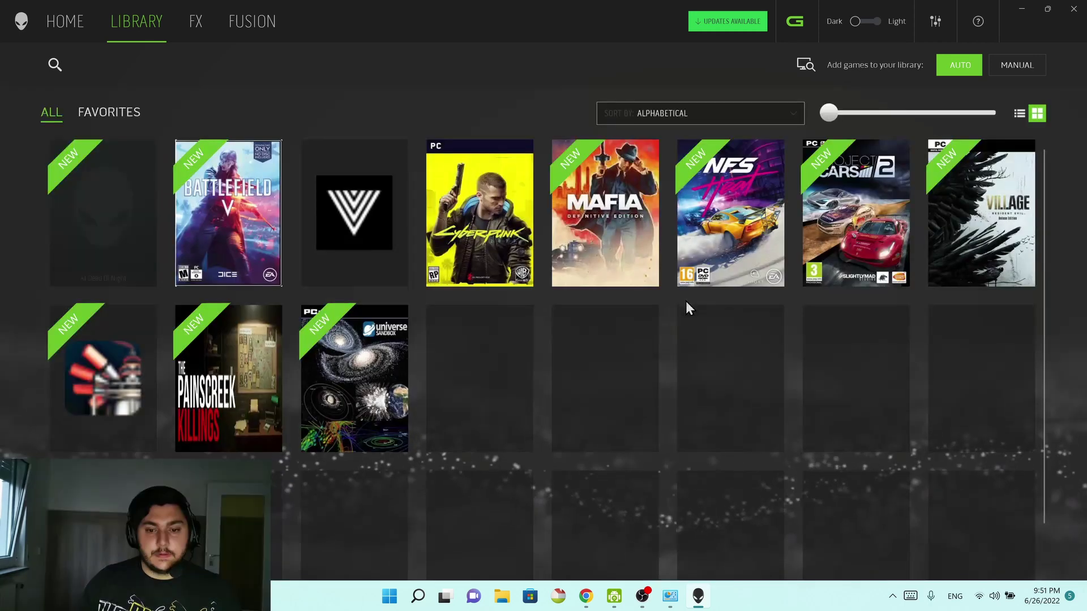
left_click(546, 66)
Examine the Universe Sandbox entry's details, theme options, and thermal and power profiles.
mouse_move(107, 378)
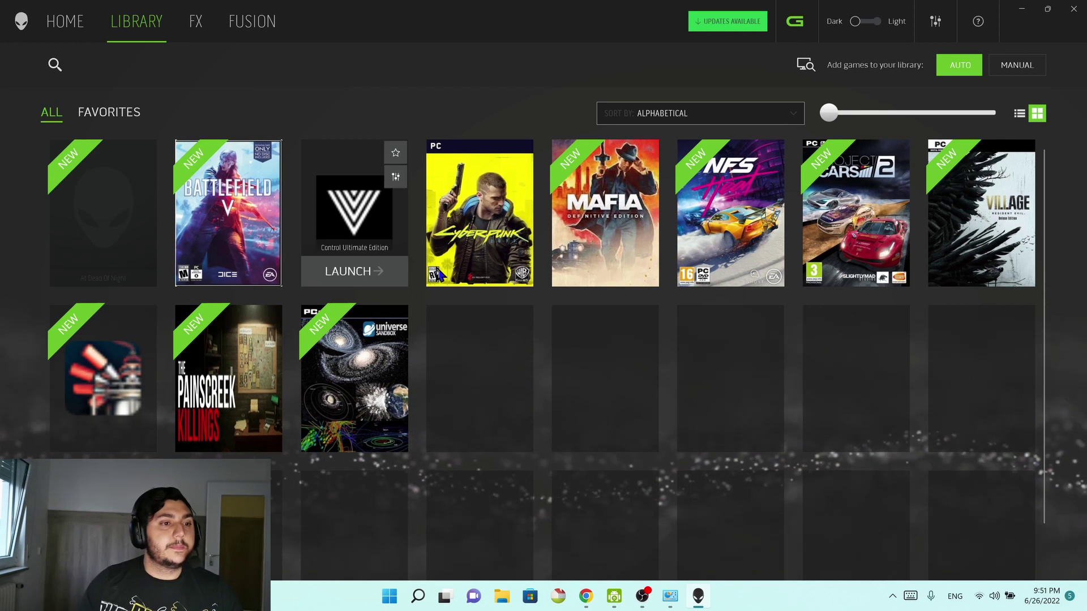
left_click(342, 387)
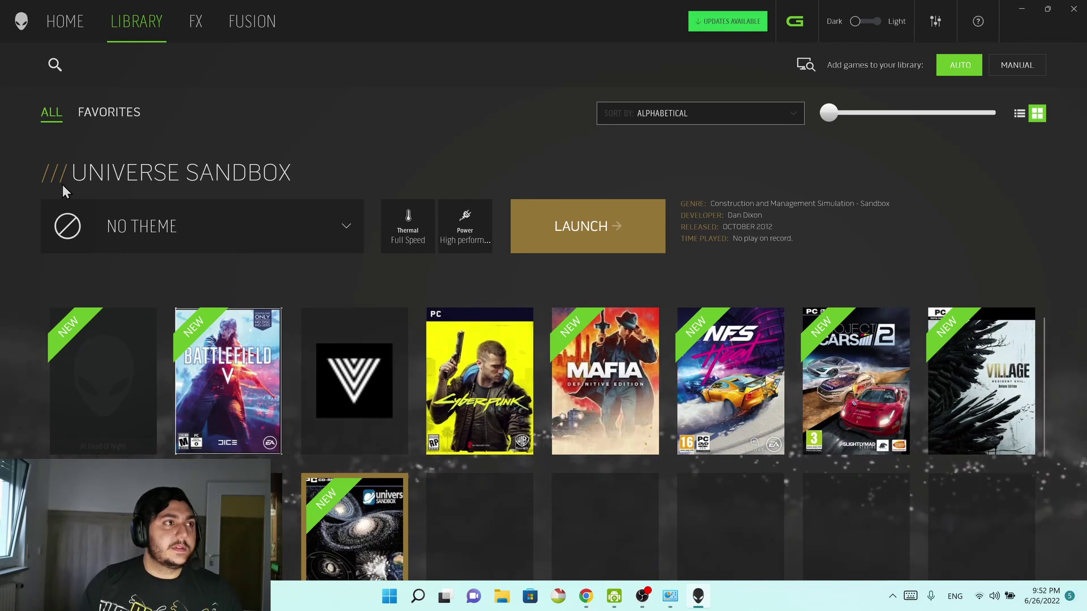
left_click(219, 232)
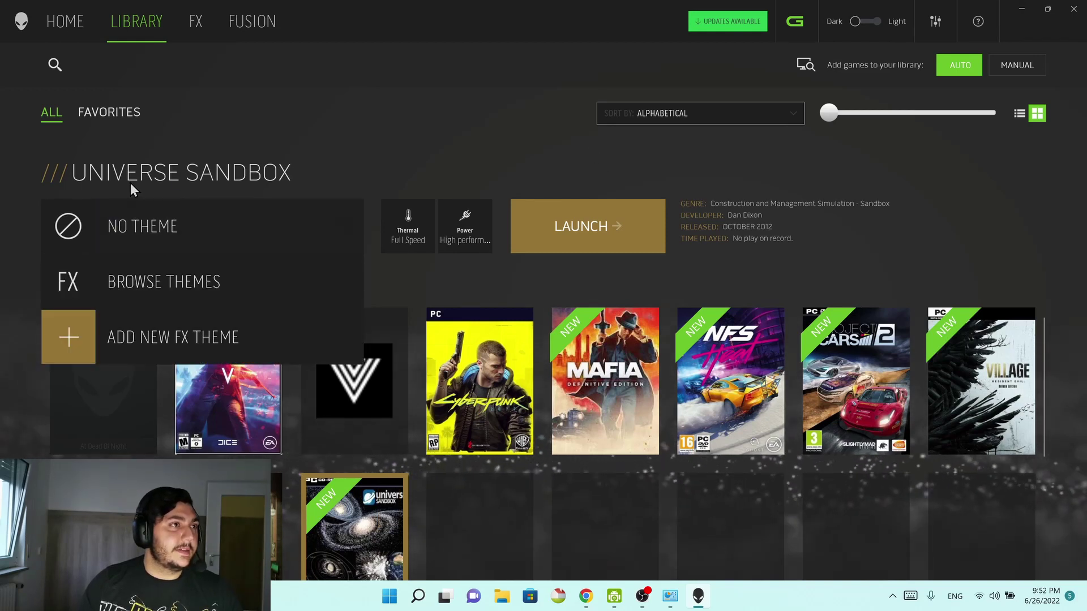
left_click(130, 182)
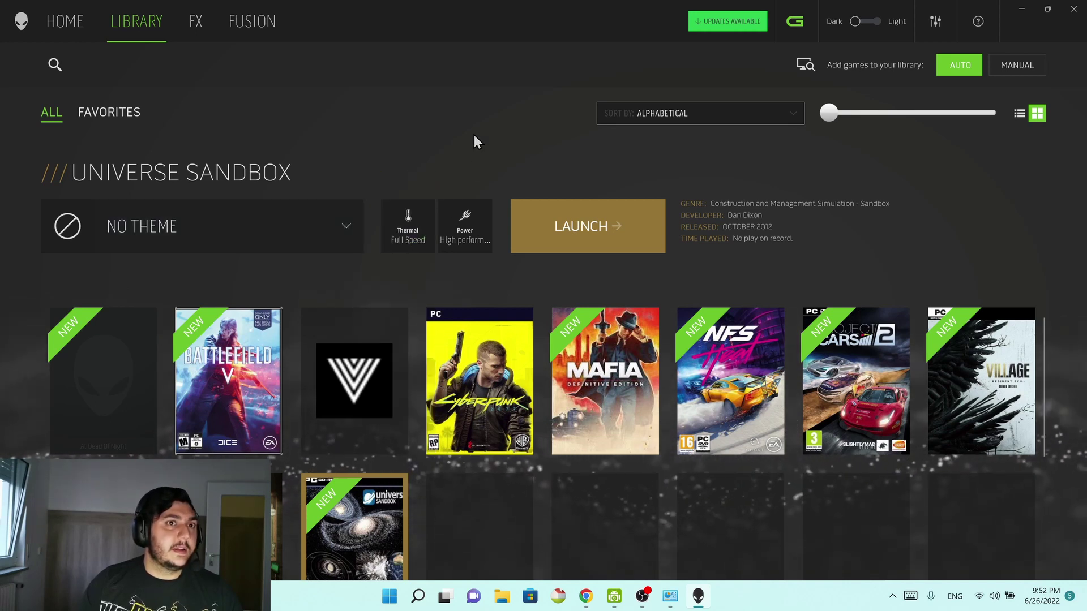
mouse_move(458, 202)
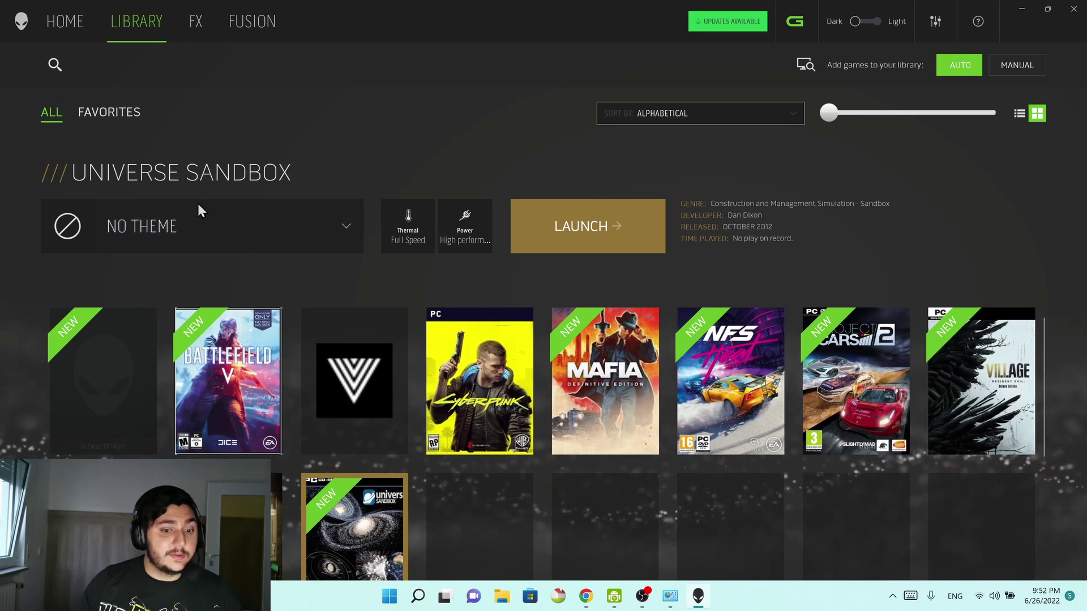
Add a new FX theme for Universe Sandbox and set its Alien Head lighting zone to the pure green preset colour.
left_click(161, 225)
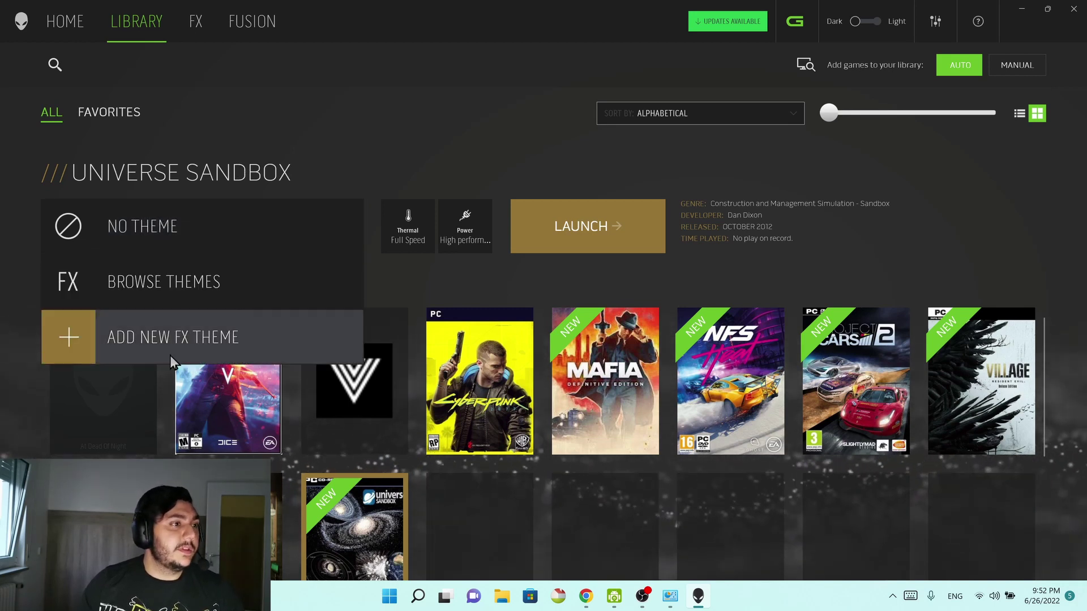
left_click(116, 342)
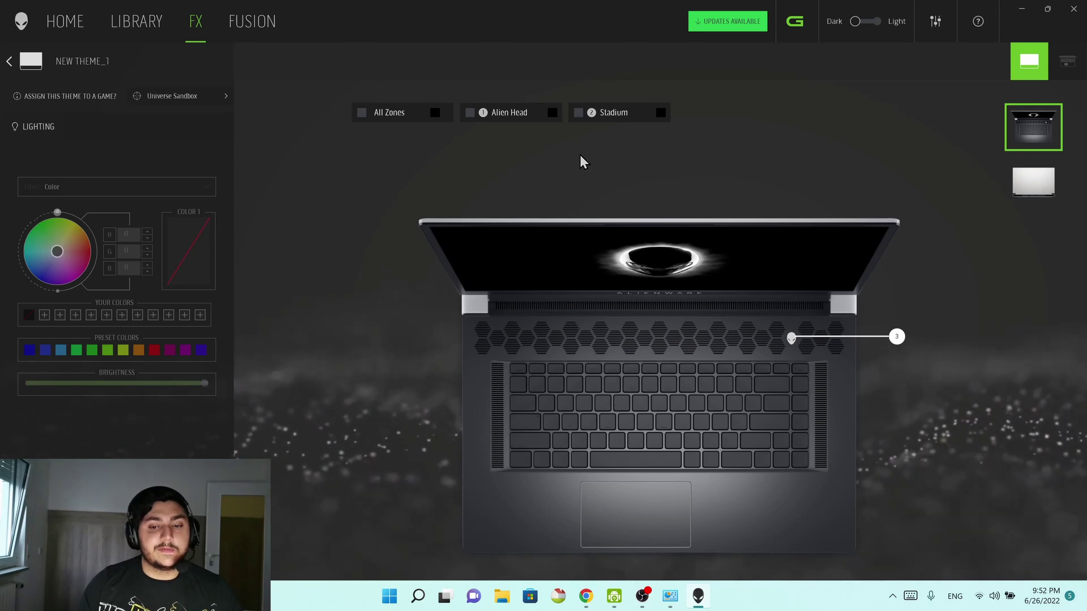
left_click(469, 113)
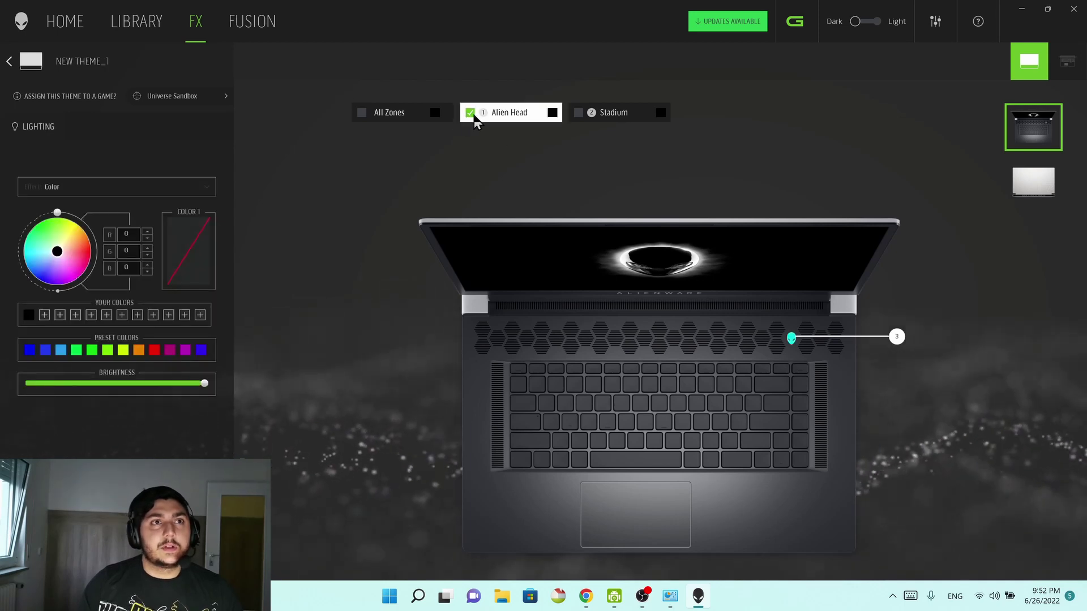
left_click(791, 351)
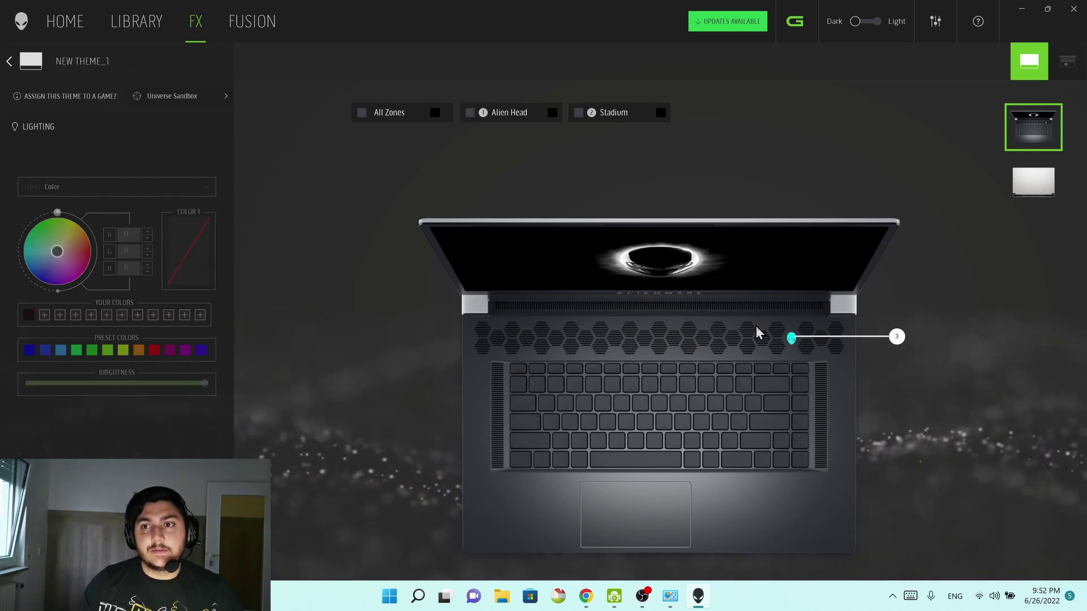
left_click(470, 112)
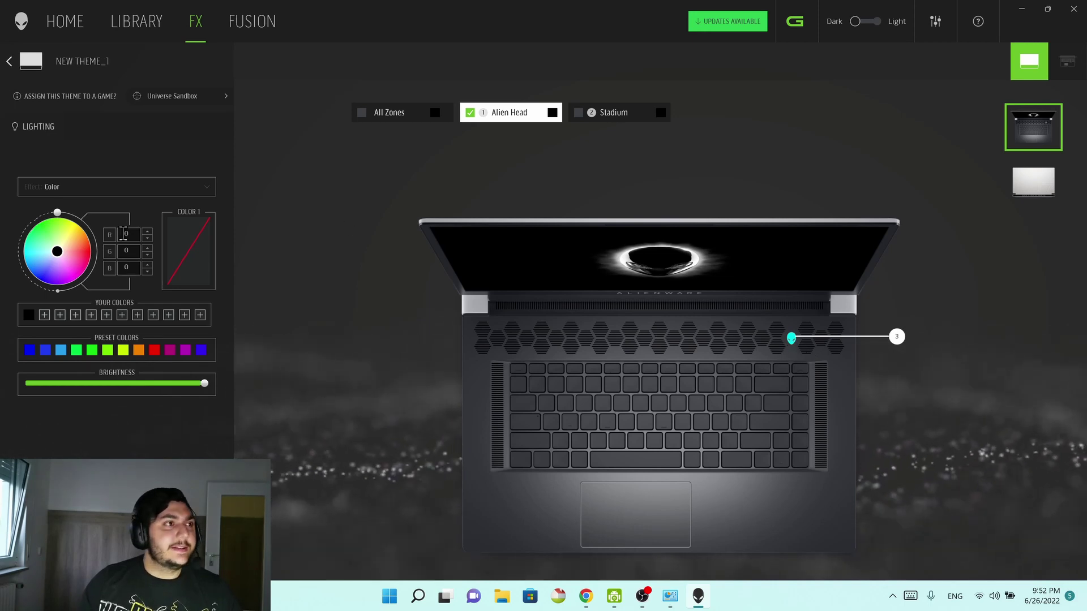
left_click(92, 351)
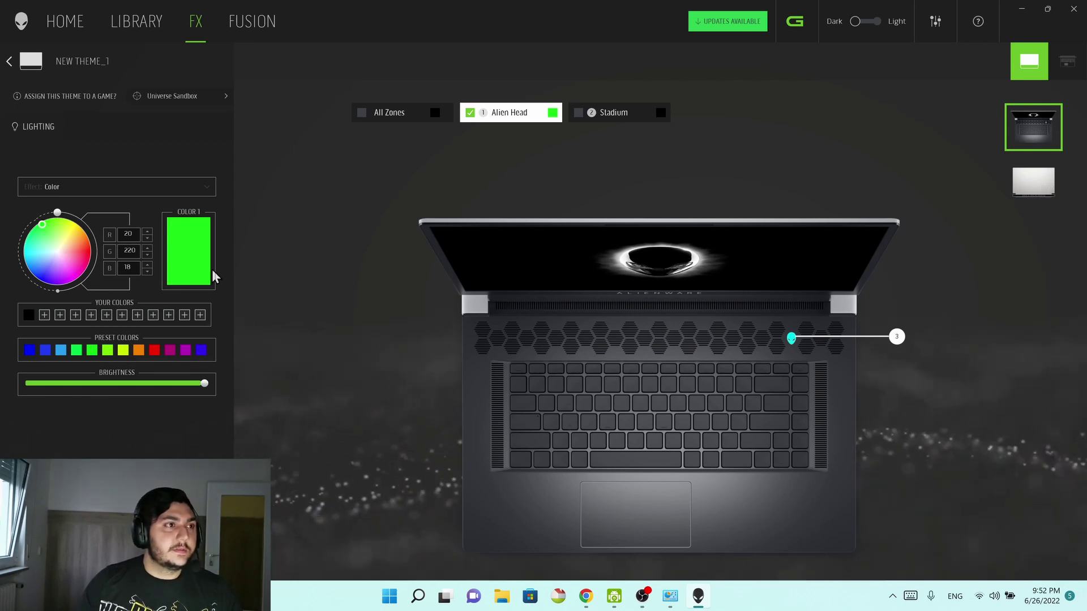
Give the Stadium lighting zone the same green (R 23, G 255, B 21), then clear the zone selection.
left_click(614, 113)
left_click(592, 115)
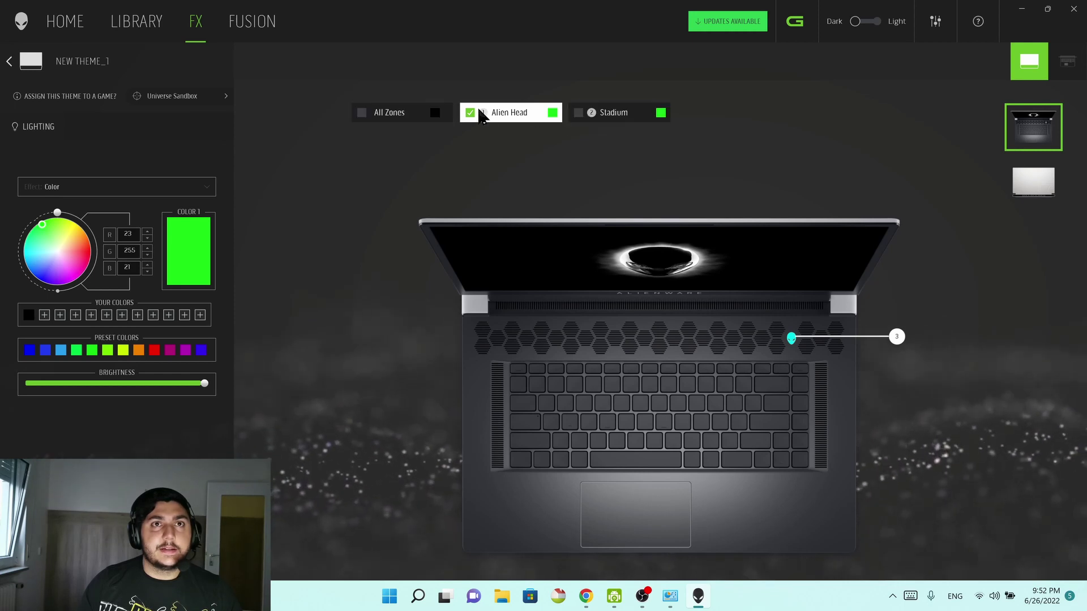
left_click(590, 119)
left_click(580, 113)
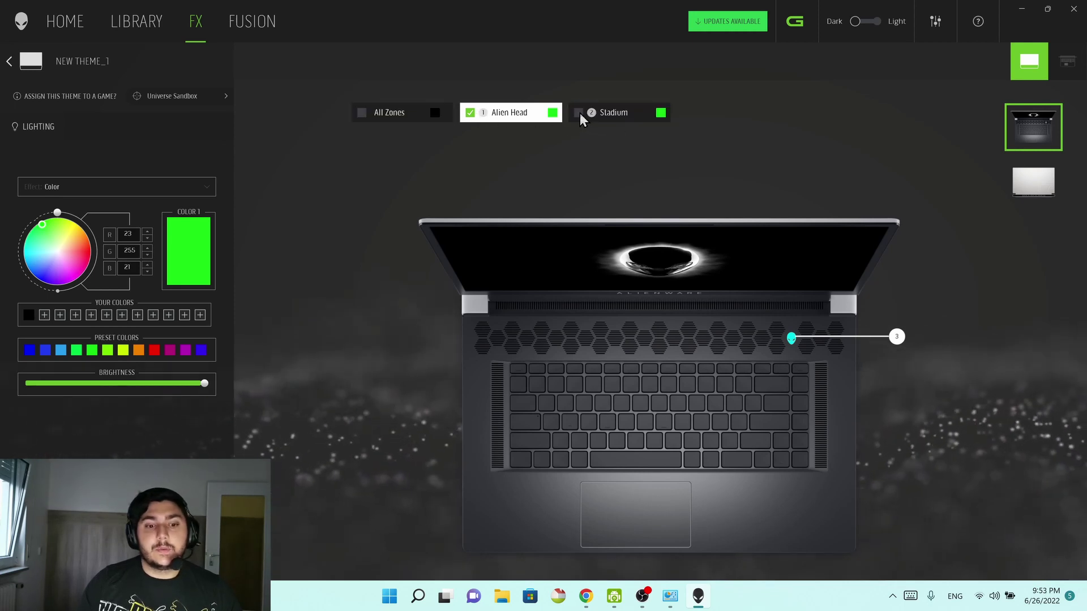
left_click(580, 114)
left_click(644, 290)
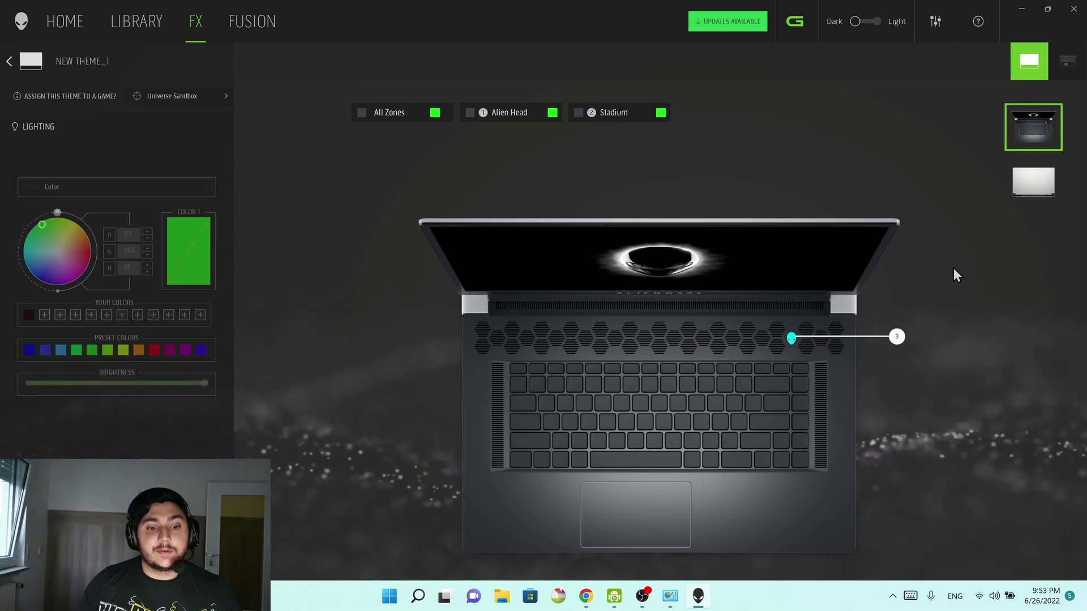
Show the laptop's lid view and highlight the Alien Head and Stadium zones in turn to locate each one.
left_click(1029, 170)
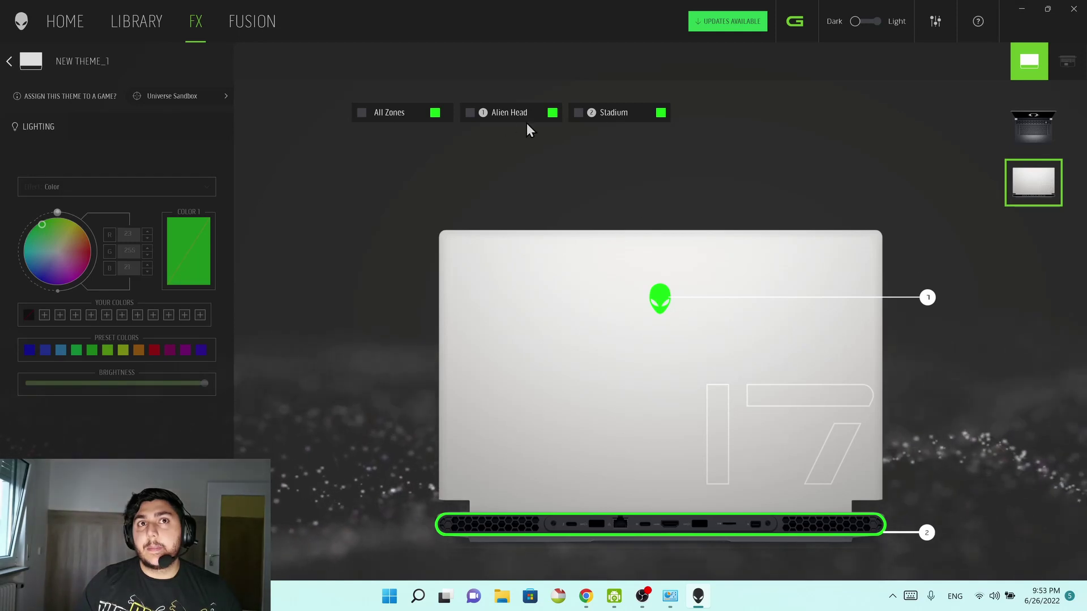
left_click(470, 113)
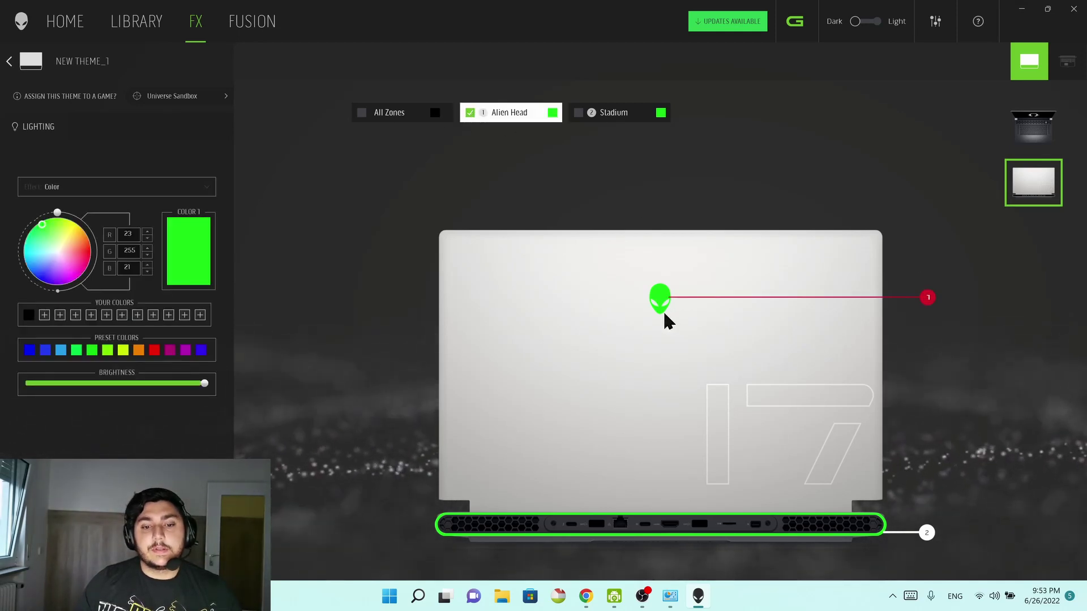
left_click(633, 123)
left_click(490, 116)
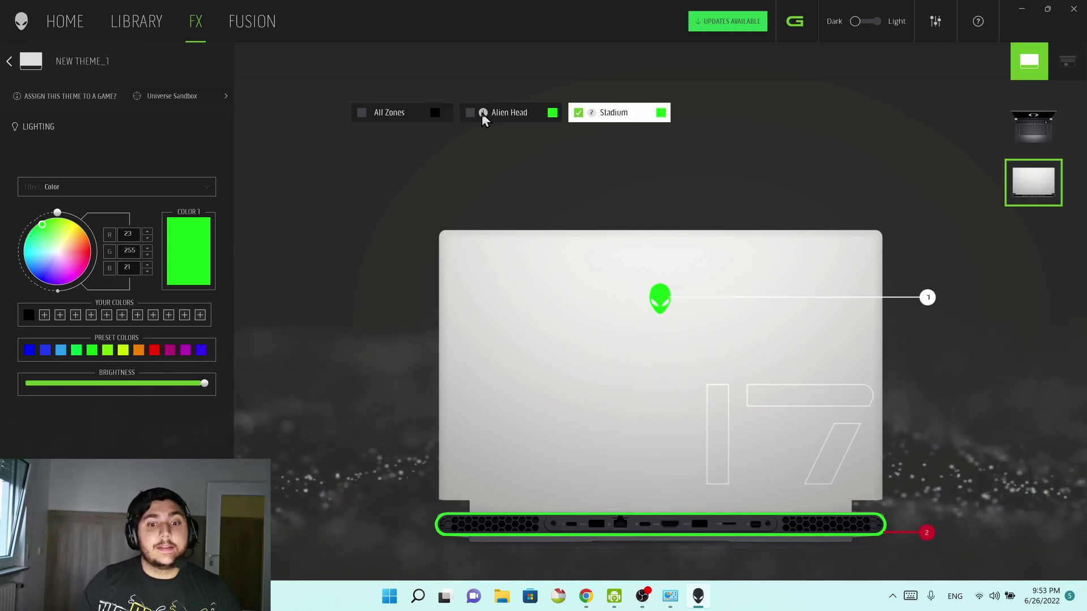
left_click(927, 298)
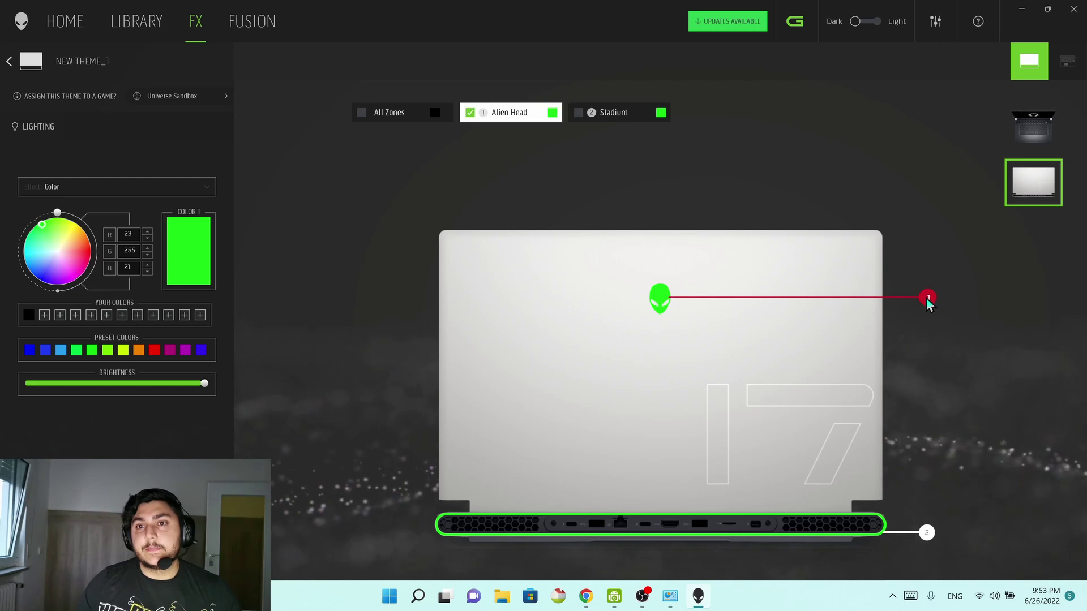
left_click(927, 532)
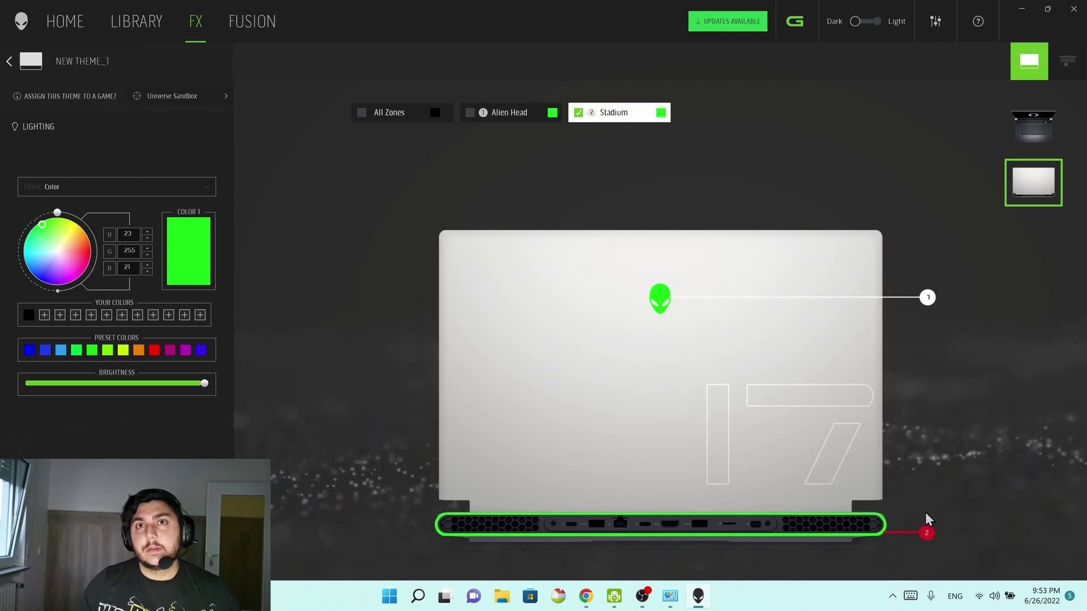
Set the Alien Head zone of NEW THEME_1 to the red preset color.
left_click(927, 299)
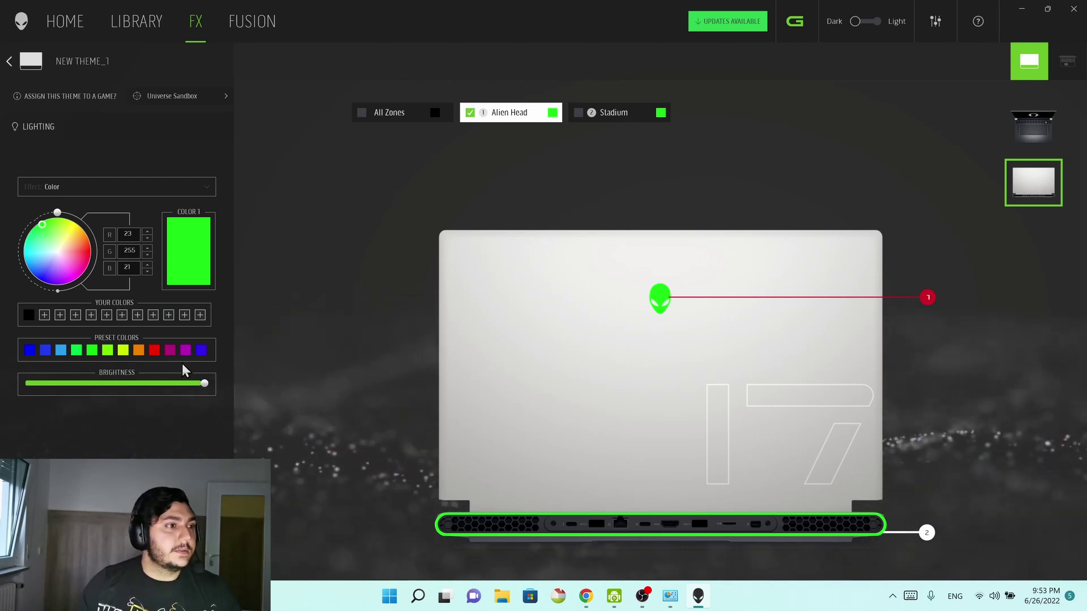
left_click(155, 351)
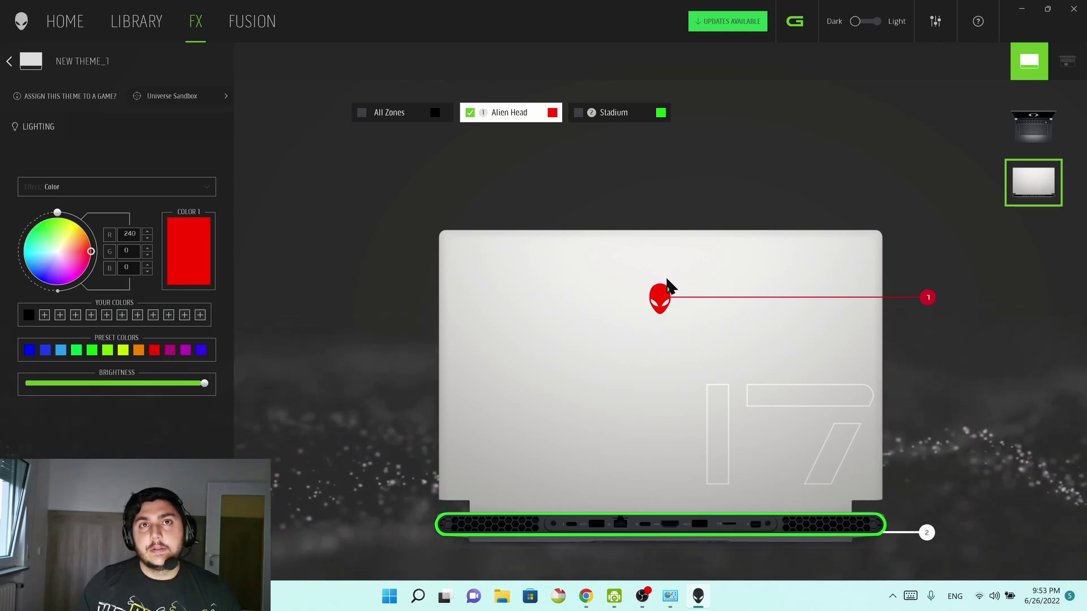
left_click(636, 161)
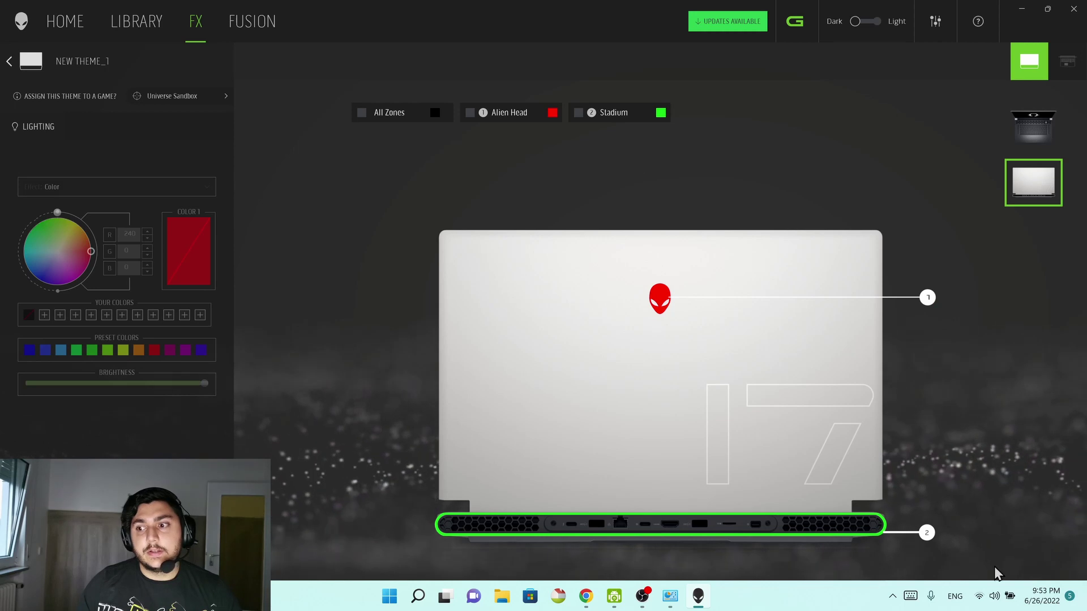
Set the Stadium zone to the light blue preset color and deselect it to save the theme.
left_click(926, 533)
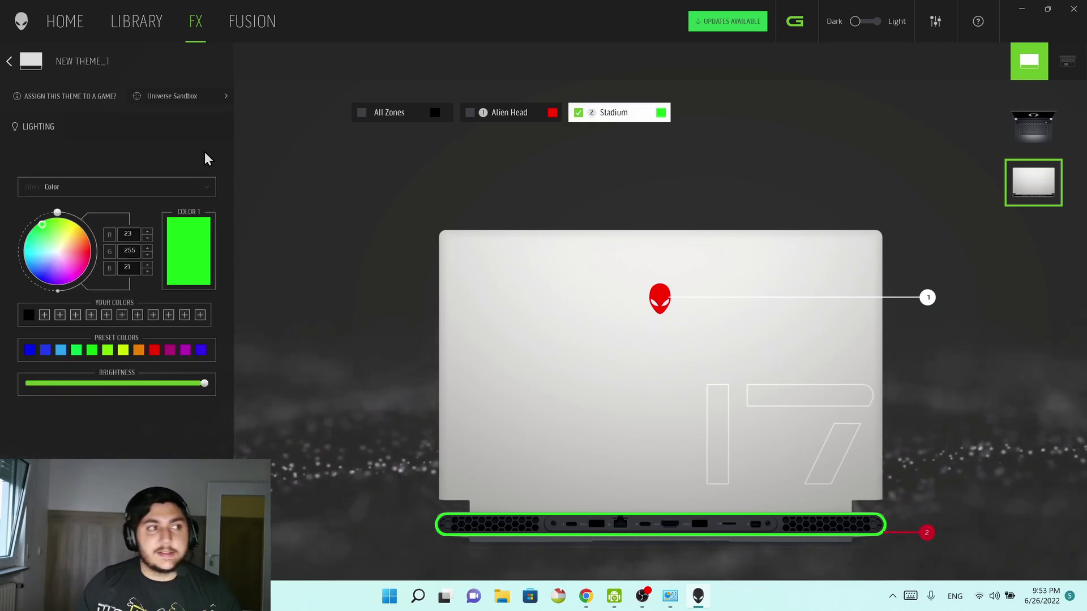
left_click(57, 351)
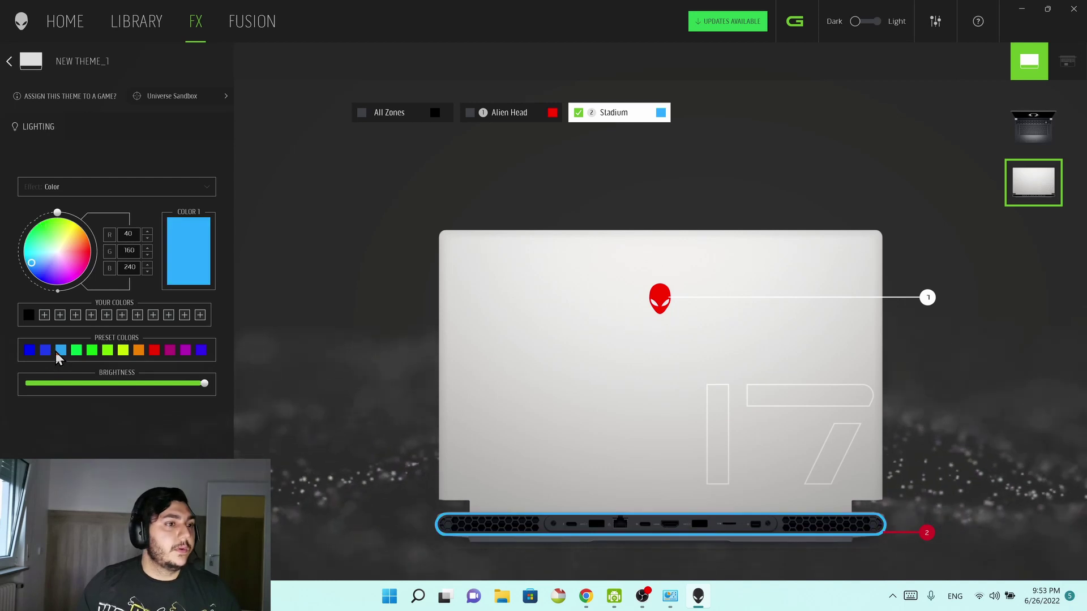
left_click(808, 131)
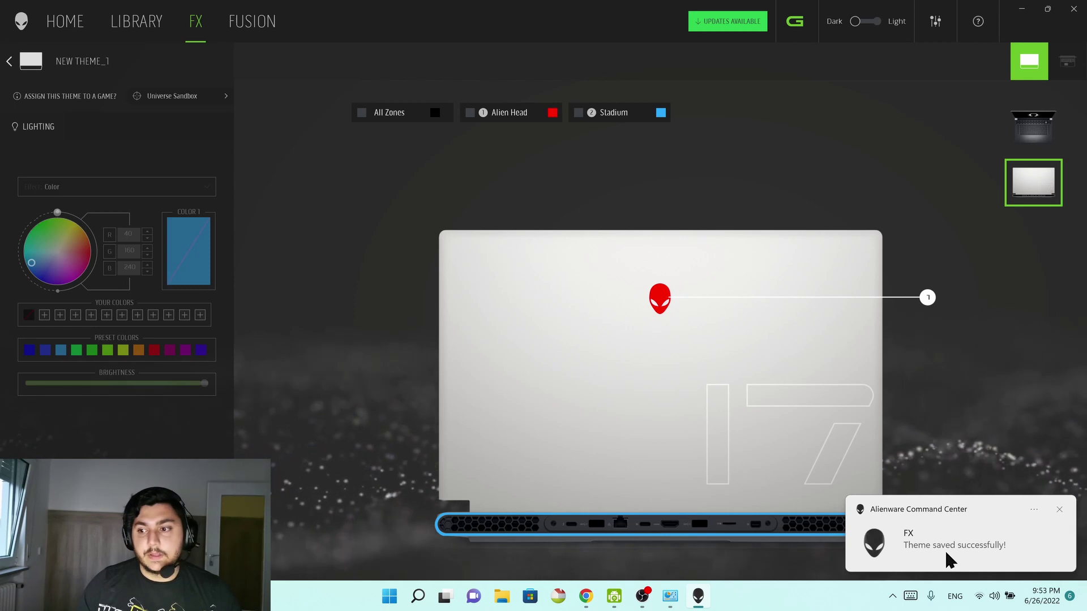
Check the game library for the theme assigned to Universe Sandbox.
left_click(122, 41)
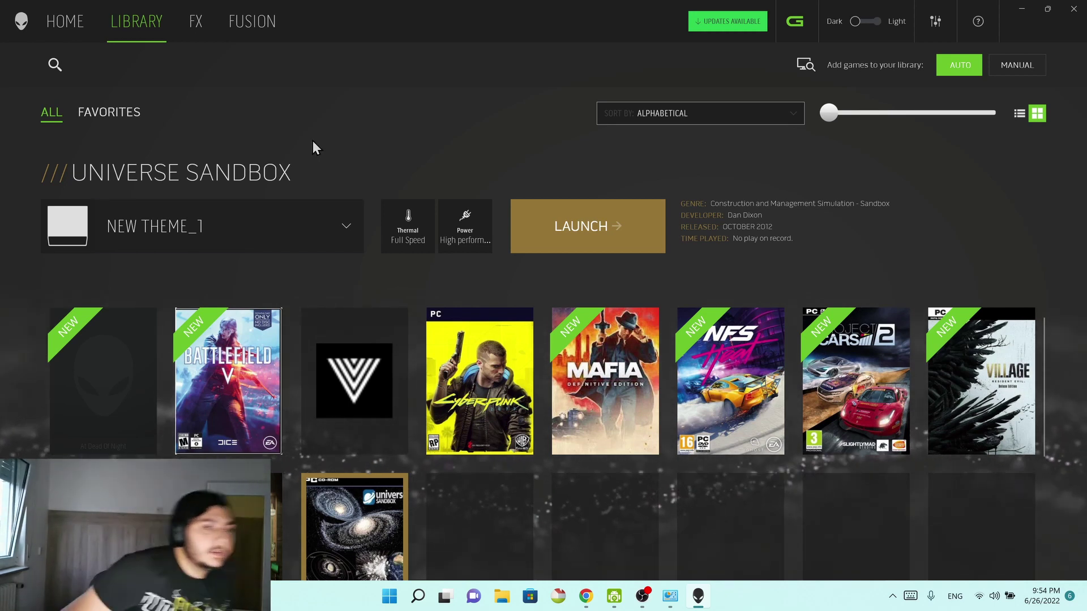
mouse_move(221, 360)
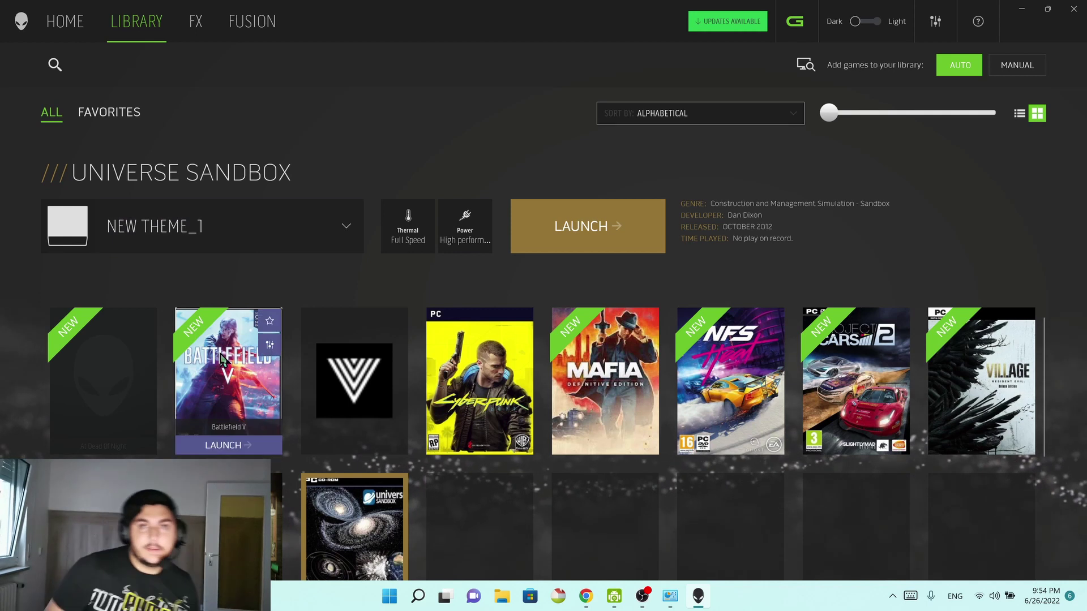
Return to the FX themes and open the Active Default Theme's lighting for the Alienware x17 R2 device.
left_click(195, 23)
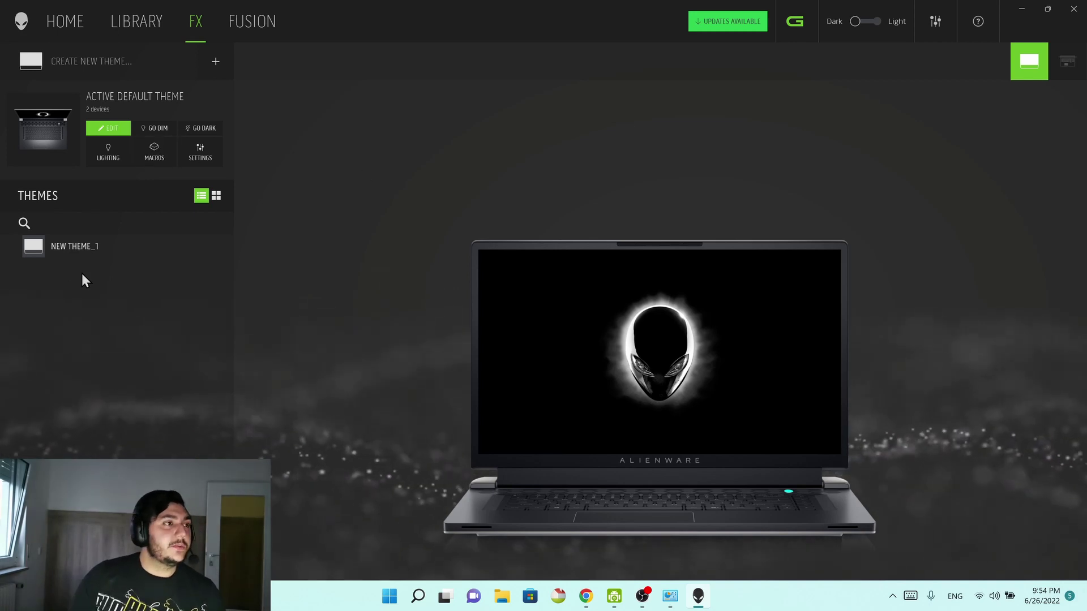
mouse_move(56, 252)
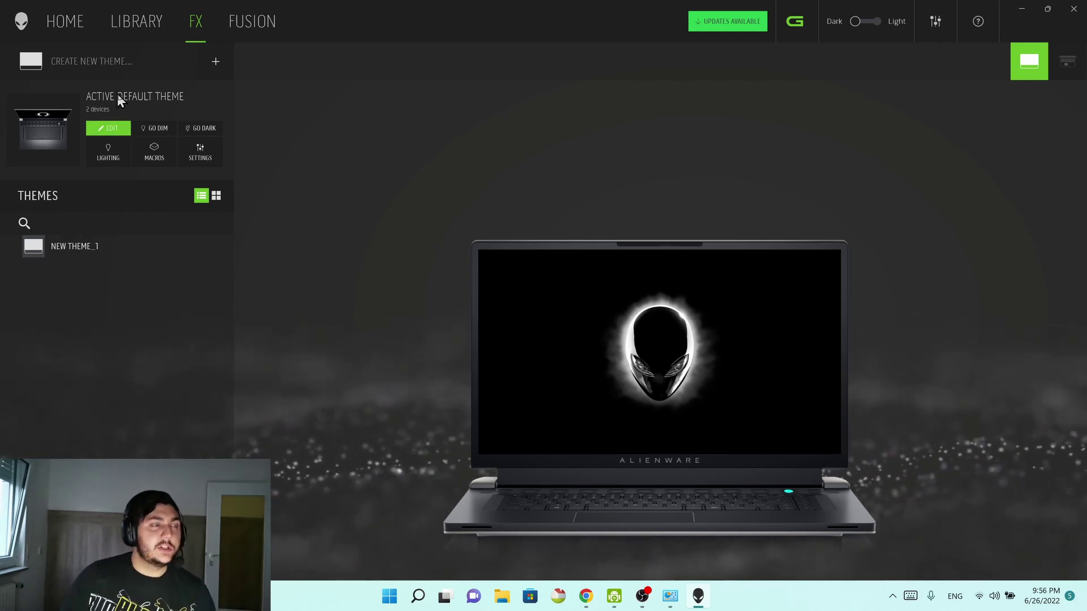
left_click(107, 164)
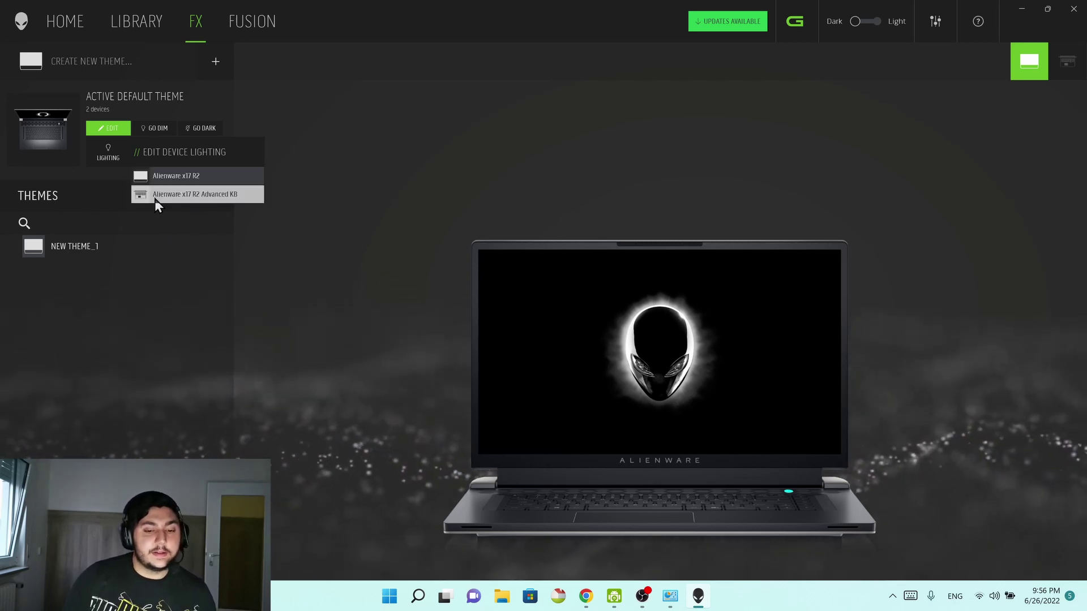
left_click(181, 177)
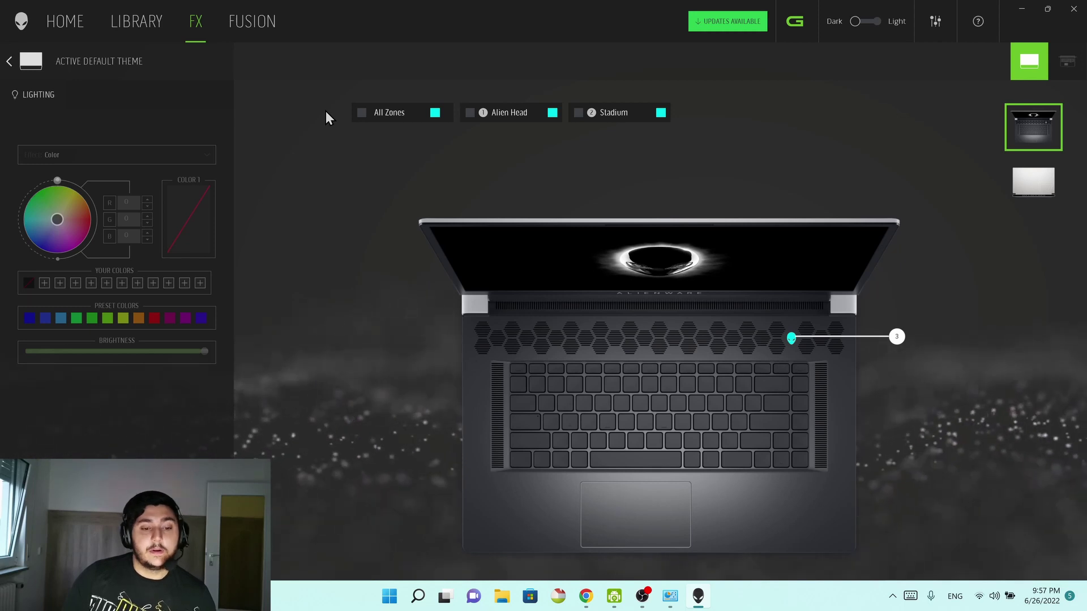
Select all zones and look through the available lighting effects without choosing one.
left_click(362, 112)
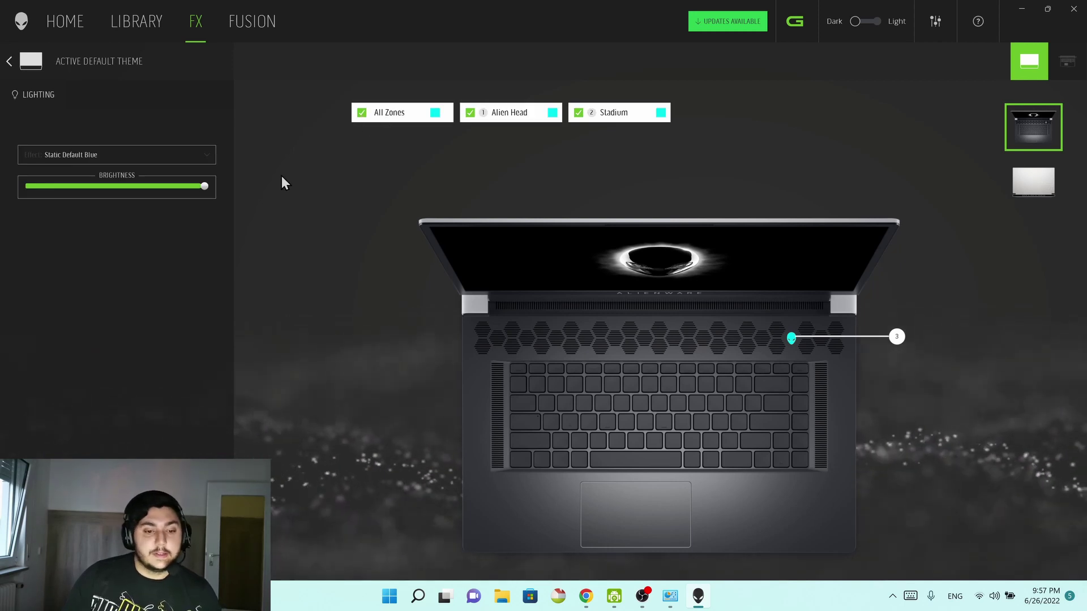
left_click(180, 155)
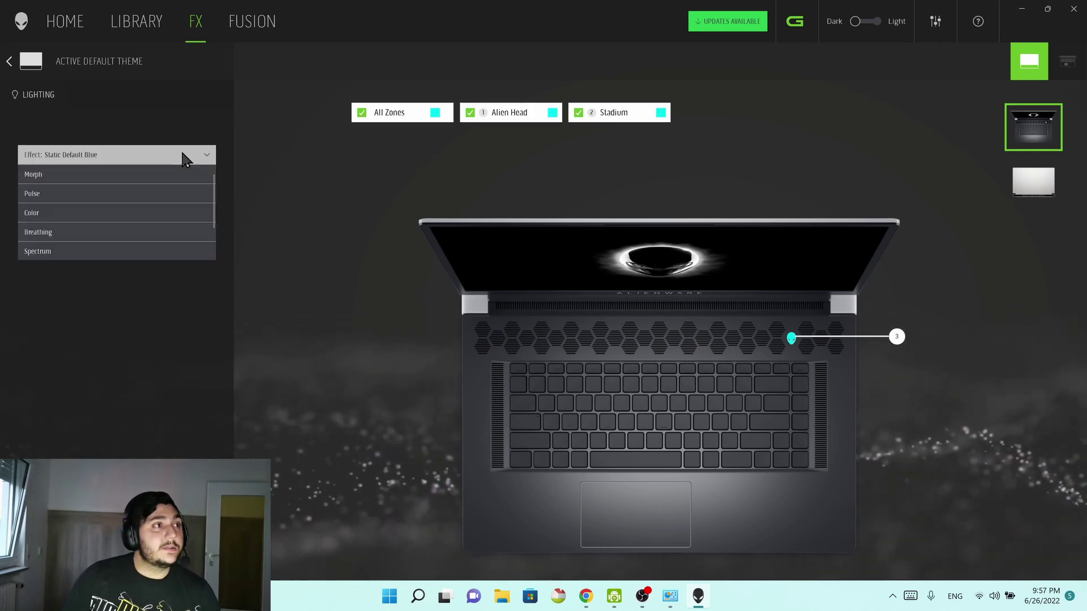
left_click(127, 109)
left_click(112, 156)
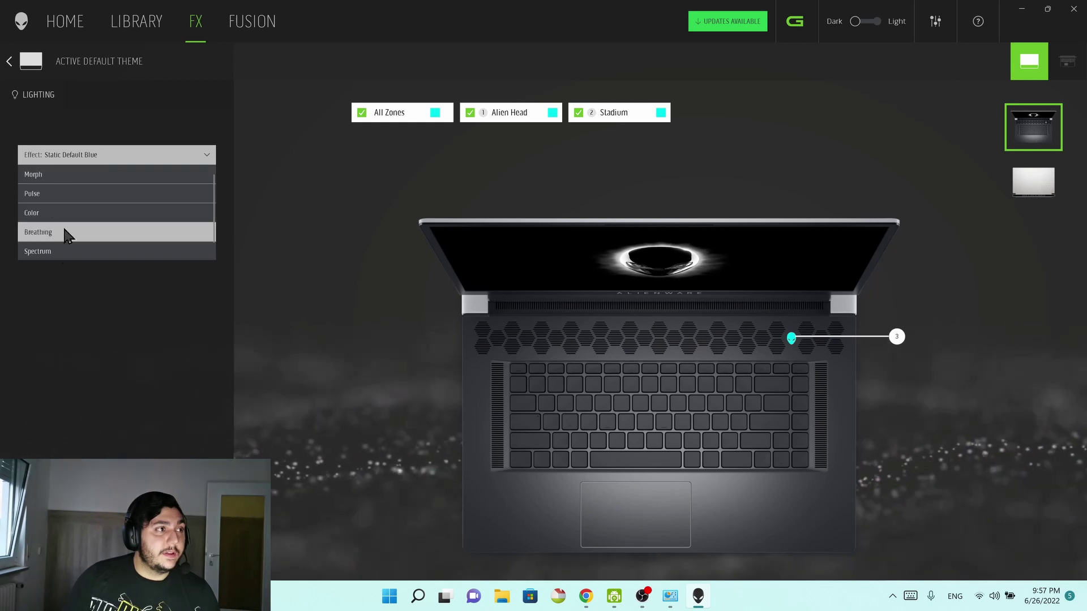
scroll(70, 224, "down", 2)
scroll(70, 241, "up", 2)
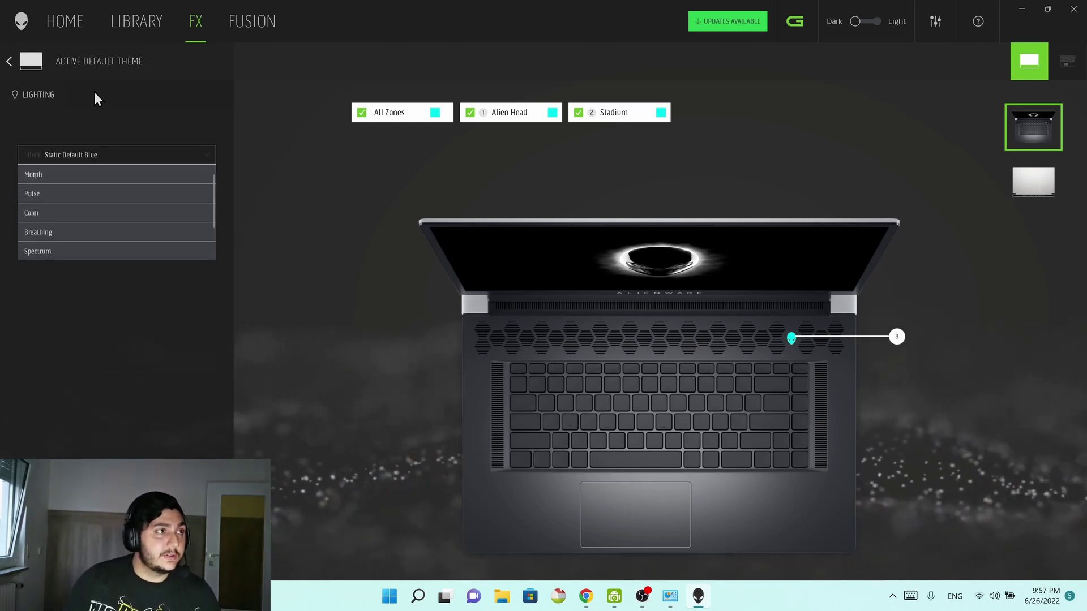
left_click(122, 158)
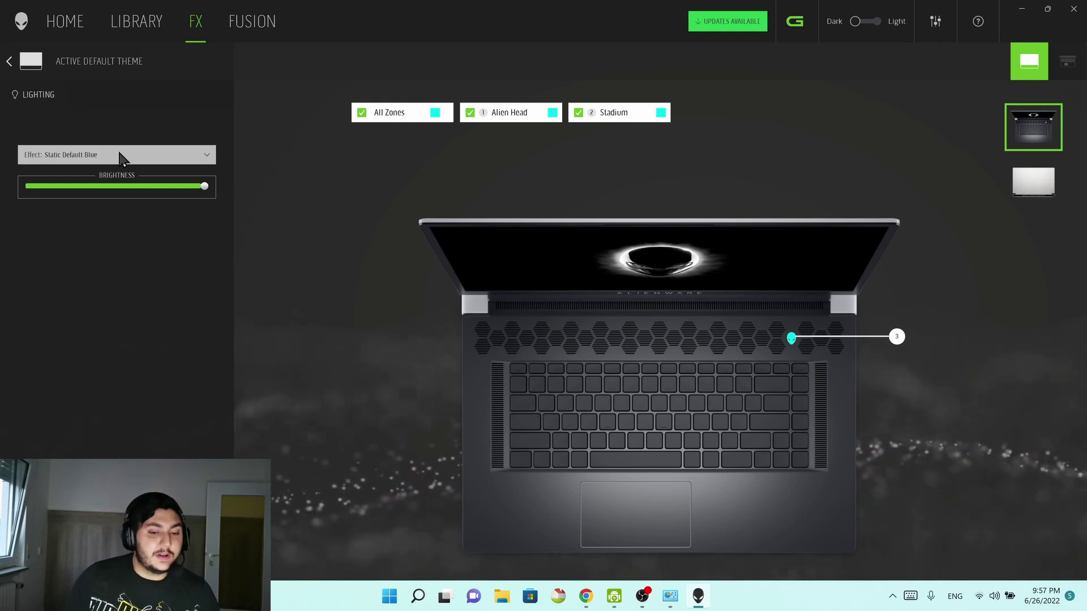
left_click(181, 155)
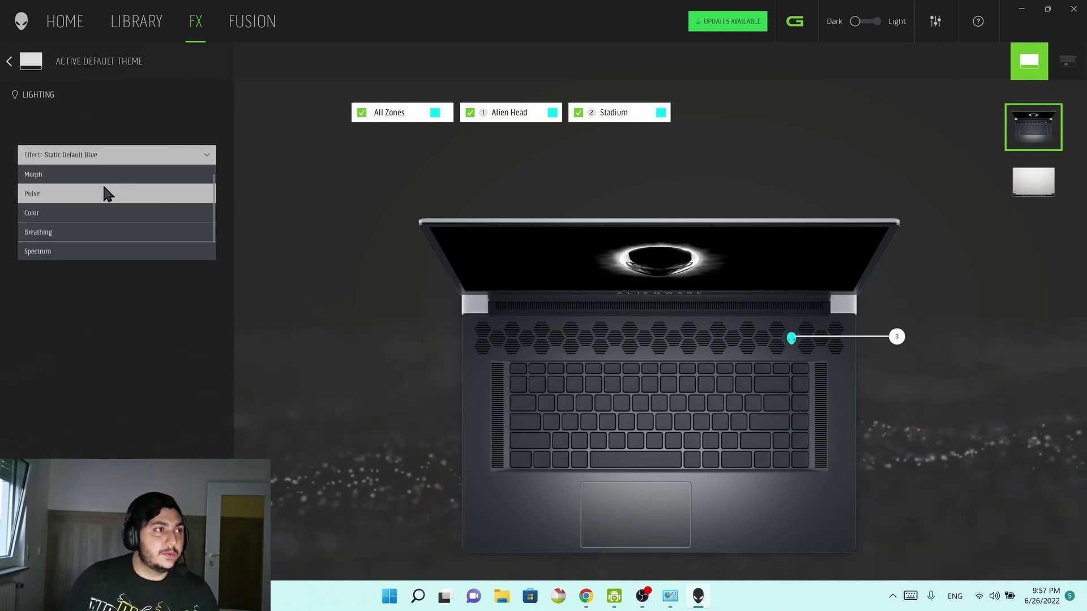
left_click(204, 151)
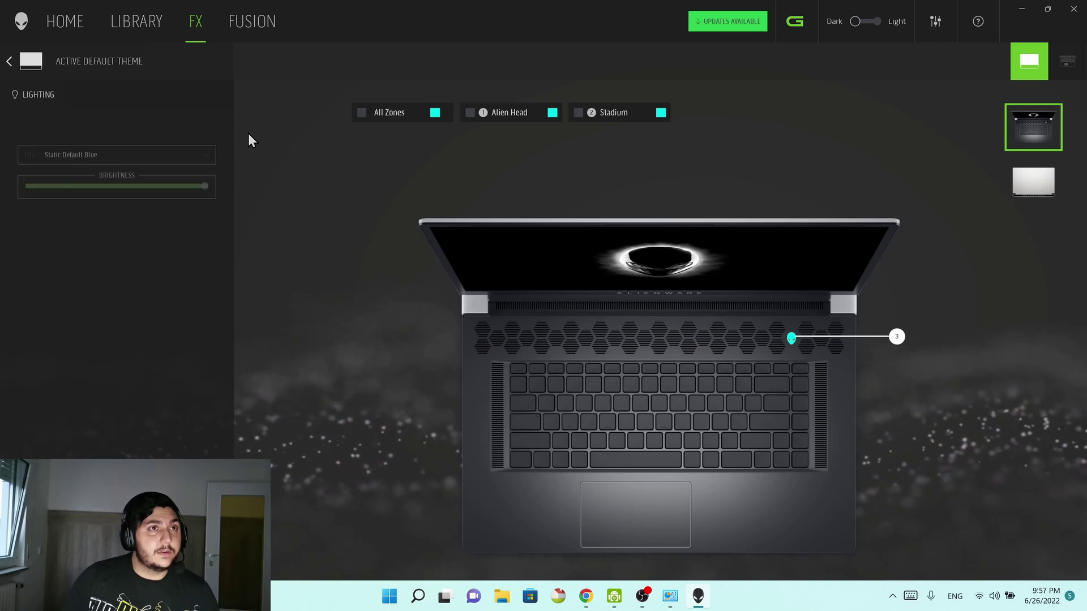
Apply the Color effect to all zones with red (R 255, G 0, B 16), then view it on the lid.
left_click(361, 113)
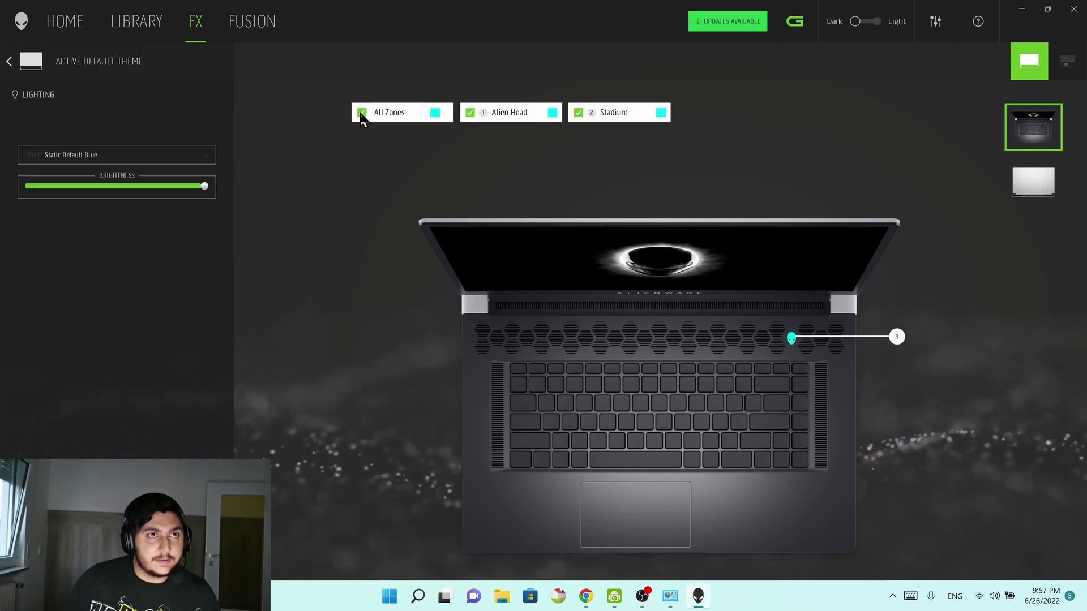
left_click(176, 160)
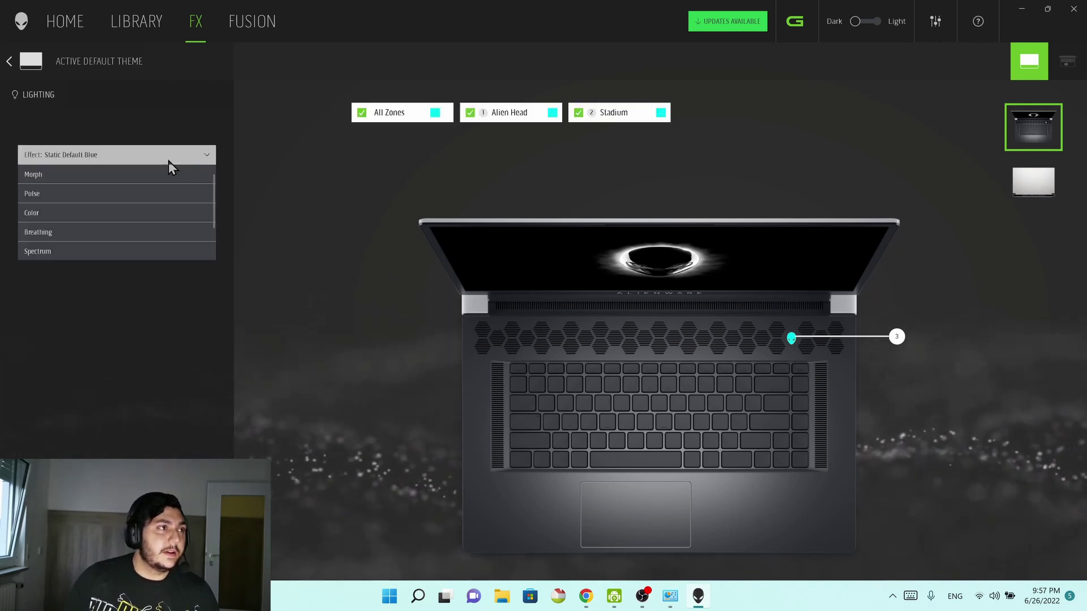
left_click(54, 219)
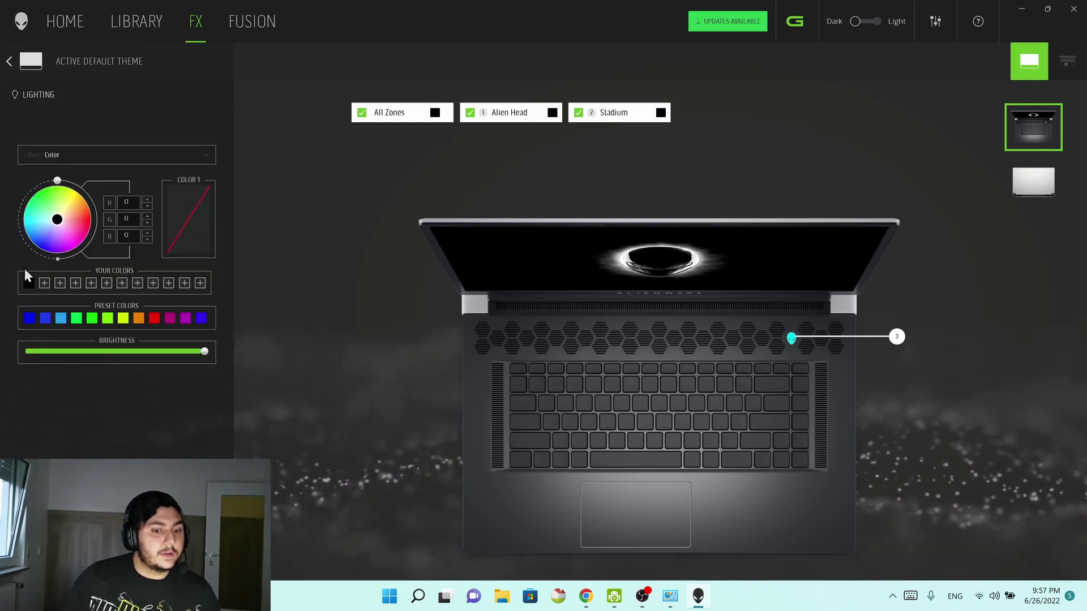
left_click_drag(57, 222, 96, 229)
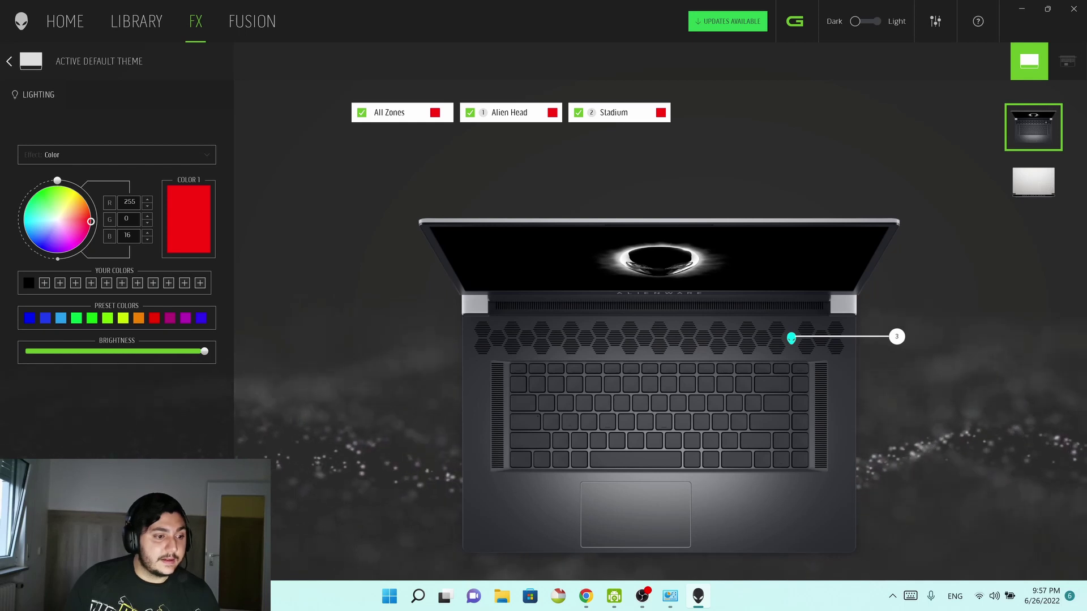
left_click(459, 173)
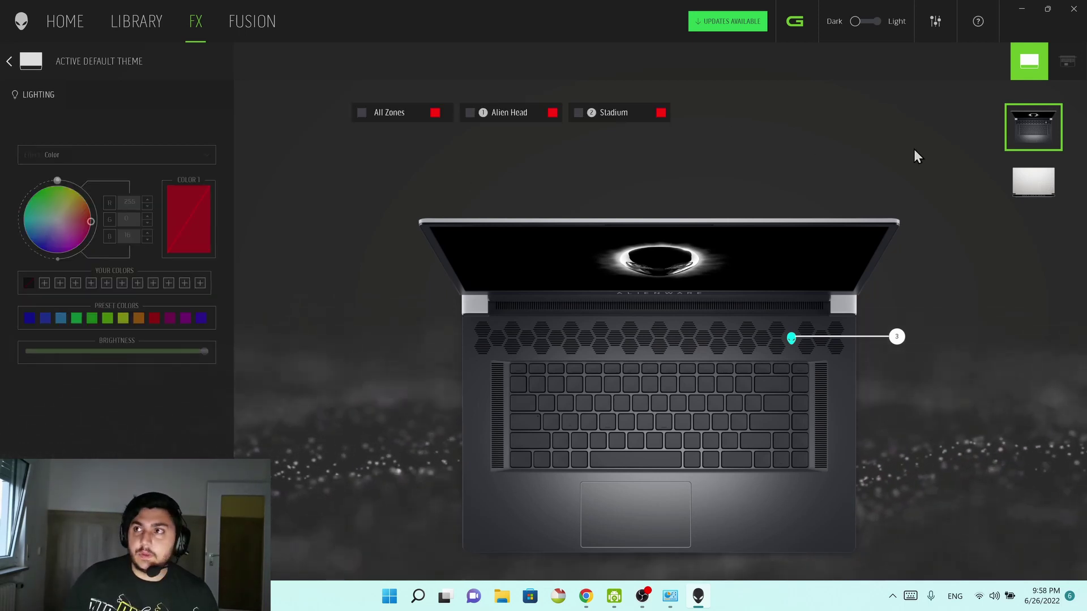
left_click(1054, 192)
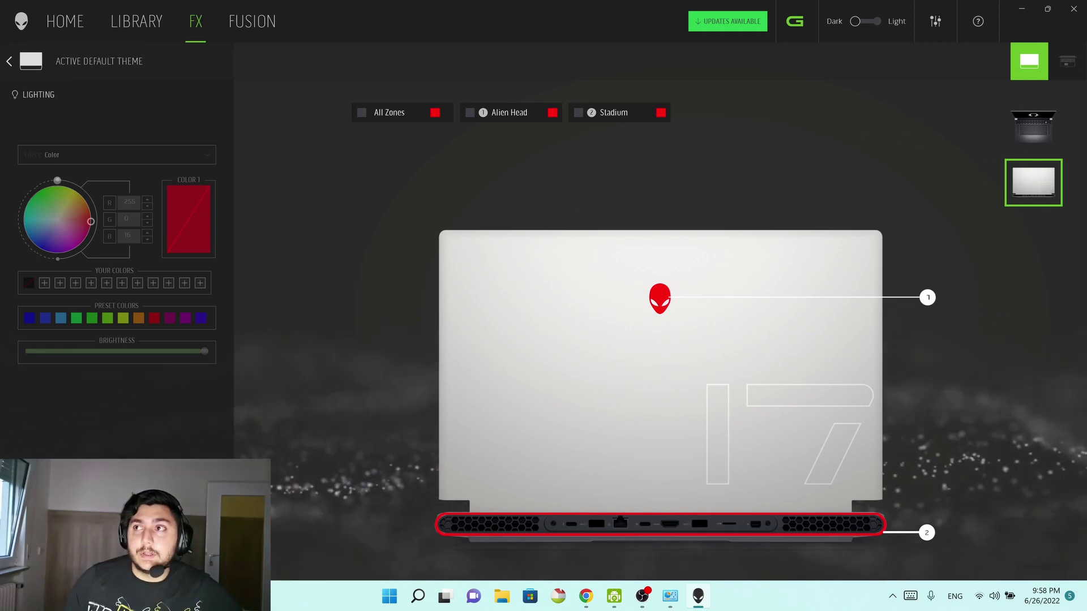
Switch to the keyboard's lighting, select all keys and apply the Rainbow Wave effect with the duration at low (0).
left_click(1064, 68)
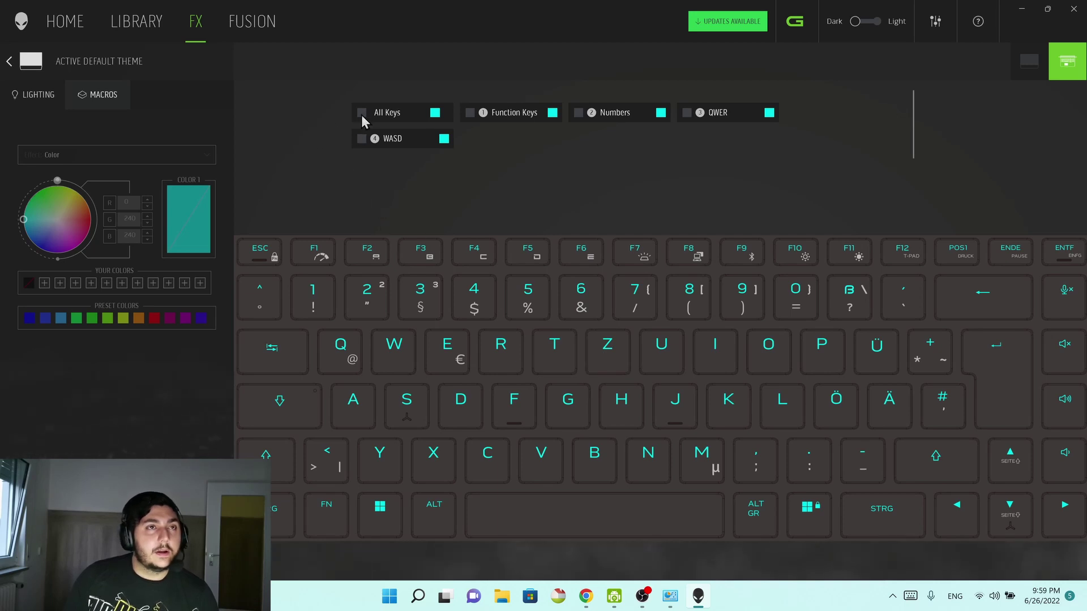
left_click(361, 113)
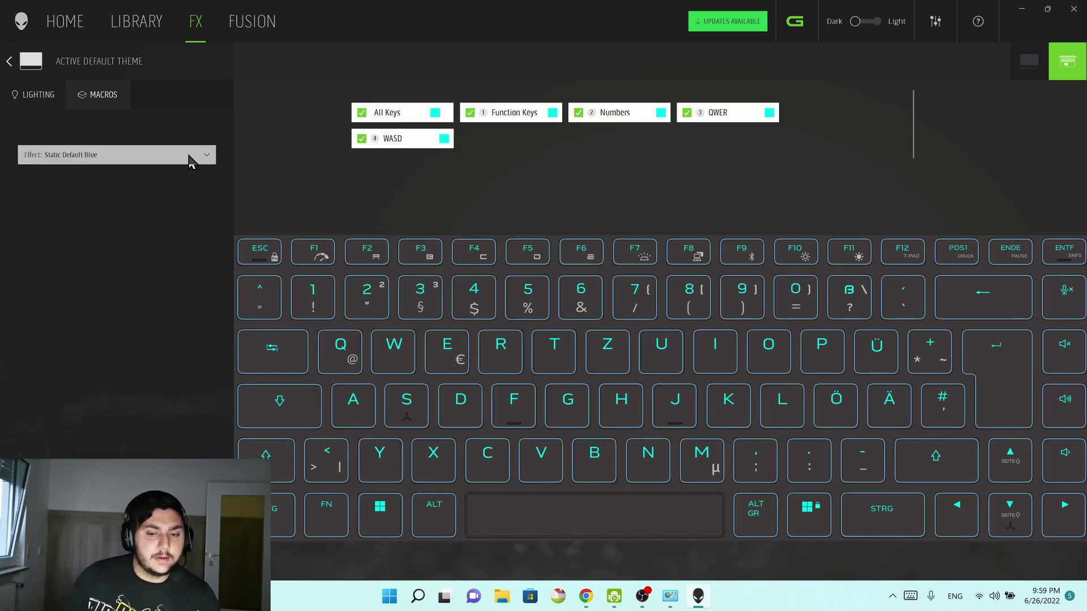
left_click(169, 156)
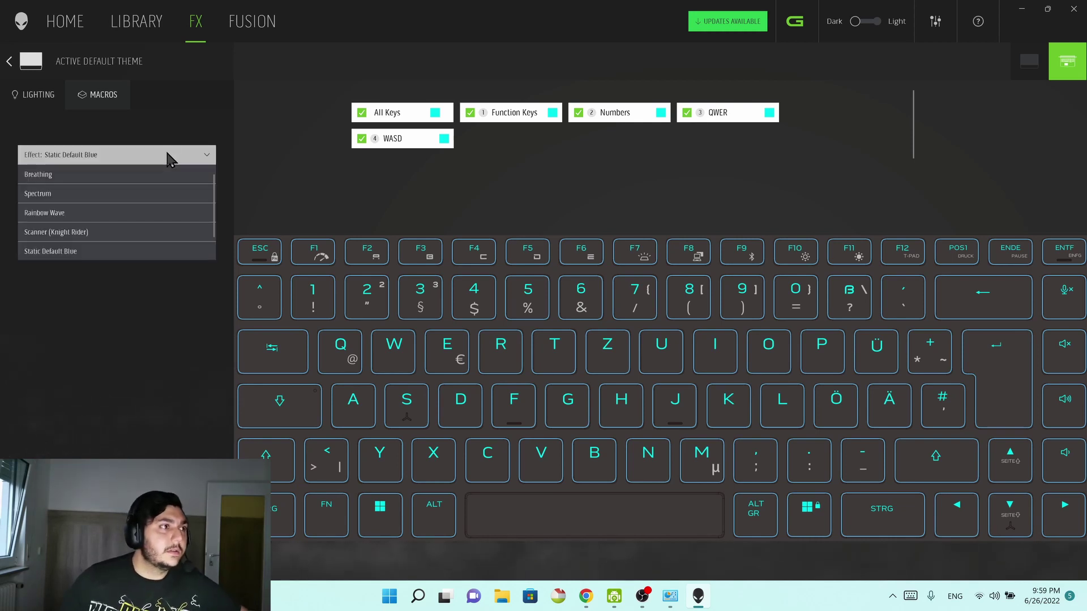
scroll(93, 218, "down", 1)
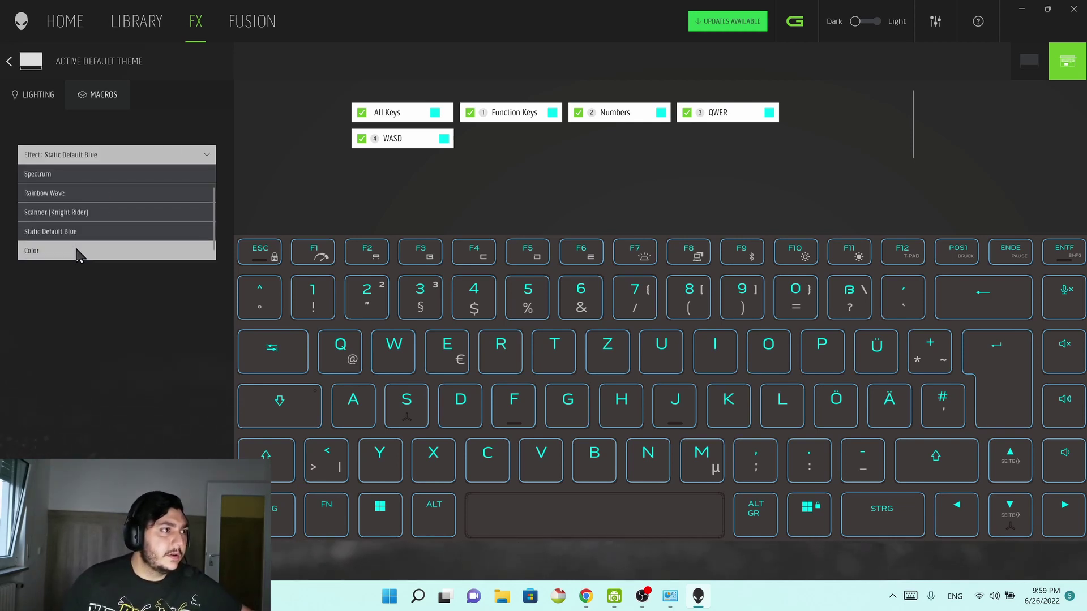
scroll(75, 252, "up", 1)
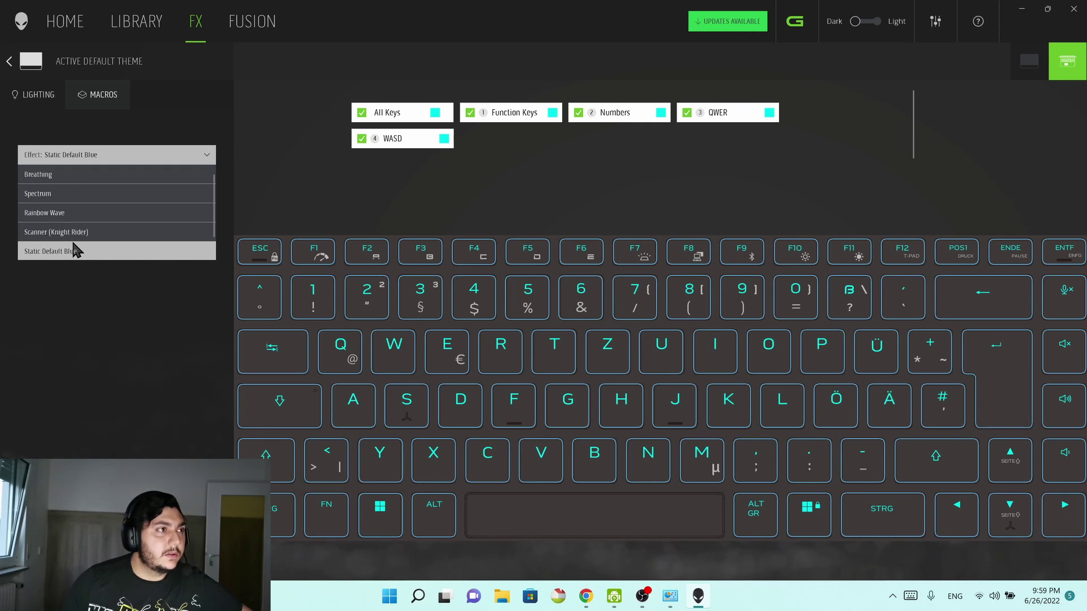
left_click(75, 219)
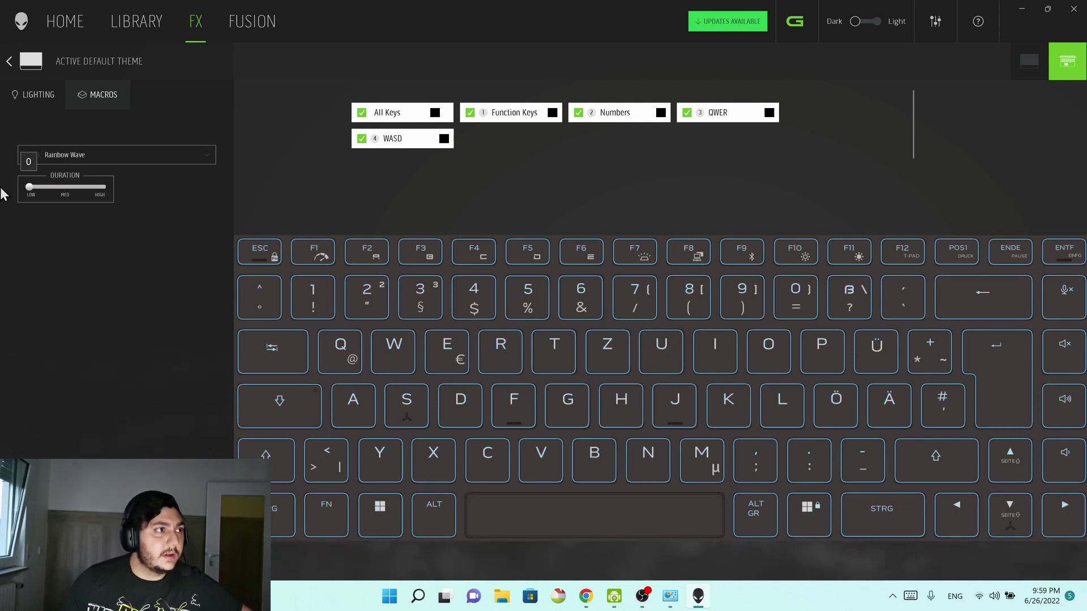
left_click(29, 187)
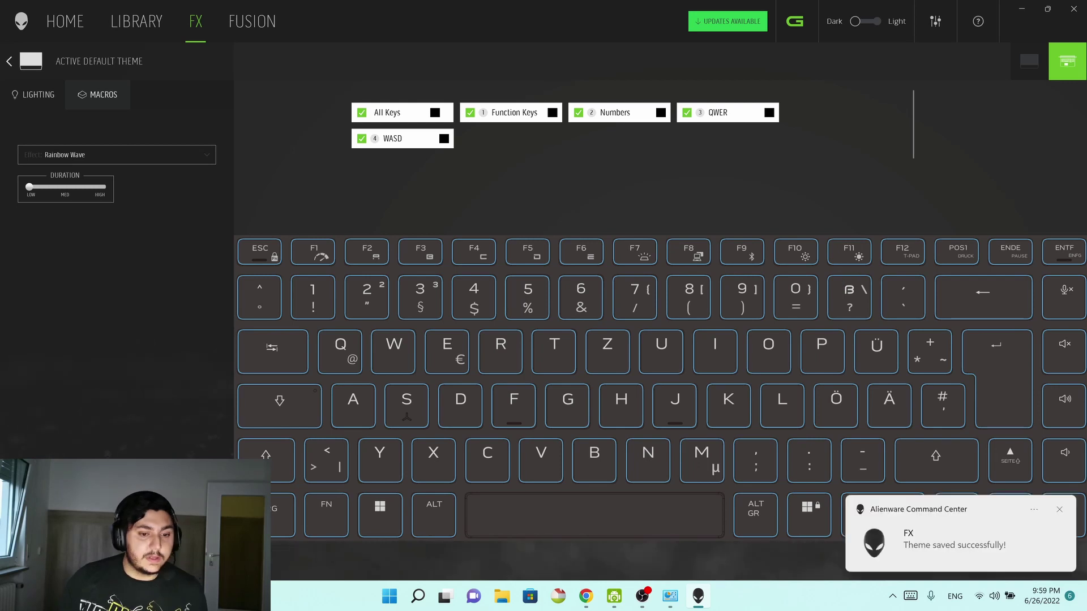
left_click(1059, 510)
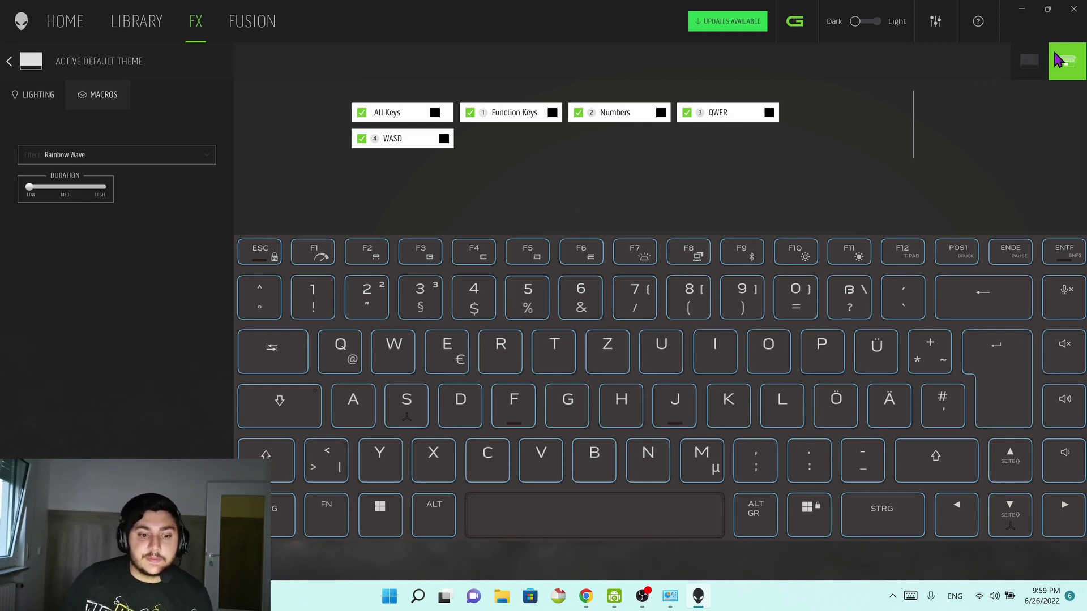
Return to the laptop's lighting zones and select all zones with their Color effect.
left_click(1029, 61)
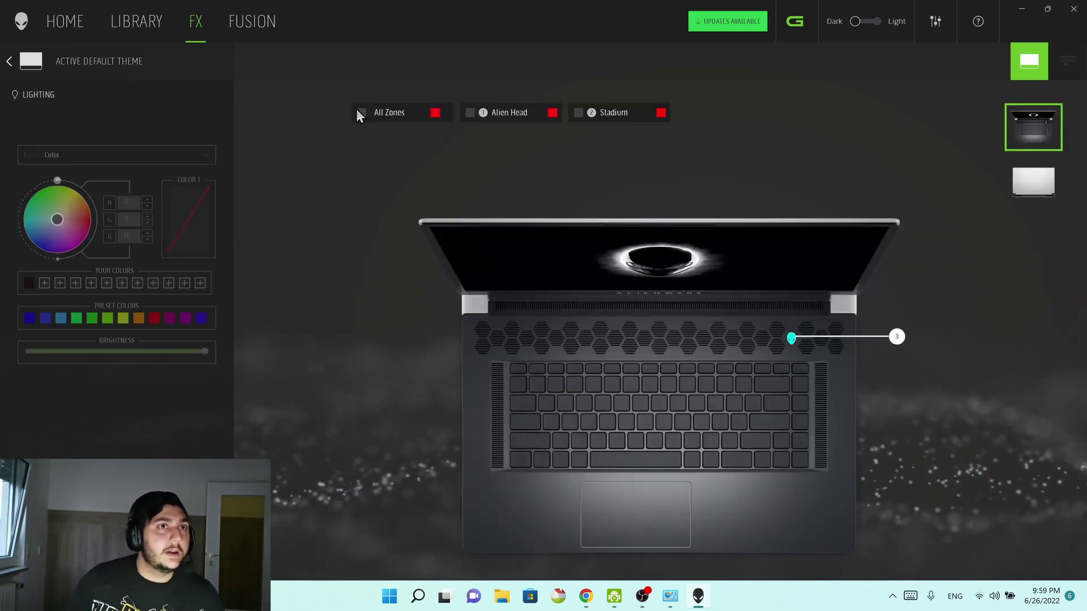
left_click(359, 114)
left_click(148, 154)
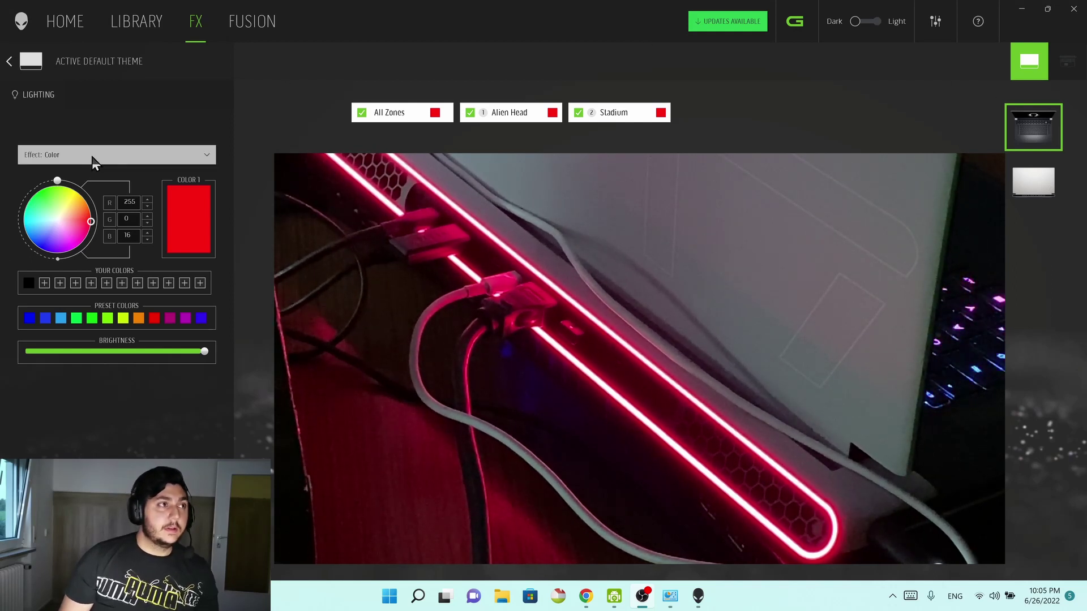
Try the blue, green, yellow, orange and red preset colors one after another on all zones.
left_click(49, 320)
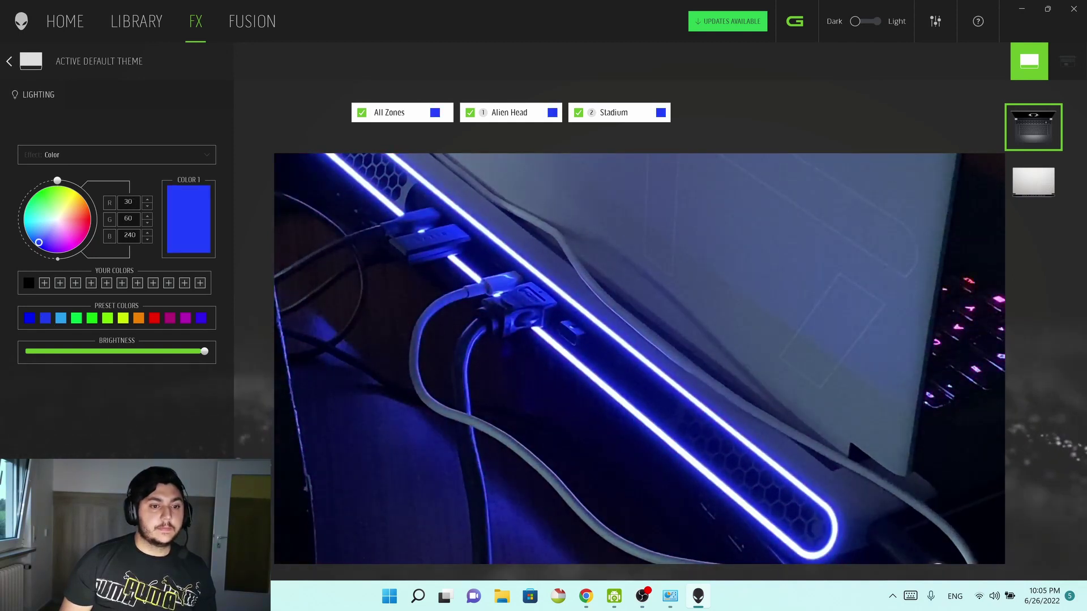
left_click(76, 318)
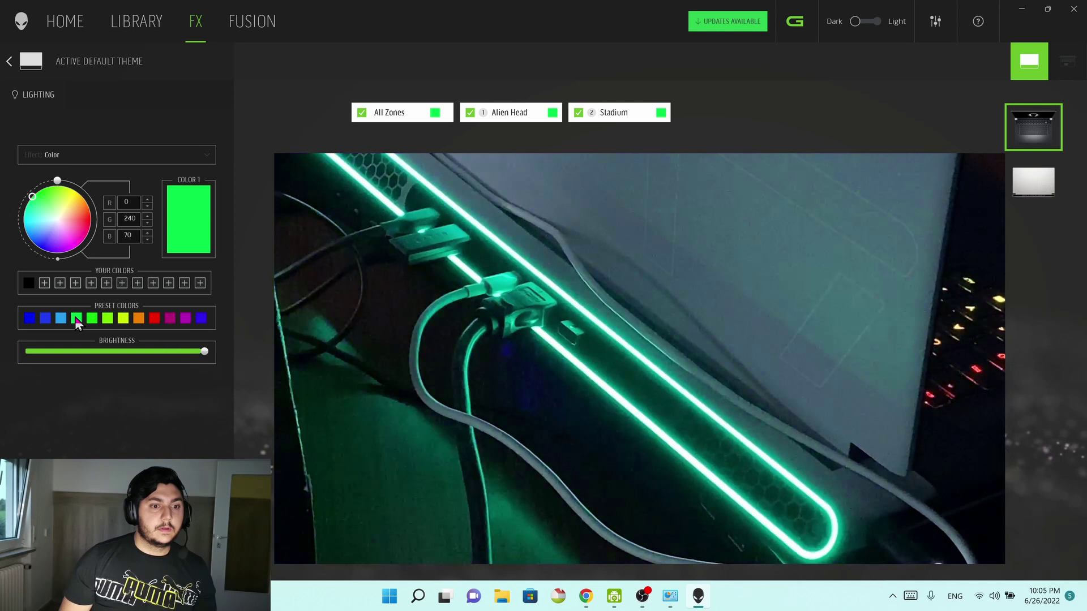
left_click(124, 318)
left_click(141, 318)
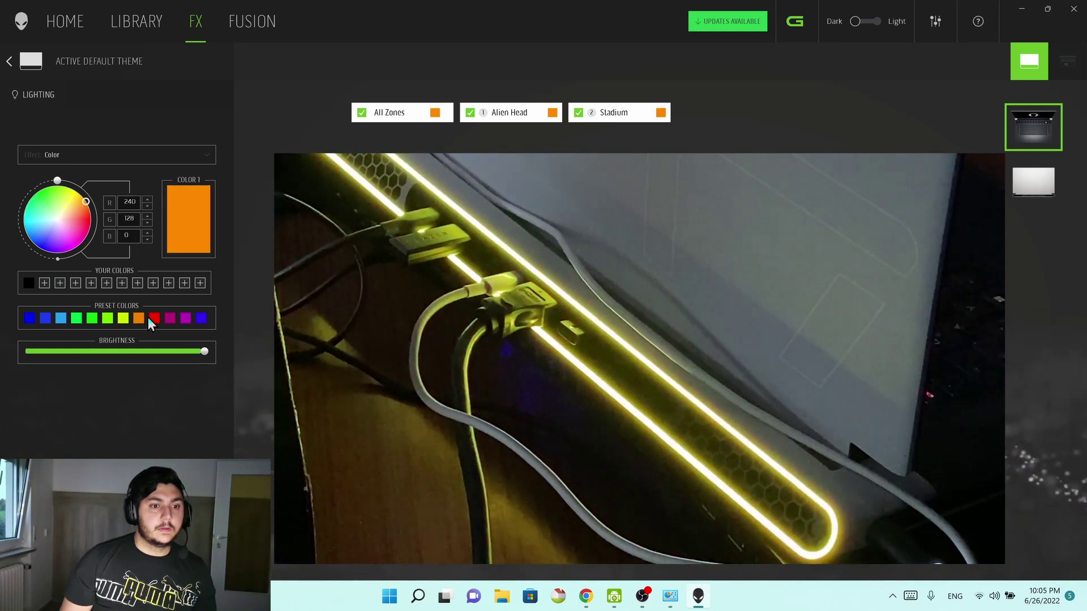
left_click(153, 319)
Try the brightness adjustment of the Color effect on all zones, ending at maximum brightness.
left_click(114, 159)
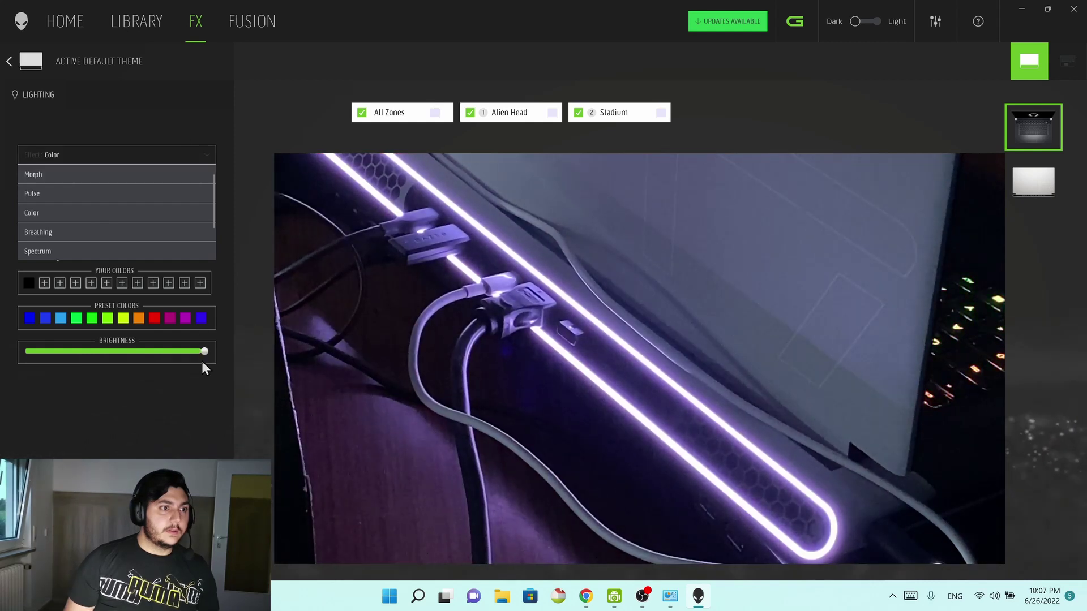
left_click(202, 351)
left_click_drag(203, 351, 202, 320)
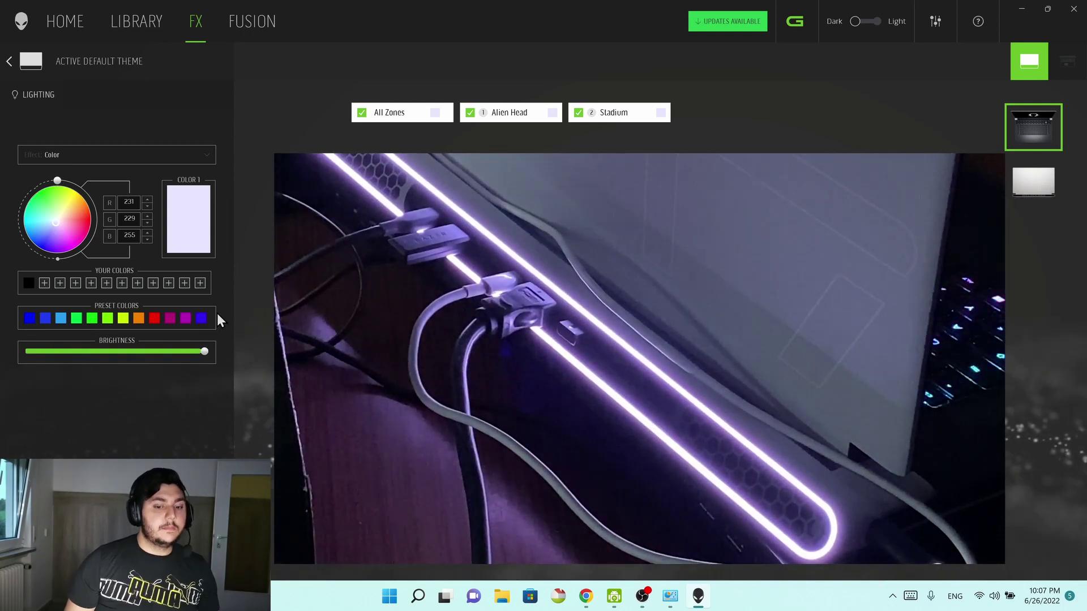
Apply the Morph effect to all zones, trying pink (R 255, G 107, B 186) and ending with green (R 24, G 255, B 0).
left_click(76, 155)
left_click(63, 180)
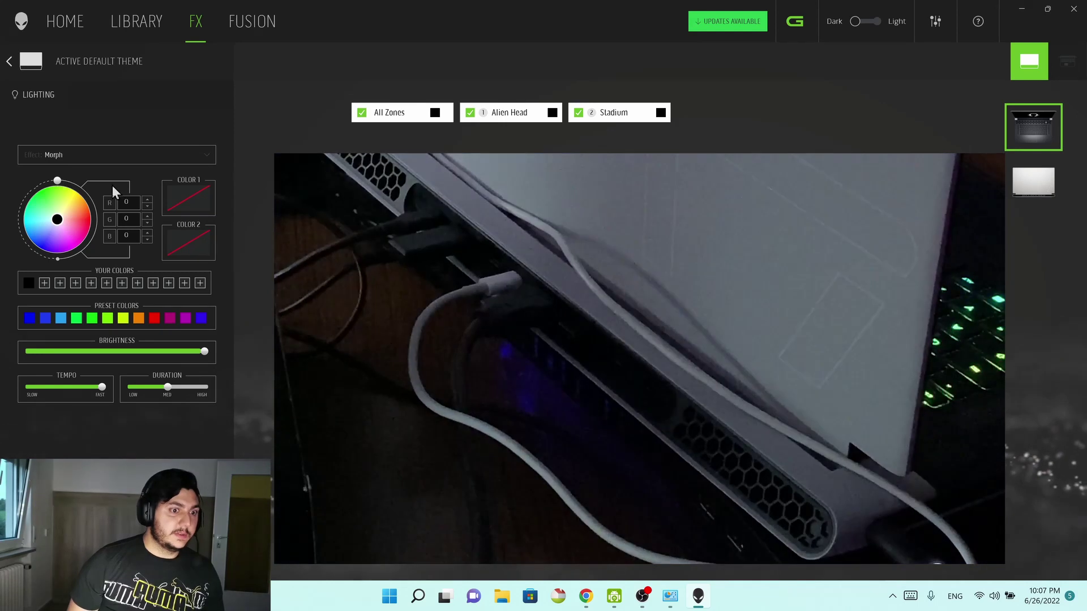
left_click(71, 232)
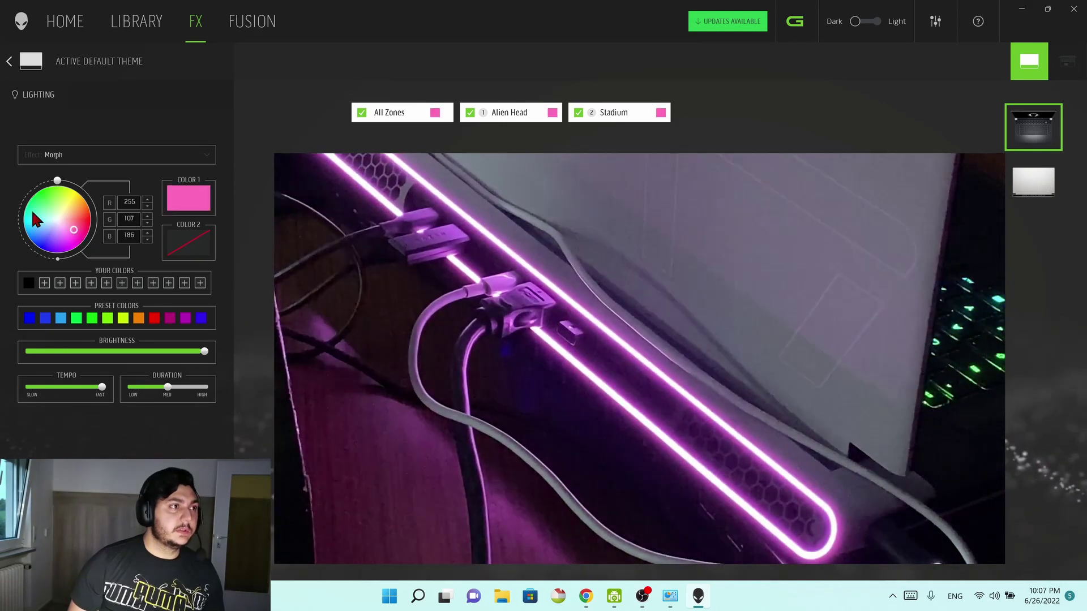
left_click(32, 208)
left_click_drag(48, 192, 42, 189)
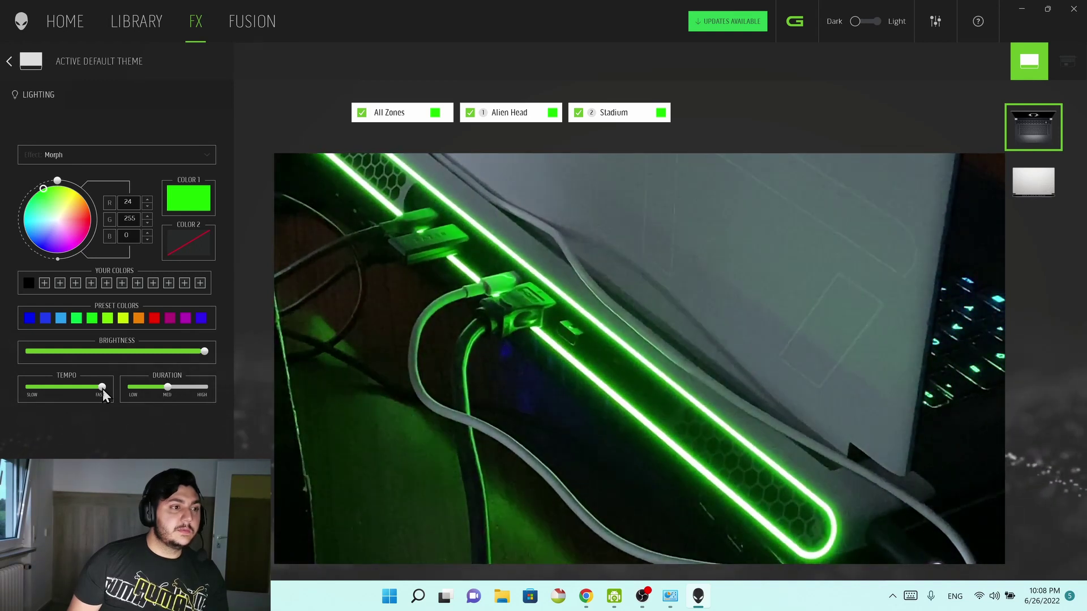
Try the Morph effect's tempo and duration at both extremes, ending with fast tempo, low duration and full brightness.
left_click_drag(103, 388, 25, 395)
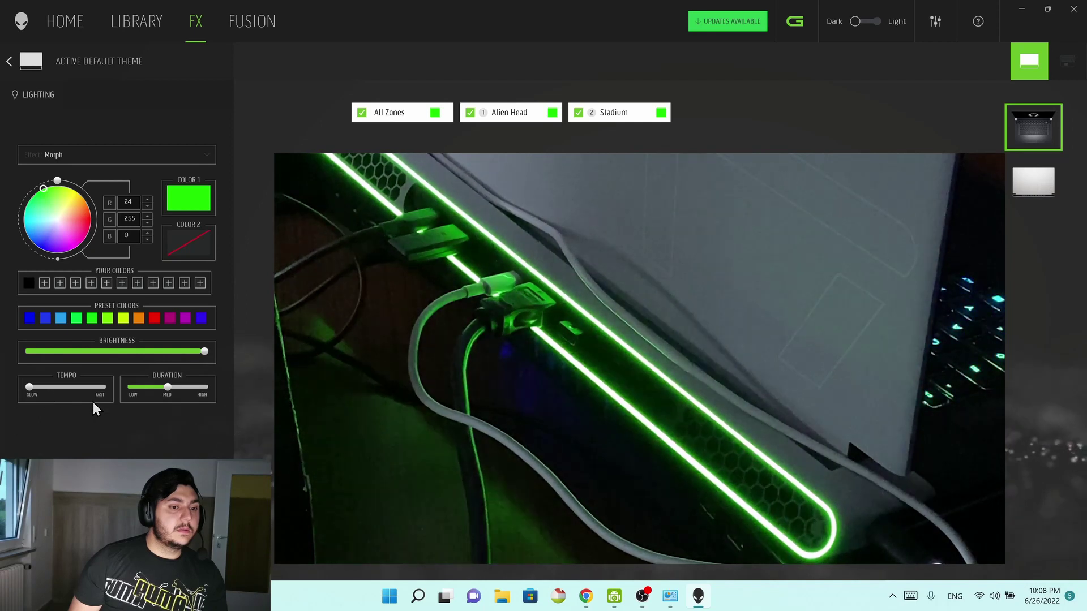
left_click_drag(165, 388, 129, 389)
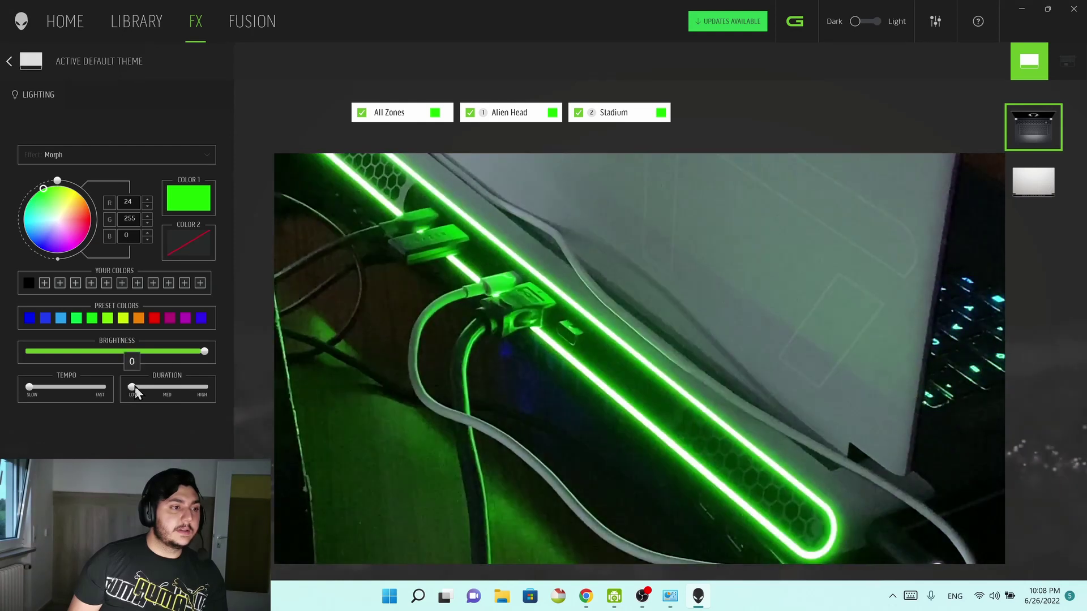
left_click_drag(131, 387, 238, 386)
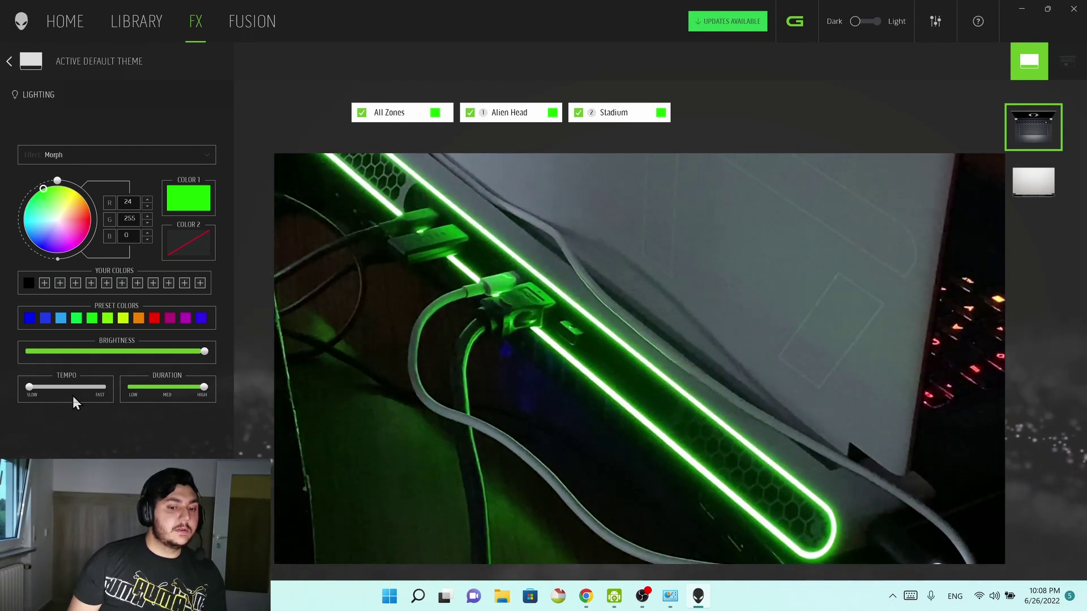
left_click_drag(30, 386, 132, 390)
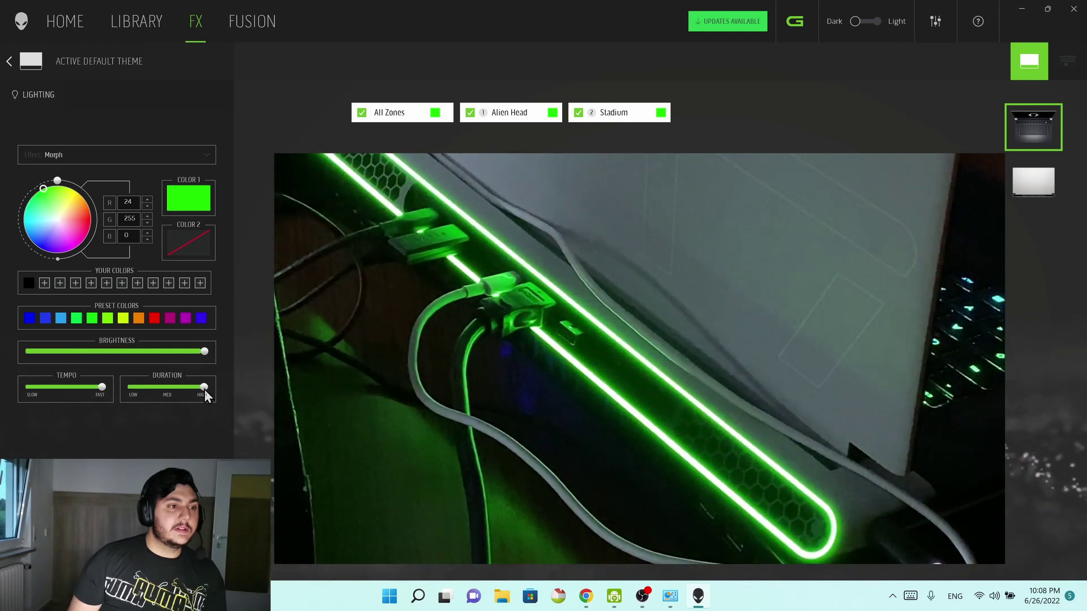
left_click_drag(203, 387, 132, 387)
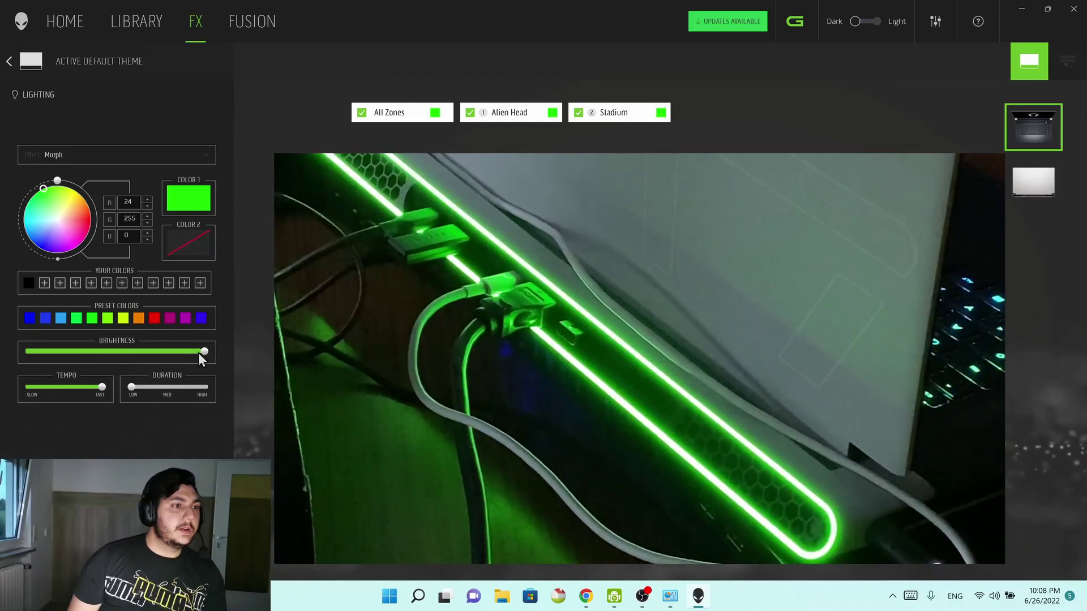
left_click_drag(198, 352, 232, 358)
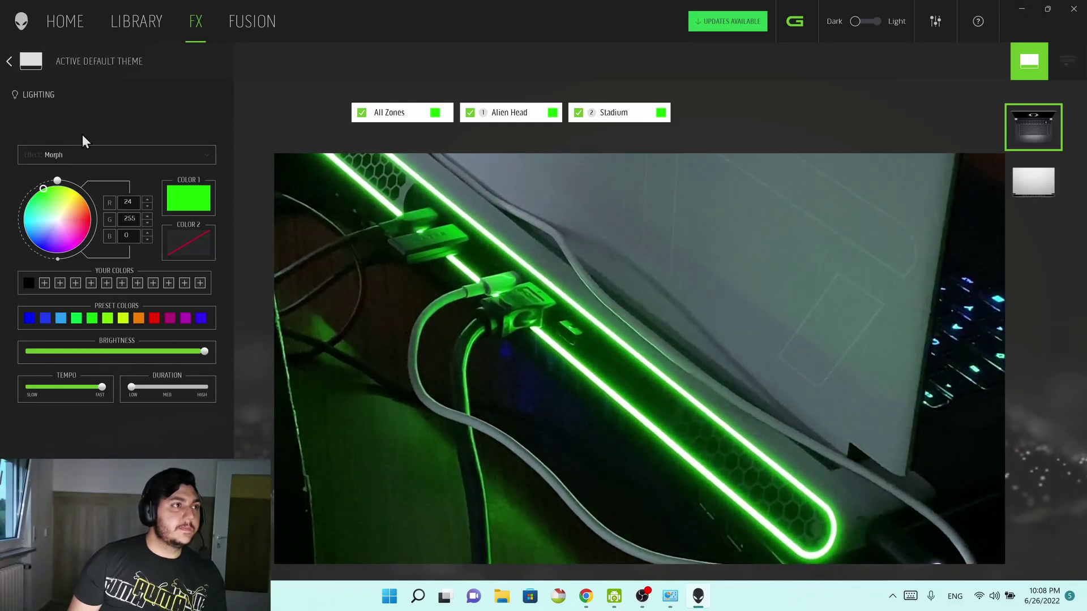
Apply the Breathing effect to all zones with high duration and full brightness, trying the orange and violet-blue (R 50, G 0, B 240) presets.
left_click(71, 161)
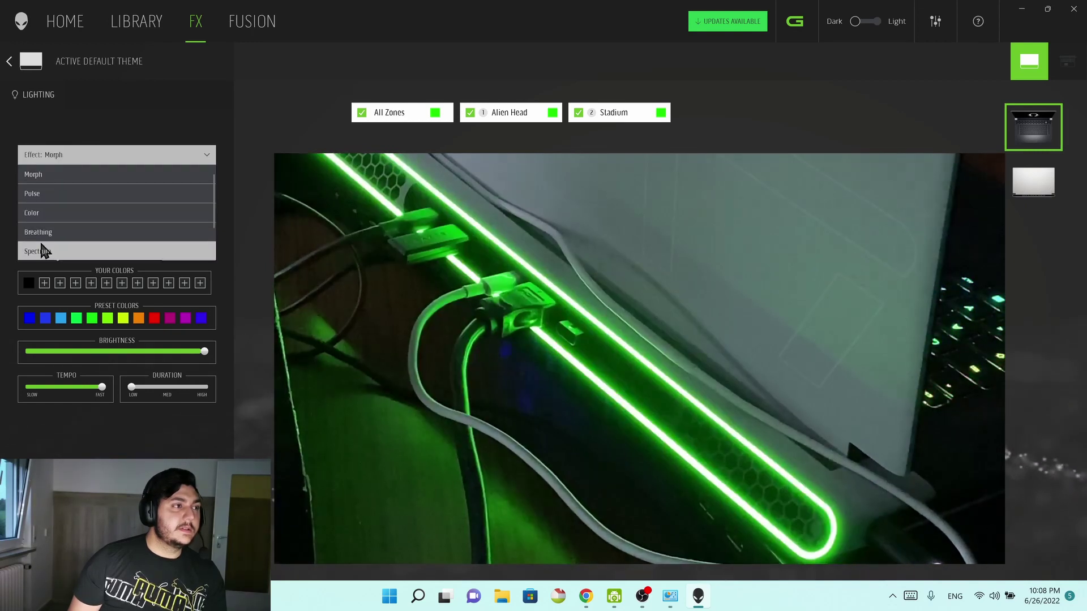
left_click(47, 232)
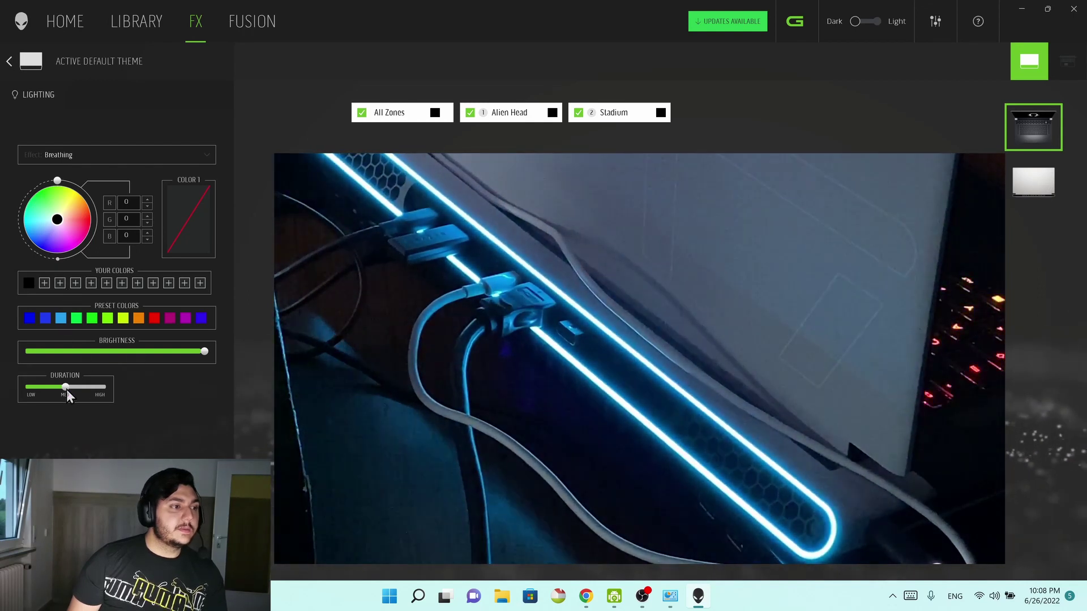
left_click_drag(66, 388, 121, 386)
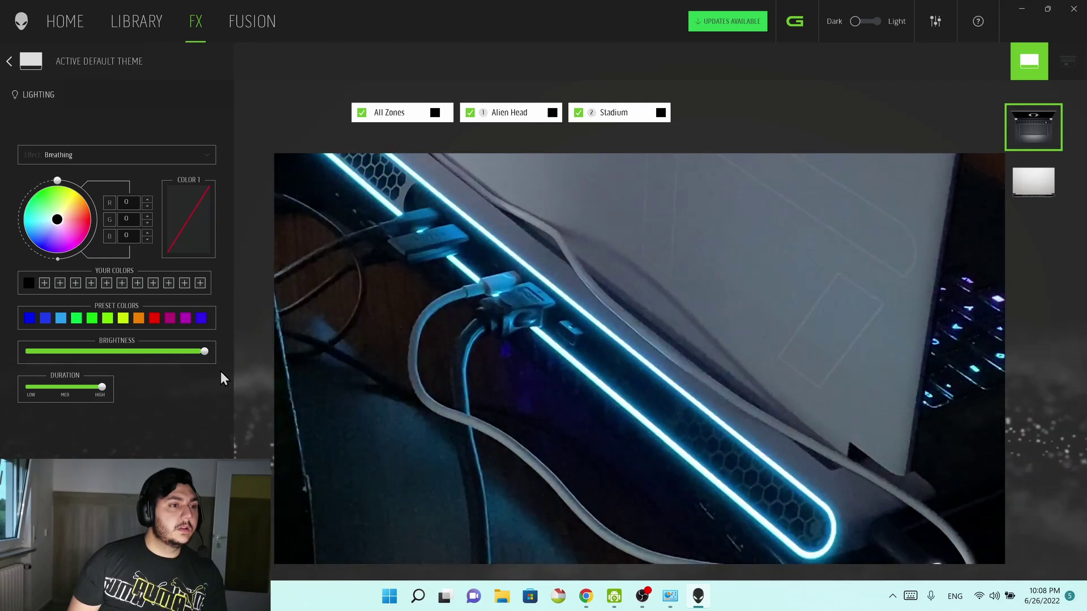
left_click_drag(203, 352, 247, 349)
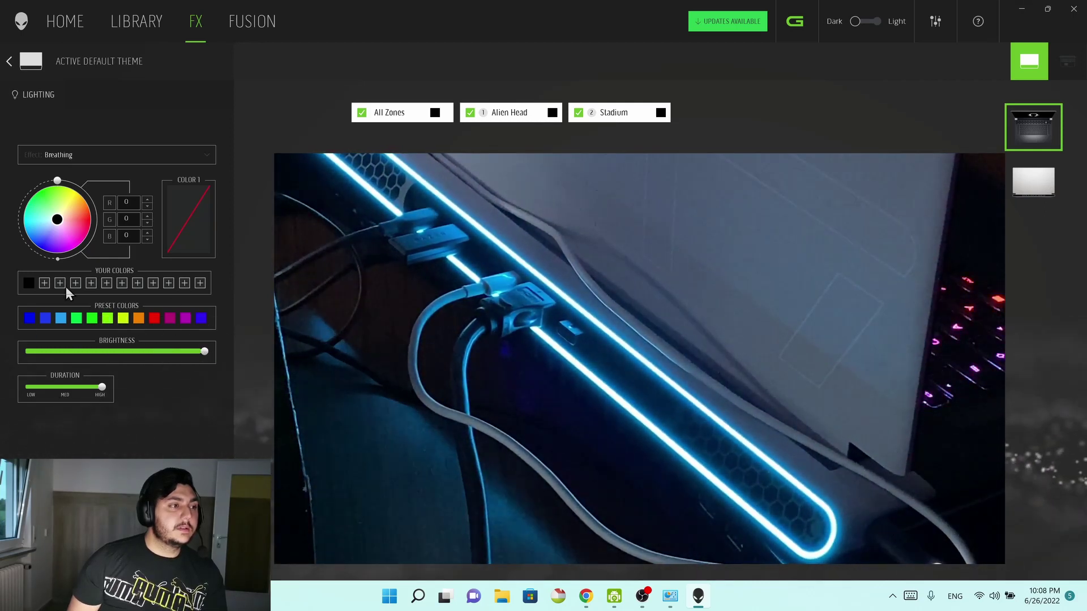
left_click(141, 316)
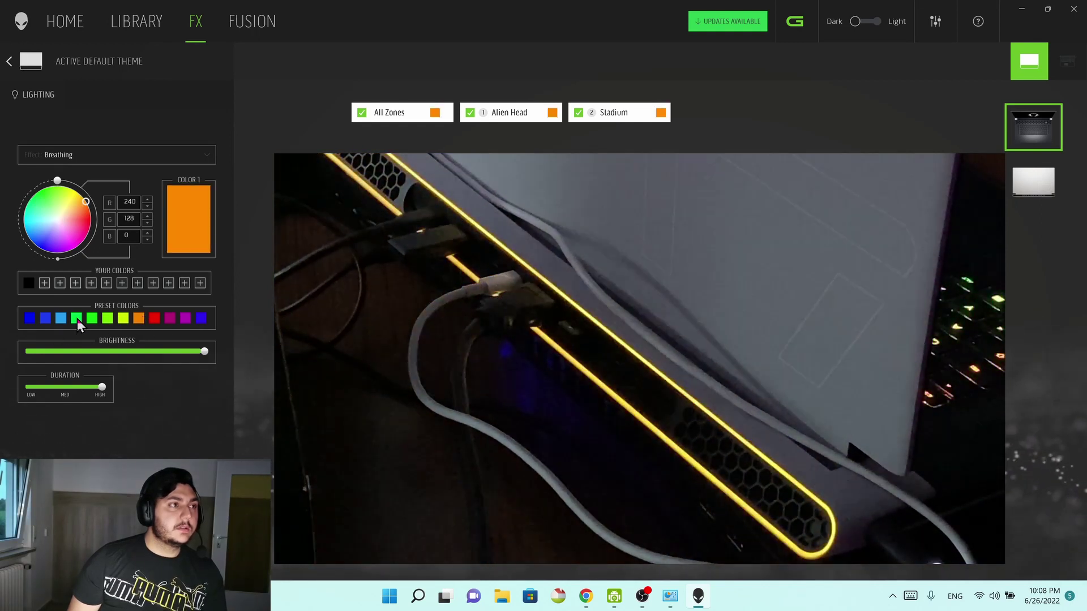
left_click(197, 319)
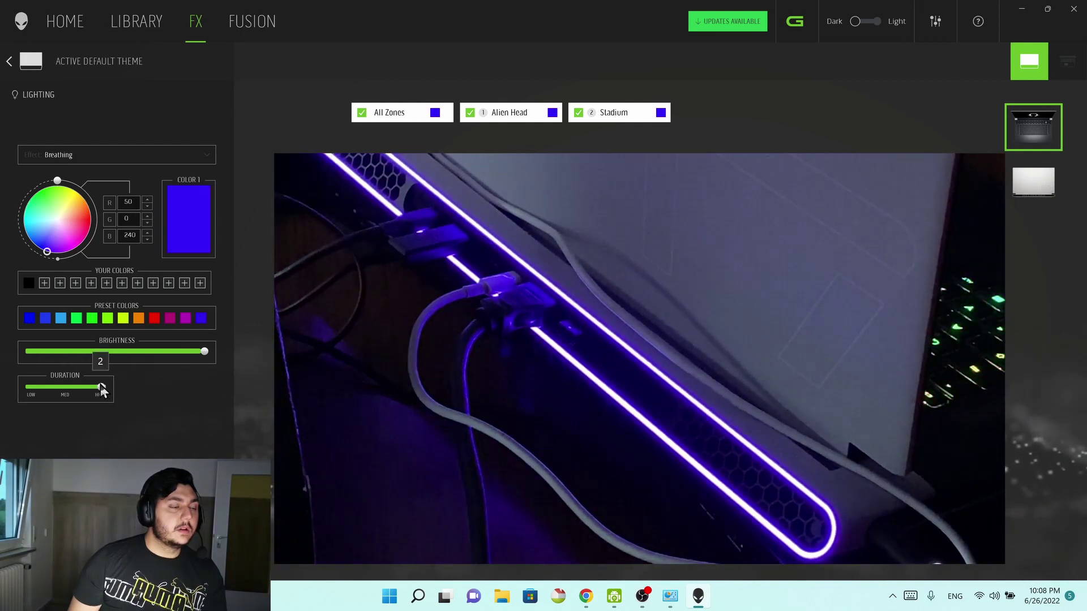
Set the Breathing color to green (R 0, G 240, B 70) and try low and medium durations, ending at high.
left_click_drag(103, 390, 30, 387)
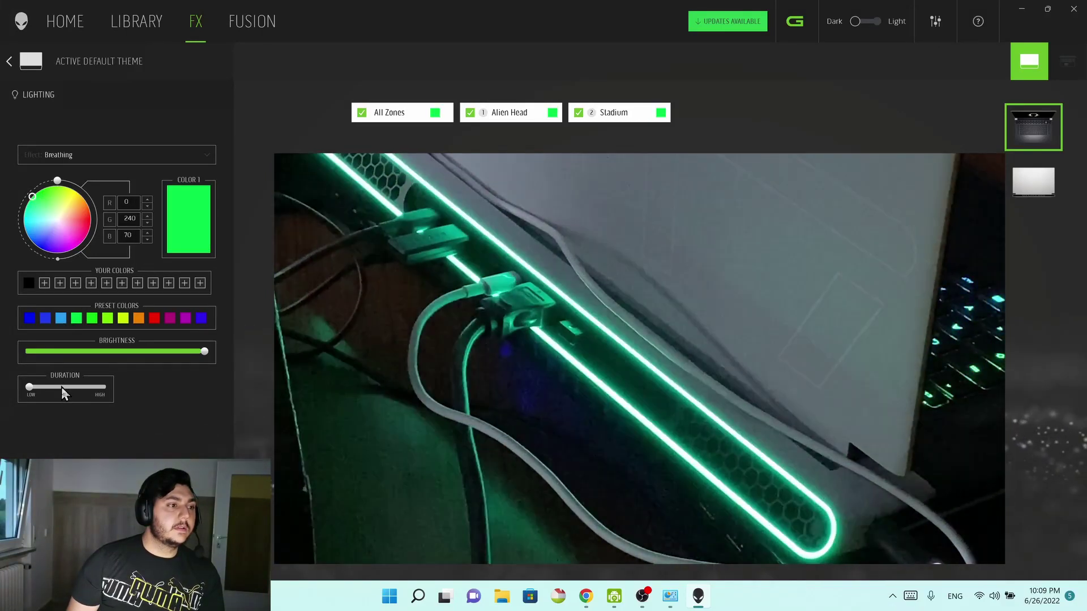
left_click(62, 387)
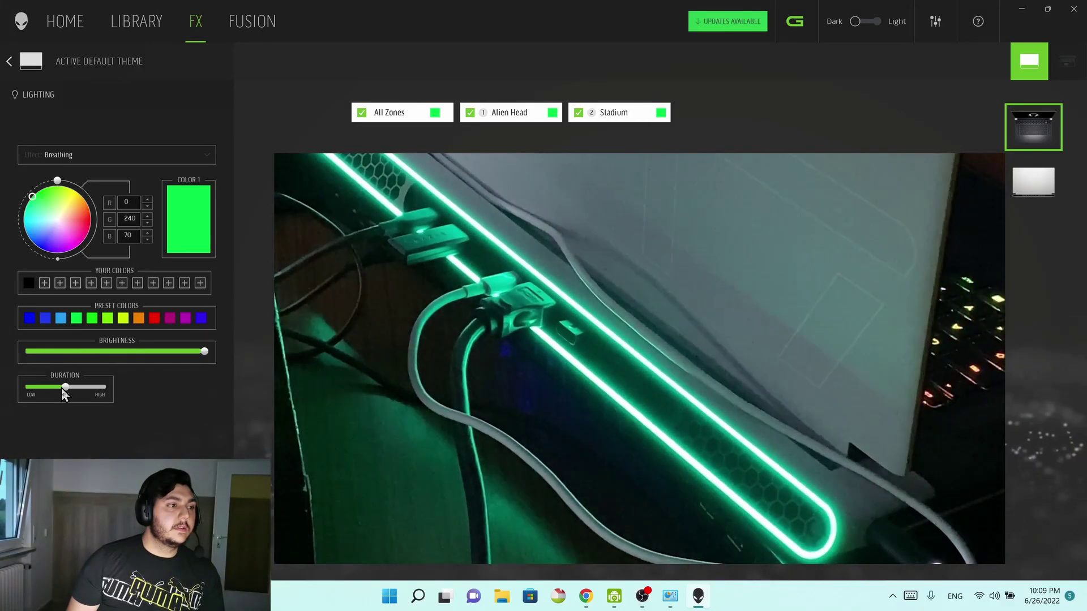
left_click_drag(66, 387, 103, 388)
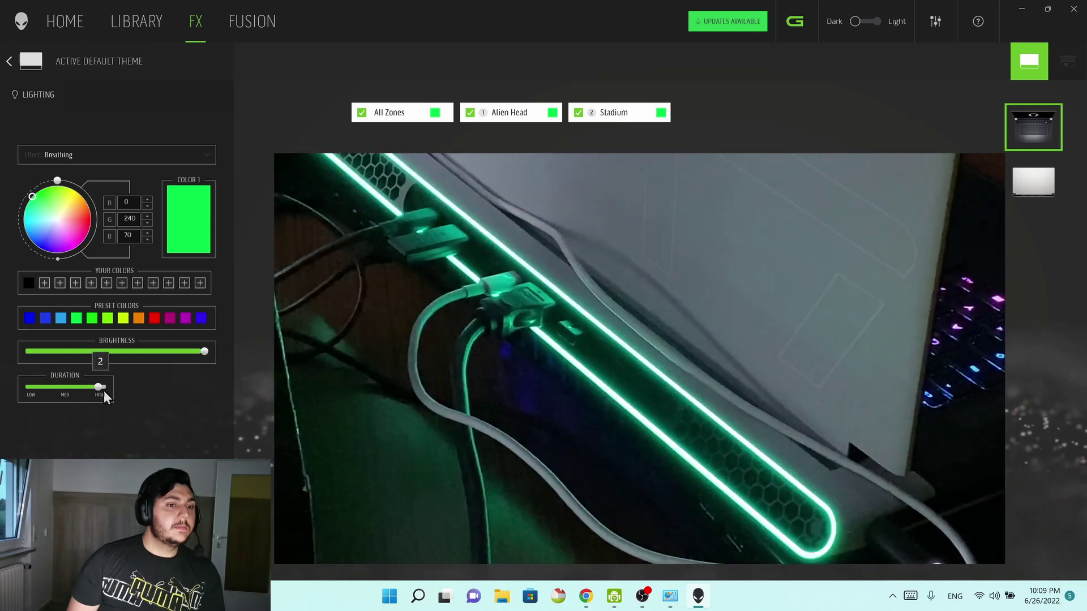
Apply the Spectrum effect to all zones and try low and medium durations, ending at high.
left_click(70, 156)
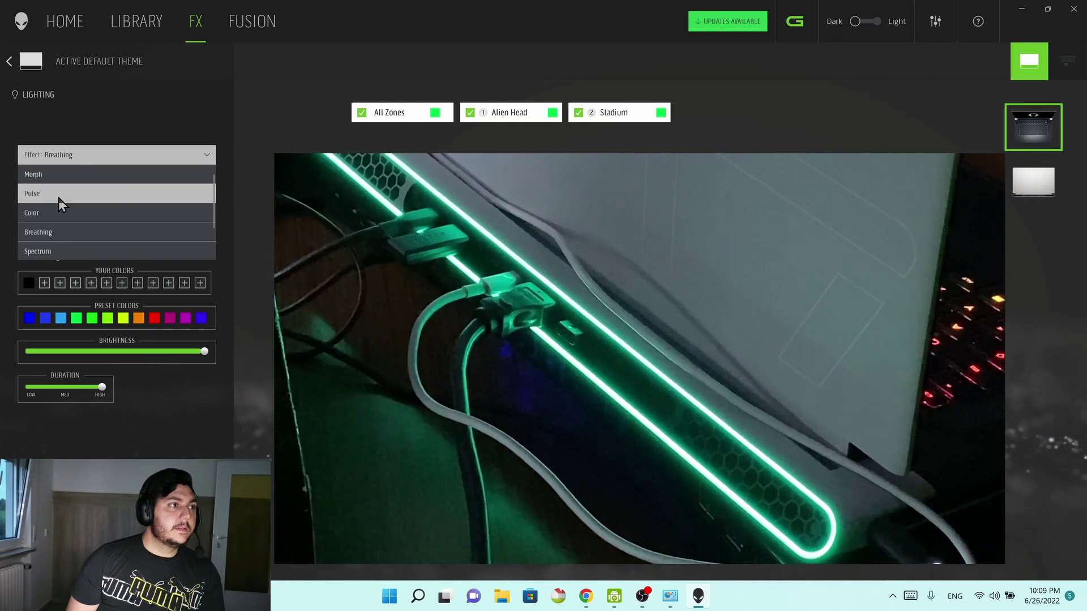
scroll(68, 226, "down", 2)
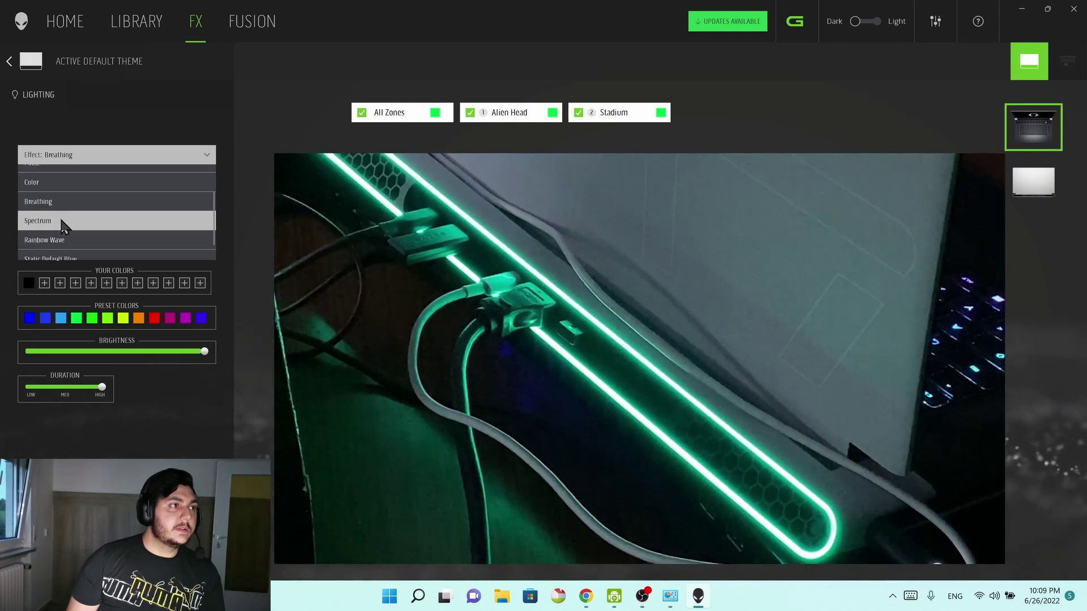
left_click(62, 222)
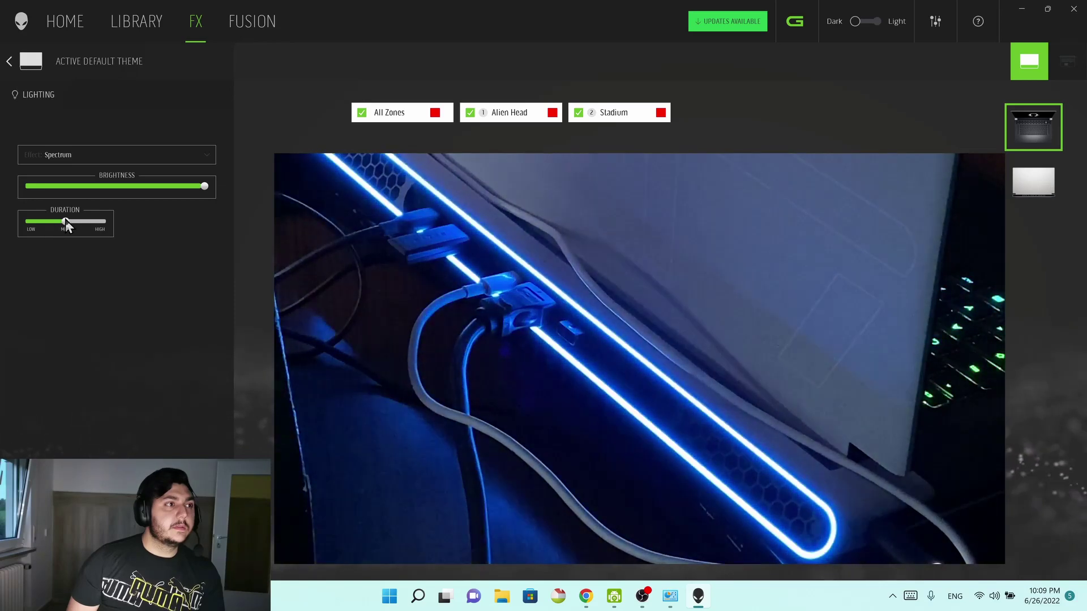
left_click_drag(64, 223, 4, 227)
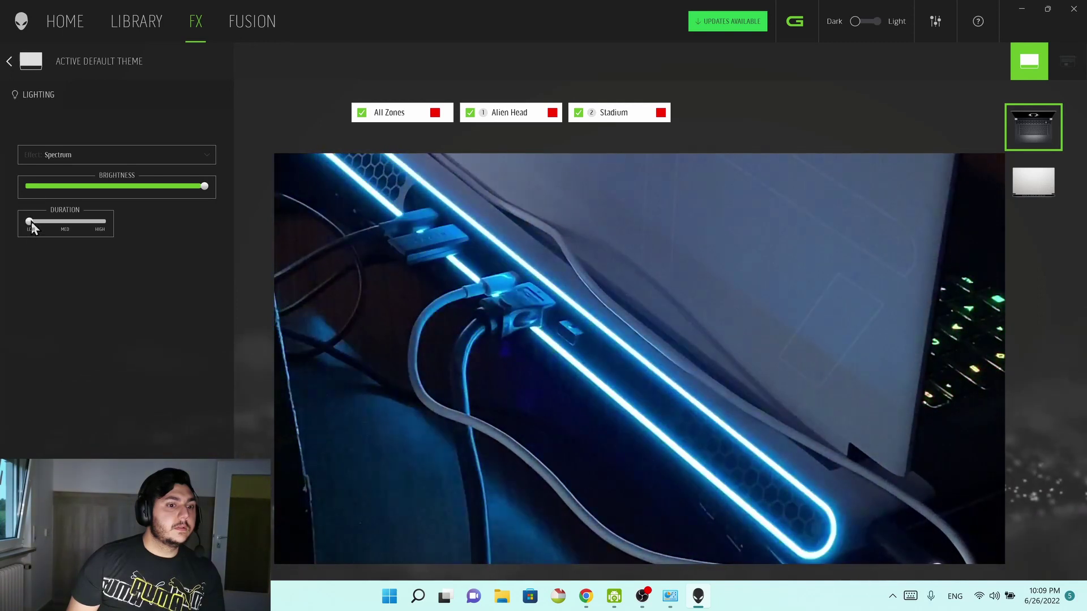
left_click_drag(29, 222, 66, 229)
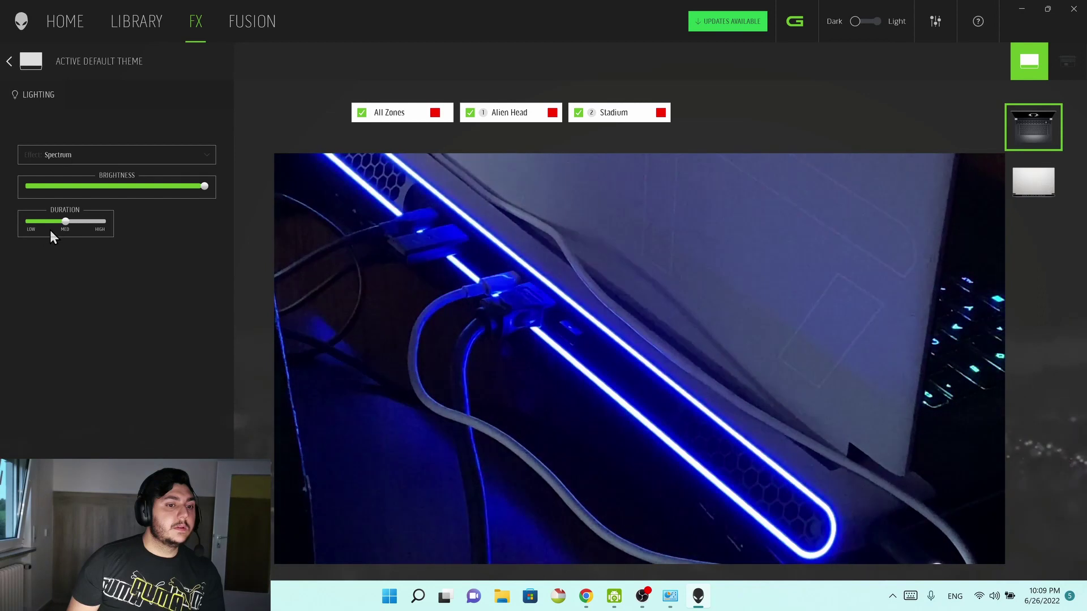
left_click_drag(66, 225, 144, 228)
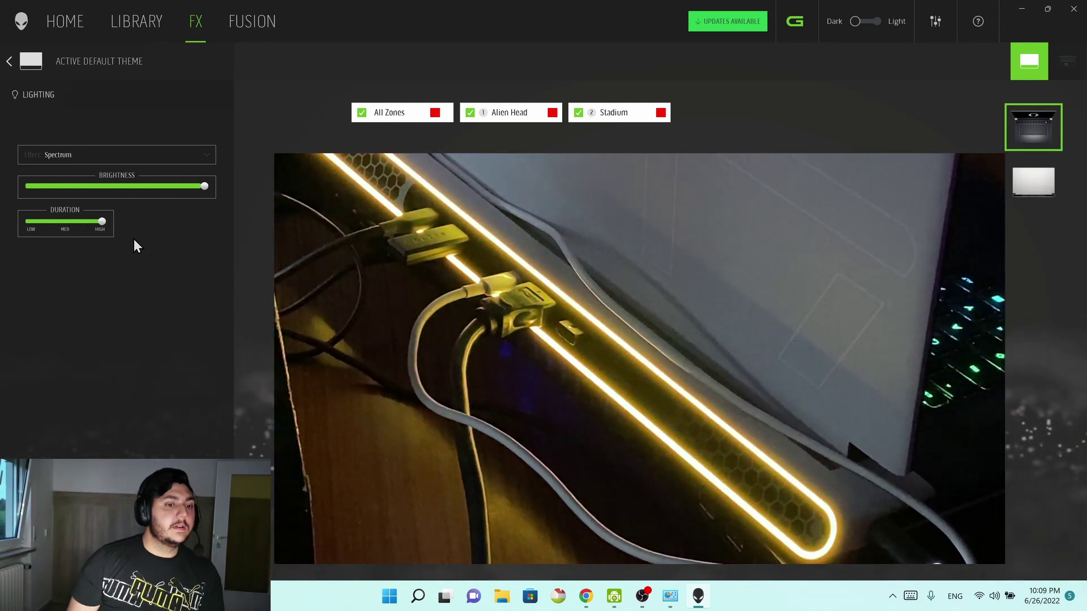
Switch all zones to the Rainbow Wave effect and try its low and medium durations, ending at high.
left_click(97, 157)
scroll(91, 211, "down", 2)
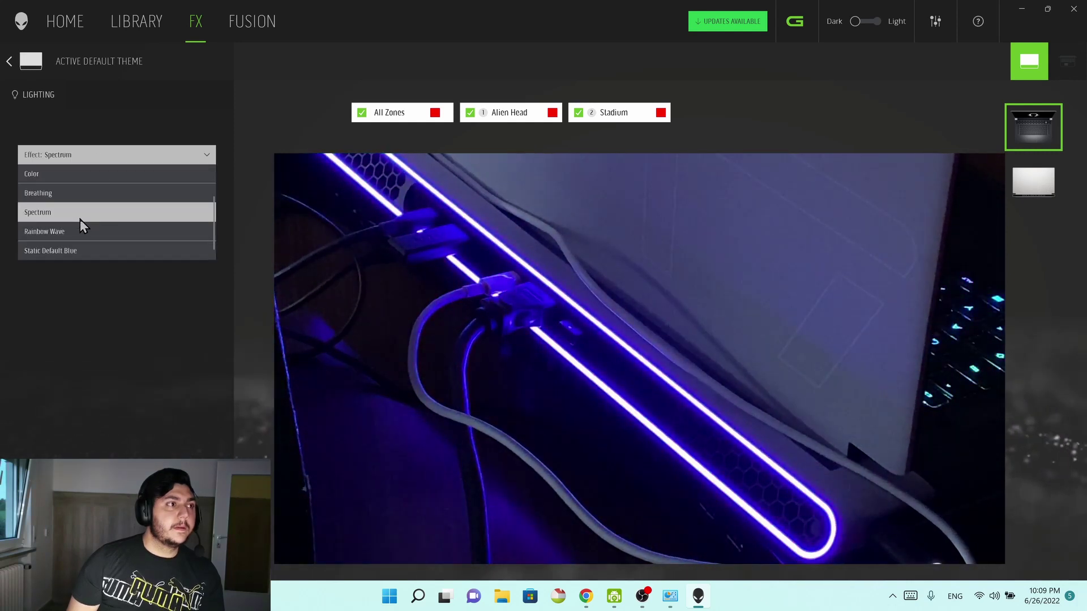
left_click(51, 229)
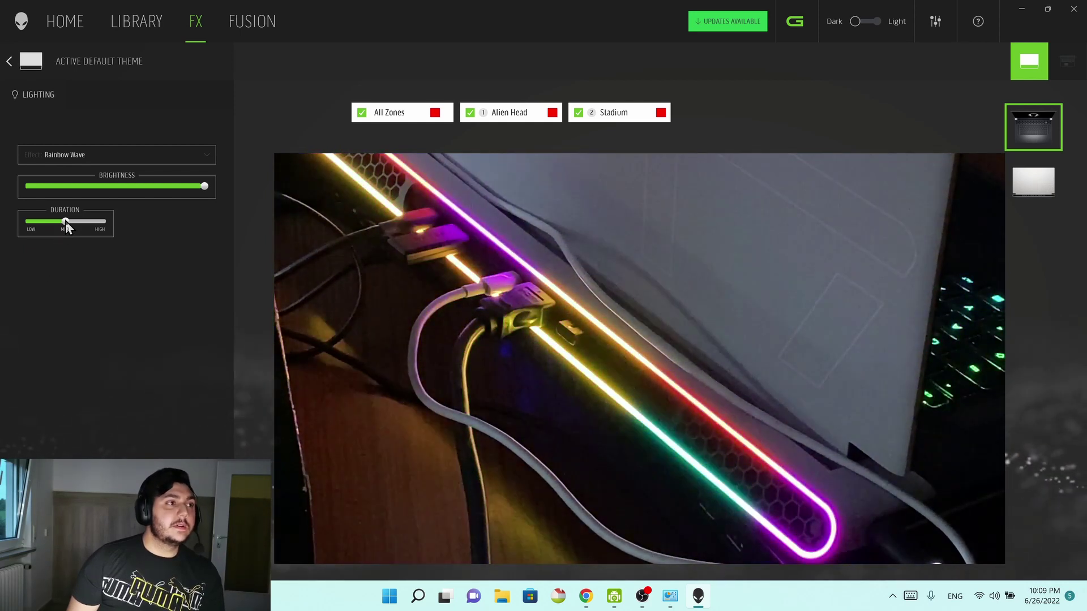
left_click_drag(66, 222, 1, 235)
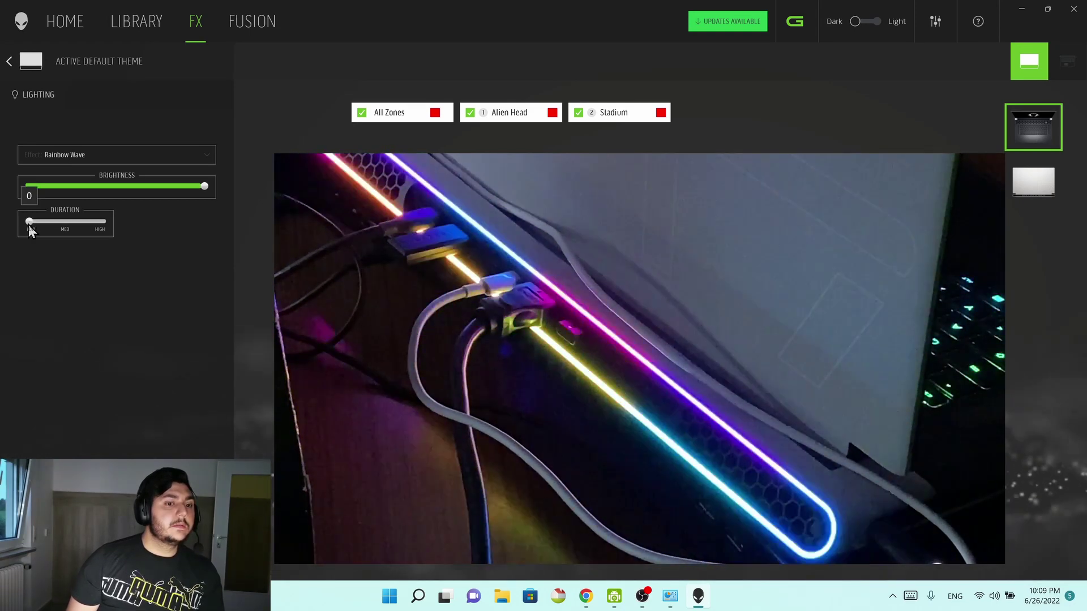
left_click_drag(28, 225, 66, 226)
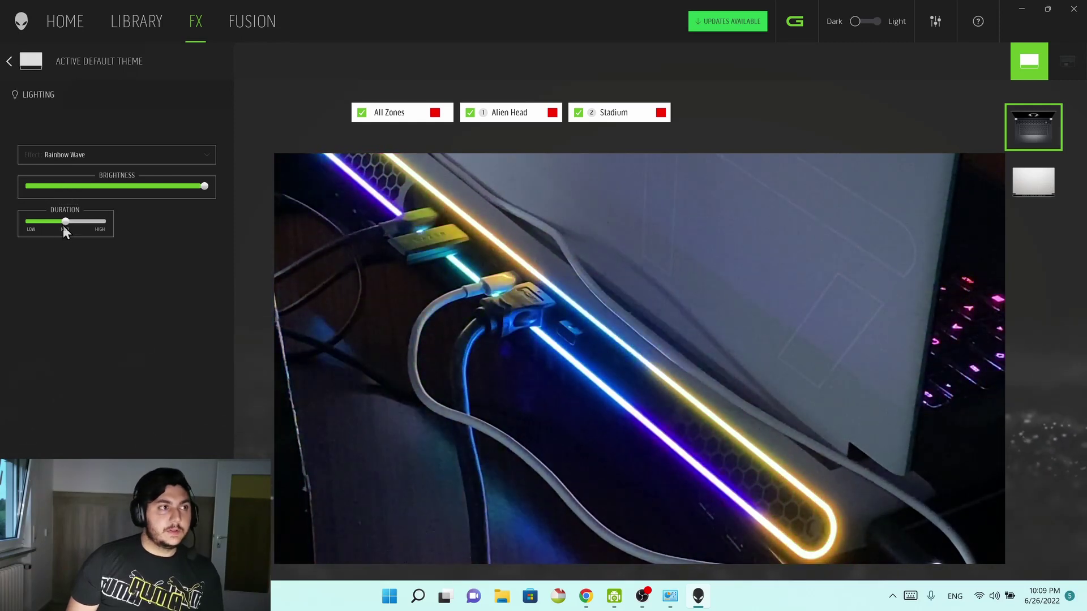
left_click_drag(65, 222, 128, 236)
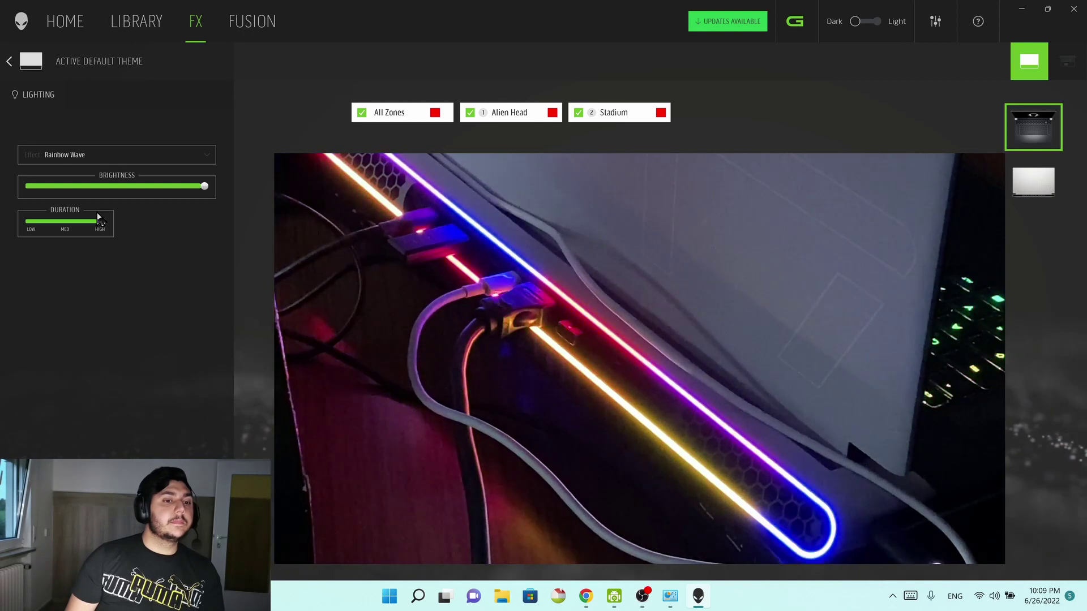
Apply the Static Default Blue effect to all zones.
left_click(121, 160)
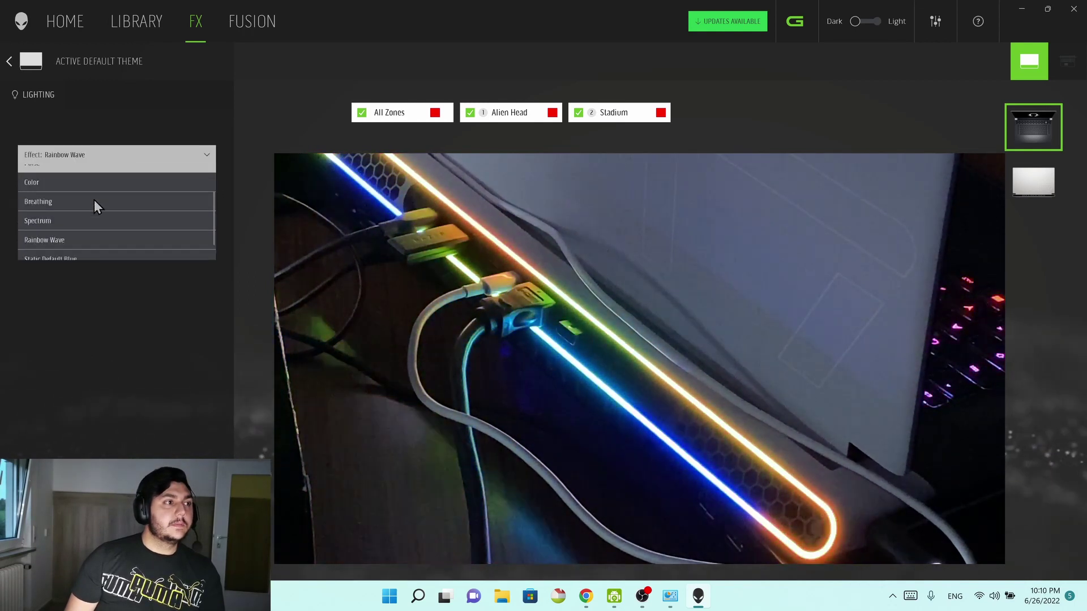
left_click(63, 253)
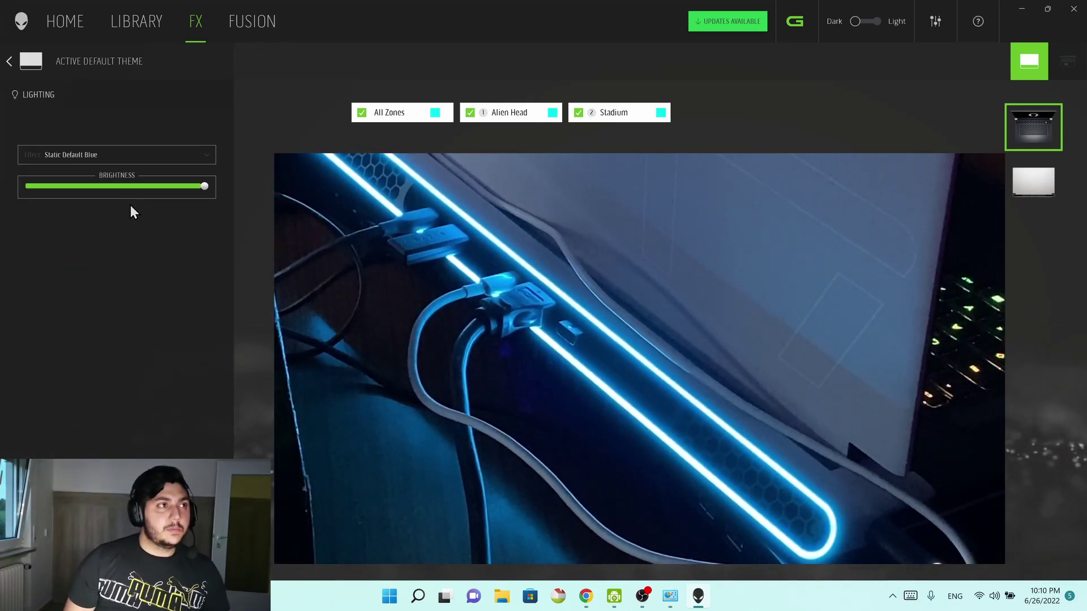
Return all zones to the Breathing effect, trying light blue (R 40, G 160, B 240) and violet before choosing the pure blue preset.
left_click(149, 161)
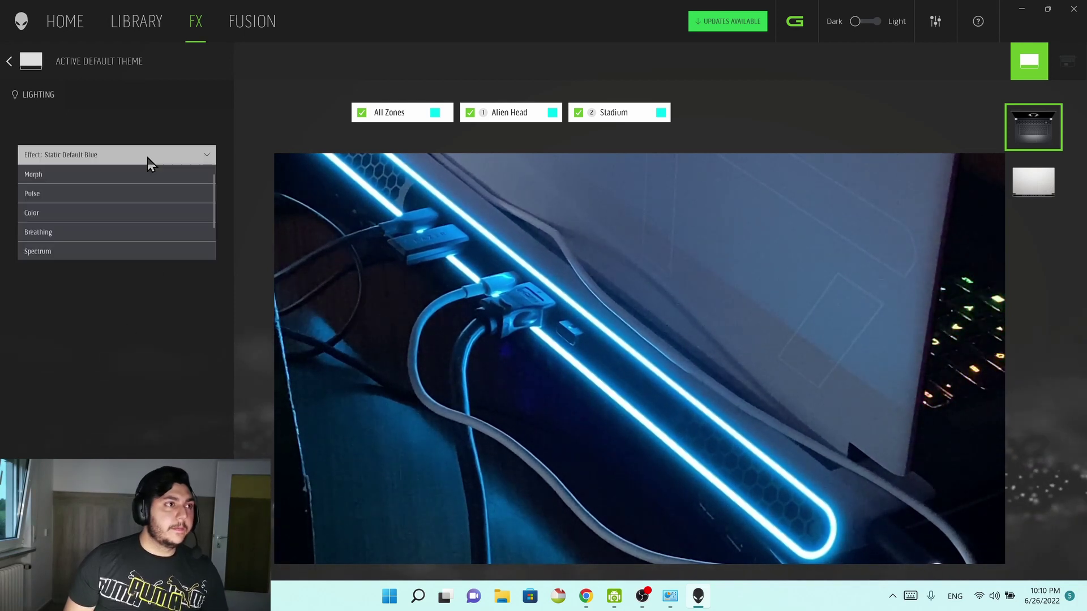
left_click(42, 233)
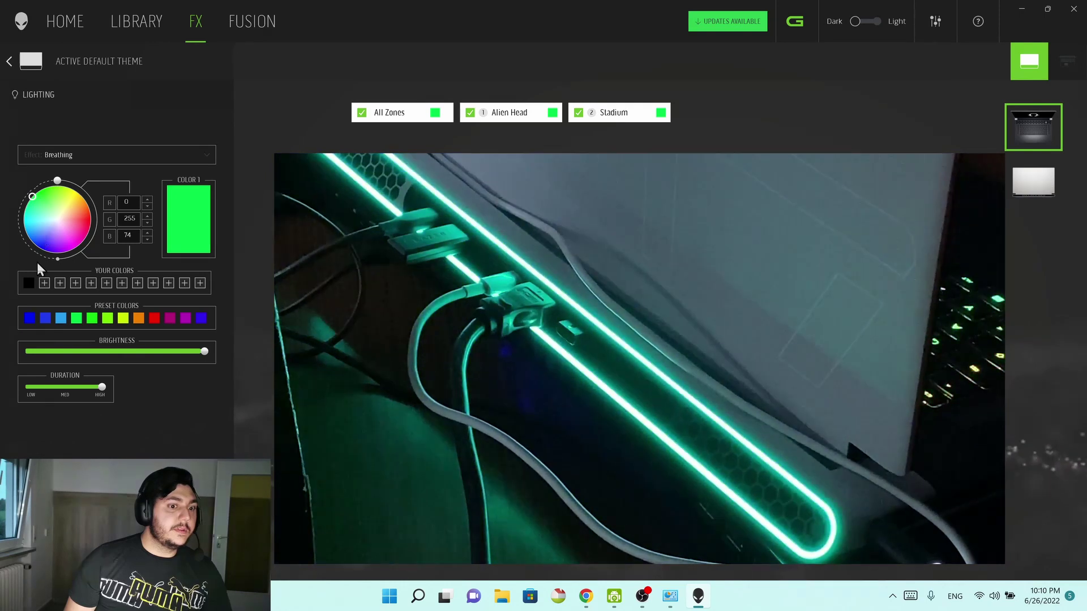
left_click(61, 318)
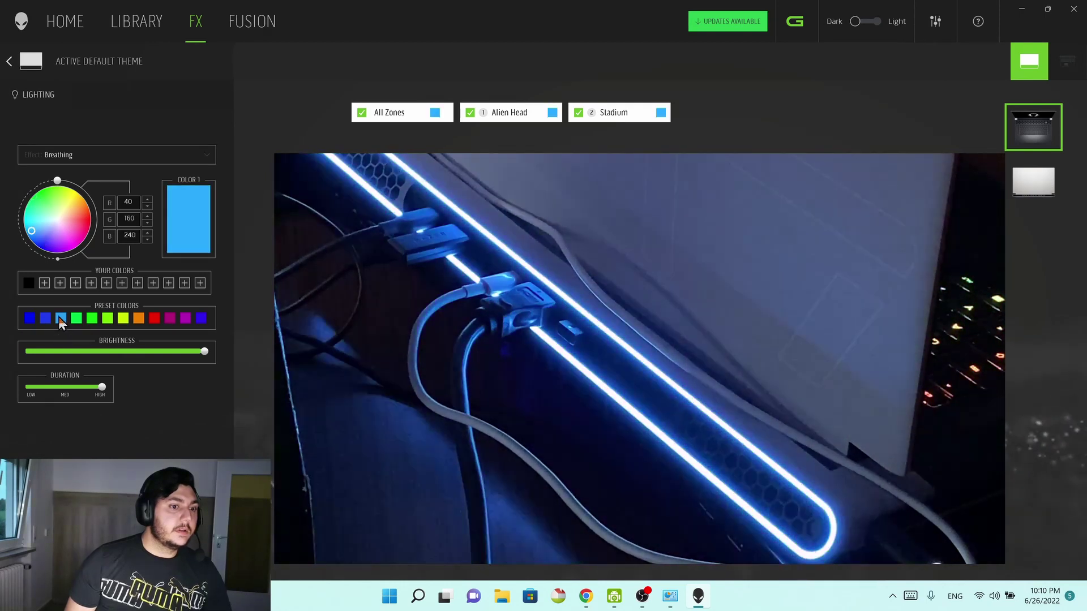
left_click(200, 319)
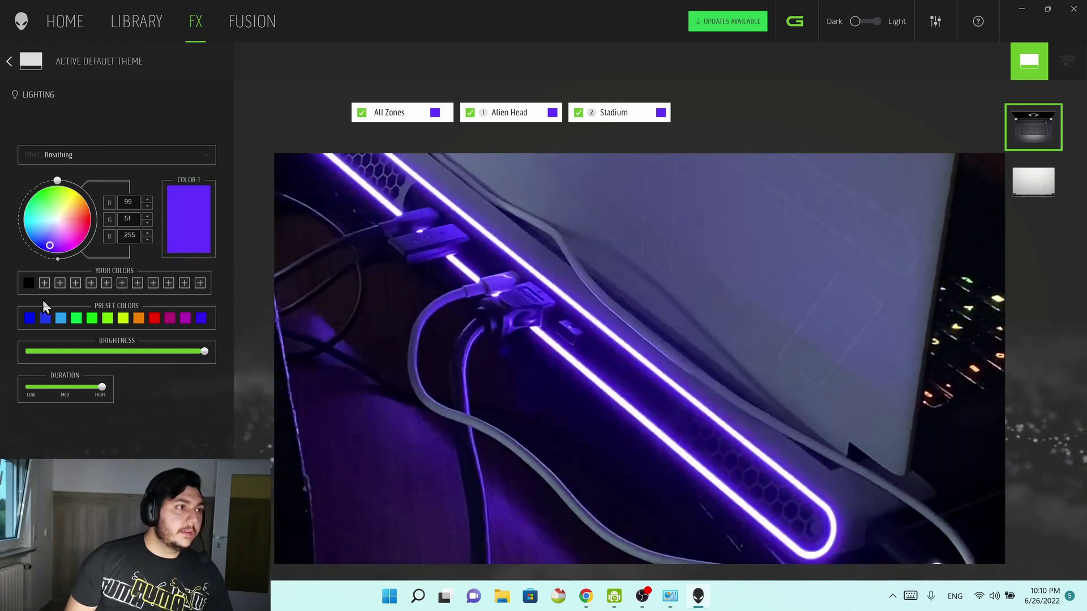
left_click(30, 318)
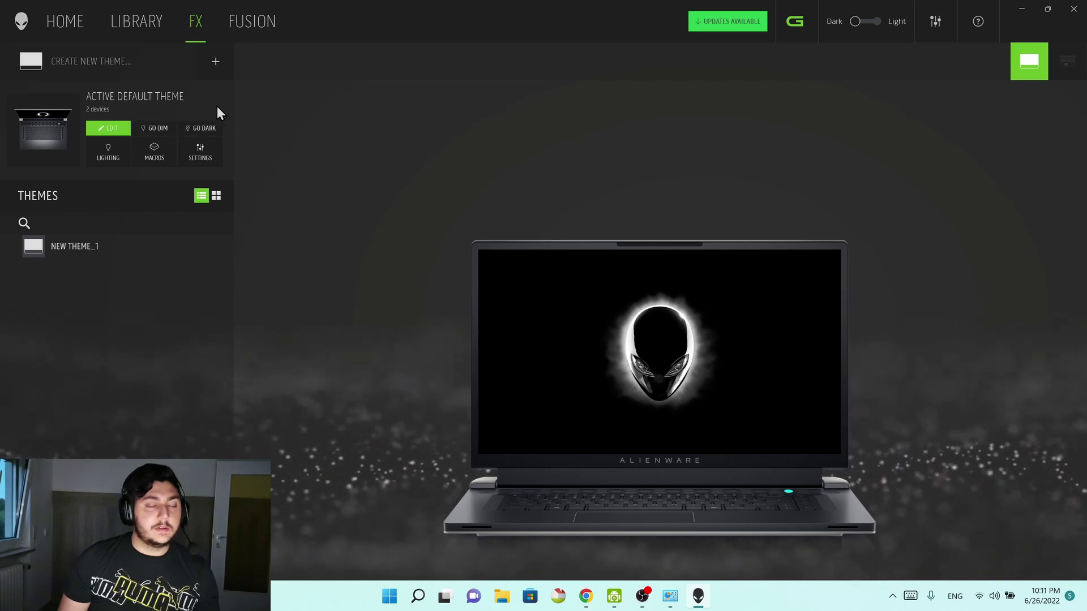
Try the dim and dark lighting modes on the active default theme, ending in dim mode.
left_click(150, 129)
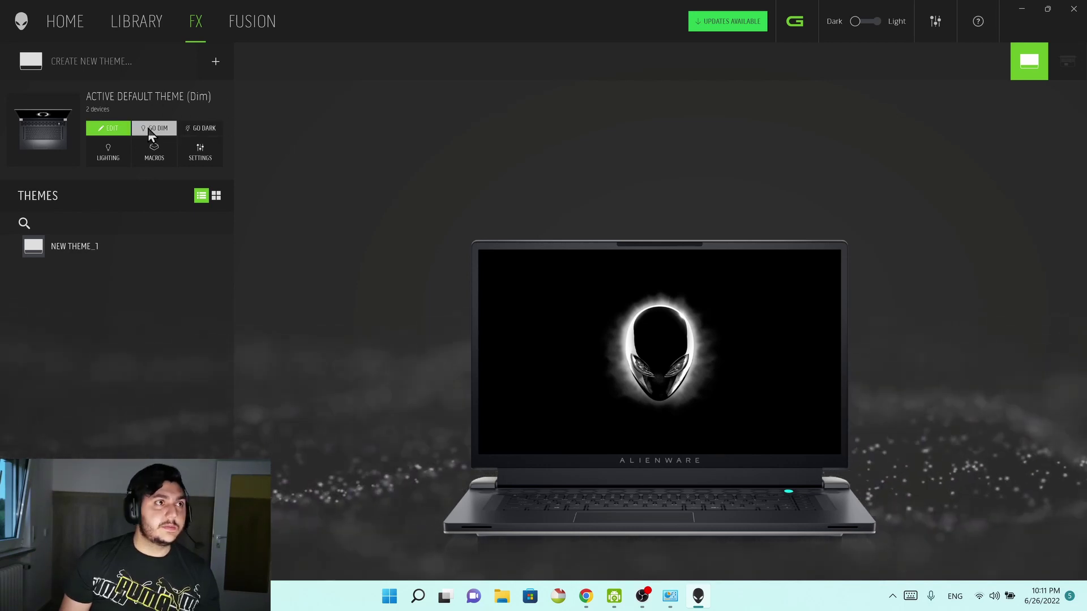
left_click(195, 129)
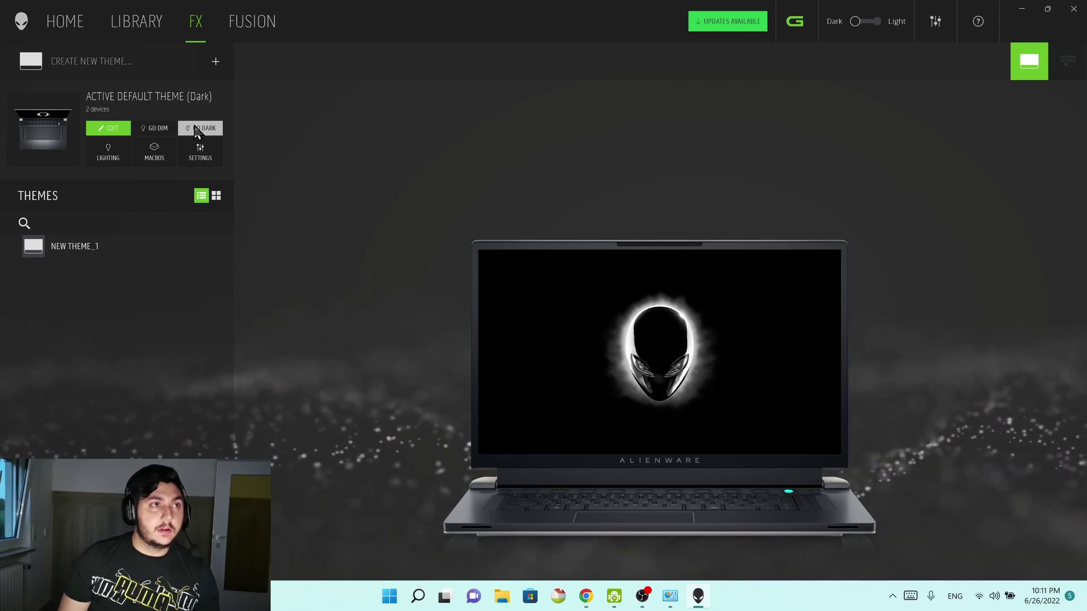
left_click(153, 129)
Open the active default theme's macro editor for the Alienware x17 R2 Advanced KB and expand the macro folders.
mouse_move(151, 156)
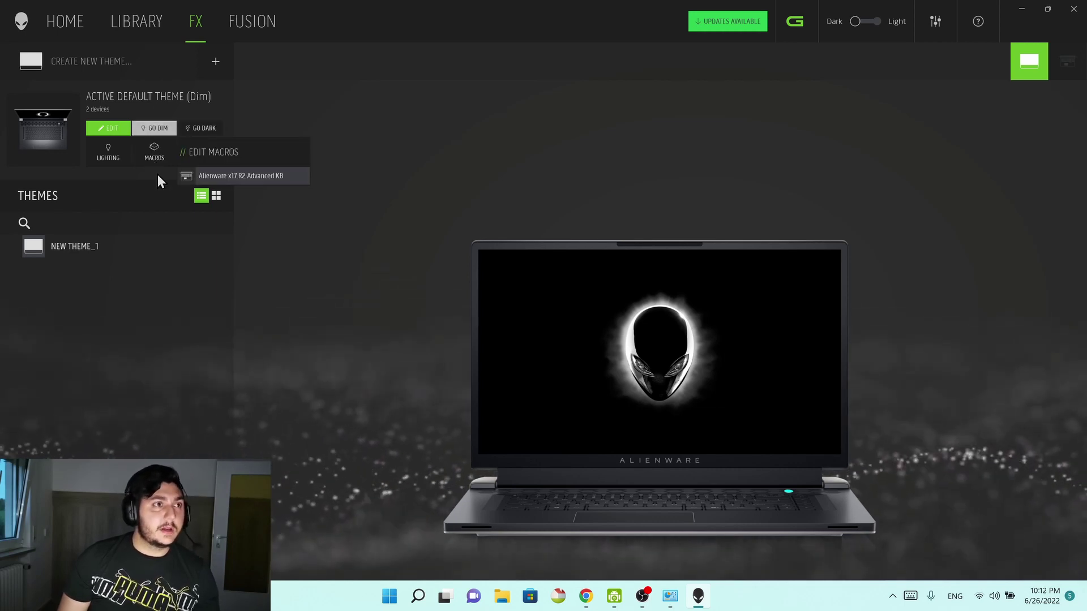
left_click(233, 177)
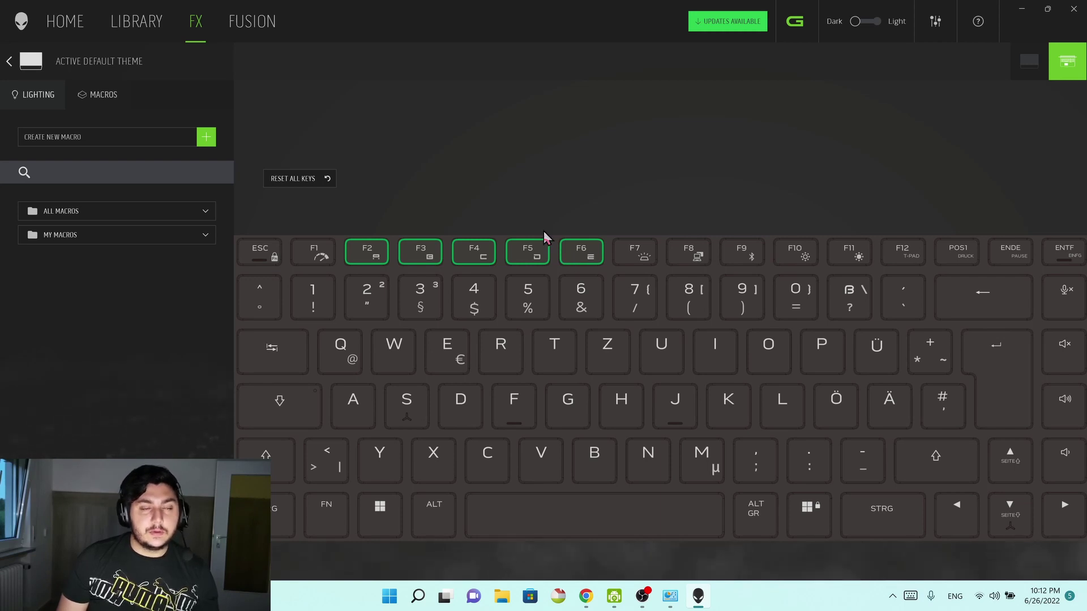
left_click(206, 234)
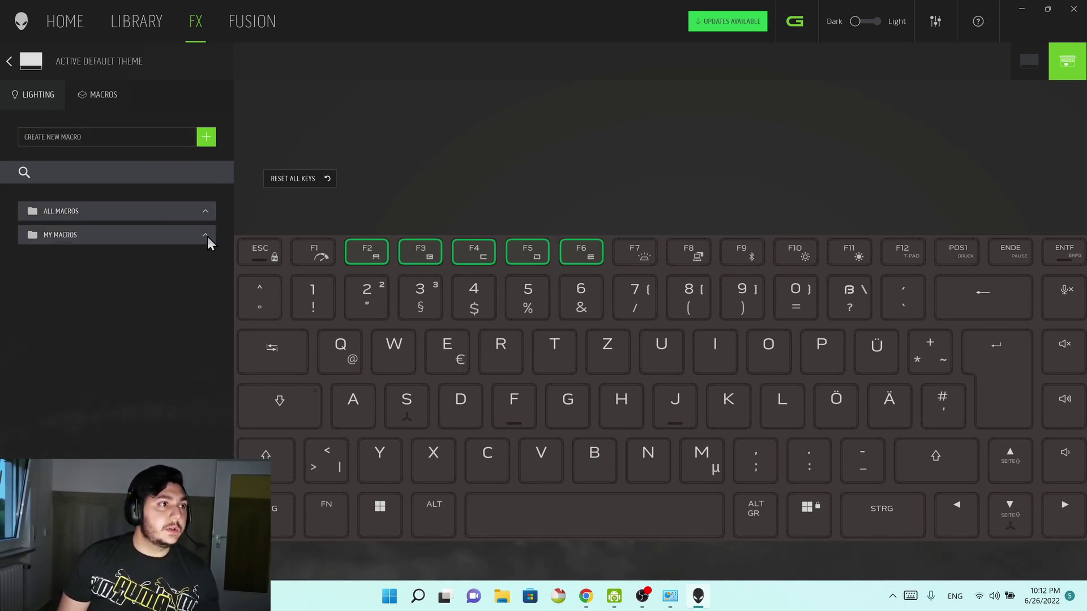
Set up a new keystroke macro named Test with the key combination Shift + R.
left_click(206, 137)
left_click(335, 266)
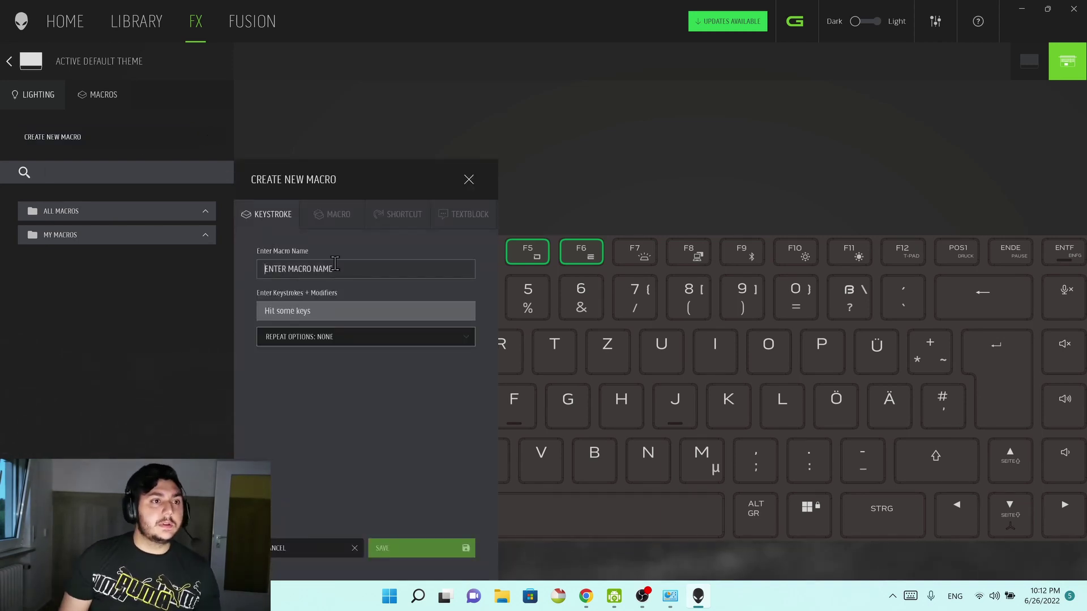
type("Test")
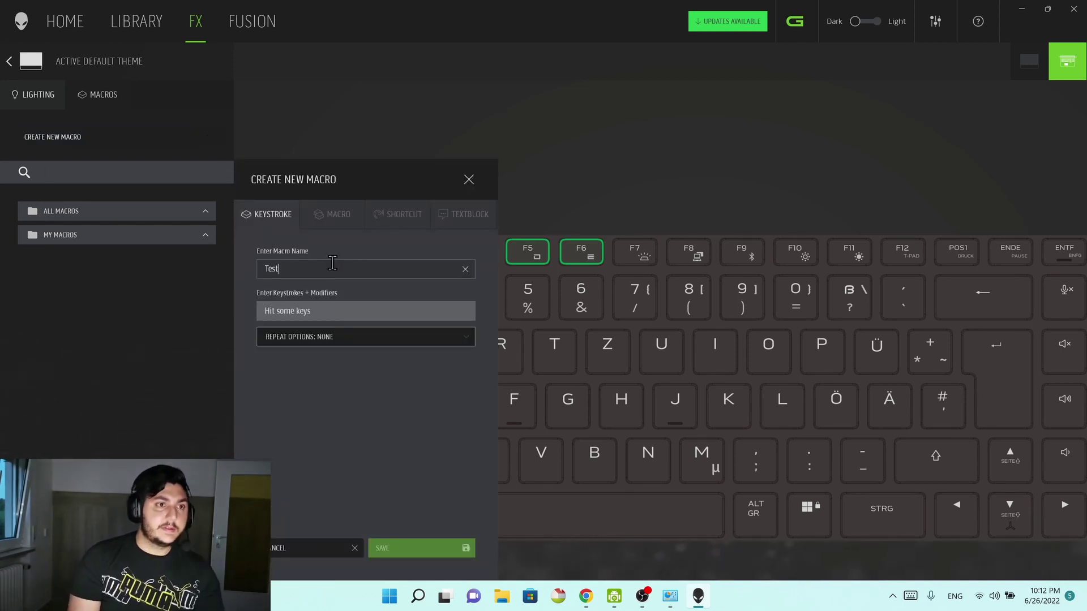
left_click(328, 311)
key("s")
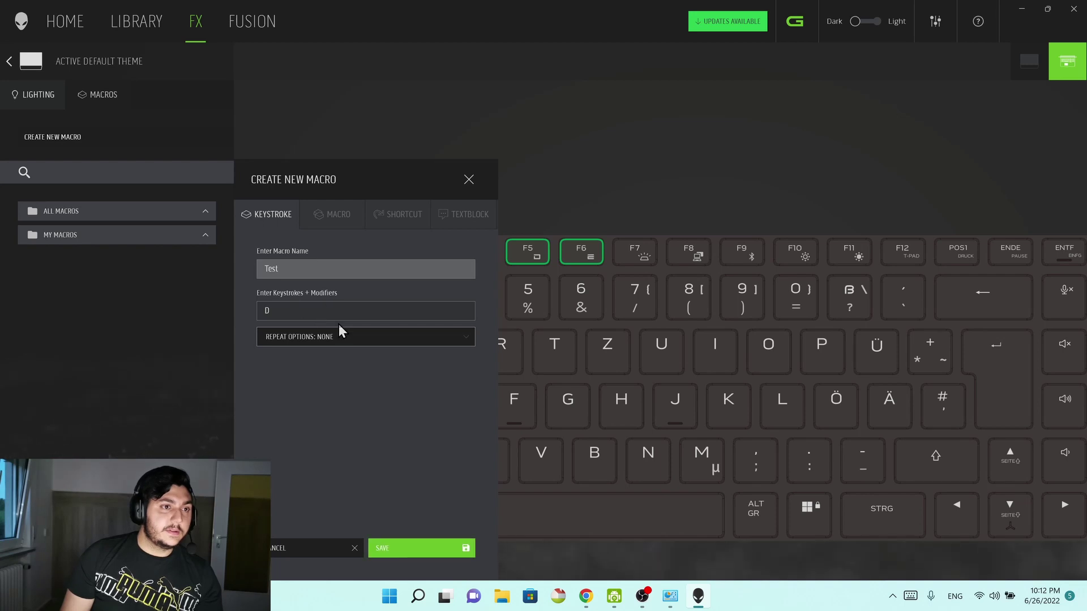
key("BackSpace")
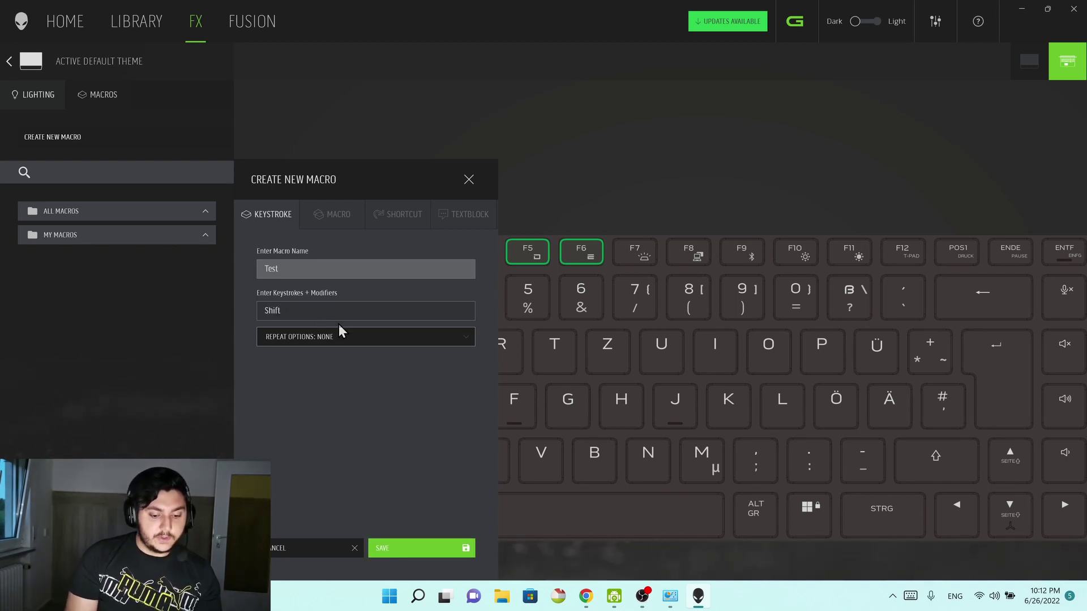
key("shift+r")
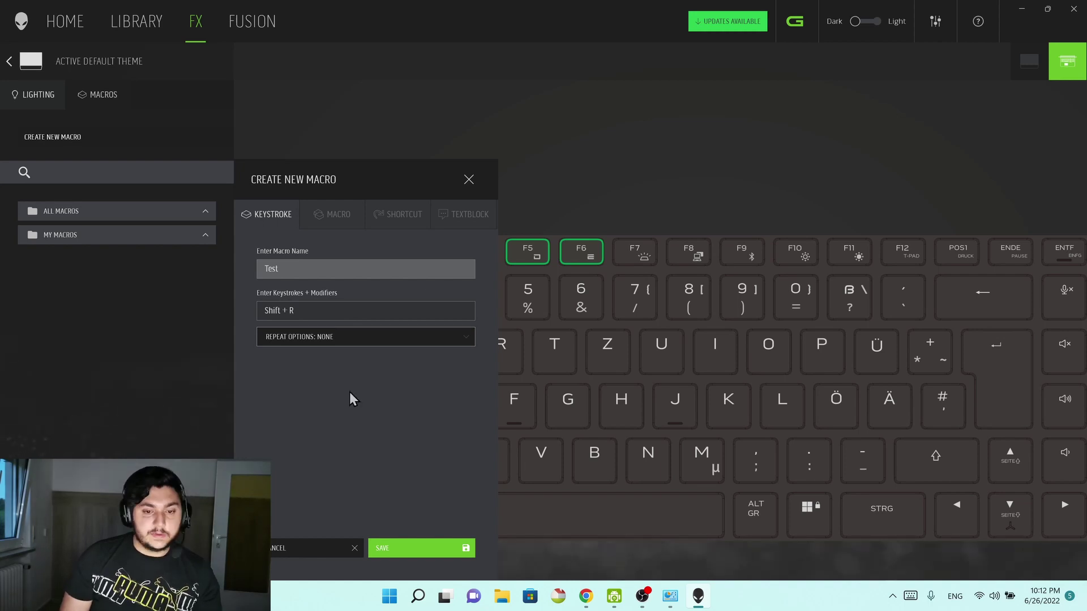
Save the Test macro in the My Macros folder.
left_click(399, 548)
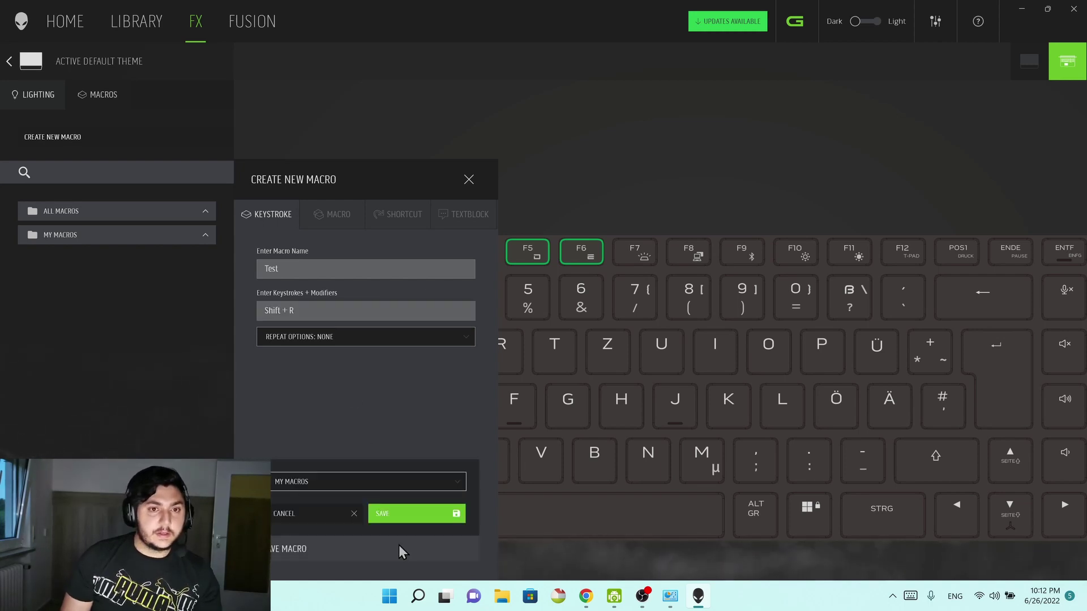
left_click(385, 481)
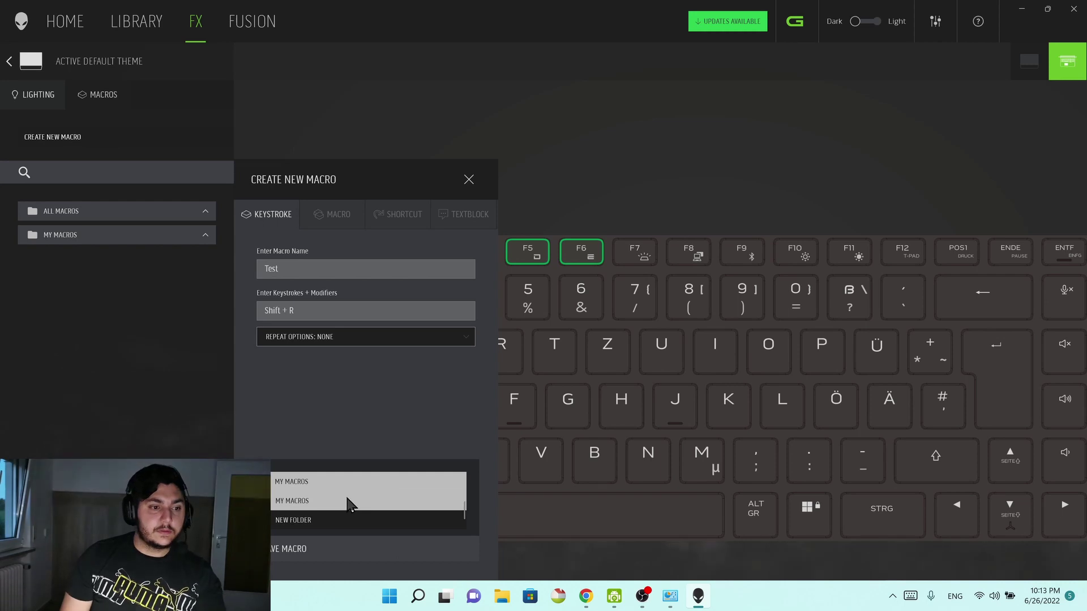
left_click(287, 502)
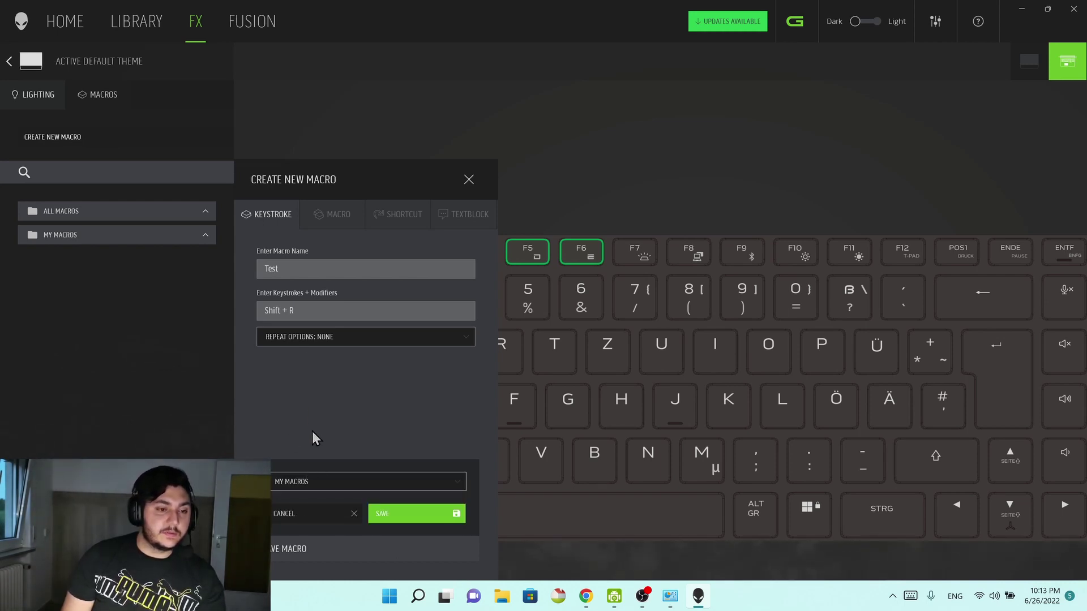
left_click(298, 485)
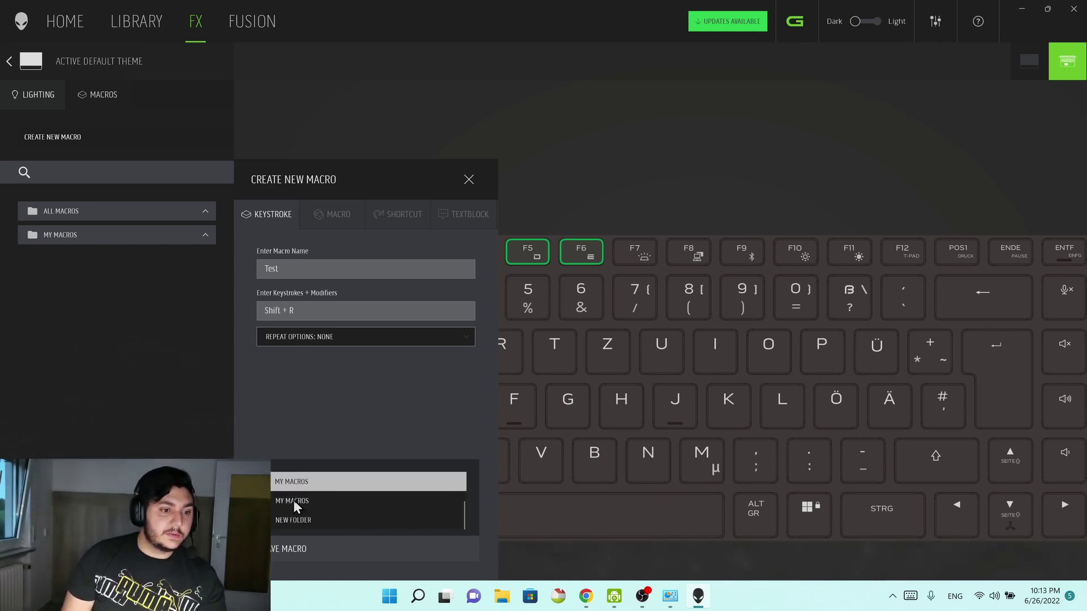
left_click(293, 500)
left_click(417, 512)
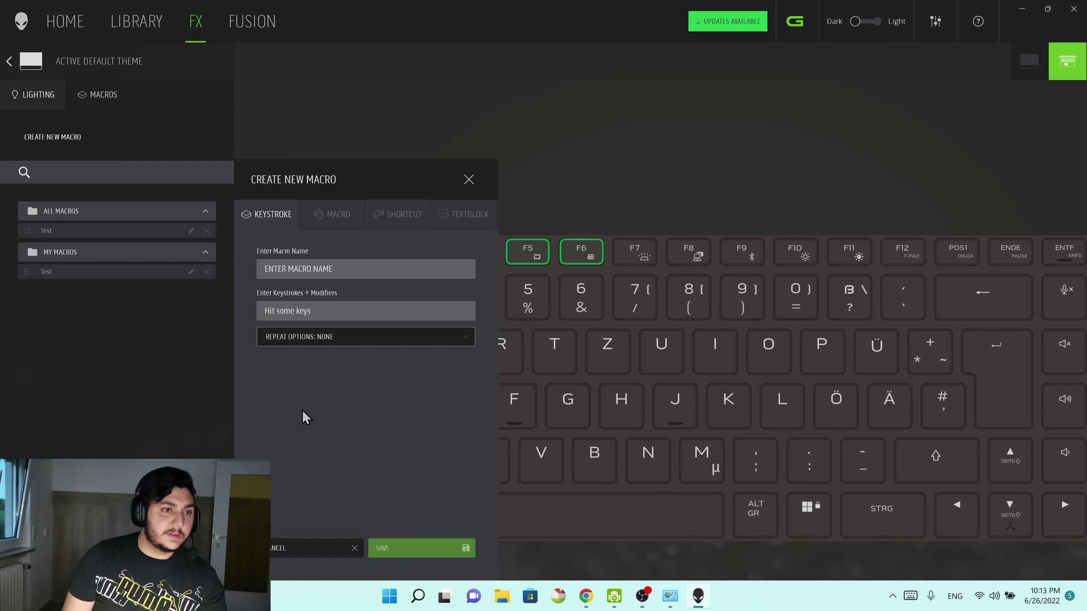
Look through the Macro, Shortcut and Textblock types available for a new macro.
left_click(338, 214)
left_click(396, 214)
left_click(334, 214)
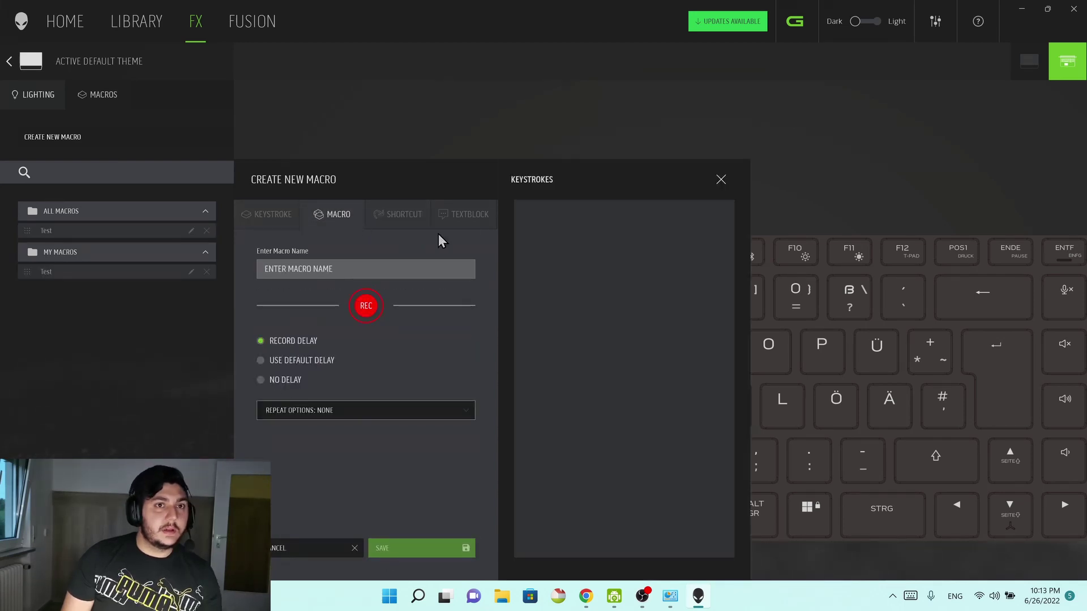
left_click(464, 214)
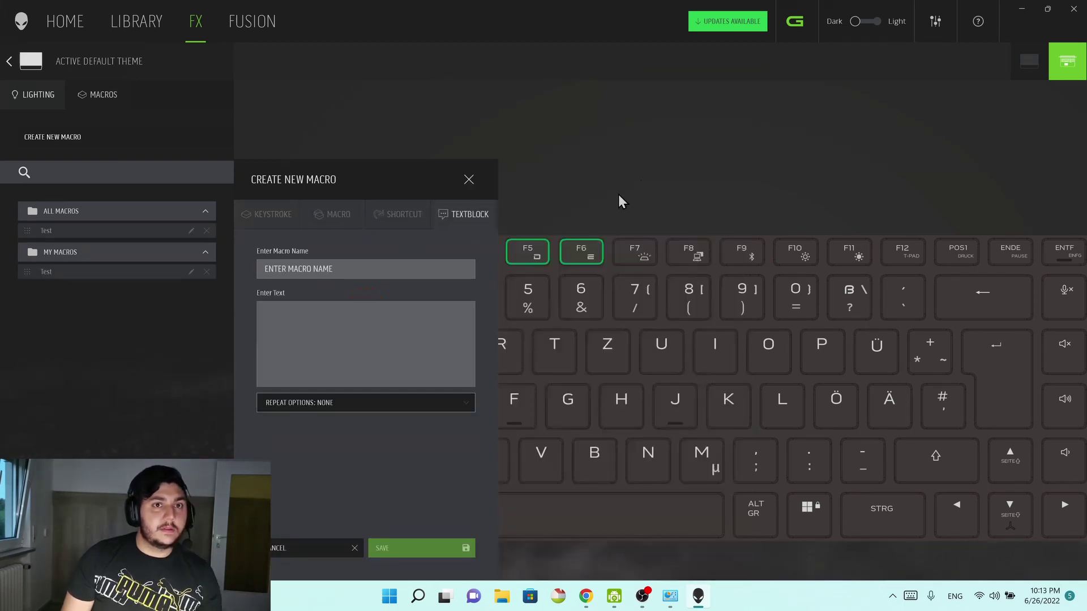
Close the new macro form and switch to the overclock profiles in Fusion.
left_click(468, 180)
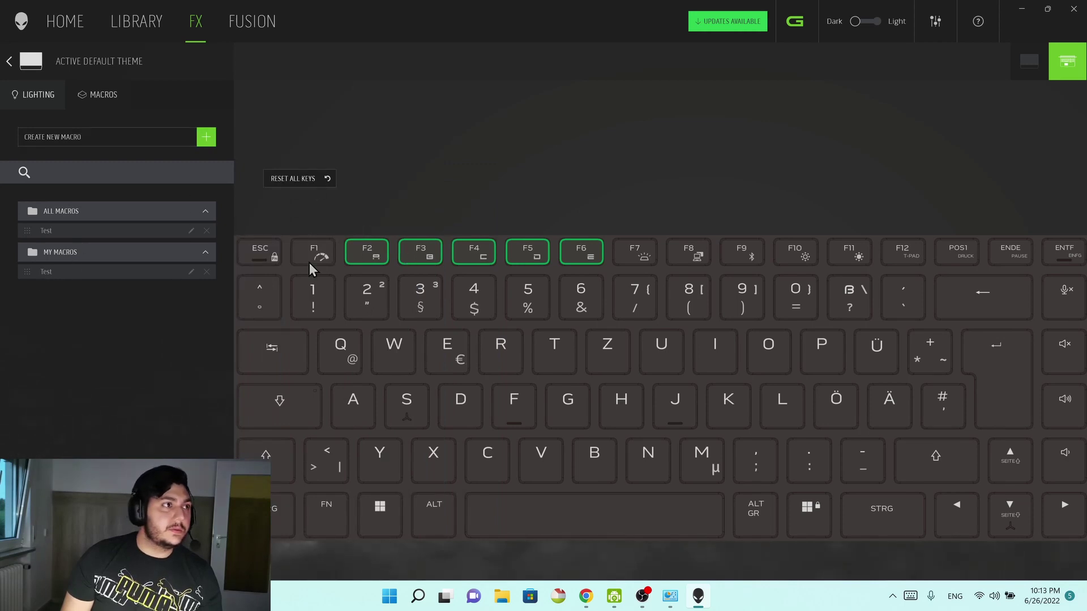
left_click(35, 95)
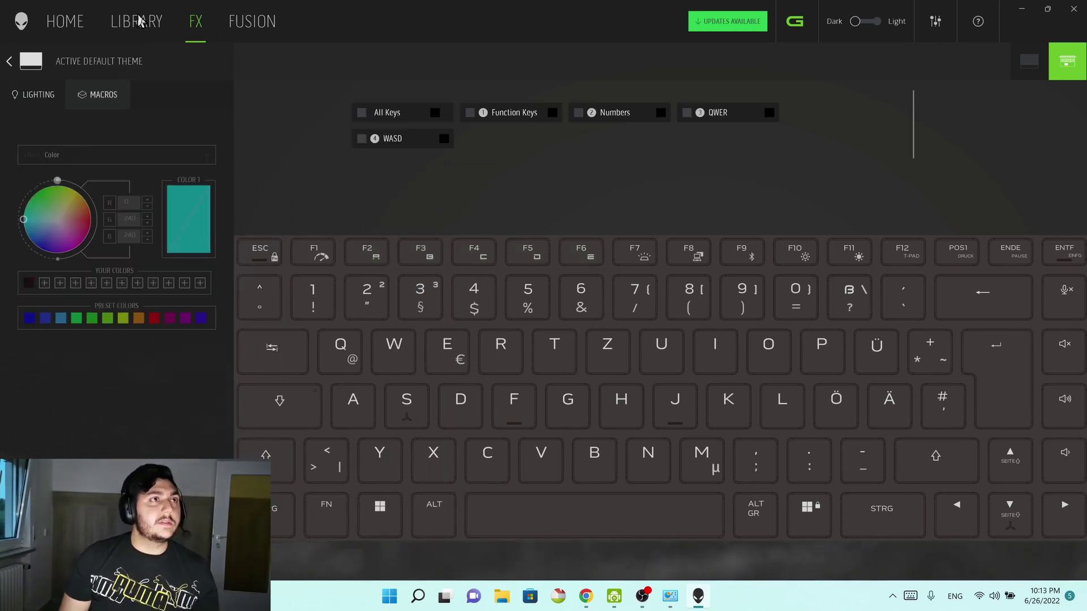
left_click(247, 35)
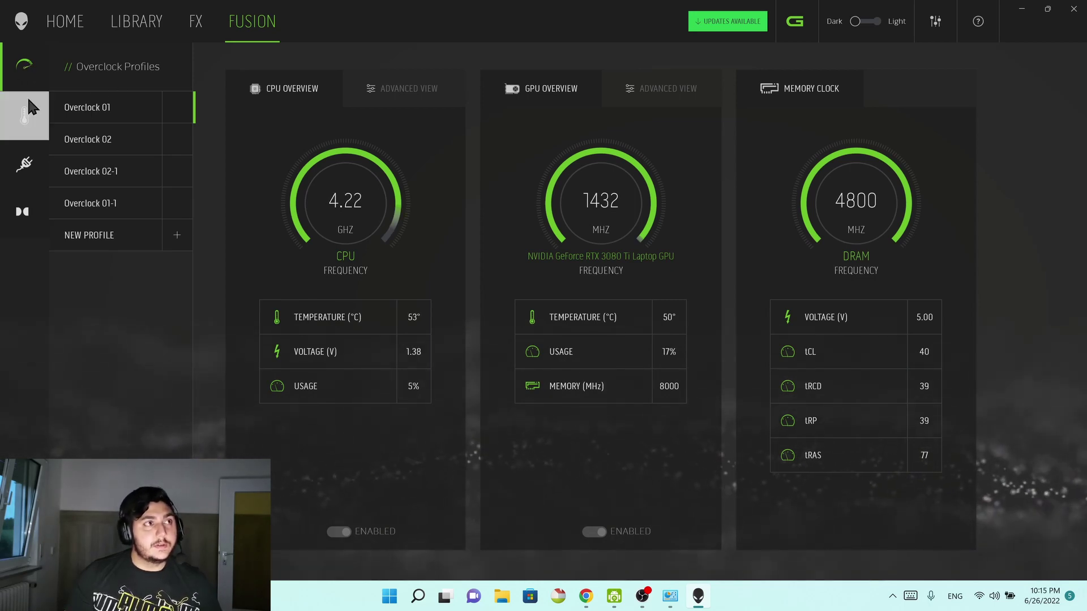
left_click(24, 100)
left_click(22, 64)
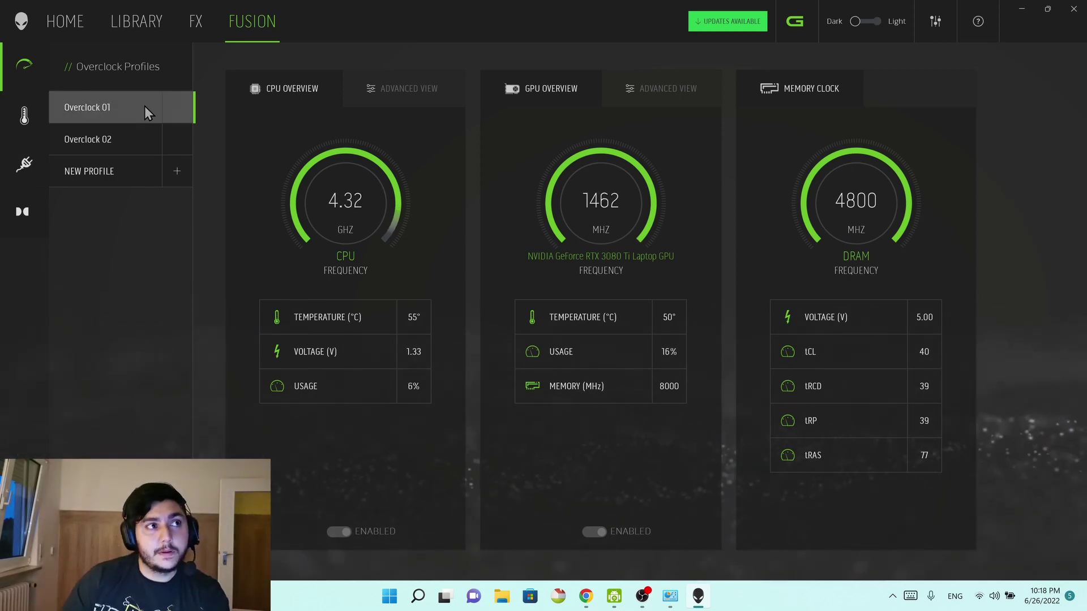
Activate the Overclock 01 profile and open its advanced CPU settings.
left_click(178, 108)
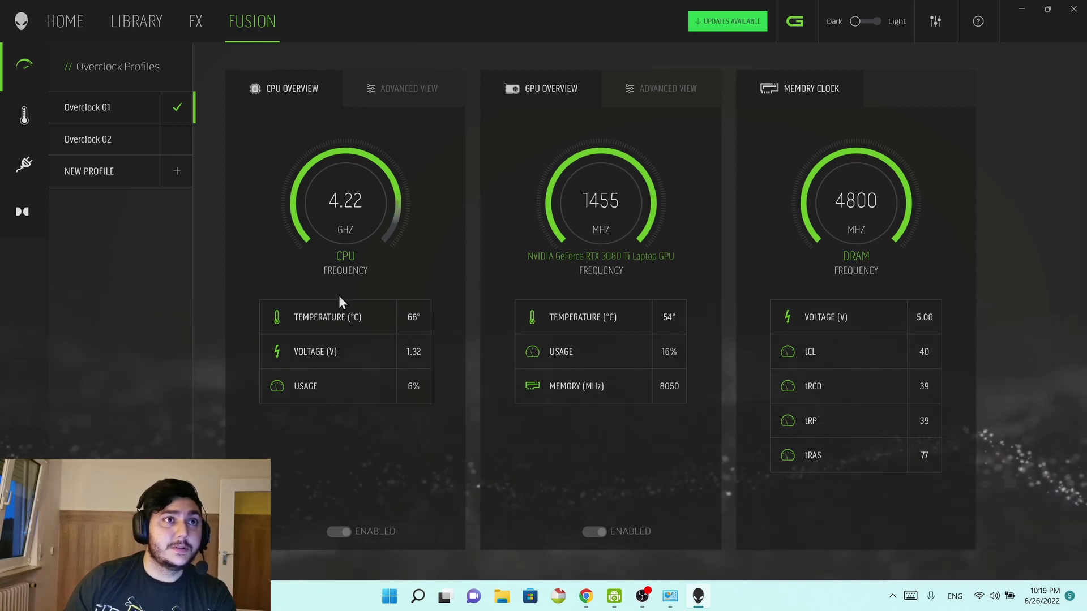
left_click(374, 89)
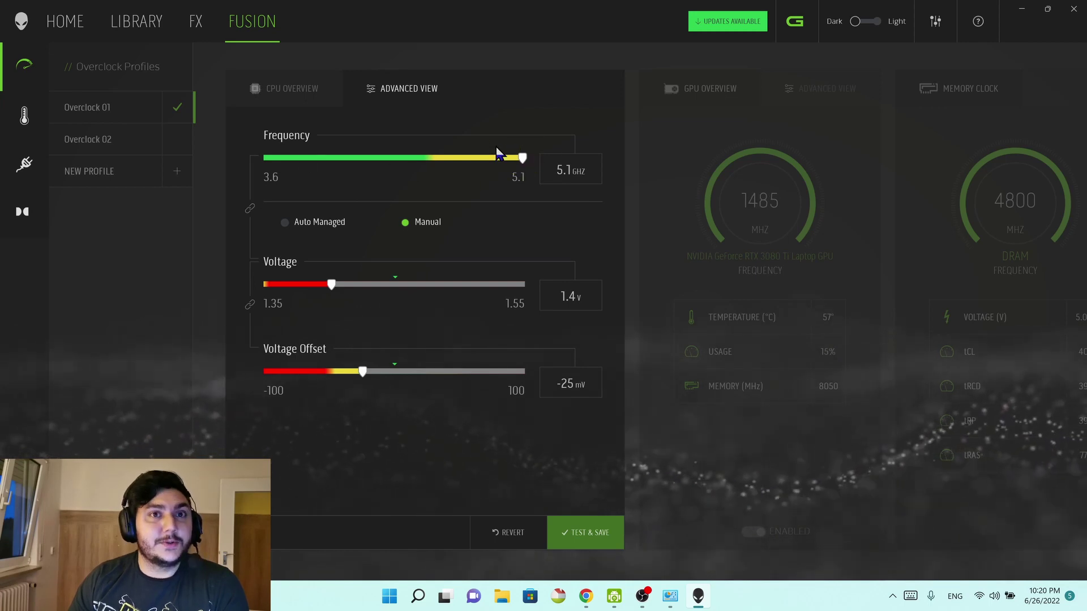
Try CPU frequencies of 4.5 GHz and 4.6 GHz, then restore 5.1 GHz without discarding the edits.
mouse_move(520, 158)
left_mouse_down()
mouse_move(252, 170)
mouse_move(378, 173)
mouse_move(539, 154)
mouse_move(271, 164)
mouse_move(333, 176)
mouse_move(523, 159)
left_mouse_up()
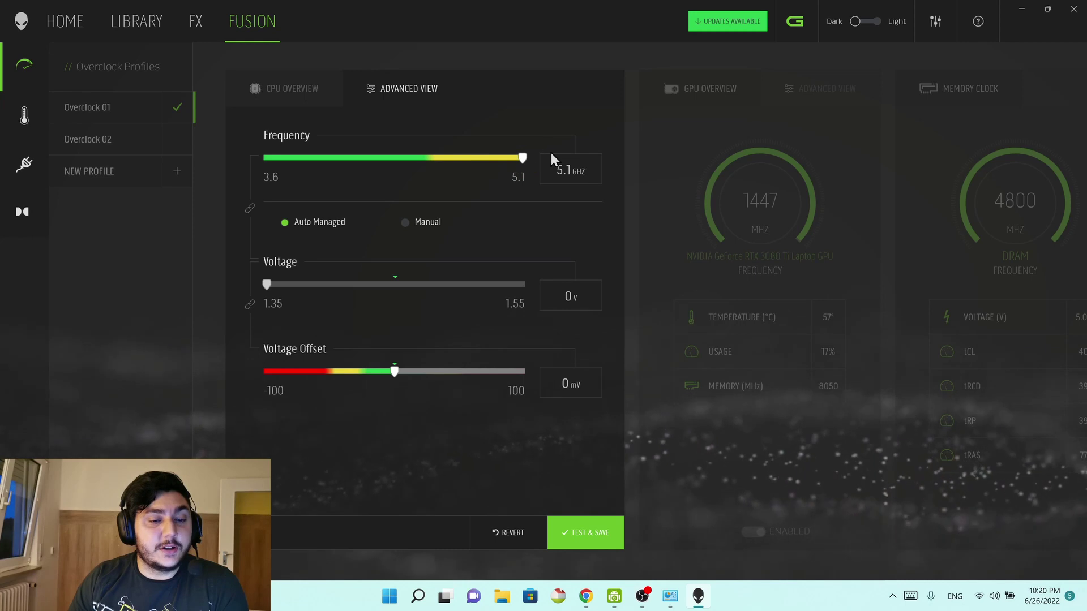
mouse_move(521, 158)
left_mouse_down()
mouse_move(256, 163)
mouse_move(522, 160)
left_mouse_up()
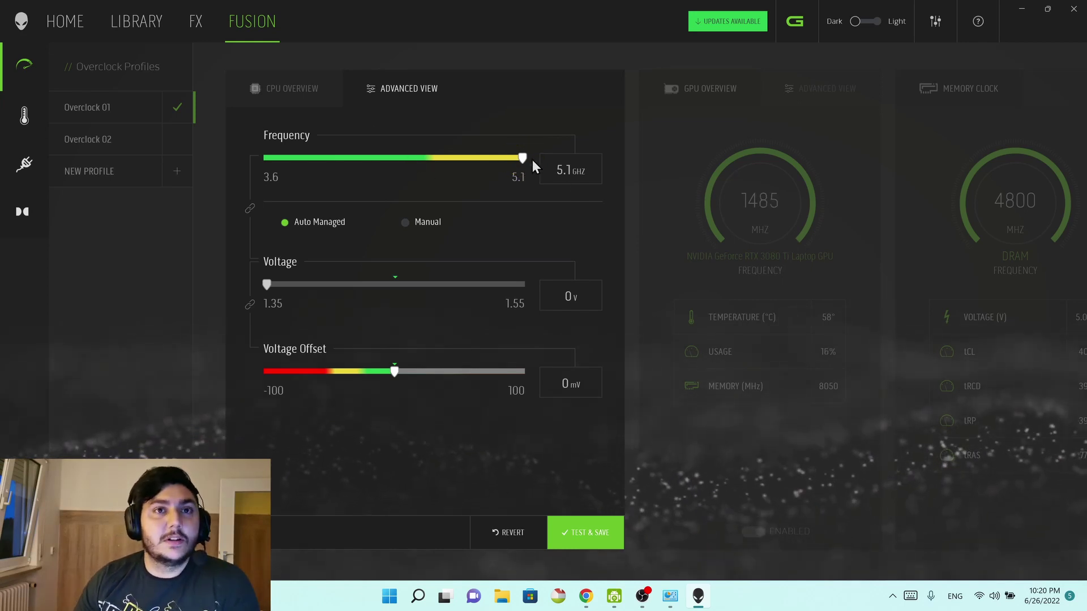
left_click_drag(522, 159, 427, 180)
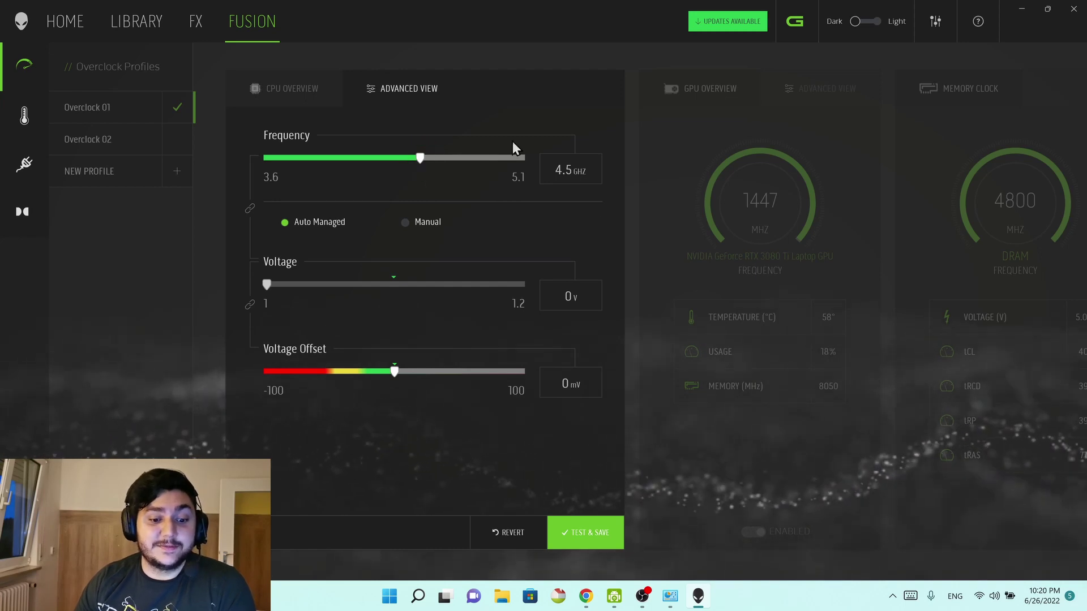
mouse_move(419, 162)
left_mouse_down()
mouse_move(455, 161)
mouse_move(440, 160)
left_mouse_up()
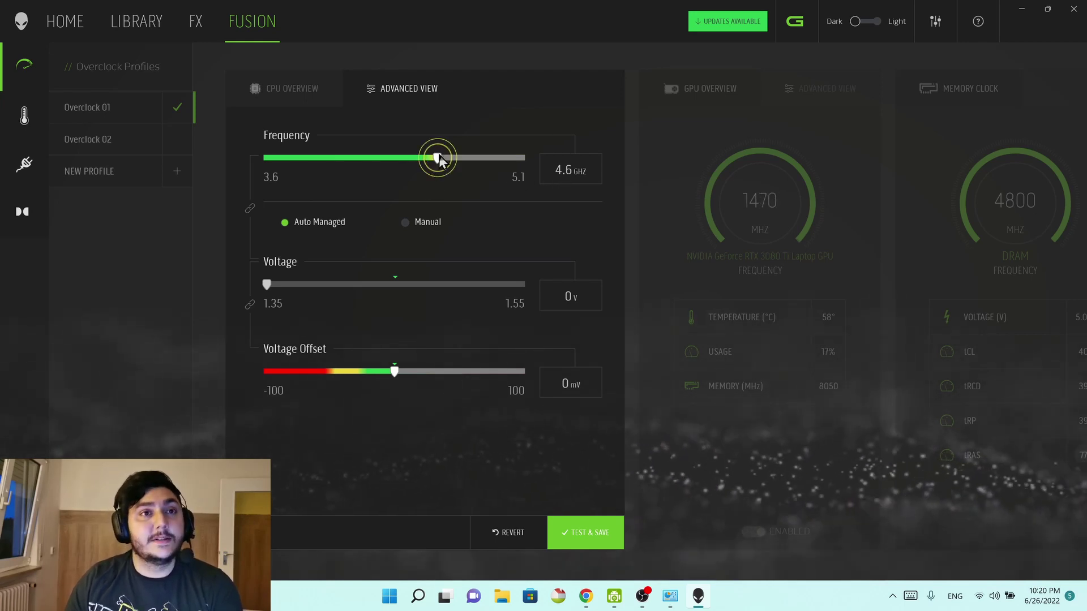
left_click_drag(436, 159, 583, 170)
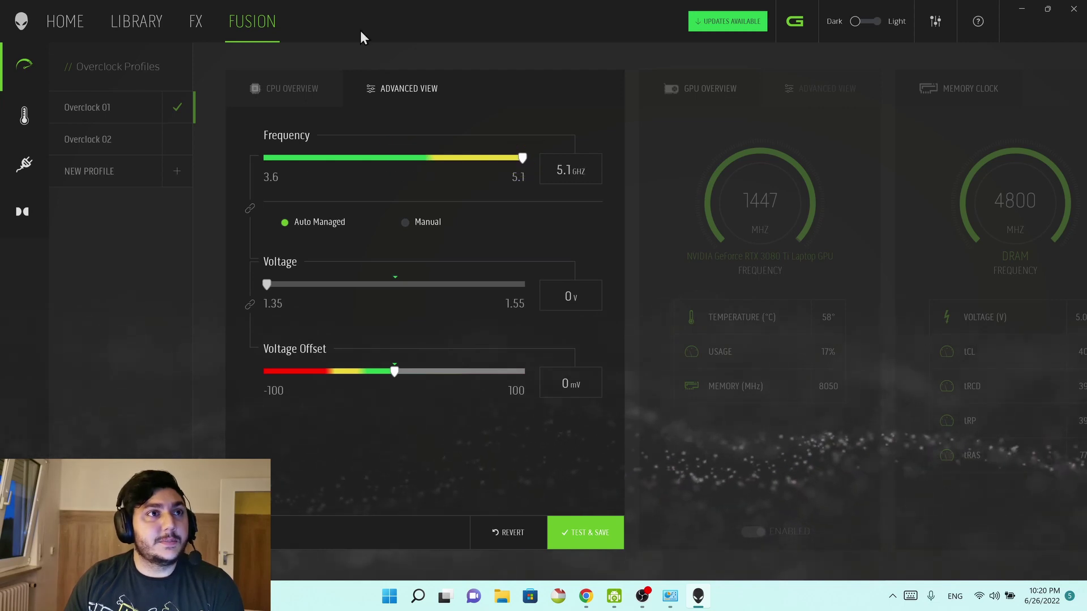
left_click(279, 86)
left_click(623, 340)
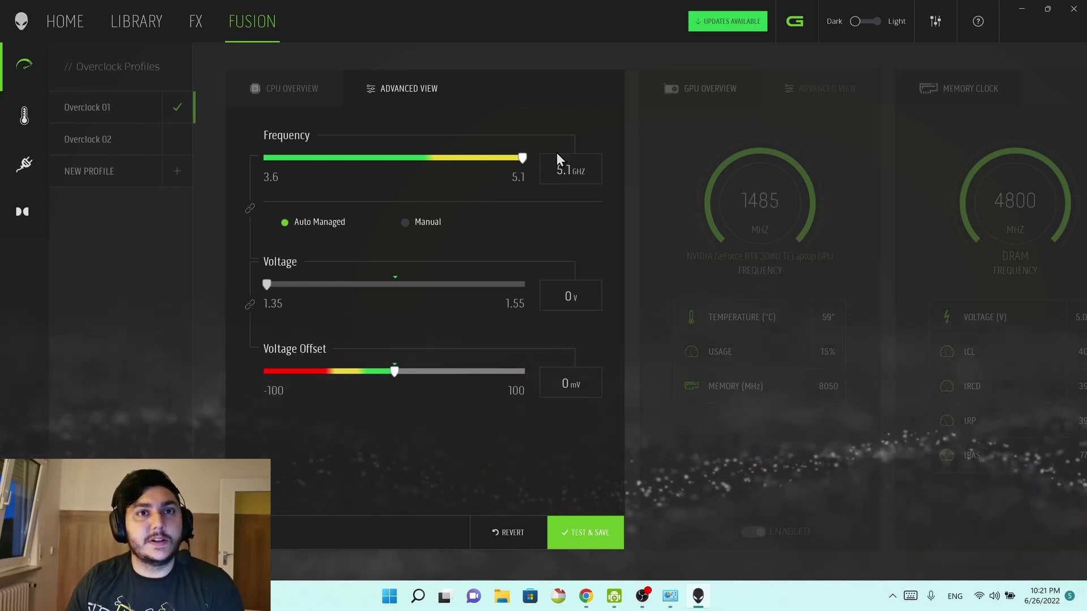
Toggle the CPU voltage mode between Auto Managed and Manual, finishing on Manual.
left_click(405, 222)
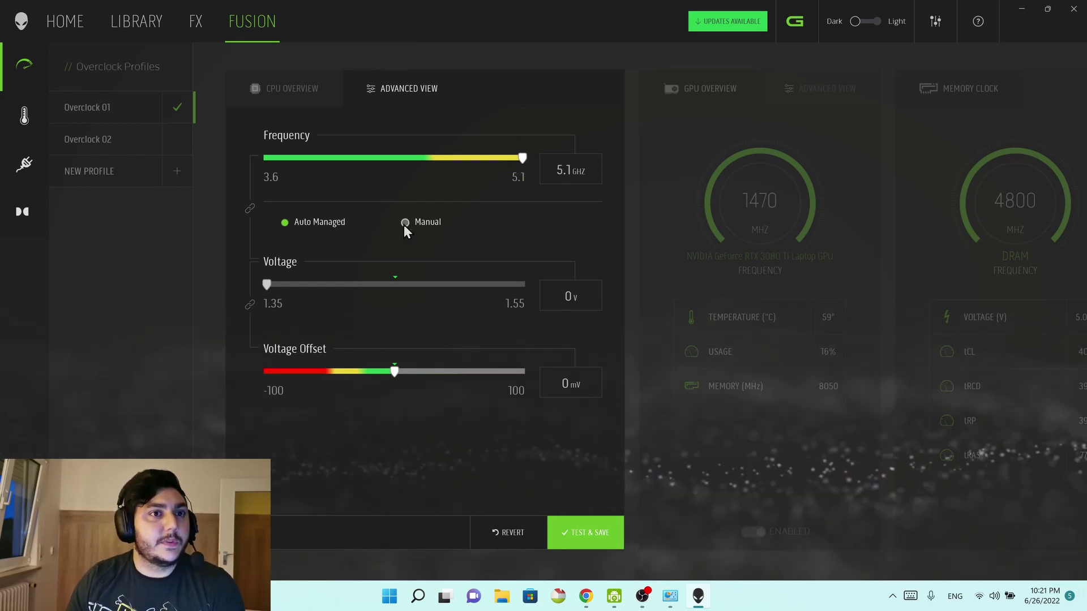
left_click(287, 224)
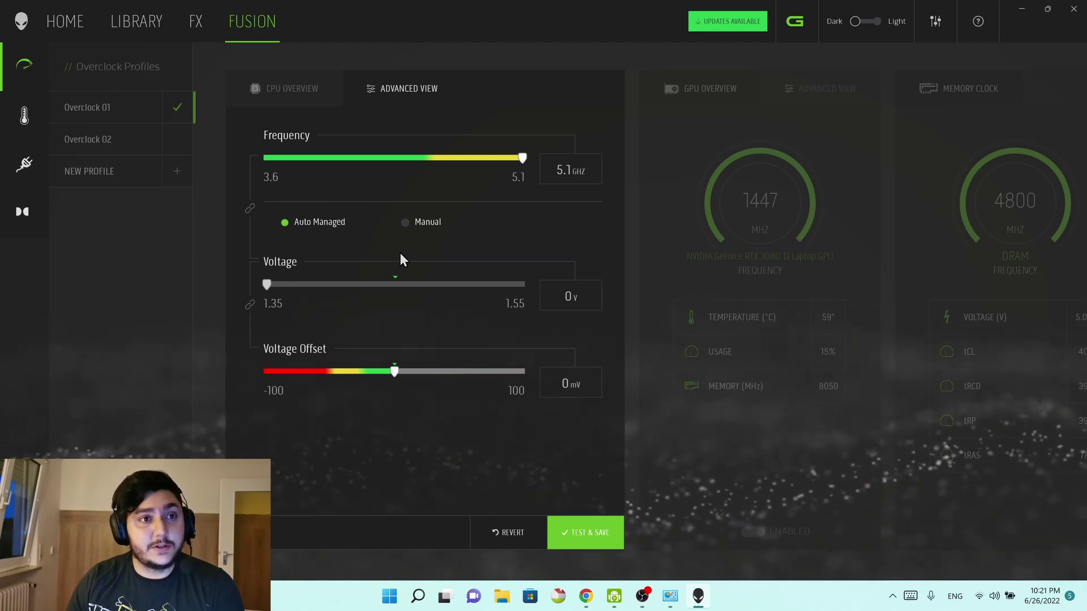
left_click(406, 223)
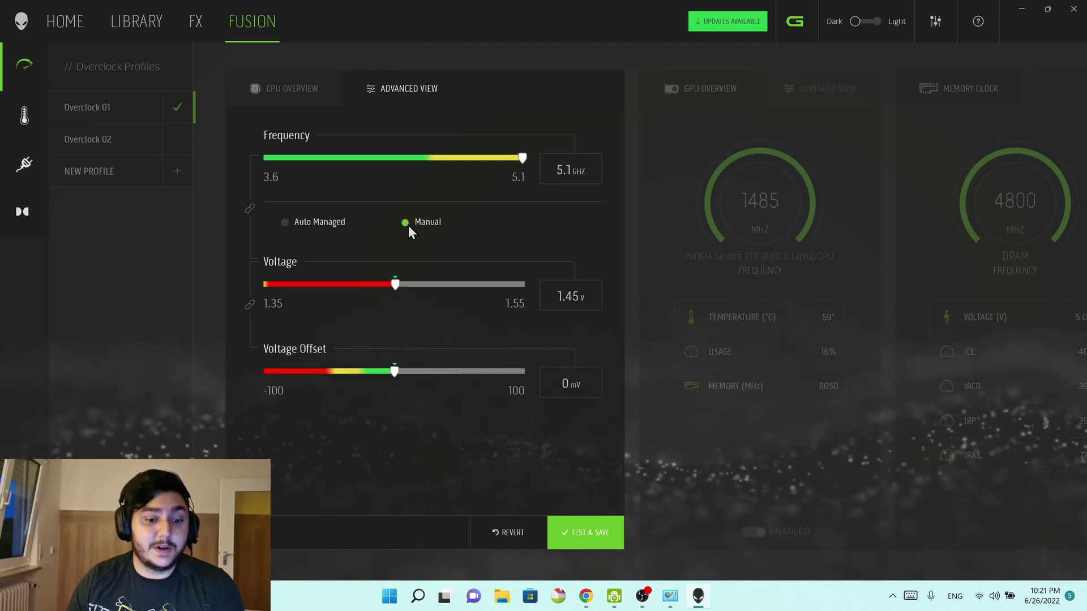
left_click(286, 223)
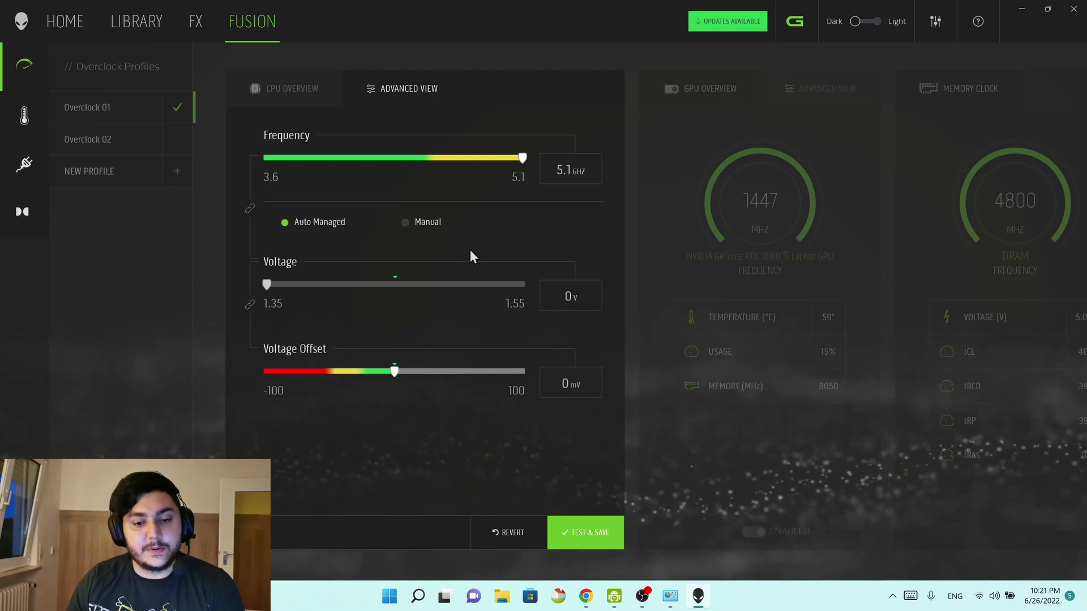
left_click(407, 221)
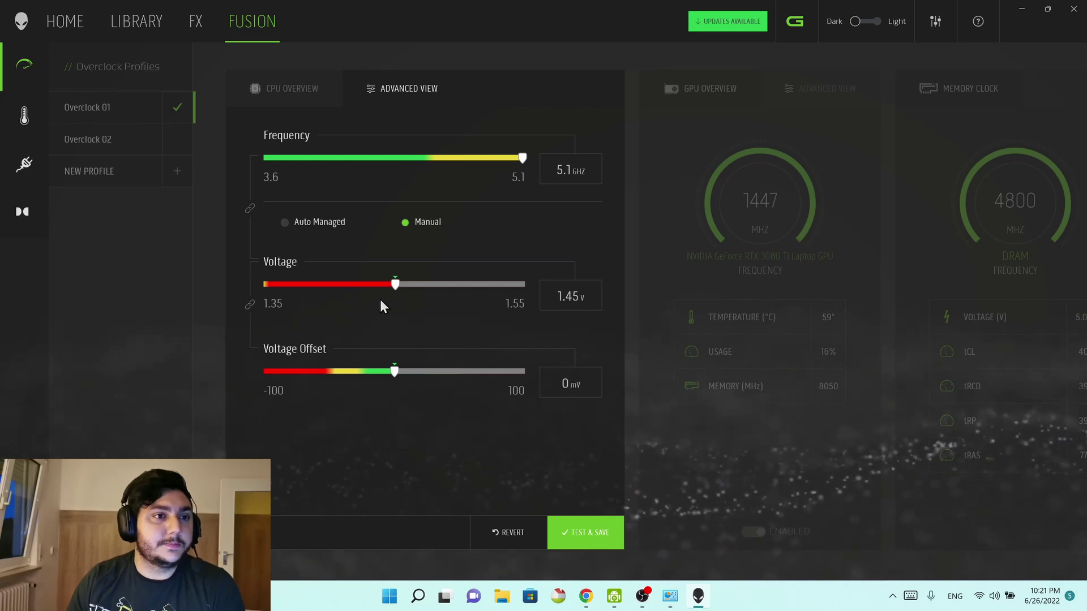
Try a manual CPU voltage of 1.55 V, then a 3.6 GHz frequency with a manual voltage of 1 V.
left_click_drag(394, 288, 541, 281)
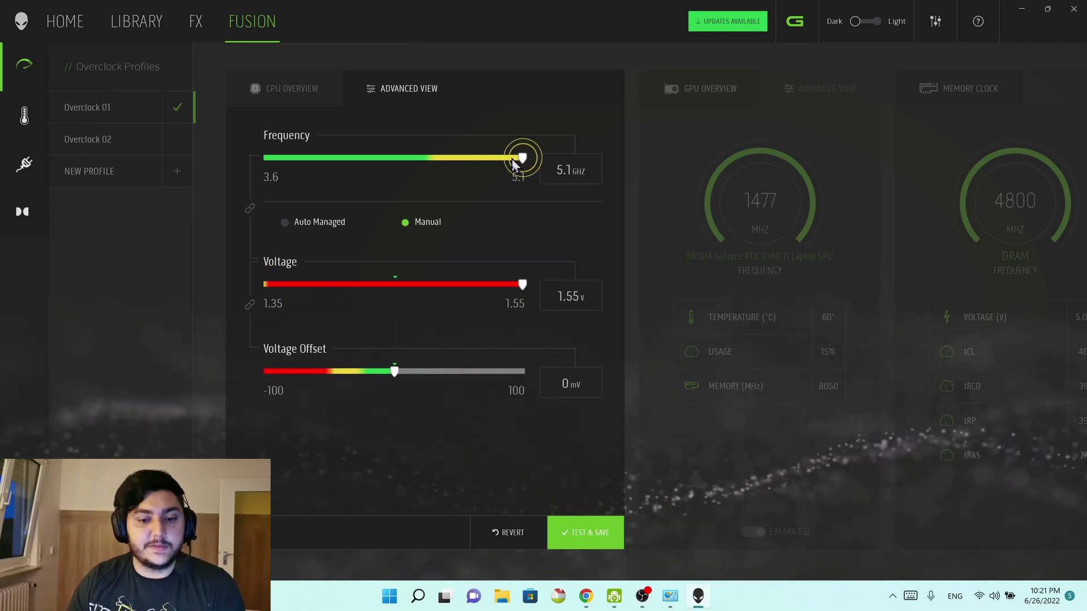
left_click_drag(521, 159, 245, 173)
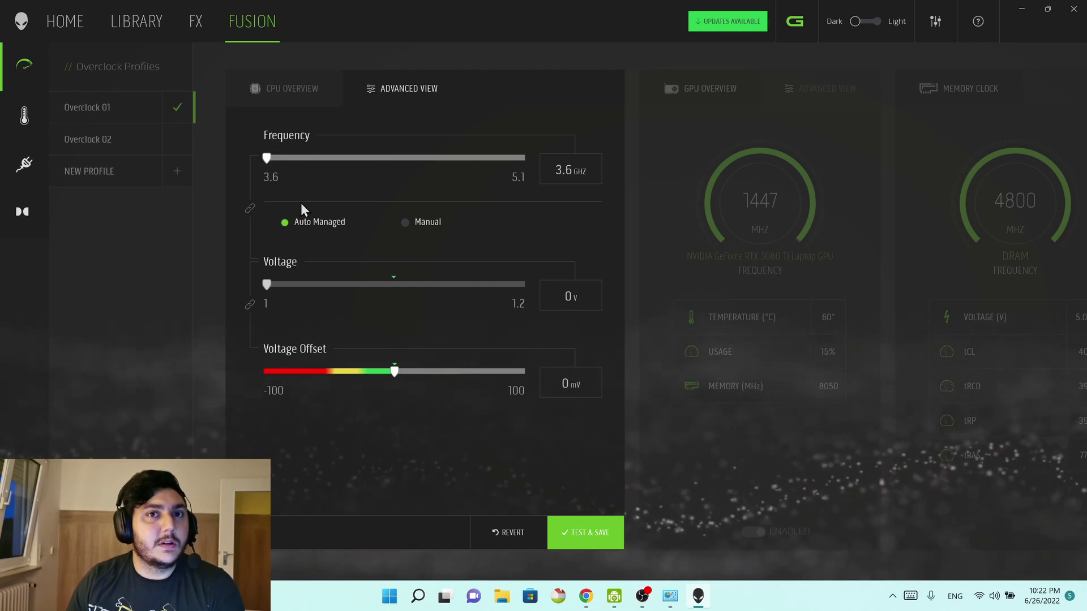
left_click(271, 285)
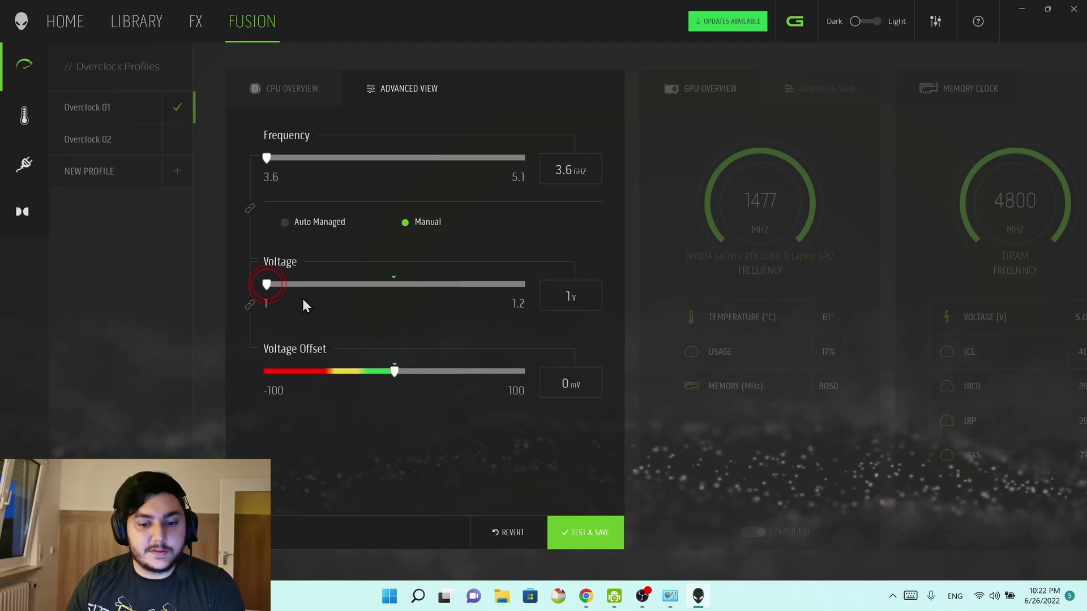
left_click_drag(286, 298, 254, 286)
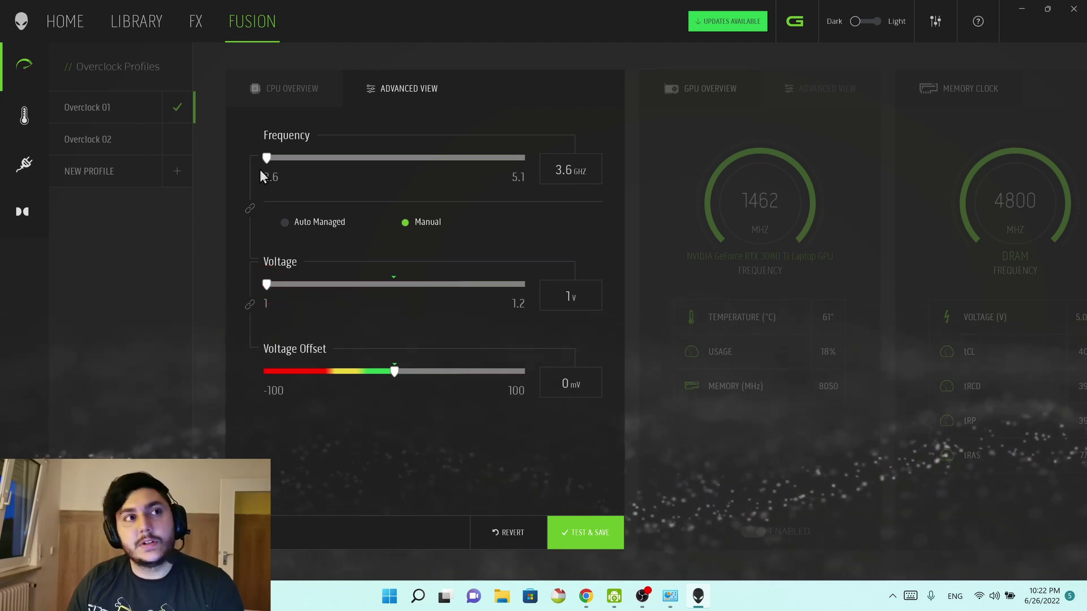
Swing the CPU frequency between 3.6 and 5.1 GHz, ending at 5.1 GHz, and try a manual voltage offset of 4 mV.
left_click_drag(266, 160, 523, 158)
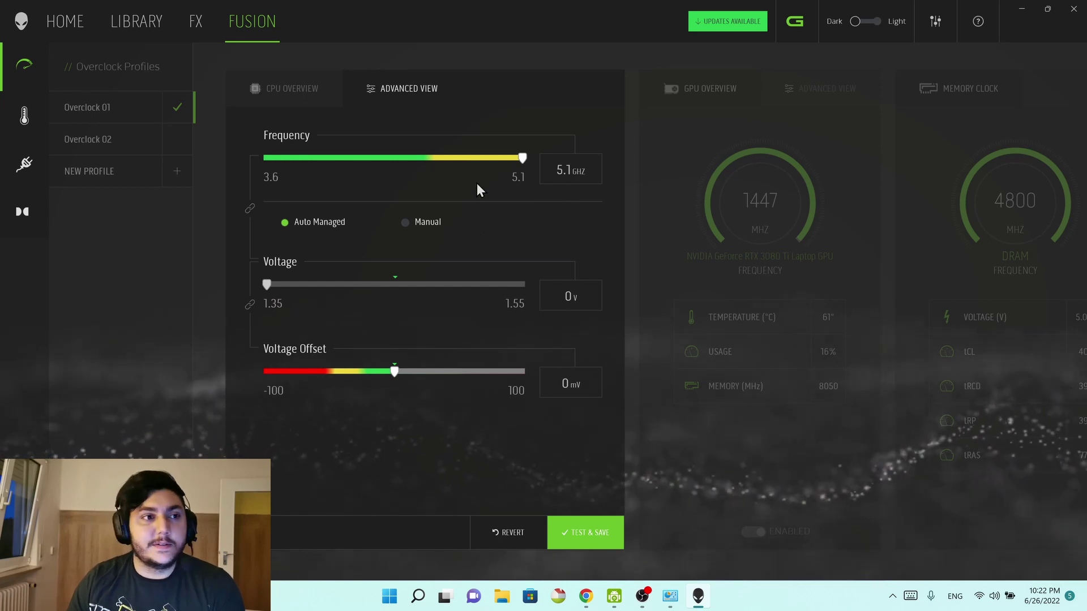
left_click_drag(522, 158, 241, 159)
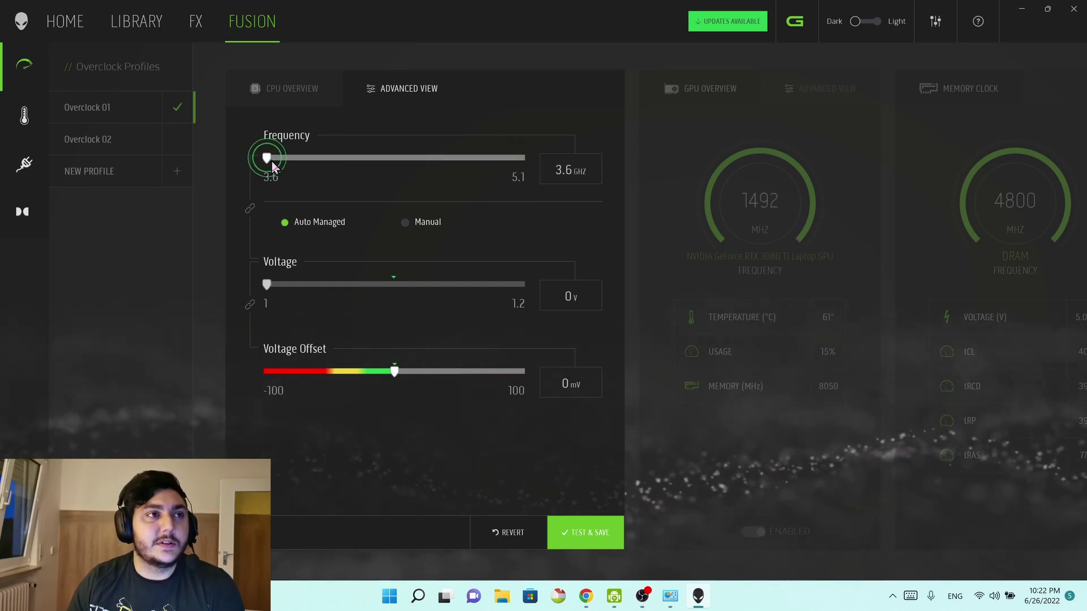
left_click_drag(266, 157, 523, 158)
mouse_move(393, 371)
left_mouse_down()
mouse_move(249, 379)
mouse_move(431, 383)
mouse_move(315, 390)
mouse_move(560, 381)
mouse_move(258, 376)
mouse_move(480, 371)
mouse_move(253, 362)
mouse_move(525, 382)
mouse_move(474, 358)
mouse_move(226, 391)
mouse_move(420, 371)
mouse_move(340, 371)
mouse_move(482, 378)
mouse_move(388, 370)
left_mouse_up()
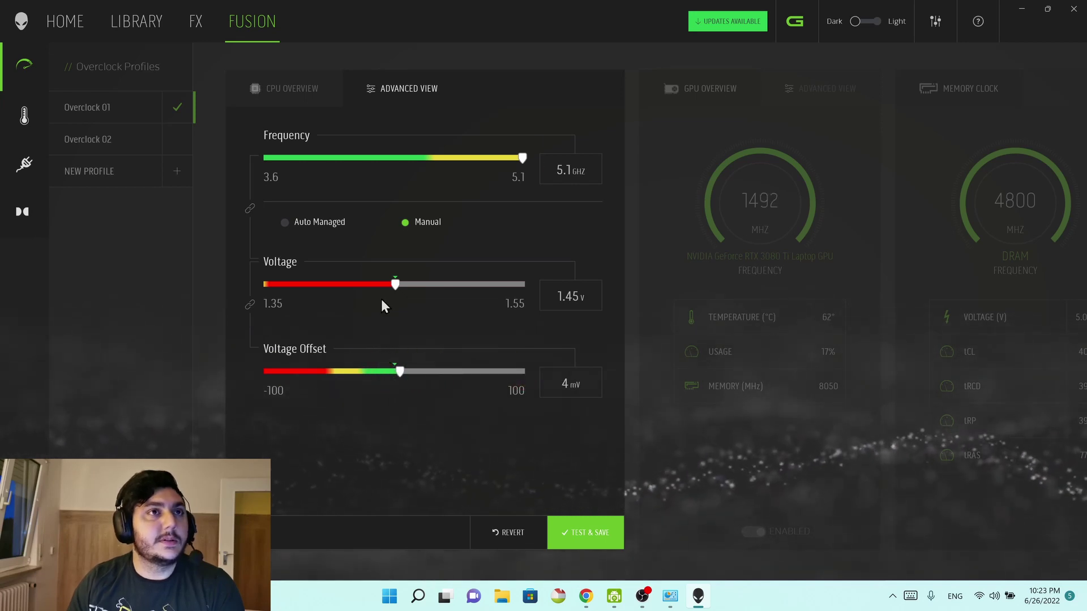
Discard all unsaved CPU changes in the Overclock 01 profile and return to the CPU overview.
left_click(288, 101)
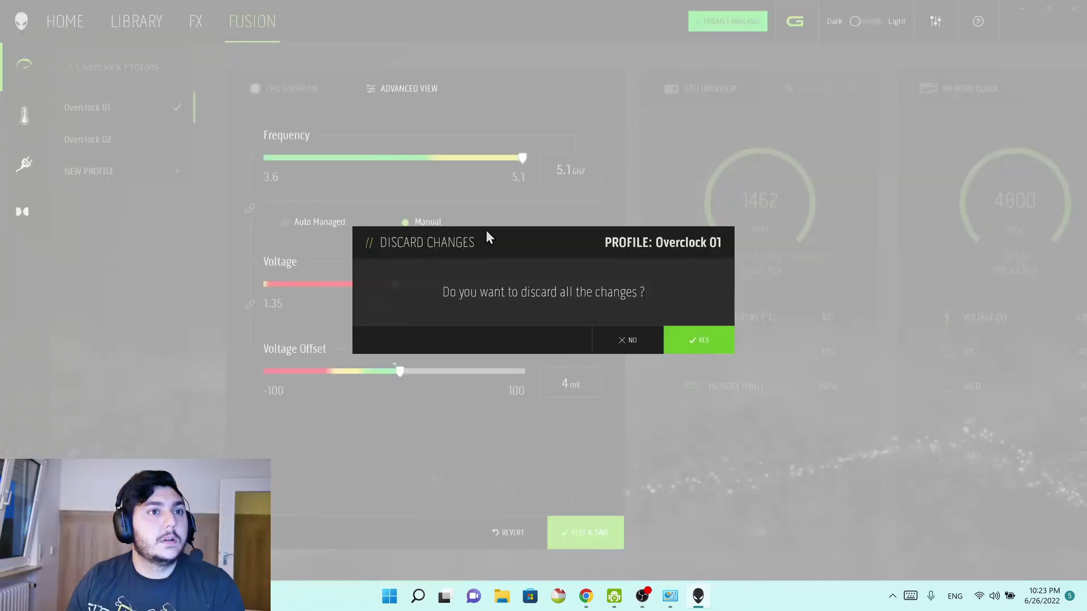
left_click(618, 346)
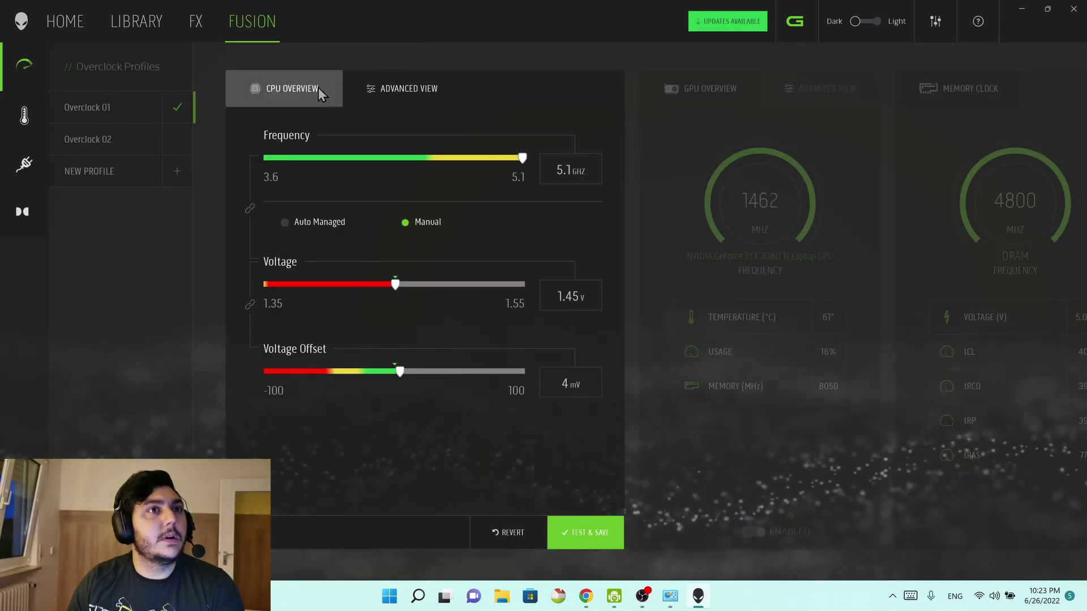
left_click(292, 89)
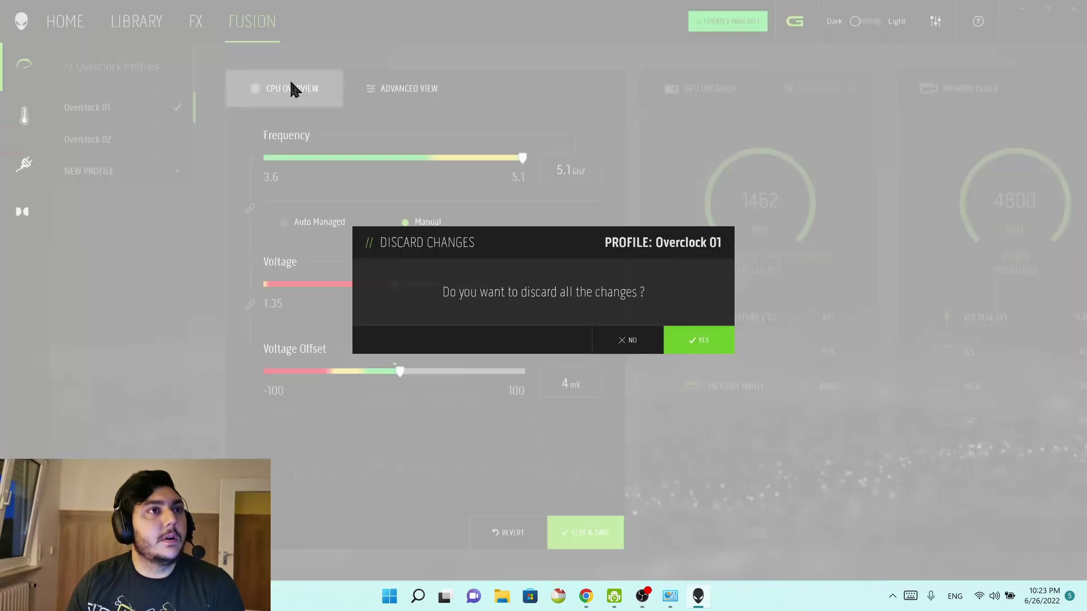
left_click(626, 344)
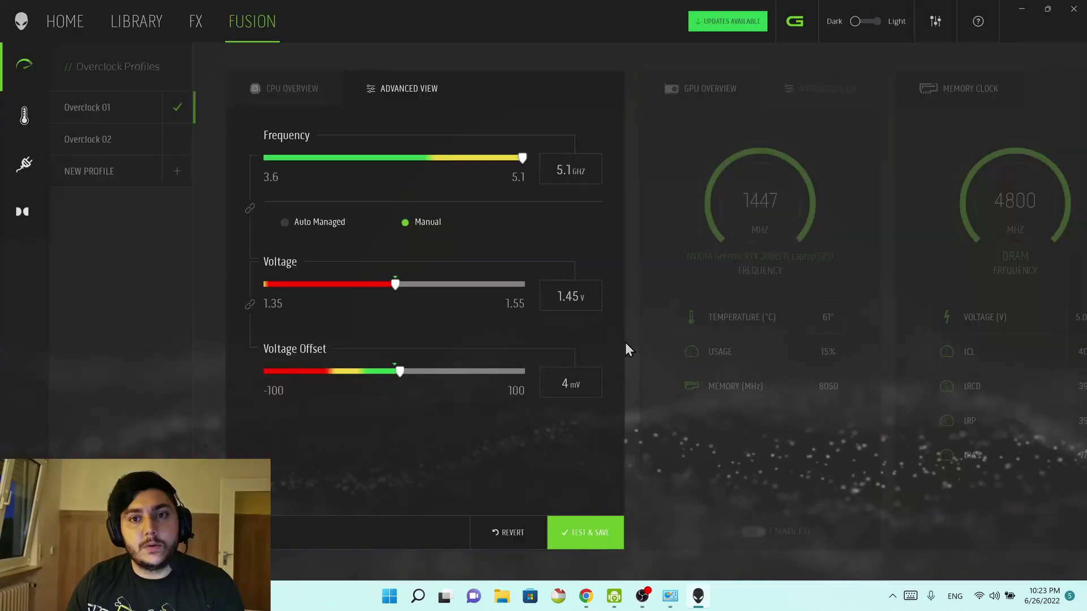
left_click(273, 87)
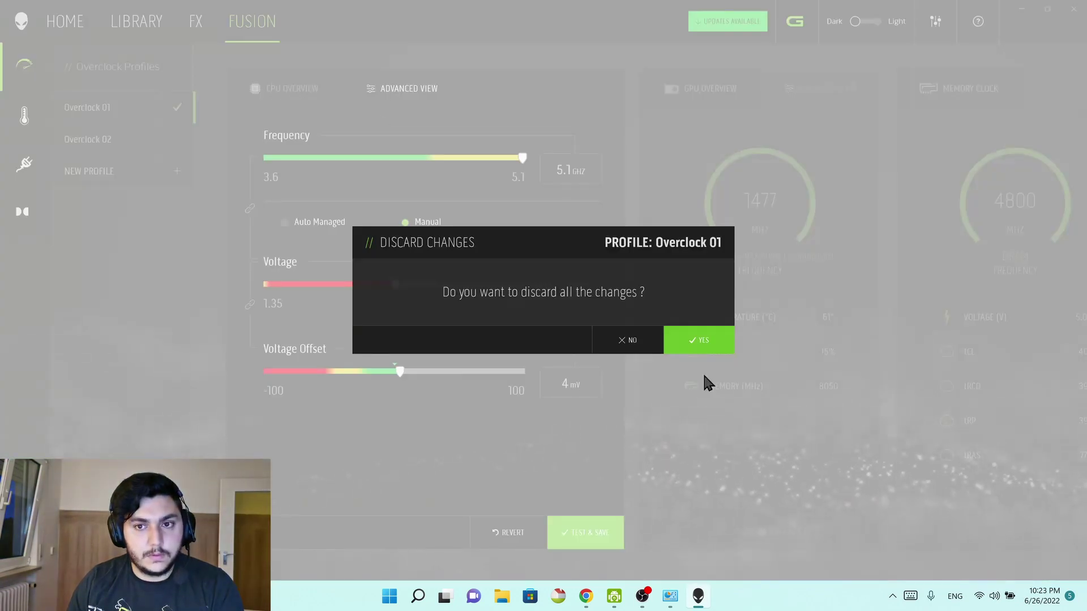
left_click(697, 339)
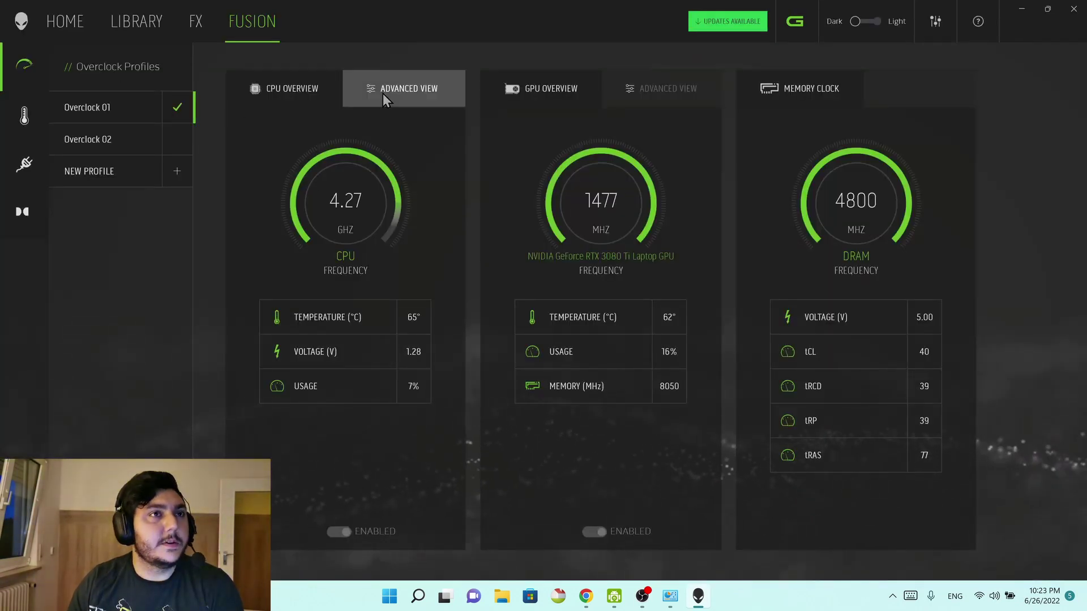
left_click(382, 93)
left_click(315, 88)
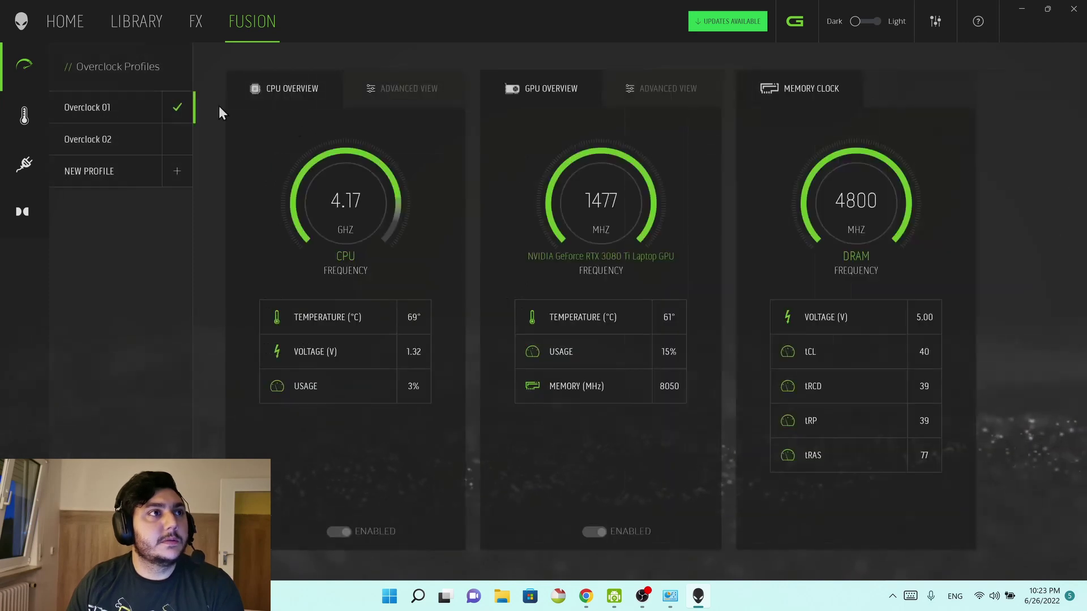
Activate the Overclock 02 profile and check its advanced CPU frequency and voltage settings.
left_click(105, 141)
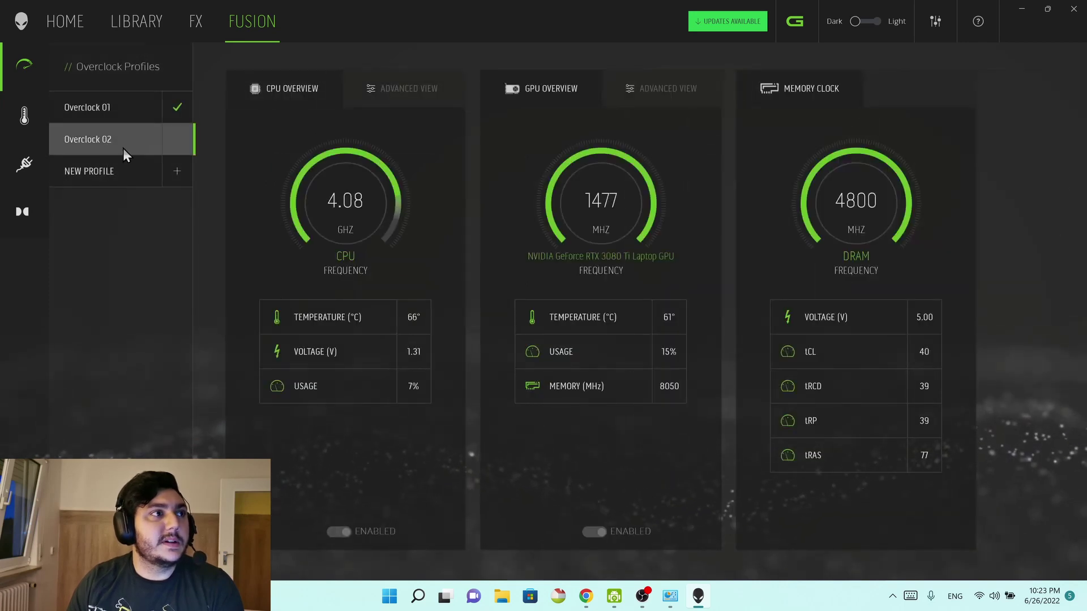
left_click(174, 140)
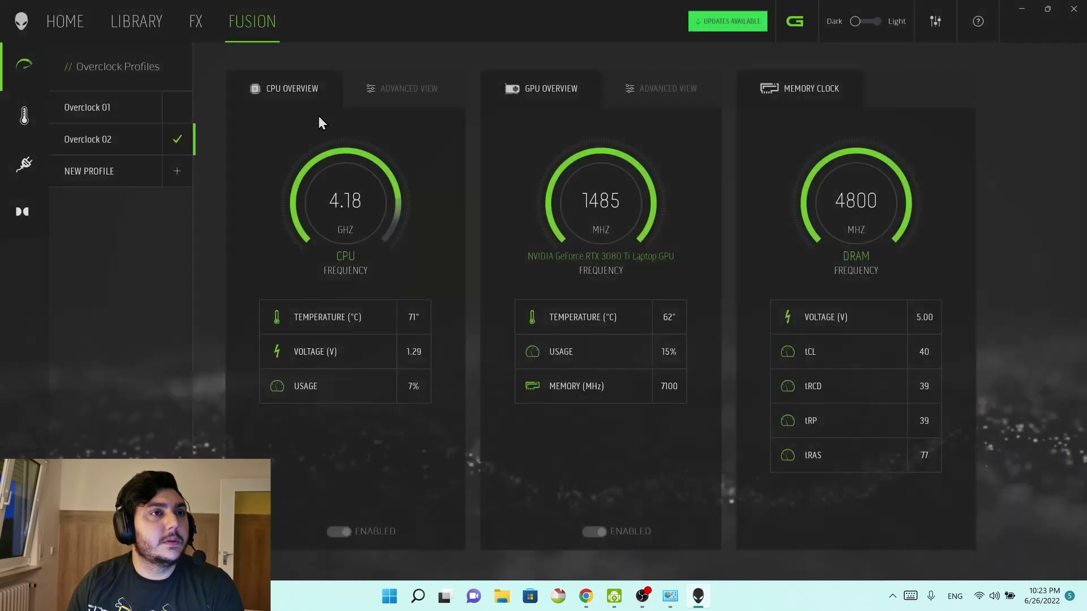
left_click(368, 88)
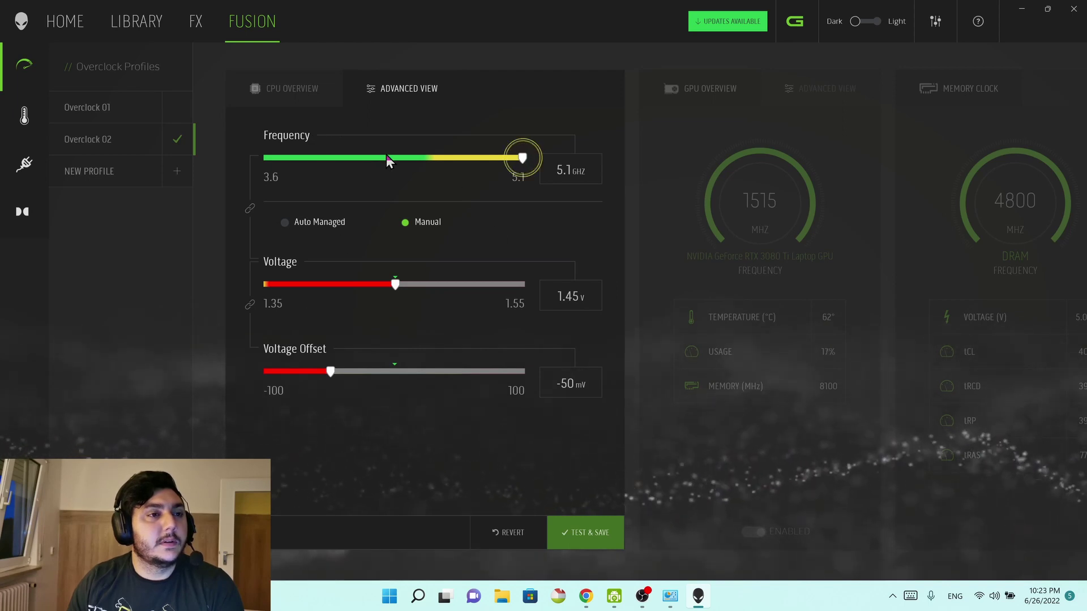
left_click(263, 91)
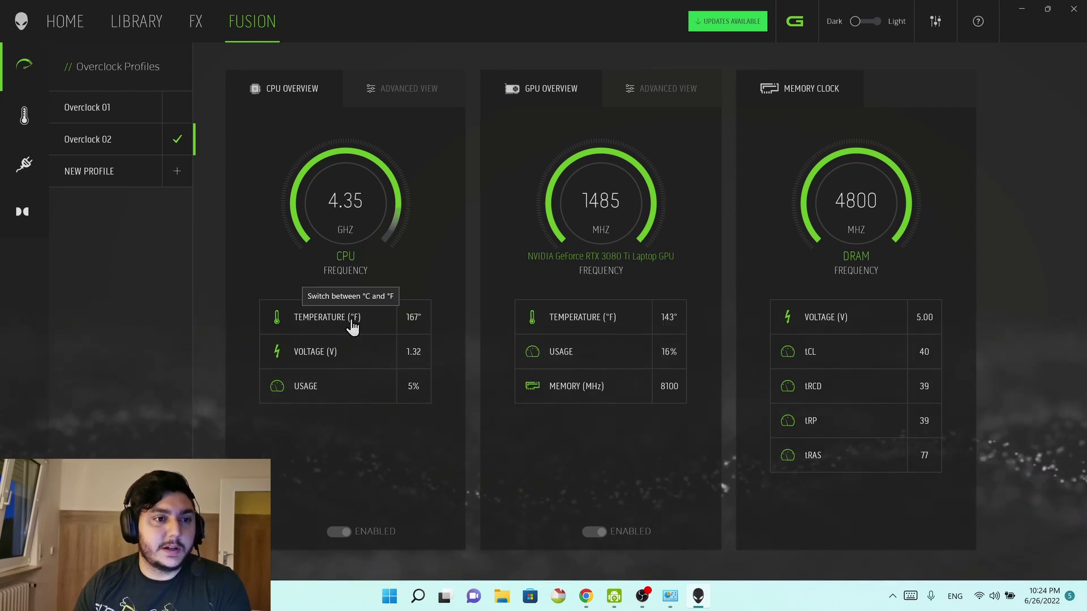
Switch the temperature unit in the CPU overview from Fahrenheit to Celsius.
left_click(340, 321)
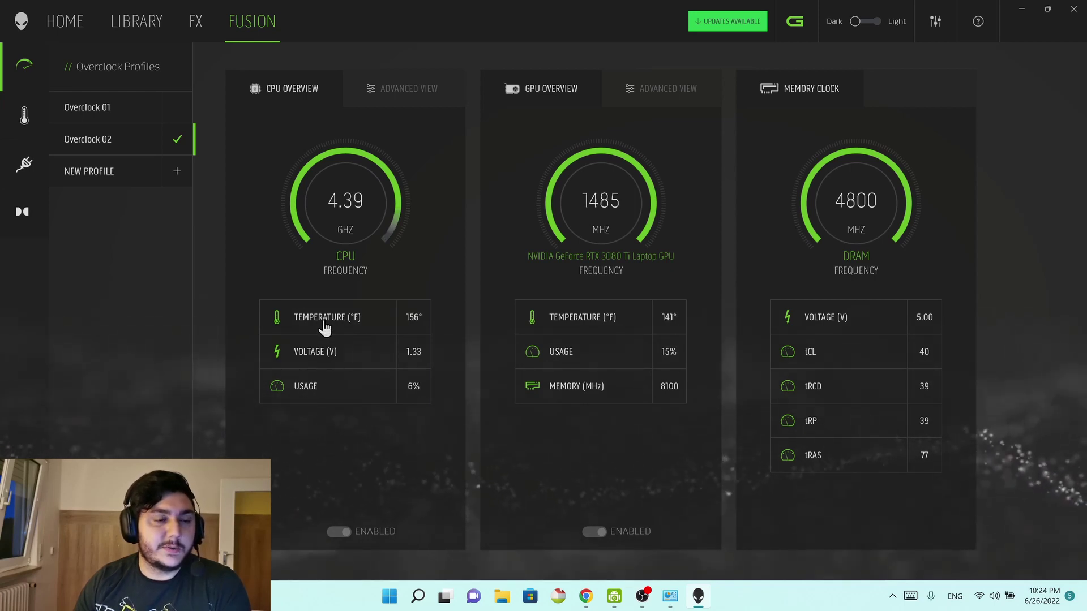
left_click(357, 326)
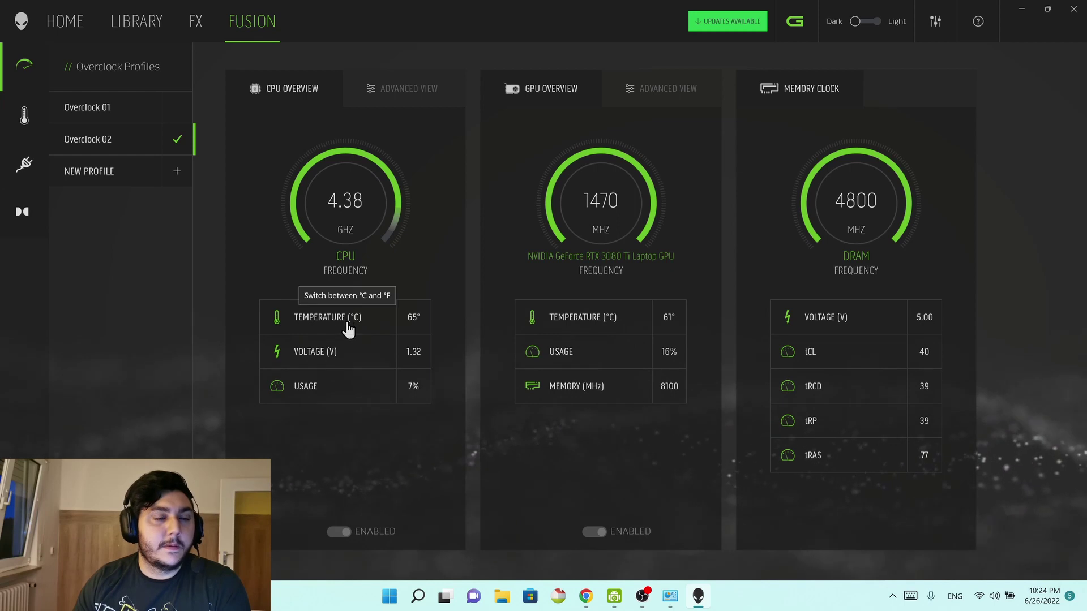
left_click(346, 327)
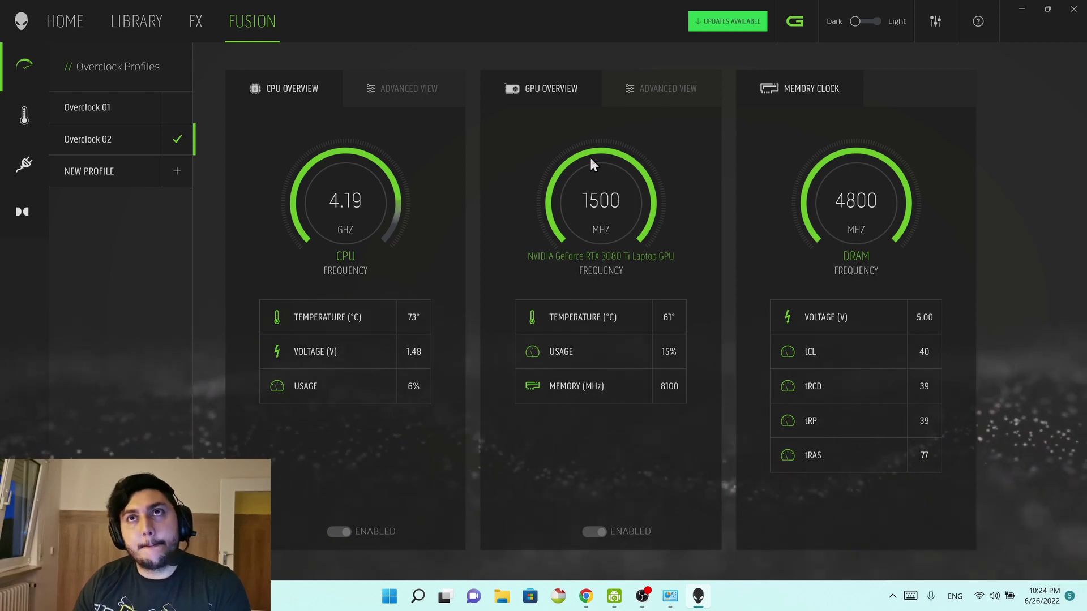
Open the GPU's advanced settings and toggle the 87 °C thermal limit's unit to Fahrenheit and back to Celsius.
left_click(647, 90)
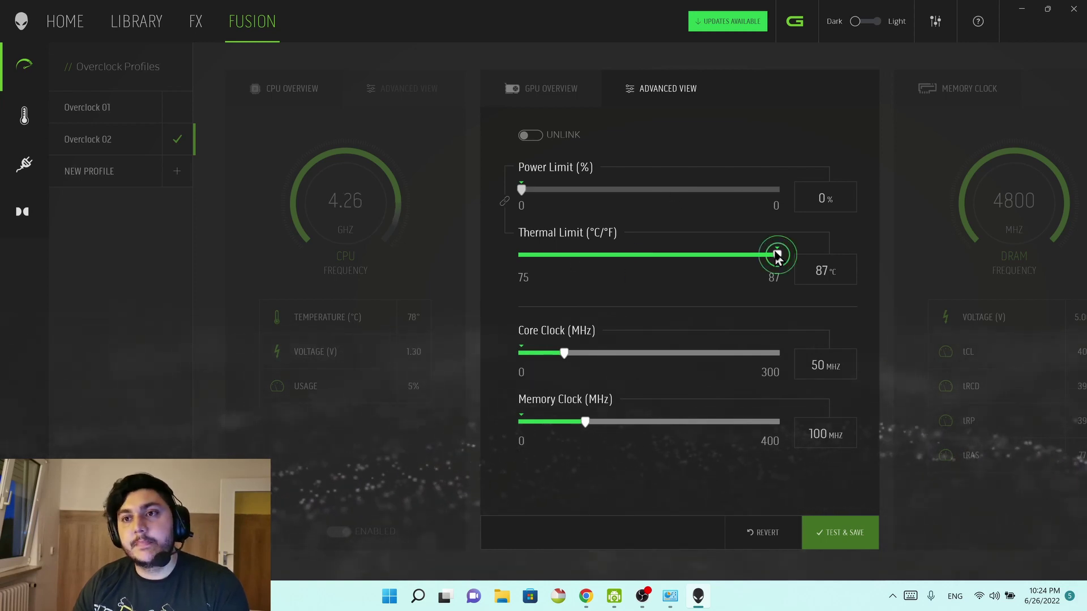
mouse_move(776, 255)
left_mouse_down()
mouse_move(649, 266)
mouse_move(546, 254)
mouse_move(806, 258)
mouse_move(788, 257)
left_mouse_up()
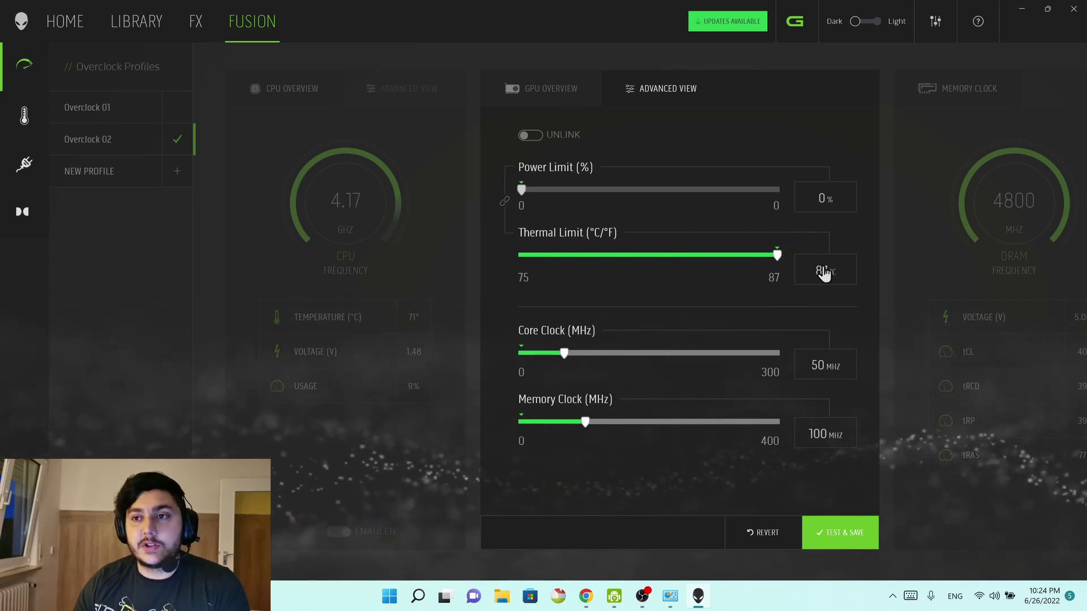
left_click(818, 280)
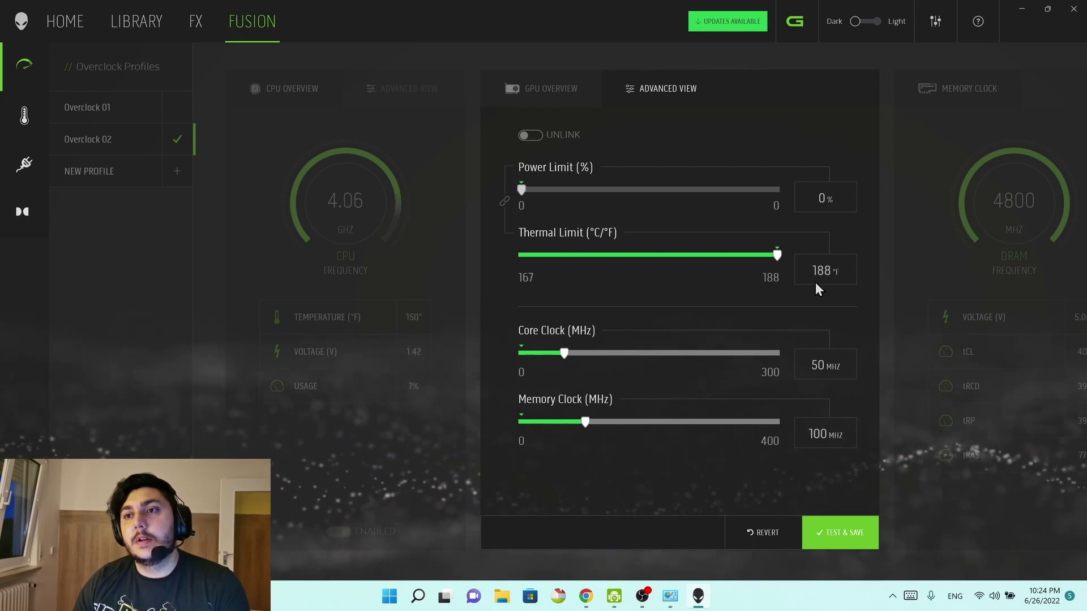
left_click(816, 284)
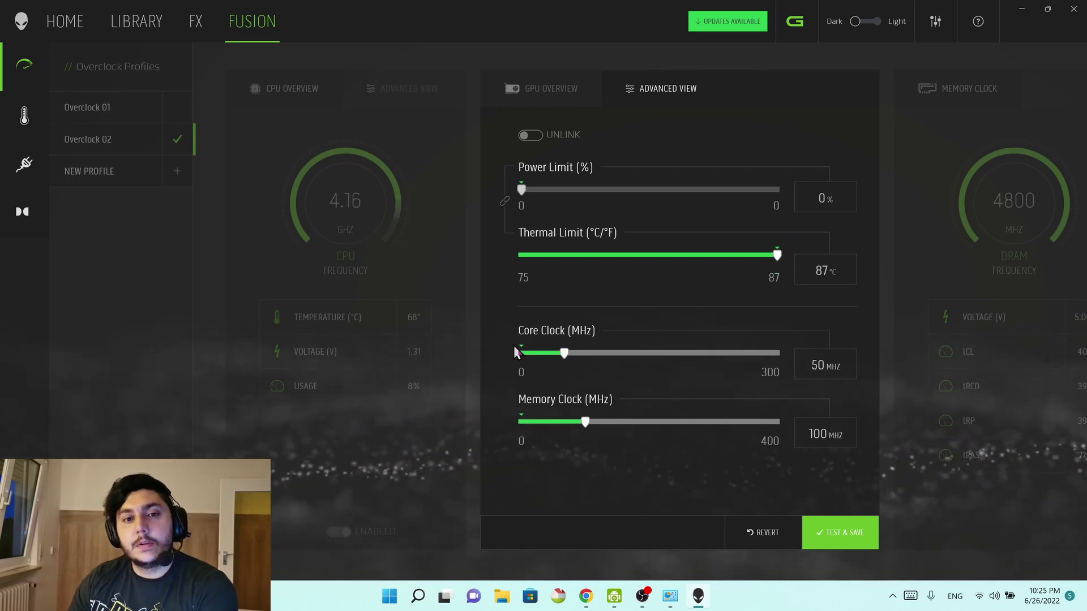
Try a GPU core clock of 100 MHz and a memory clock of 400 MHz, then lower both clocks.
left_click_drag(564, 354, 630, 361)
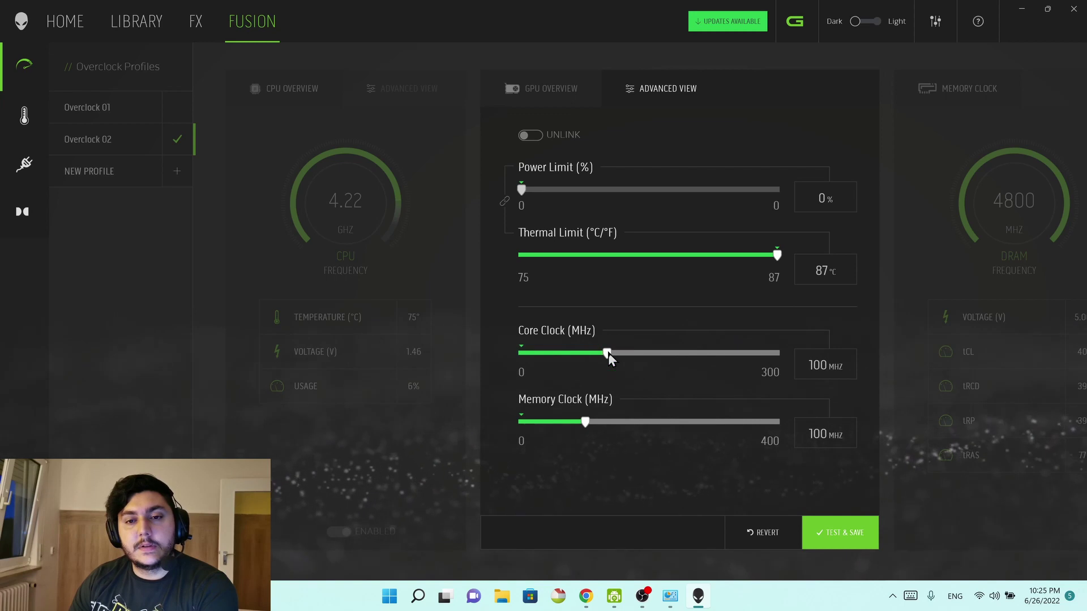
left_click(589, 436)
left_click_drag(587, 423, 835, 438)
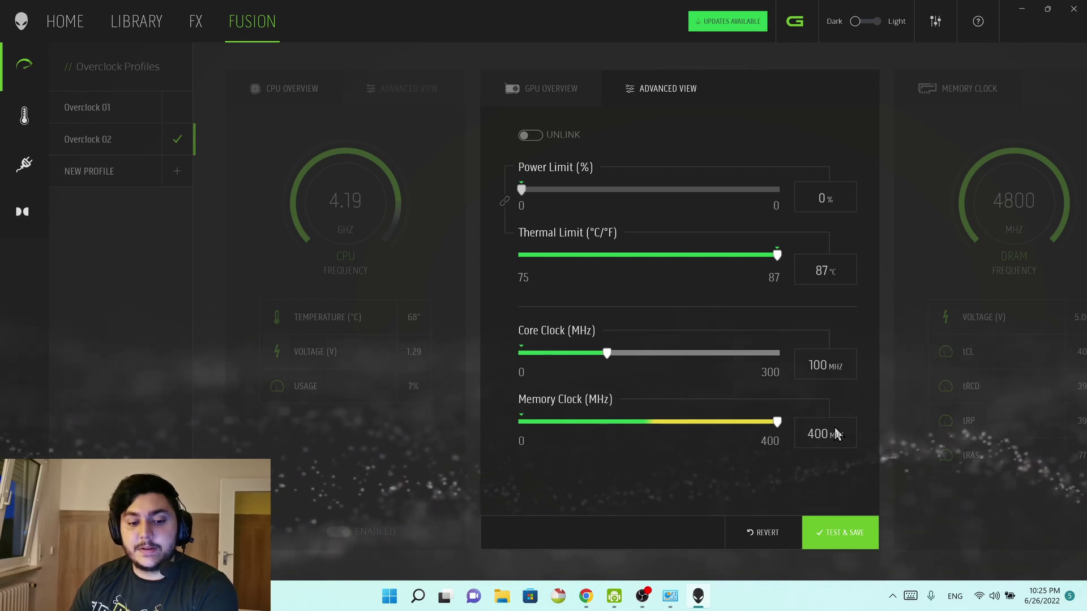
left_click_drag(776, 422, 656, 422)
mouse_move(610, 357)
left_mouse_down()
mouse_move(738, 357)
mouse_move(663, 374)
mouse_move(601, 369)
left_mouse_up()
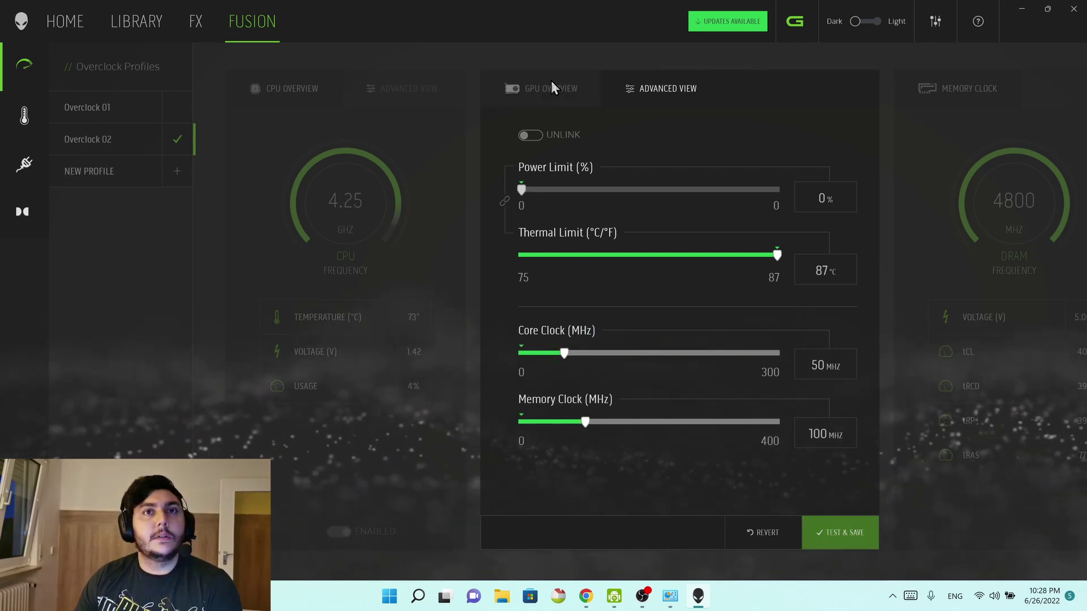
Return to the GPU overview and briefly check the CPU's advanced settings.
left_click(553, 86)
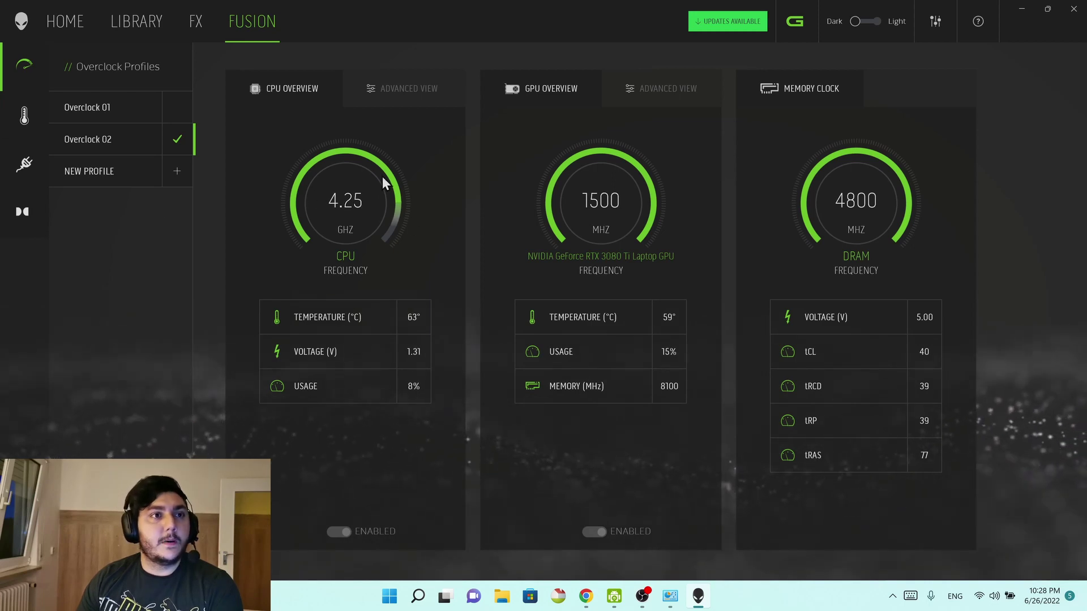
left_click(414, 90)
left_click(261, 91)
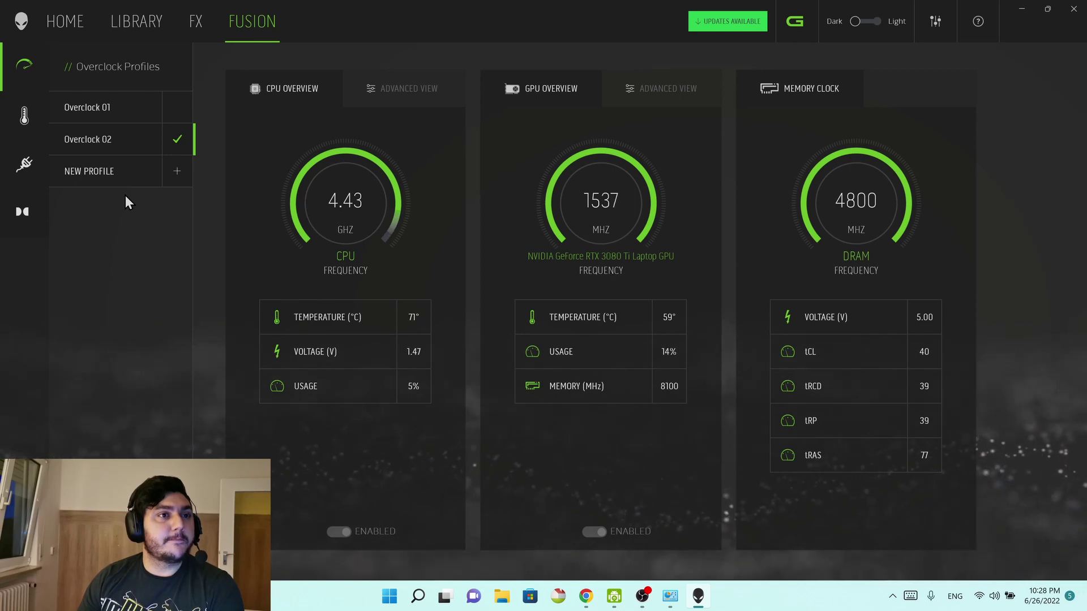
Create two new overclock profiles.
left_click(111, 174)
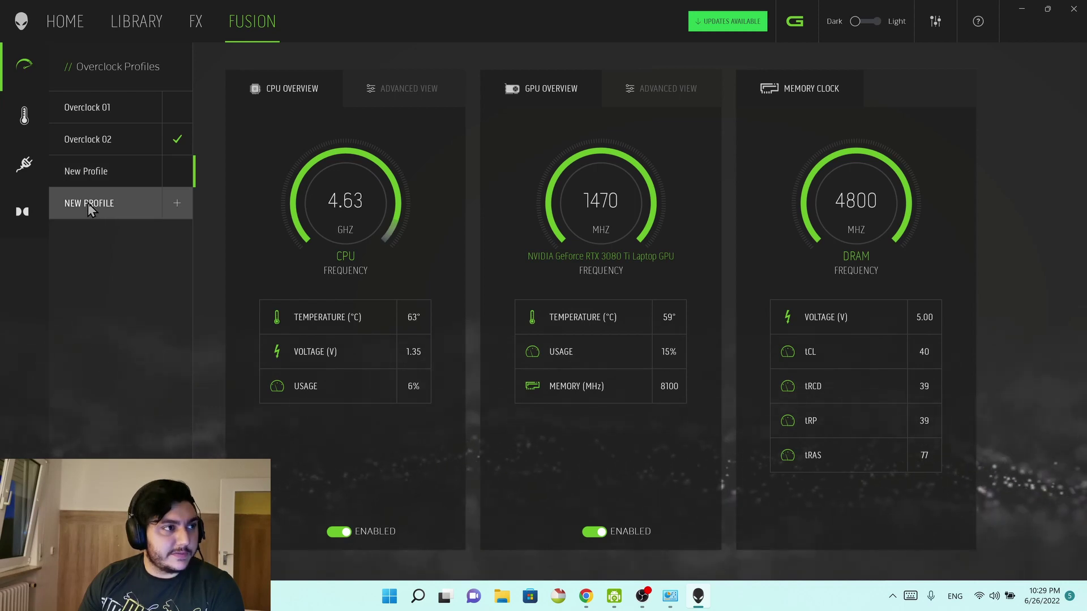
left_click(177, 204)
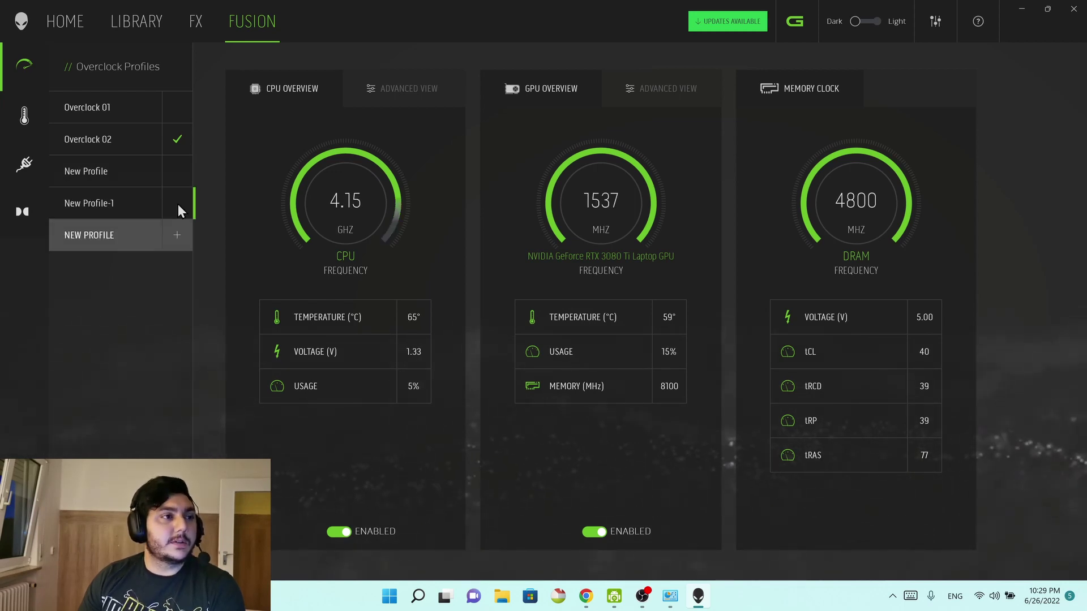
Delete the New Profile-1 overclock profile.
right_click(107, 205)
left_click(103, 208)
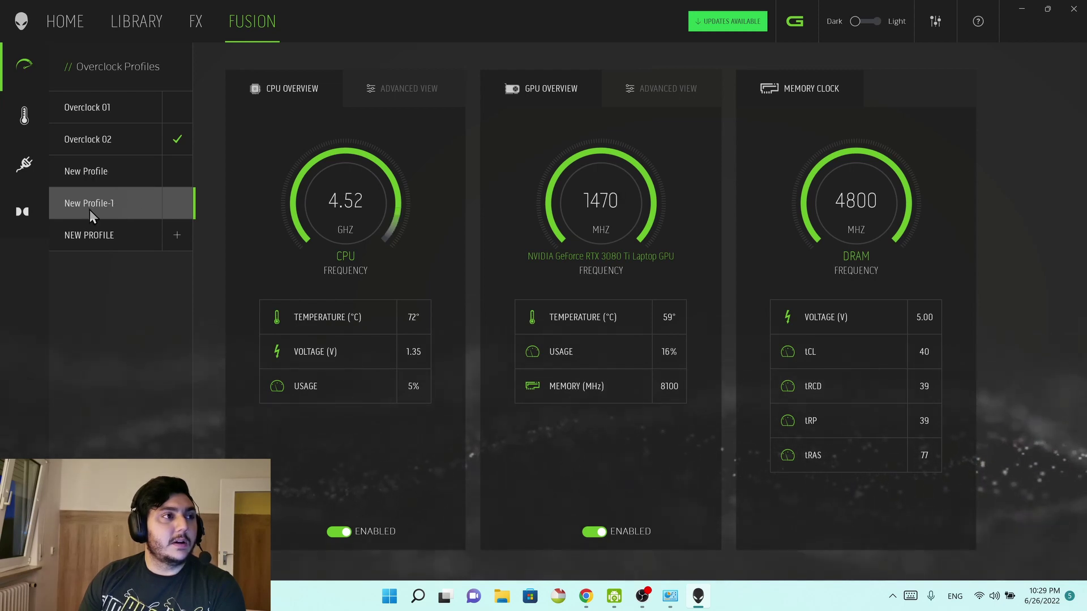
right_click(110, 201)
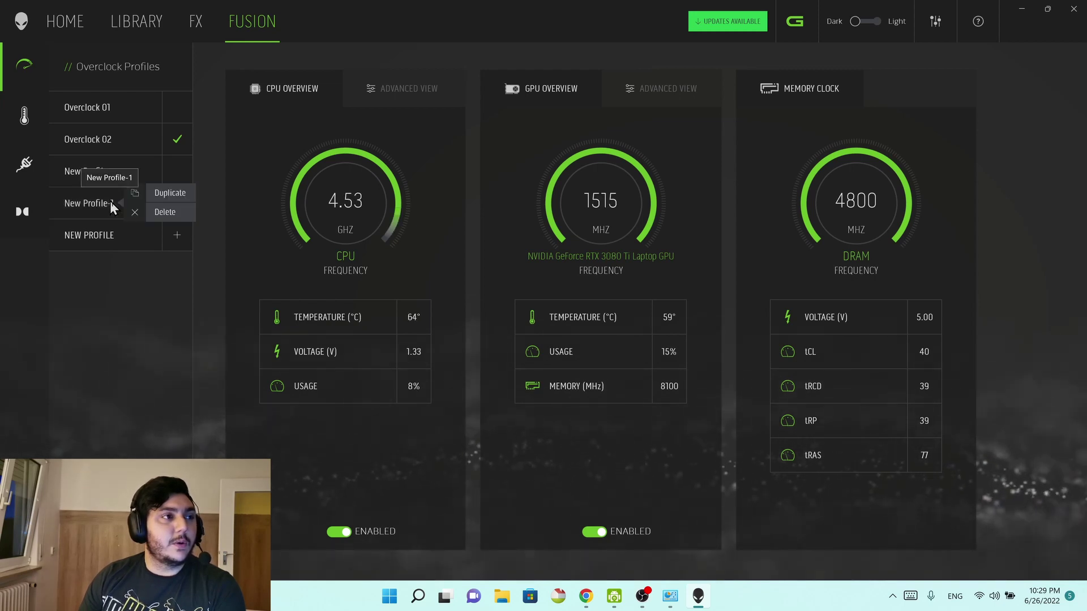
left_click(159, 217)
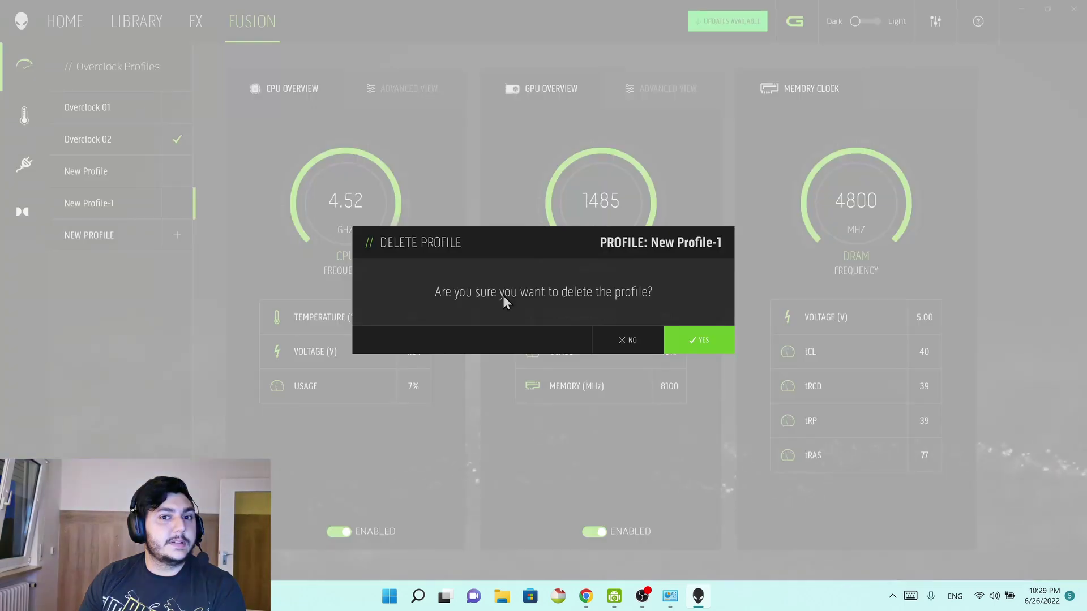
left_click(718, 341)
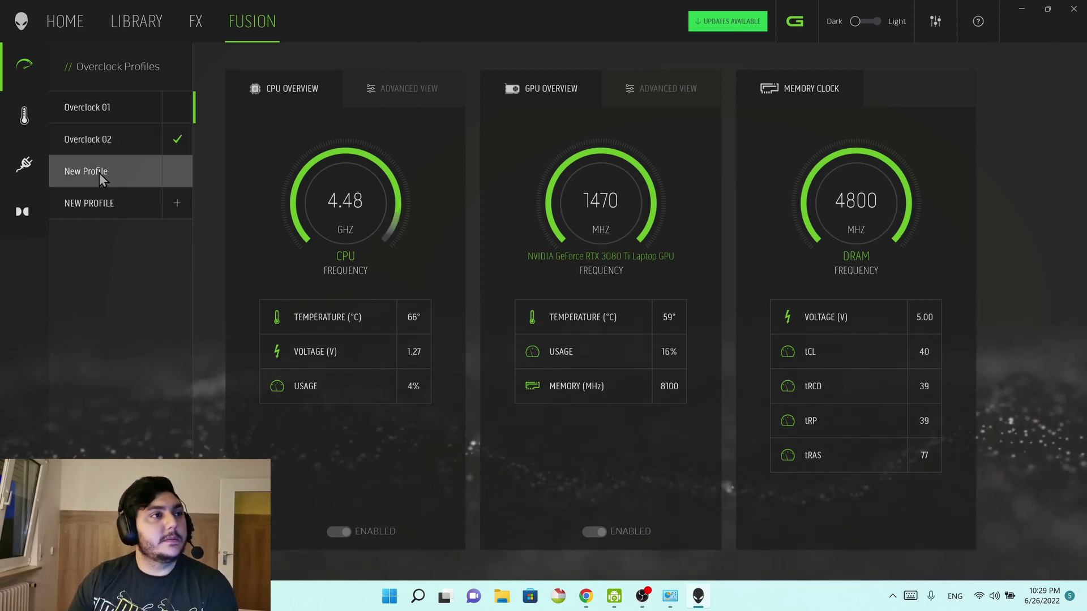
Activate the overclock profile named New Profile.
mouse_move(173, 180)
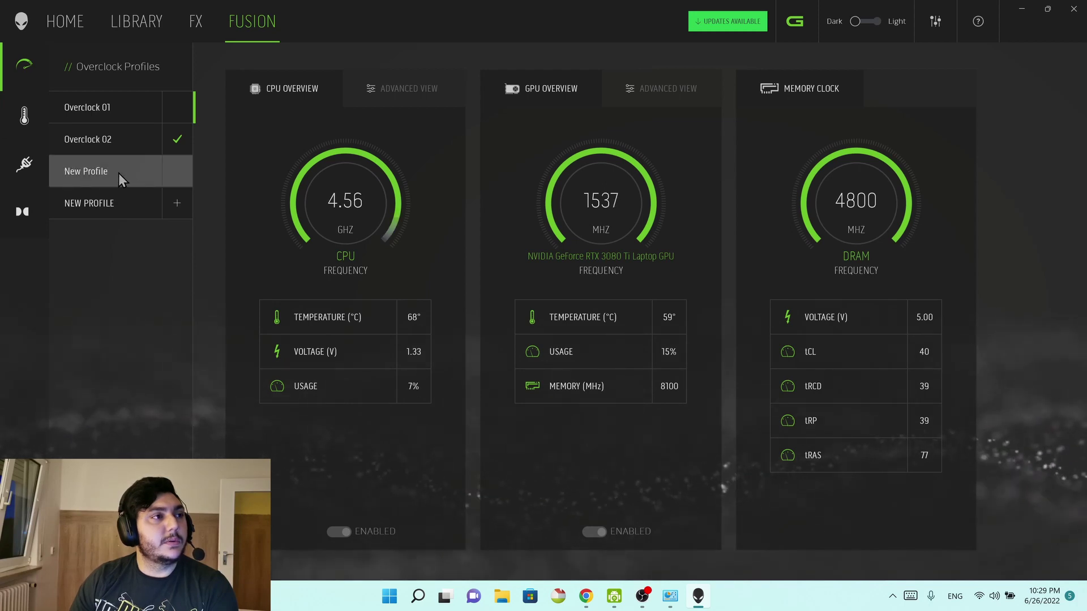
left_click(178, 172)
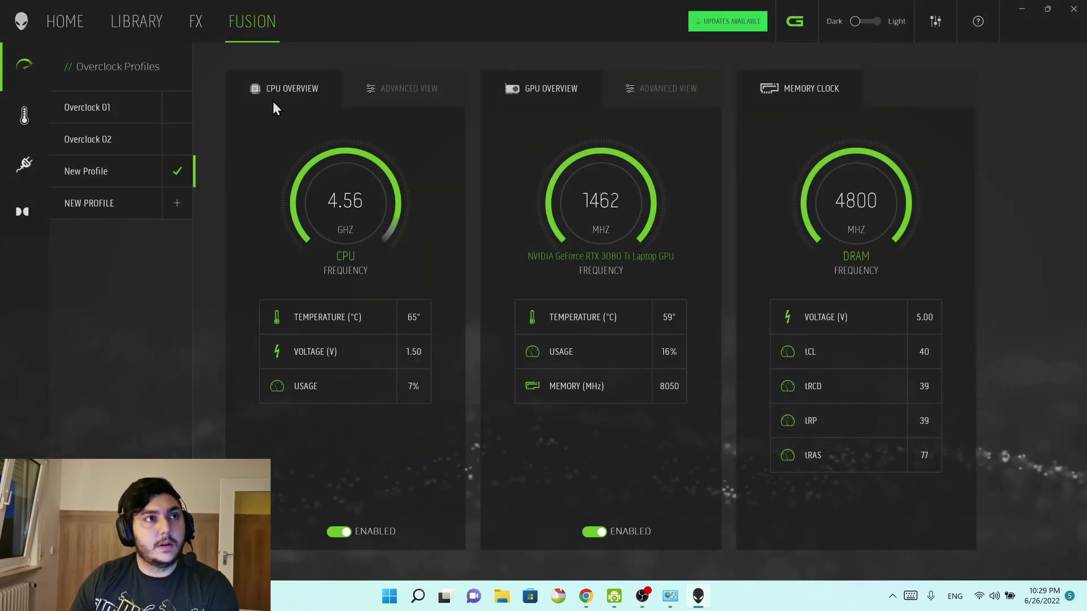
Set New Profile's CPU voltage to Auto Managed and its CPU frequency to 4.3 GHz.
left_click(398, 91)
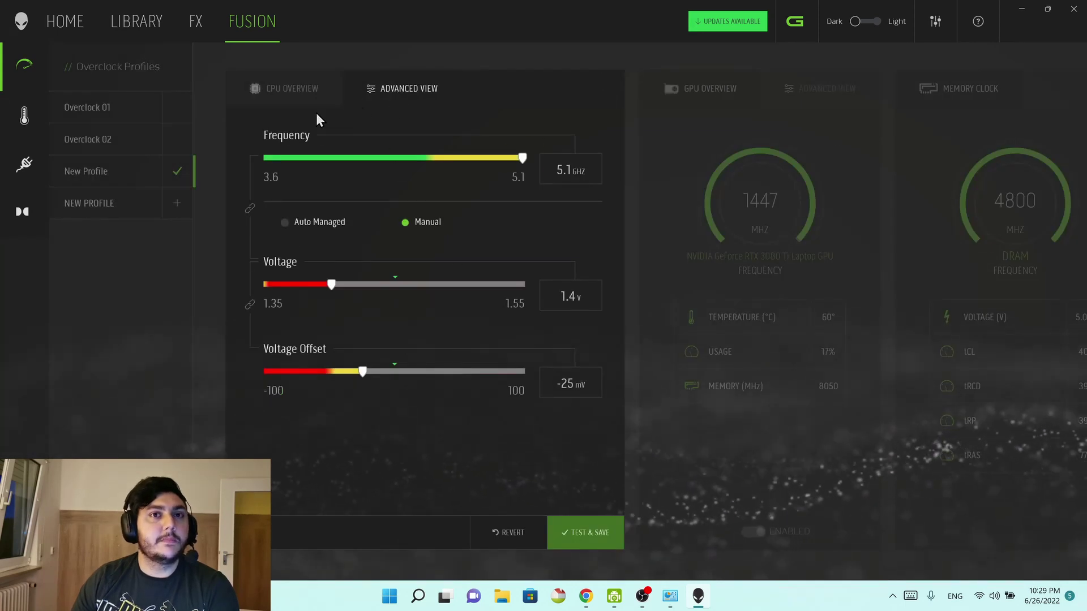
left_click(285, 222)
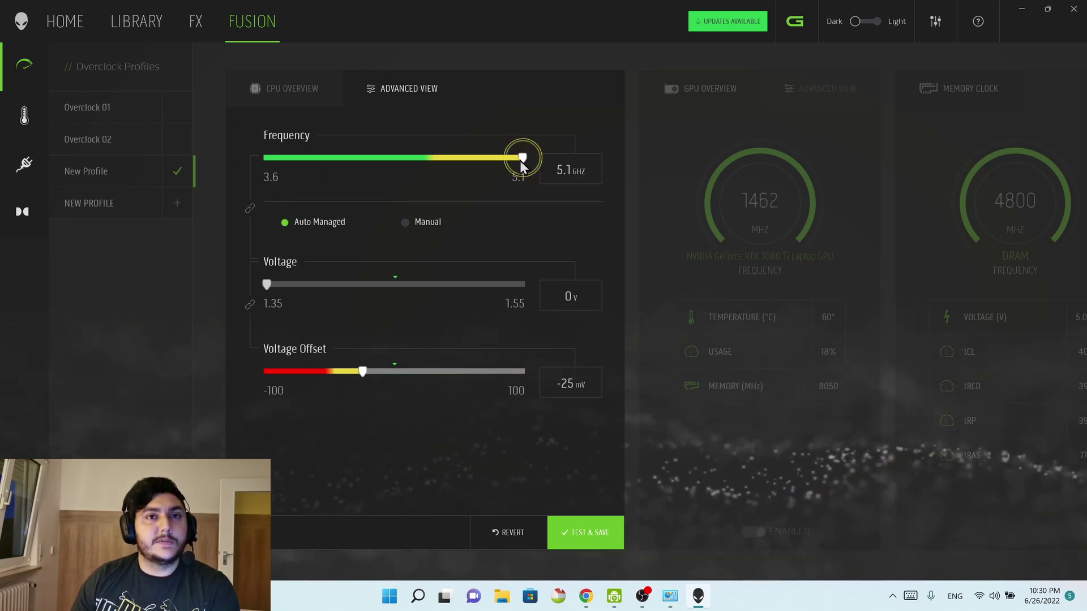
left_click_drag(521, 159, 378, 190)
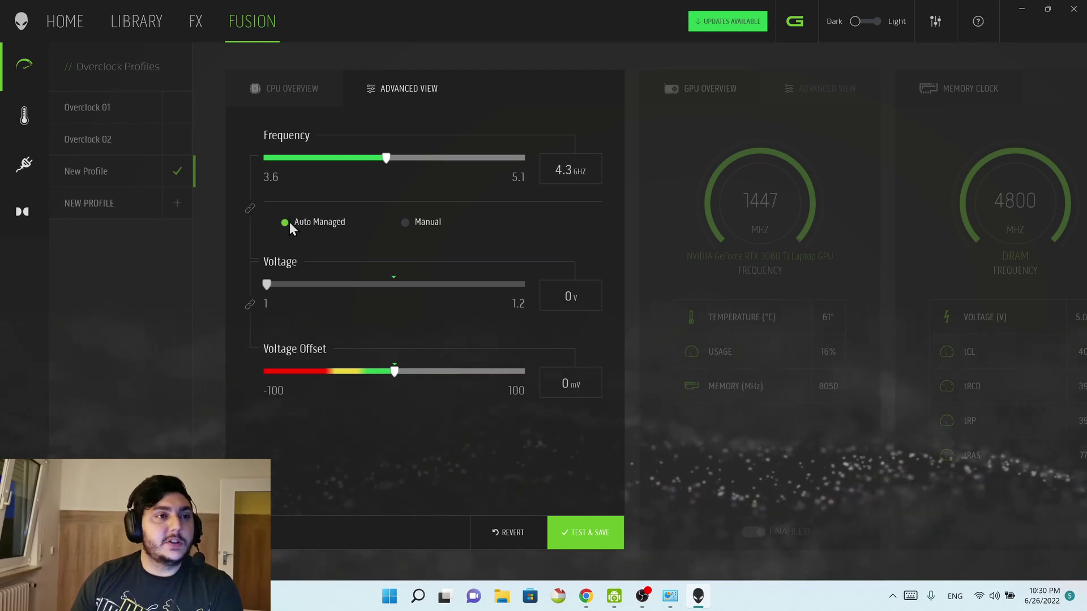
Toggle the CPU voltage mode between Manual and Auto Managed, ending on Auto Managed.
left_click(405, 222)
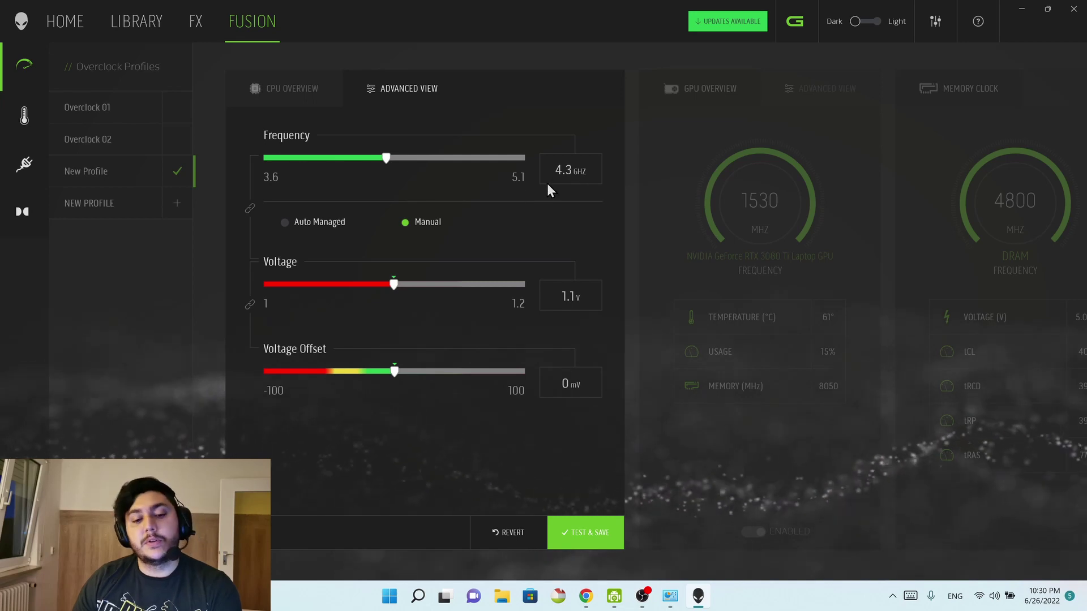
left_click(287, 224)
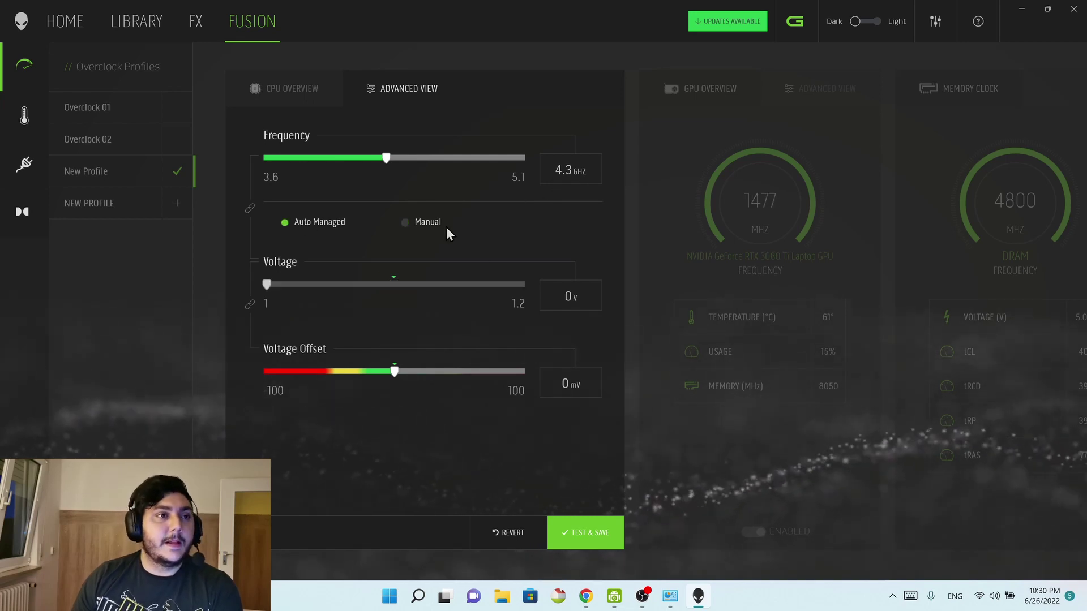
left_click(417, 222)
left_click(302, 225)
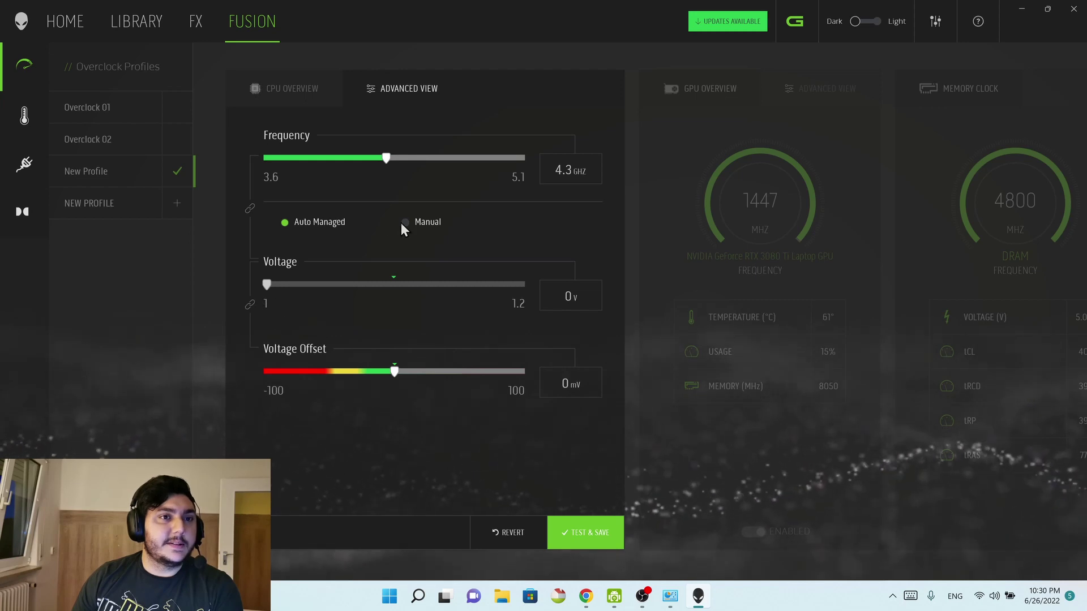
Try manual CPU voltages across the 1 V to 1.2 V range, then return the voltage mode to Auto Managed.
left_click(415, 229)
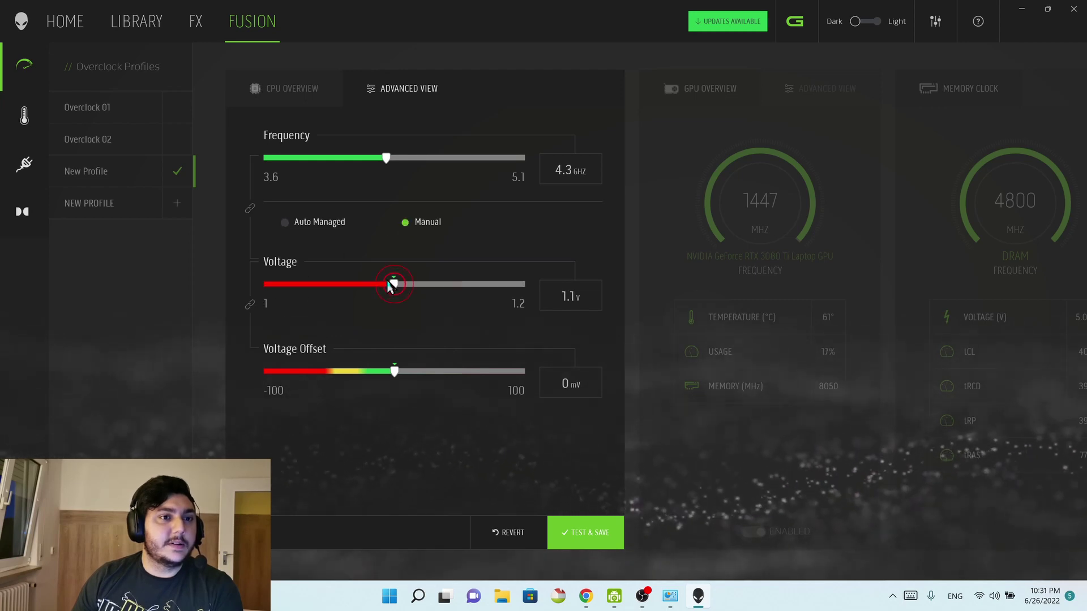
left_click_drag(389, 286, 256, 301)
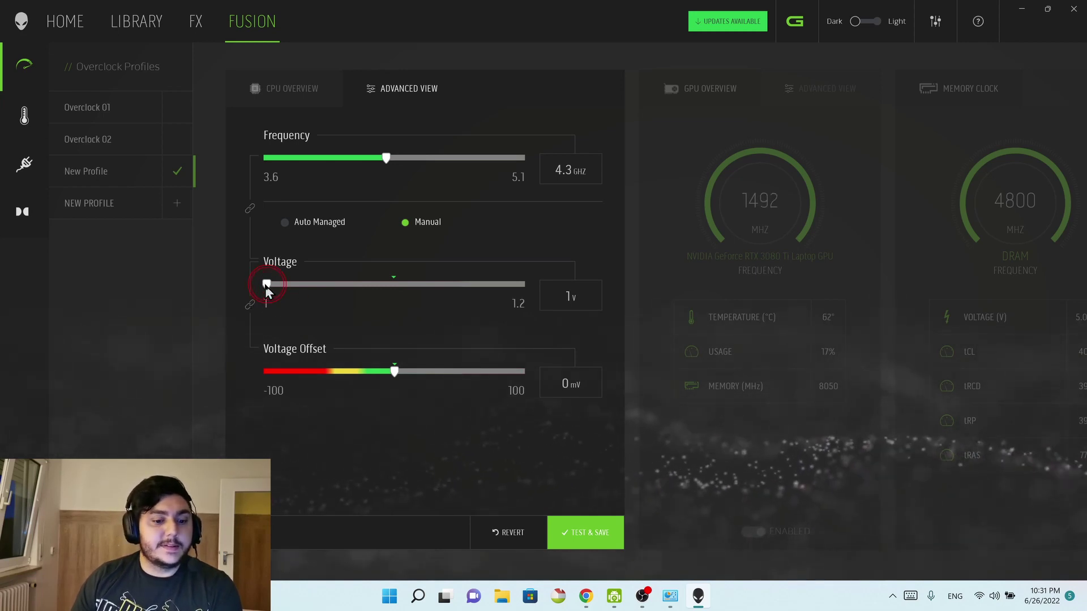
left_click_drag(266, 288, 288, 289)
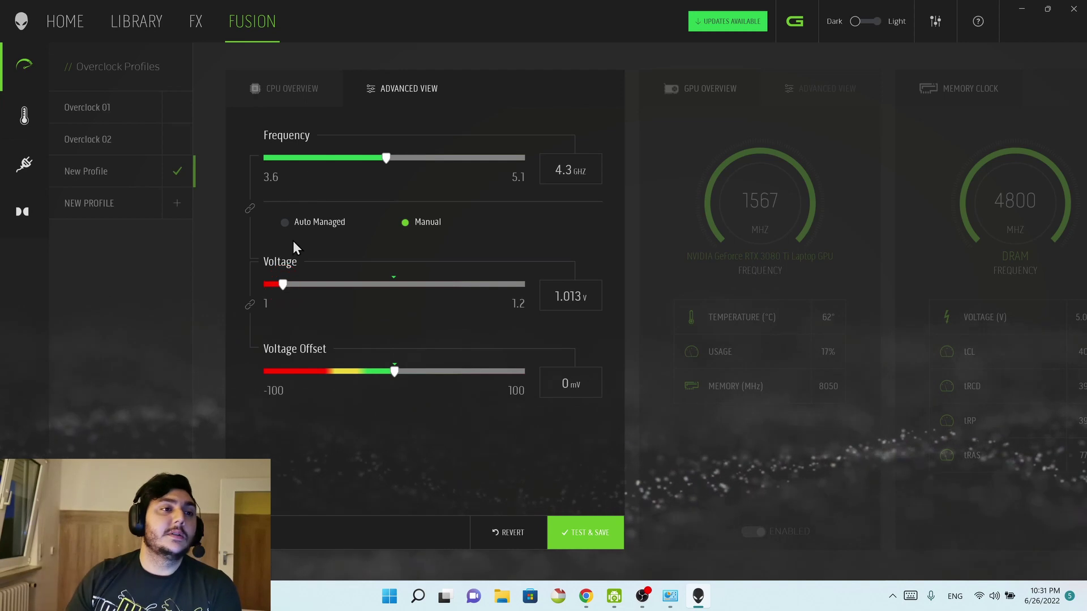
left_click_drag(292, 284, 193, 272)
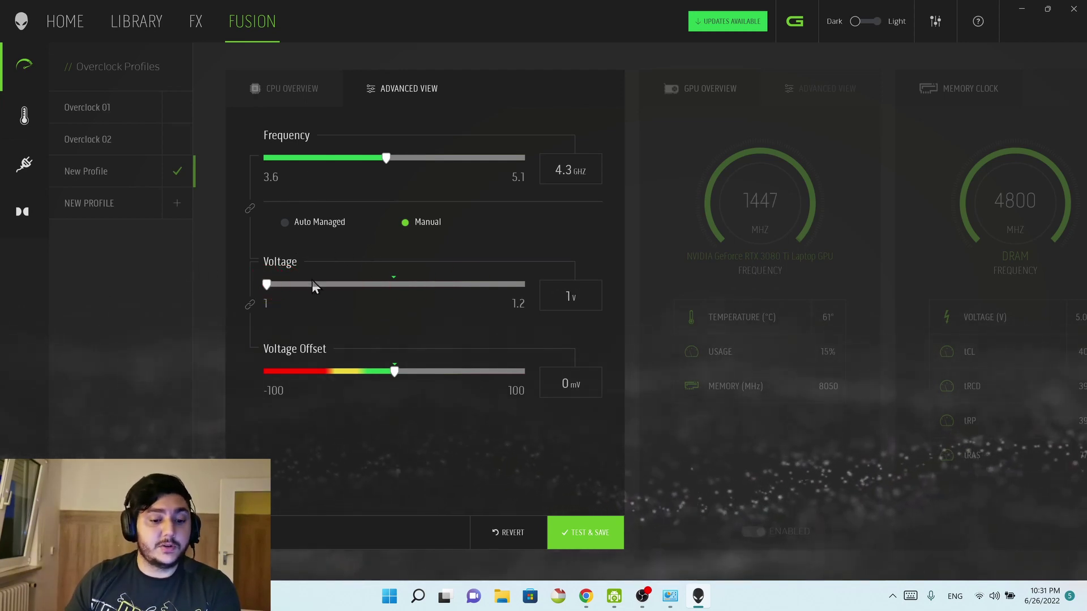
left_click_drag(267, 287, 540, 295)
left_click_drag(517, 286, 275, 231)
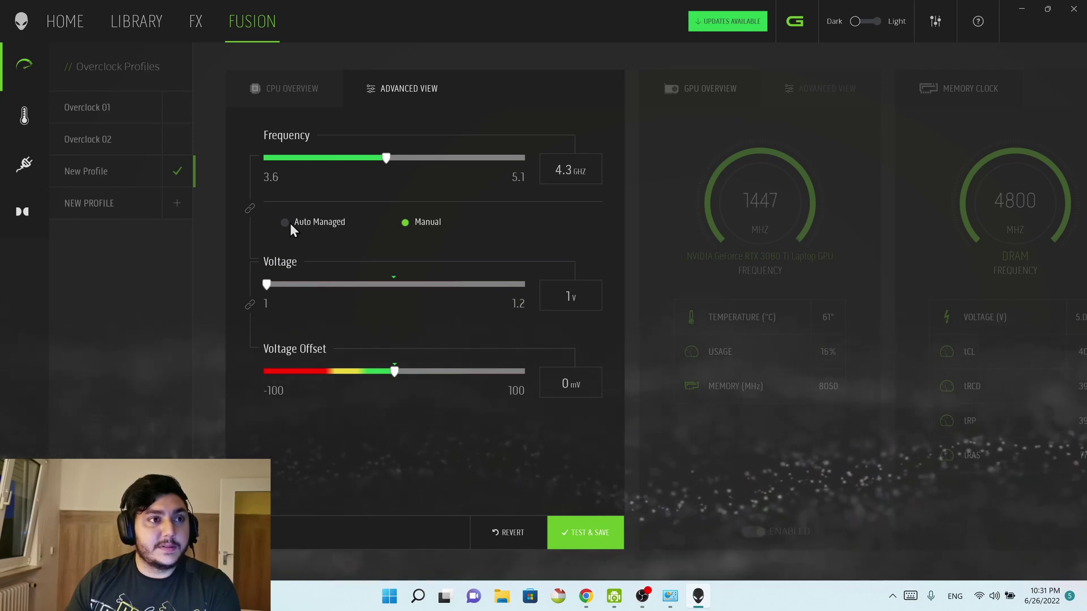
left_click(283, 223)
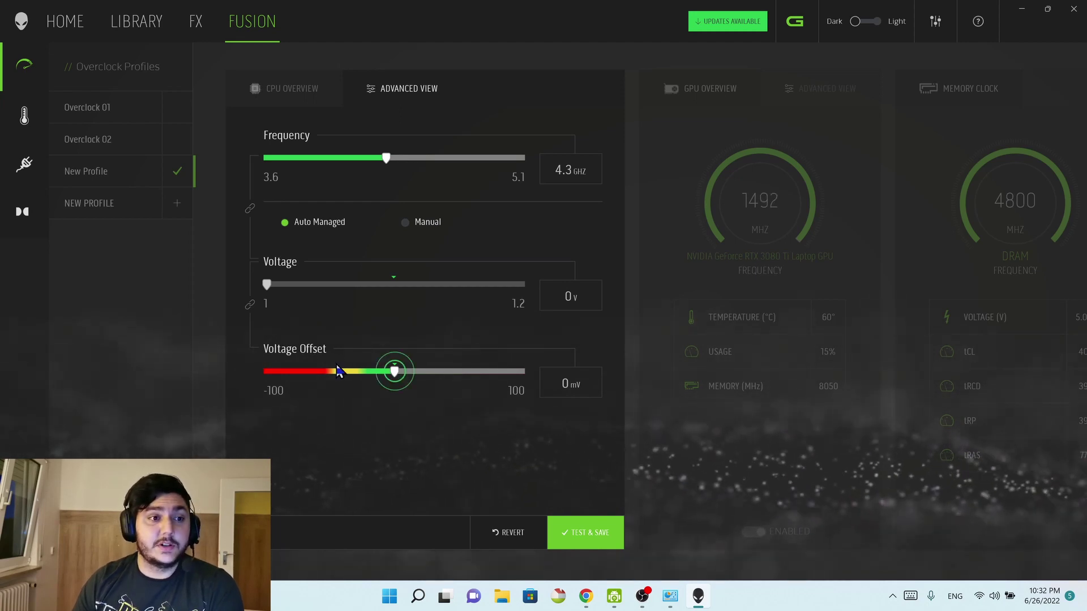
Set the CPU voltage offset to -100 mV.
left_click_drag(389, 372, 178, 372)
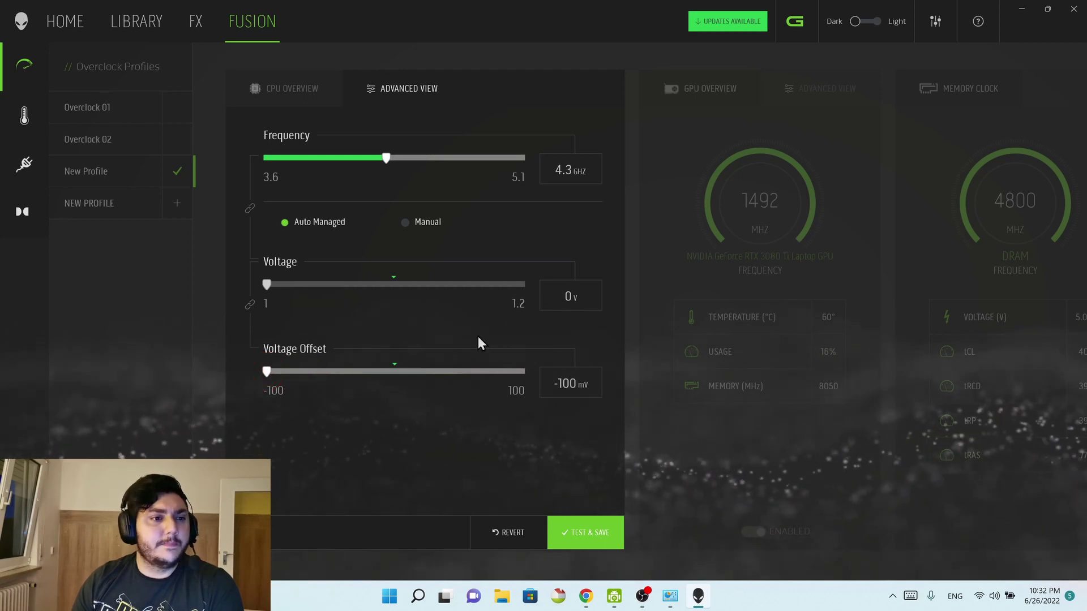
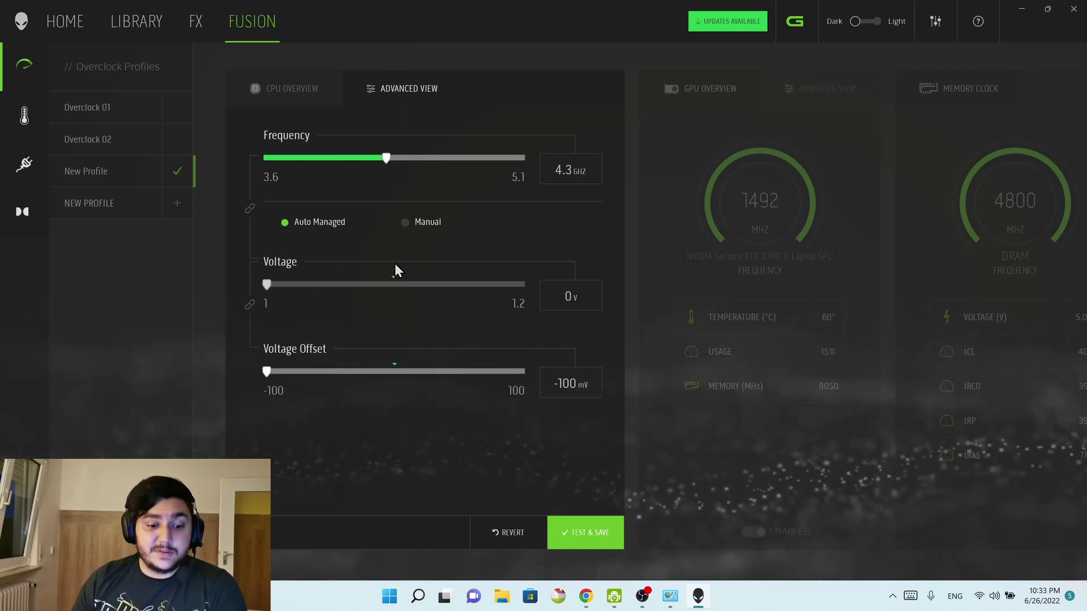
left_click(266, 372)
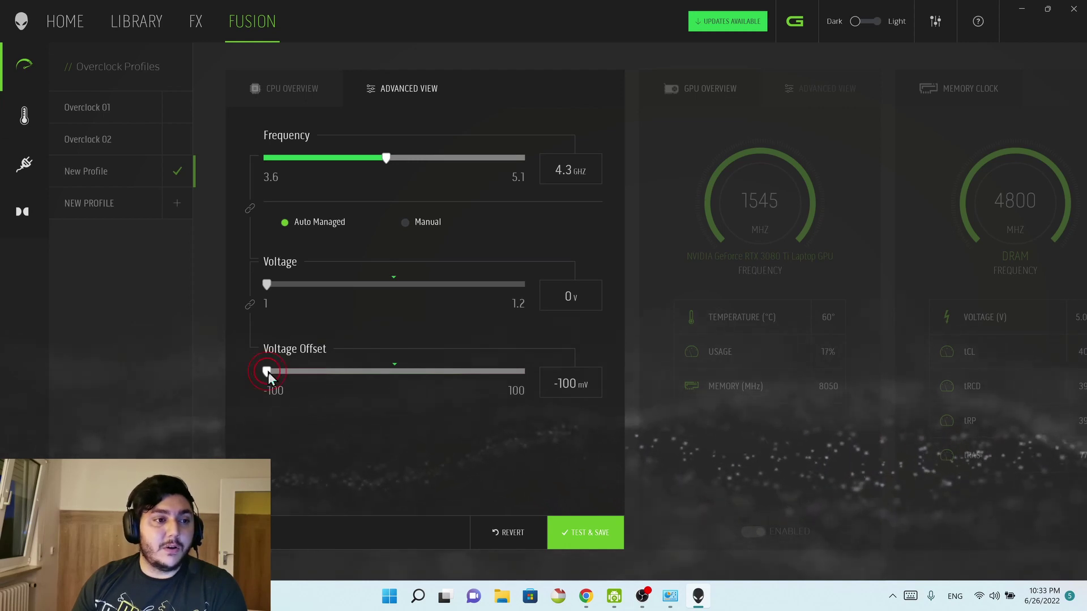
Try a CPU frequency of 5.1 GHz with the voltage mode on Manual and the voltage at 1.4 V.
left_click_drag(268, 373, 238, 375)
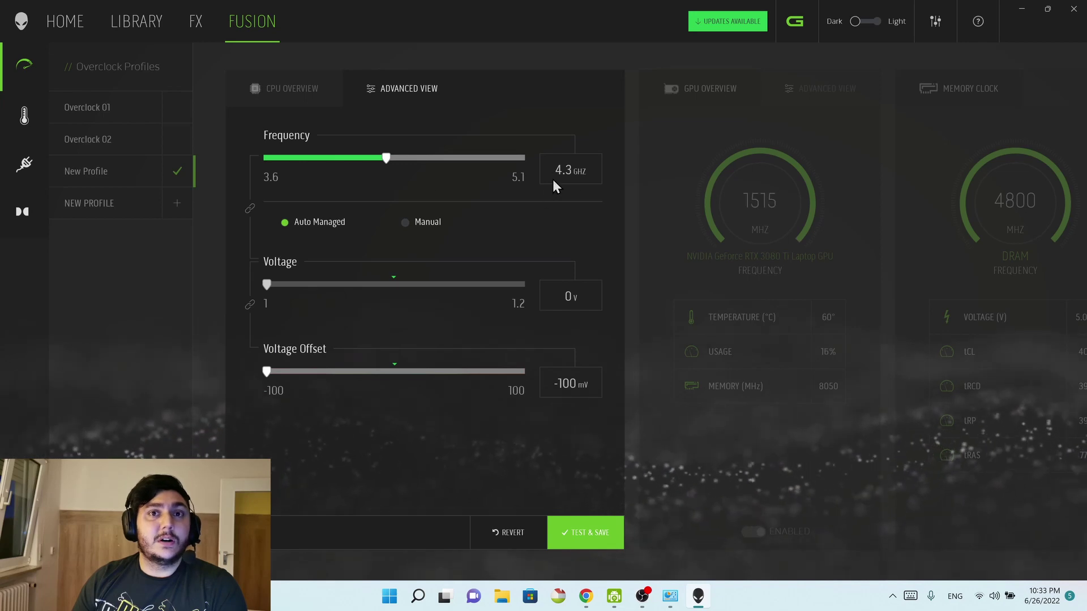
left_click_drag(386, 159, 580, 162)
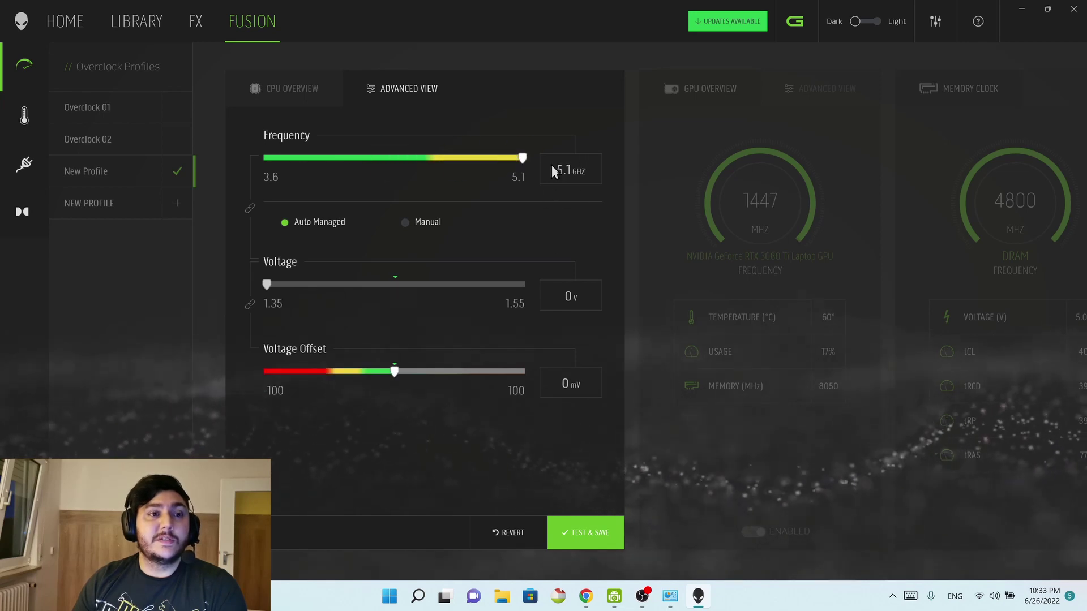
left_click(413, 223)
left_click(293, 222)
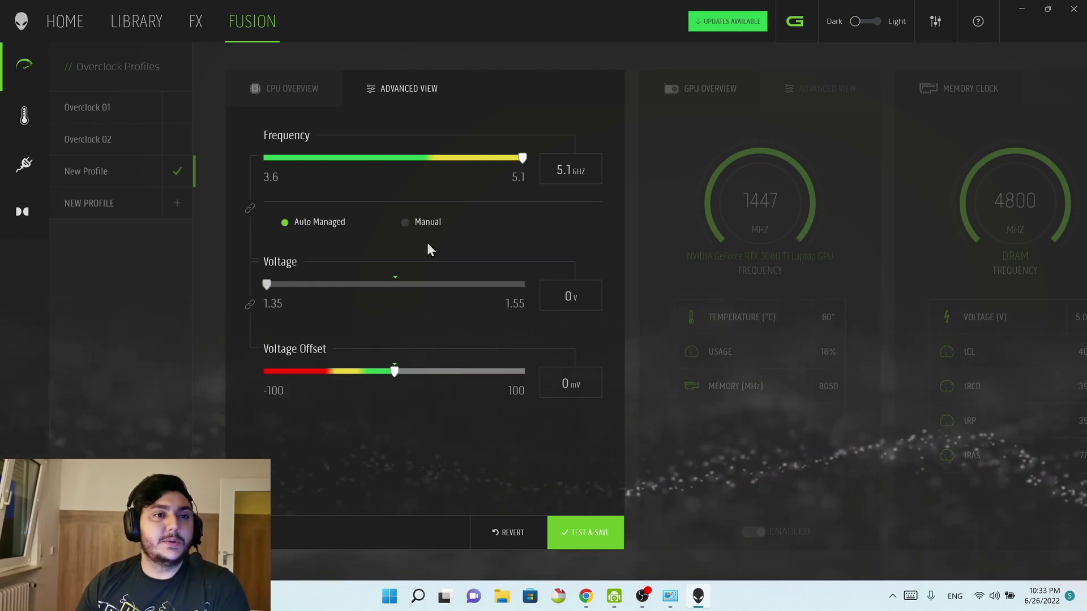
left_click(405, 221)
left_click_drag(395, 284, 332, 298)
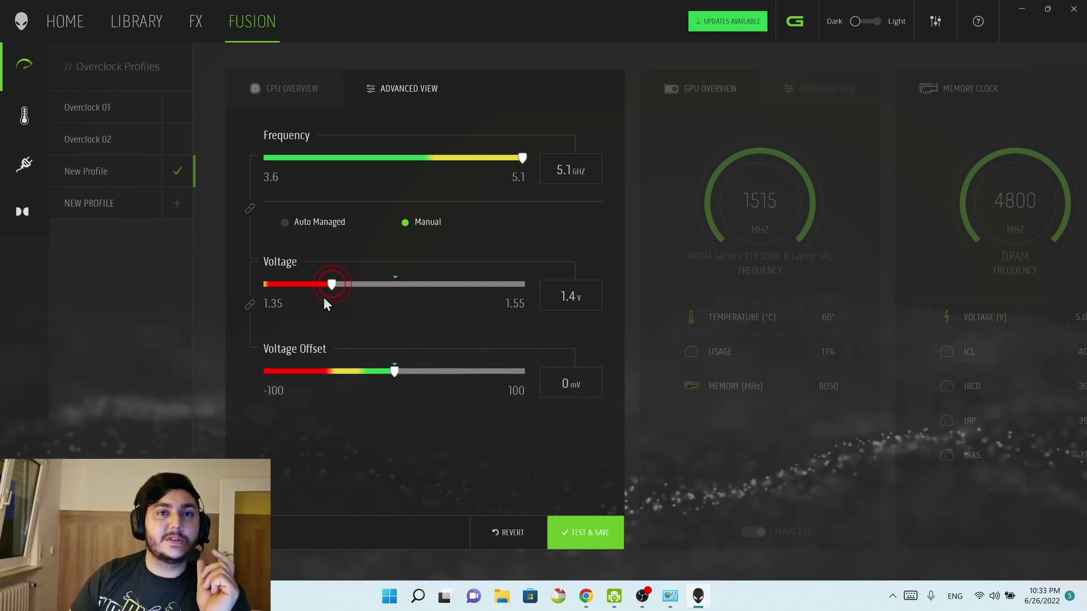
left_click(521, 160)
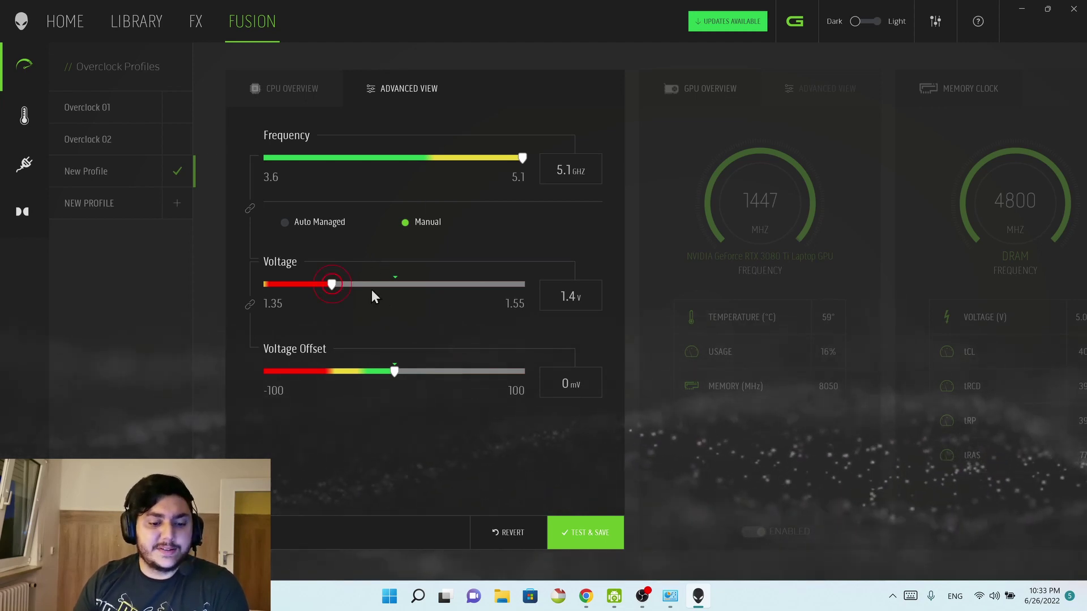
Try CPU voltage offsets between -100 mV and -13 mV, ending at -100 mV.
left_click(394, 371)
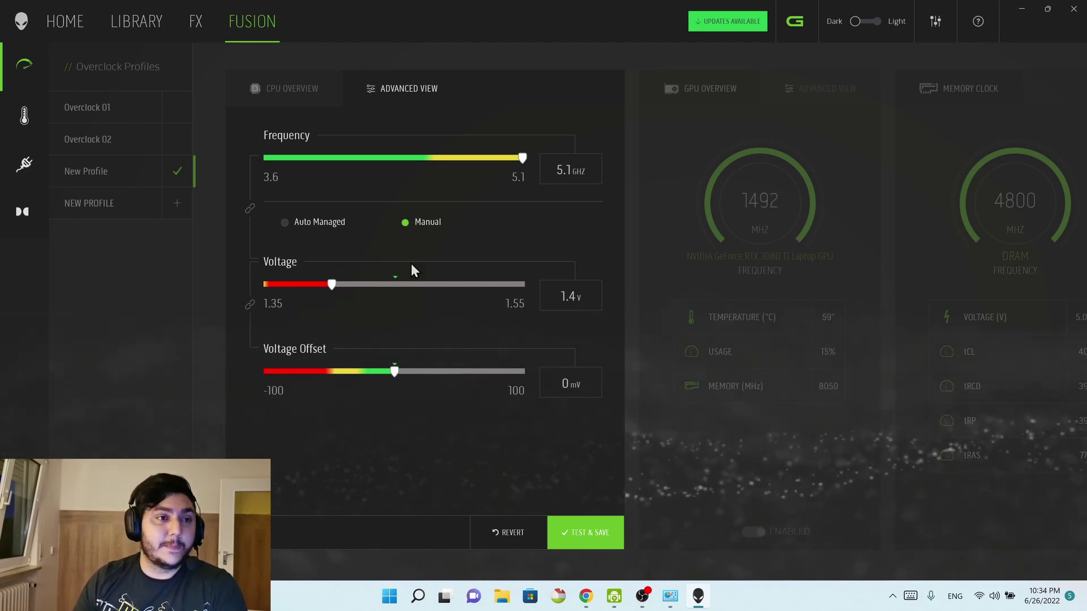
left_click(395, 372)
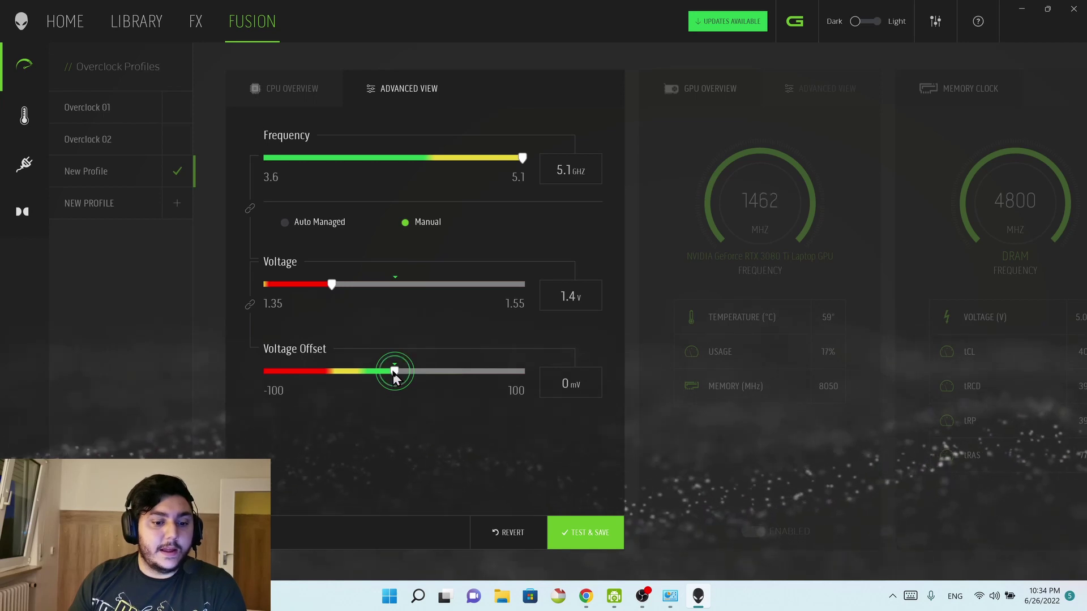
left_click_drag(395, 374, 166, 368)
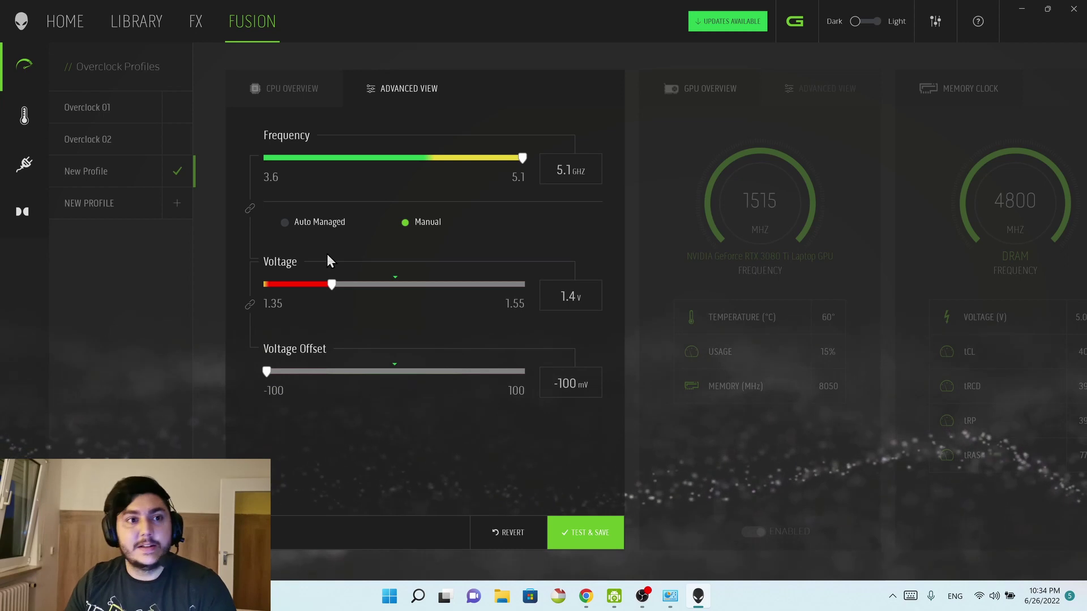
left_click_drag(267, 370, 382, 365)
mouse_move(332, 284)
left_mouse_down()
mouse_move(342, 285)
mouse_move(332, 289)
left_mouse_up()
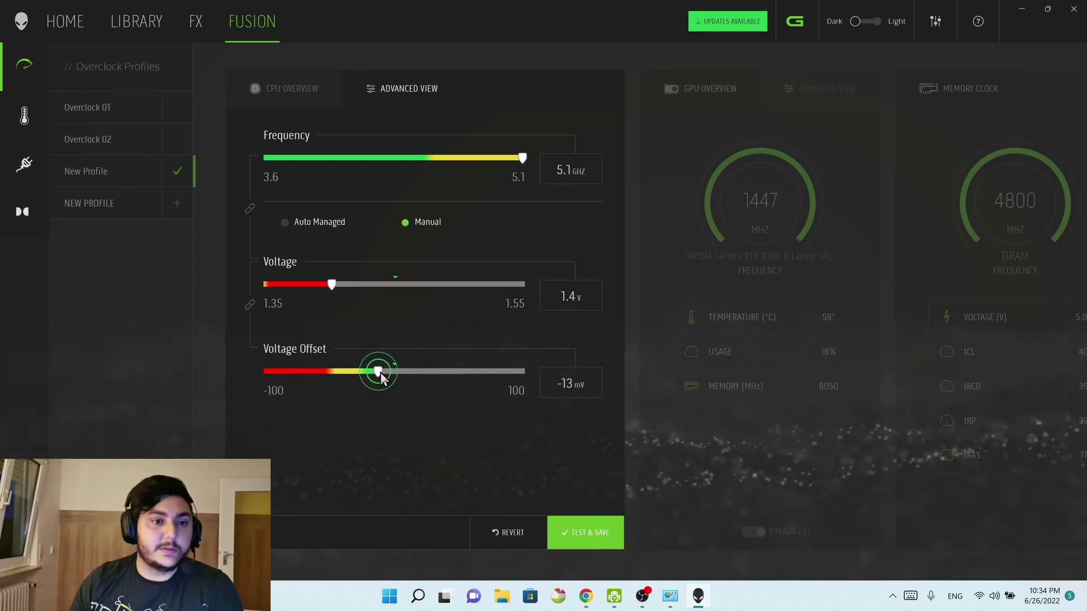
left_click_drag(381, 376, 230, 378)
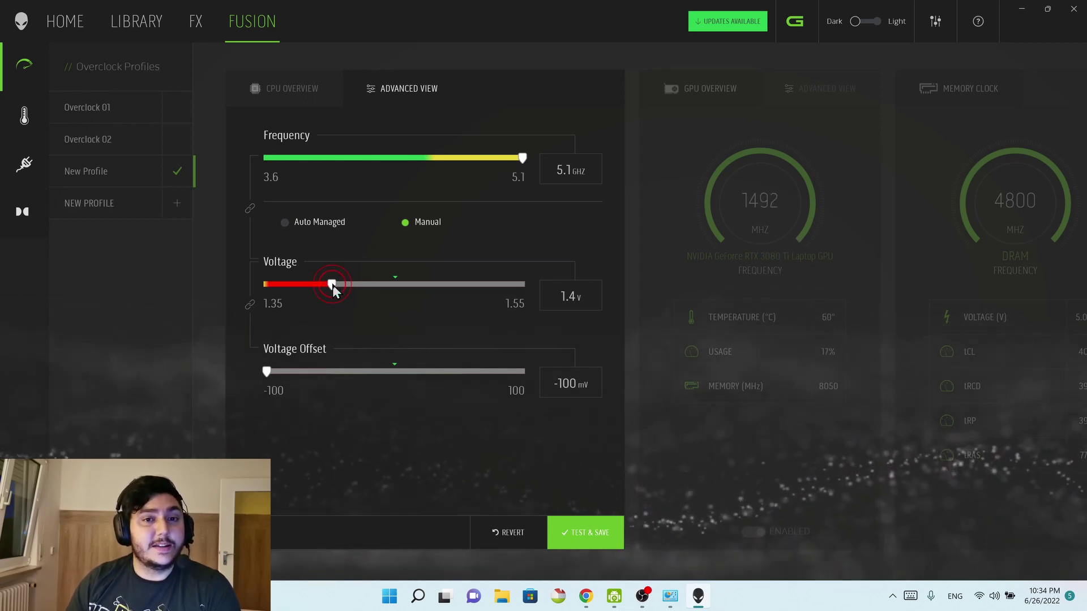
Try manual CPU voltages between 1.35 V and 1.55 V, then return to Auto Managed with a -55 mV voltage offset.
left_click_drag(334, 288, 266, 287)
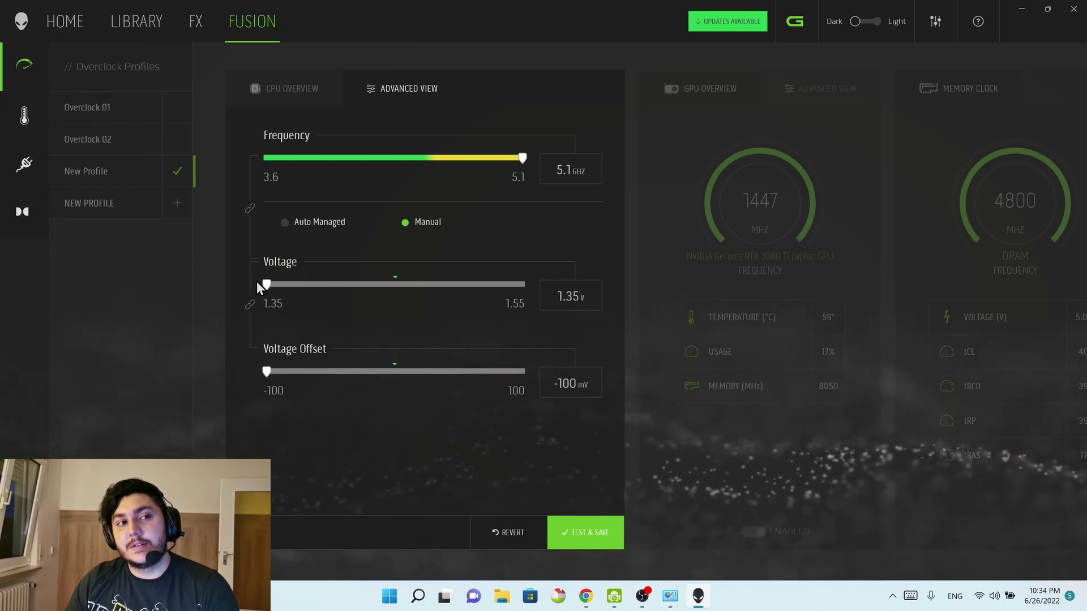
left_click(266, 284)
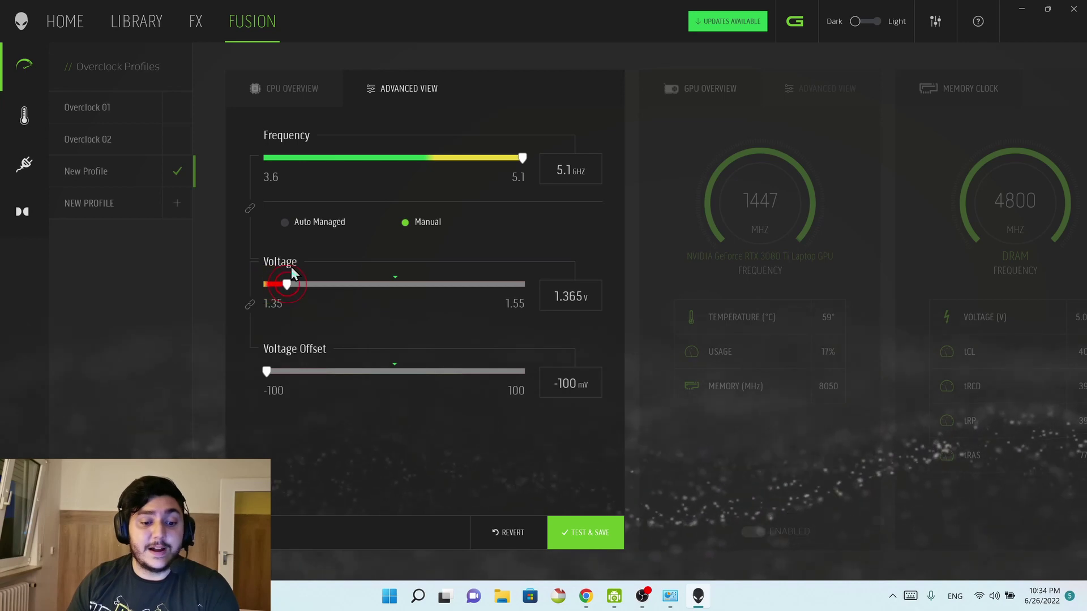
left_click_drag(291, 267, 524, 290)
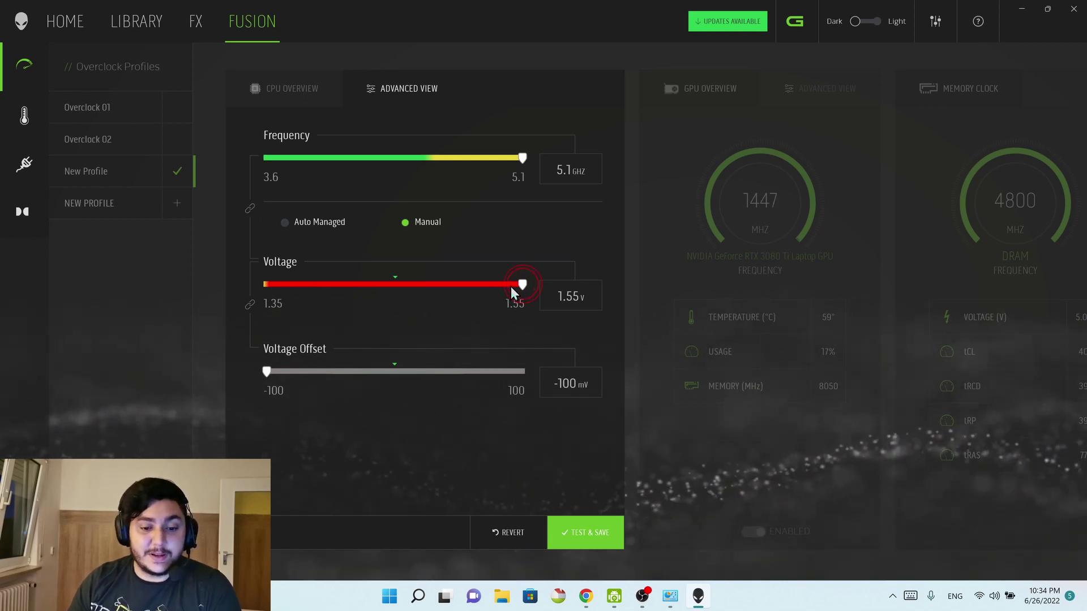
left_click_drag(518, 286, 372, 292)
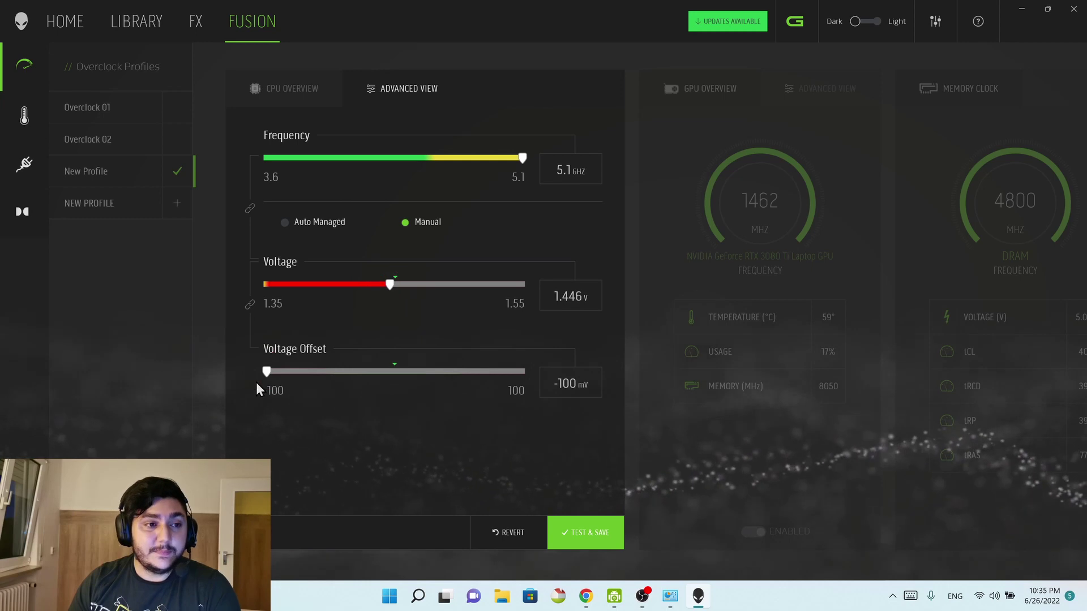
left_click_drag(267, 371, 93, 384)
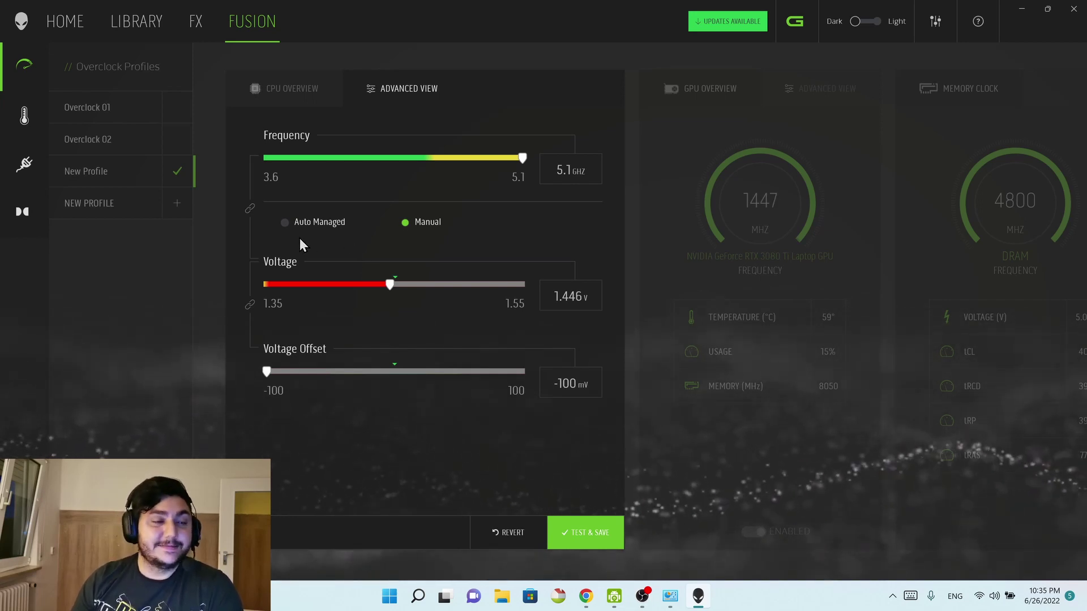
left_click(286, 222)
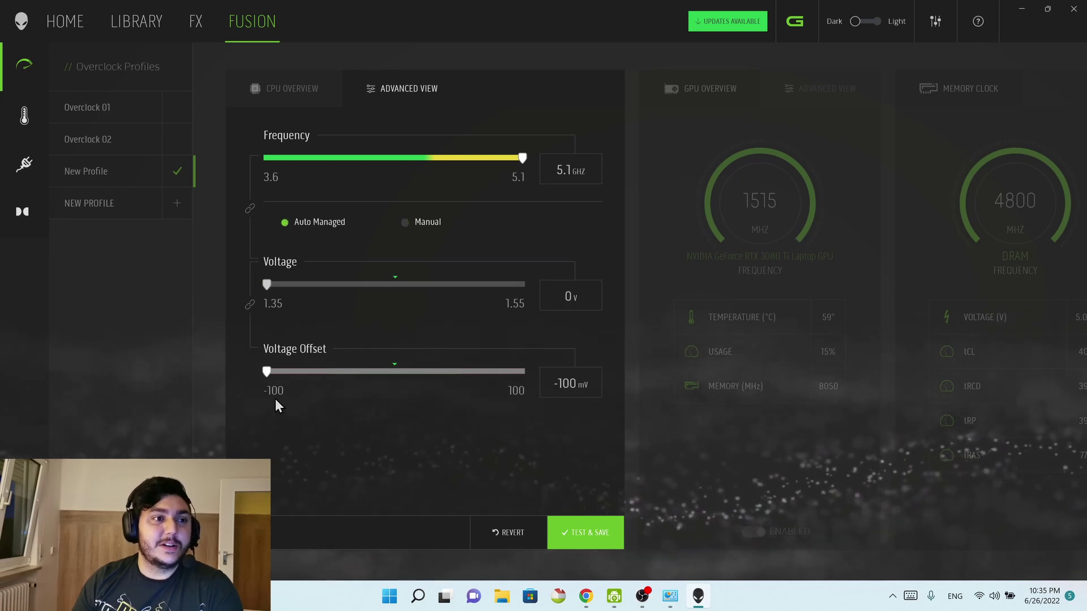
left_click_drag(396, 383, 326, 378)
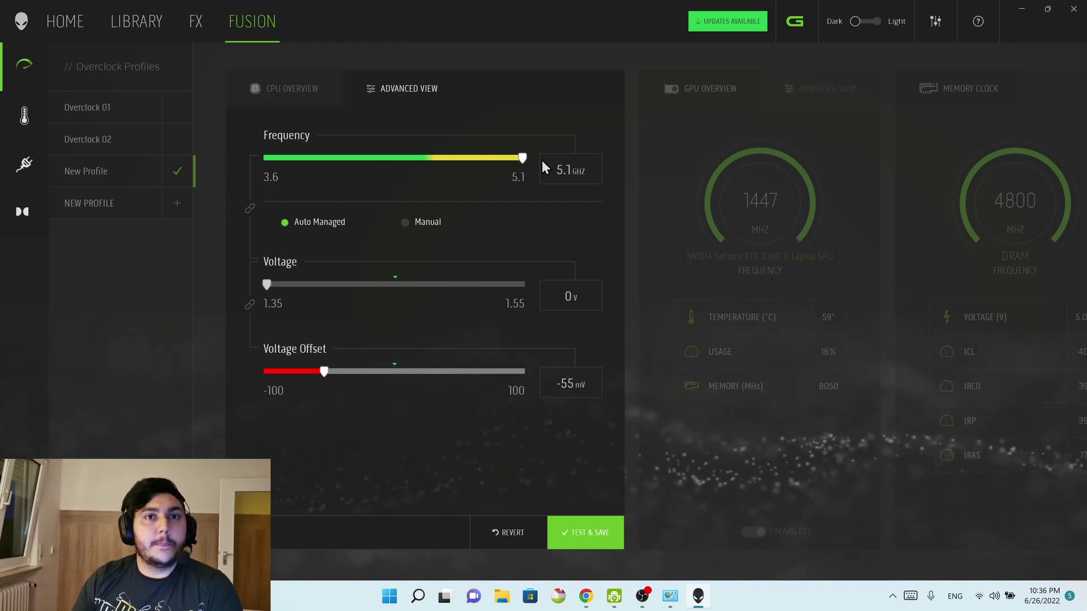
Set the CPU frequency to 4.3 GHz and the voltage offset to -100 mV, then test and save New Profile.
left_click_drag(517, 159, 380, 177)
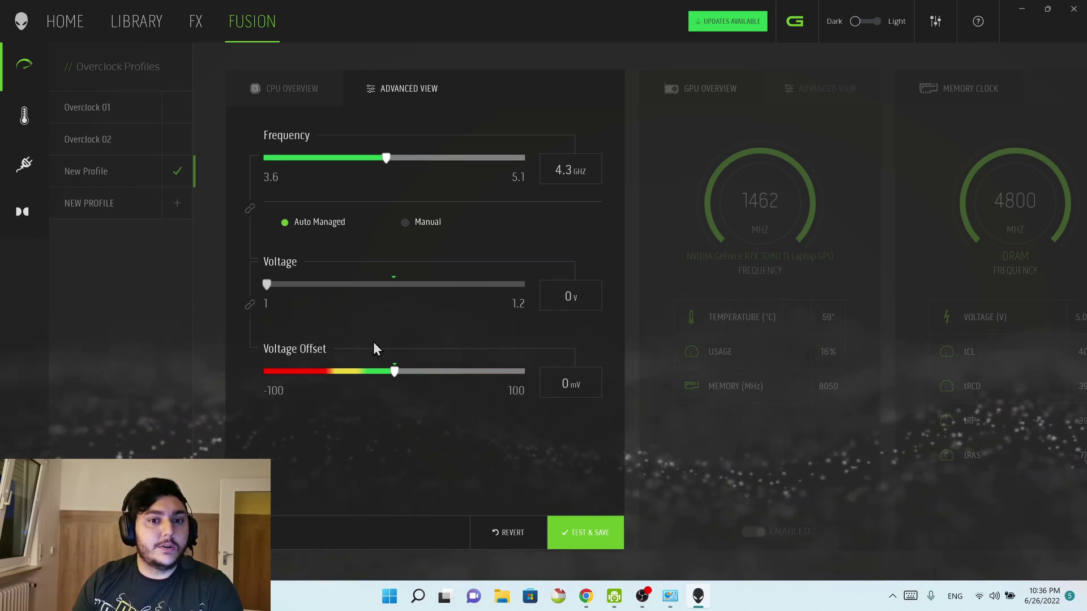
left_click_drag(392, 374, 237, 368)
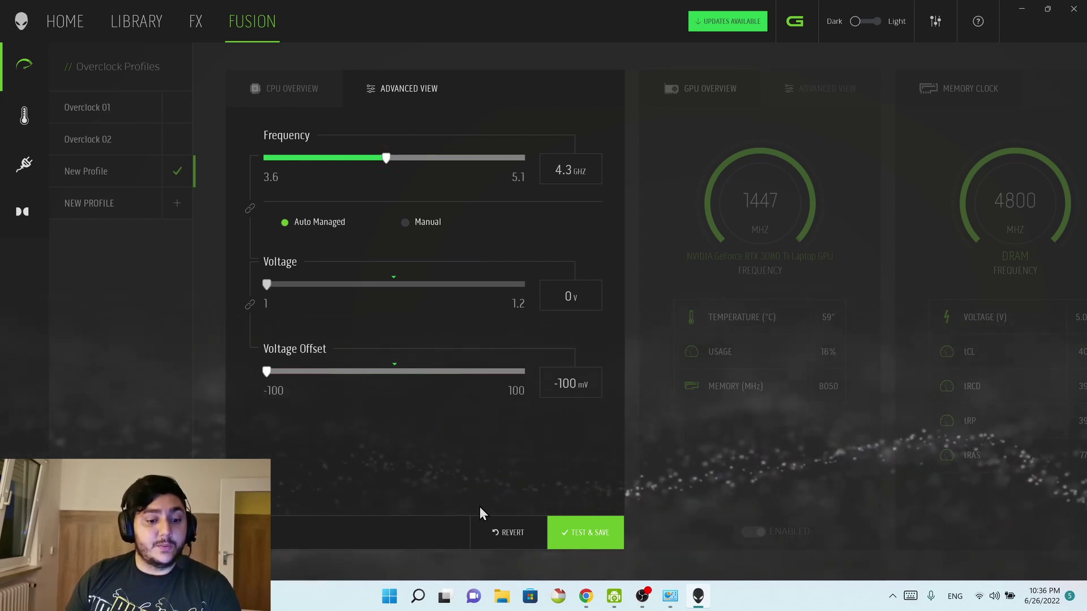
left_click(561, 535)
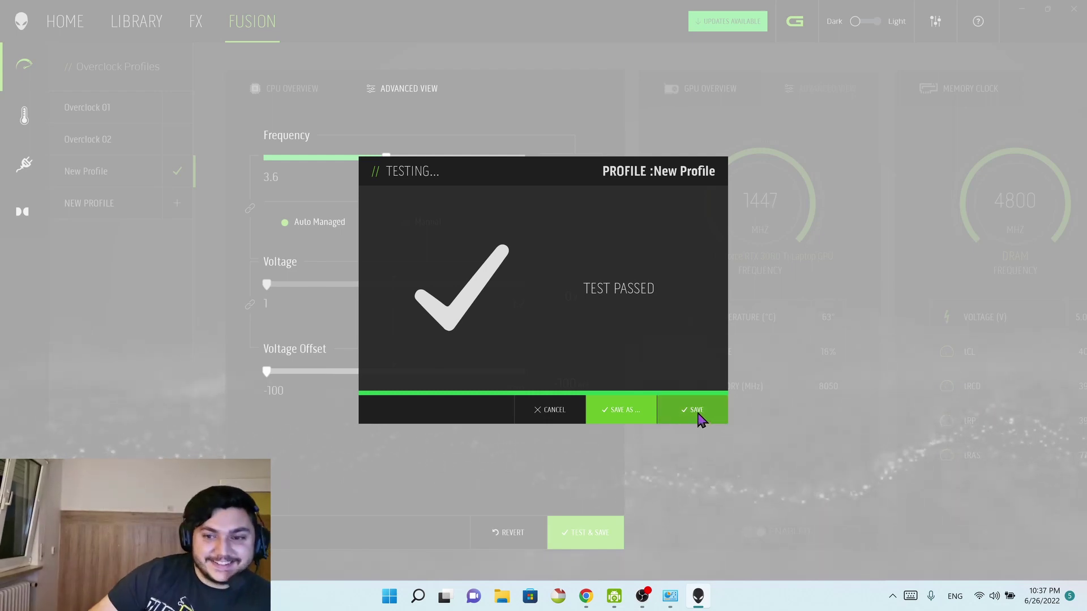
left_click(700, 417)
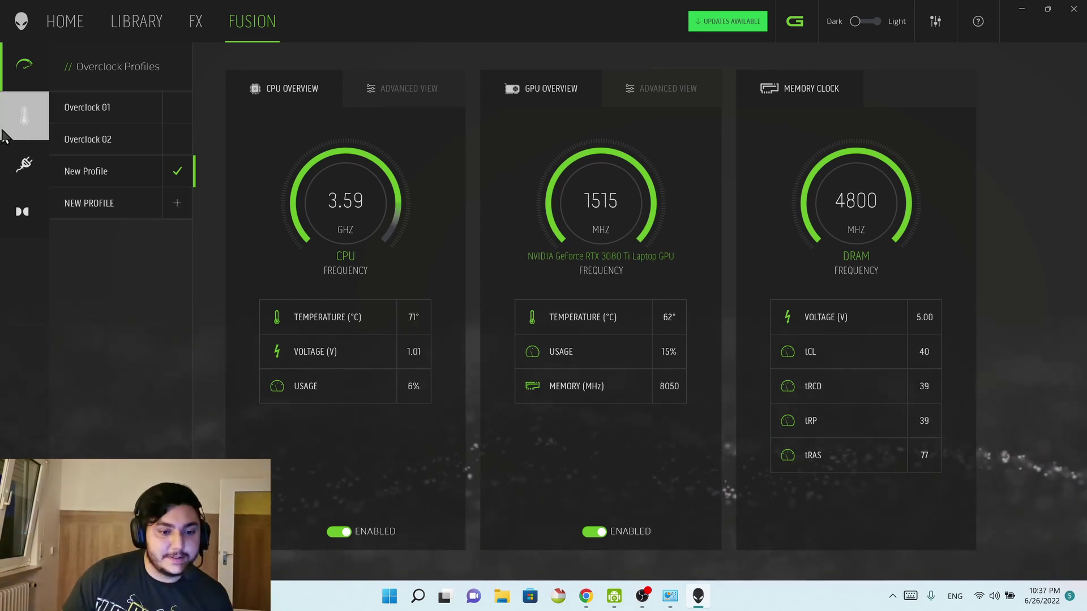
Look over the Fusion thermal profiles and the default theme's overclock choices on the home page, then return to the thermal profiles.
left_click(3, 136)
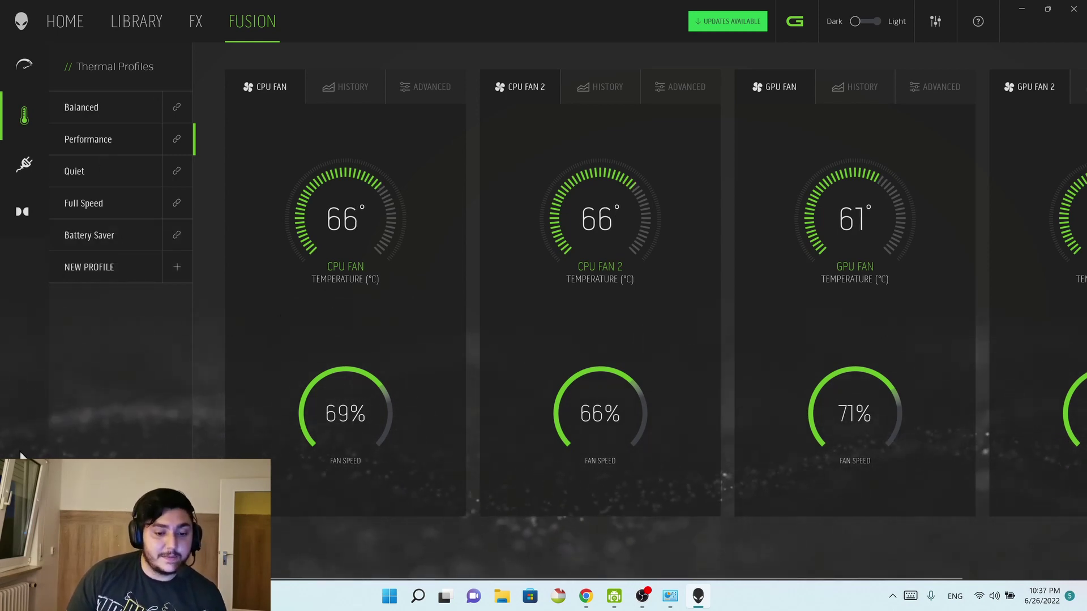
left_click(80, 17)
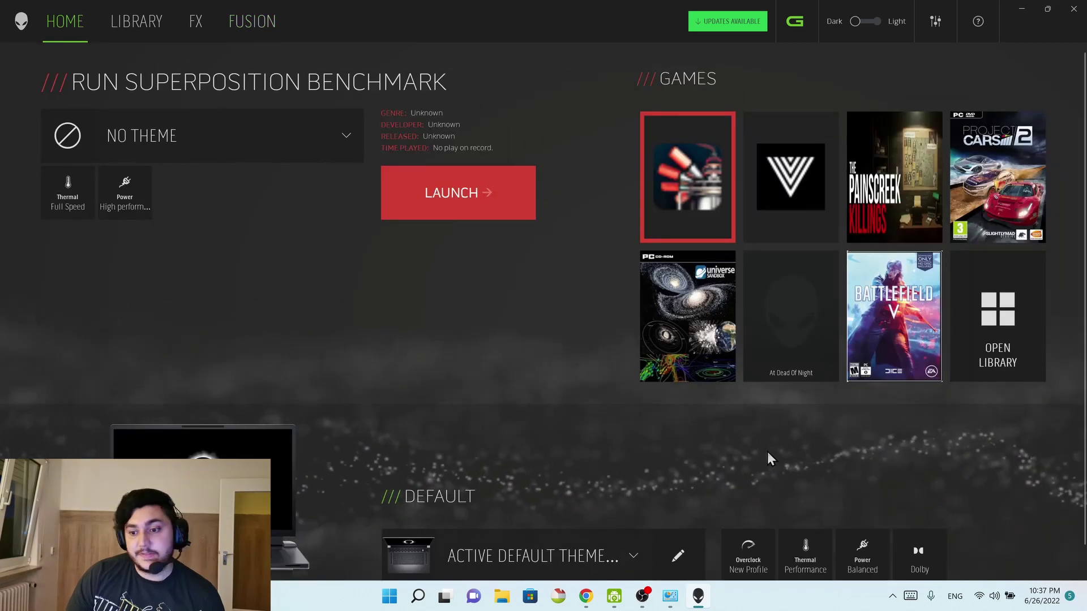
left_click(747, 561)
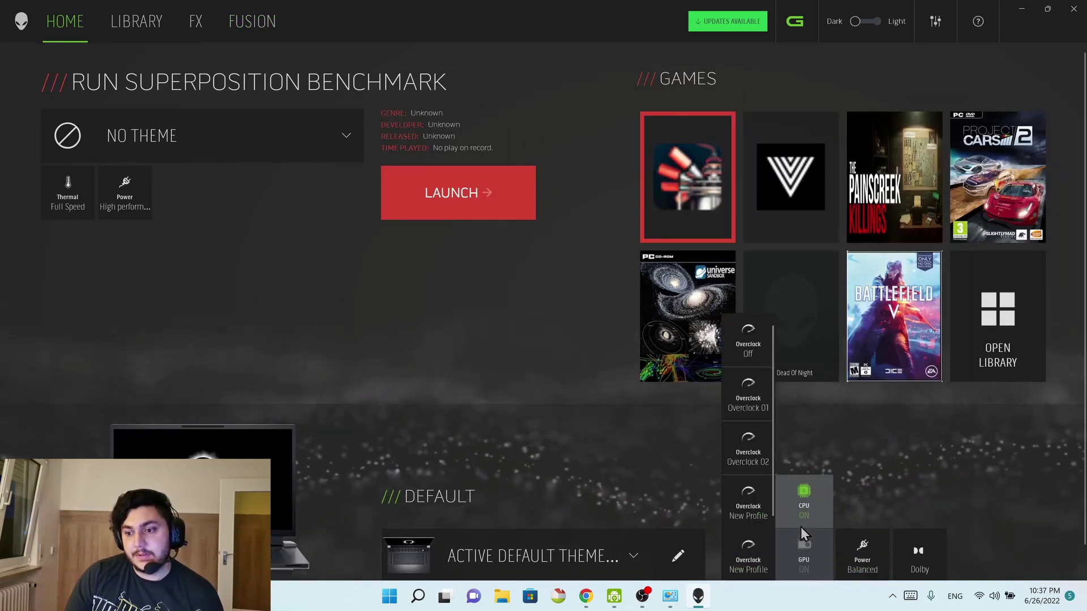
left_click(837, 554)
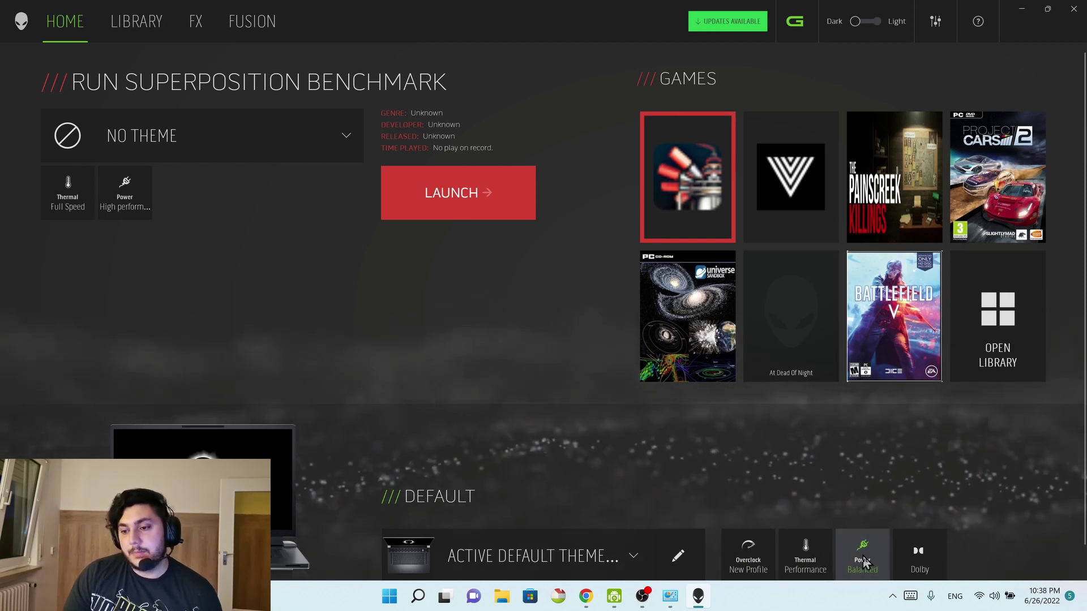
left_click(243, 18)
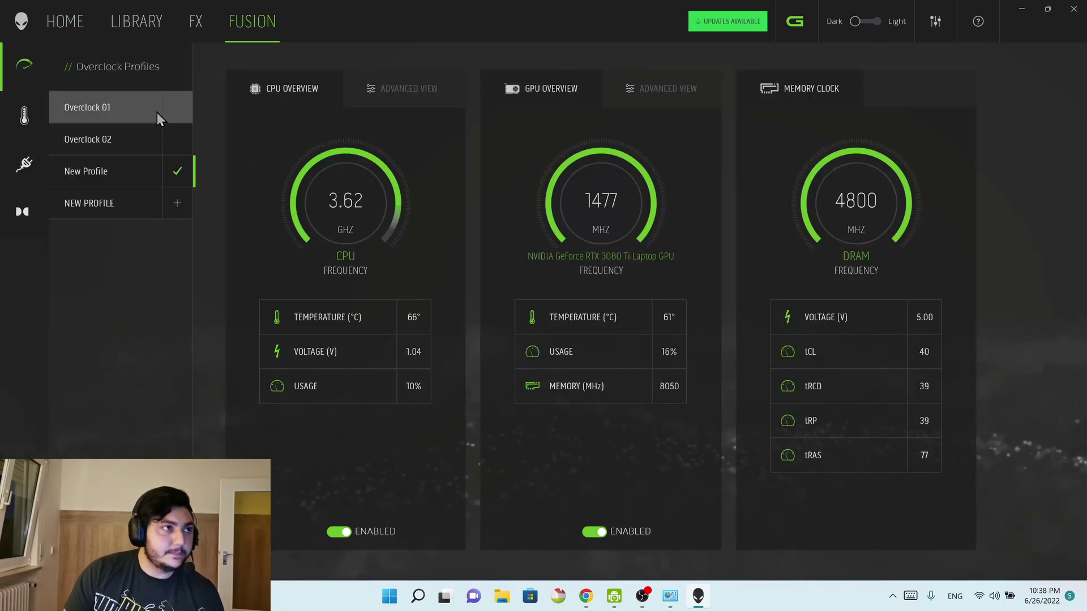
left_click(17, 115)
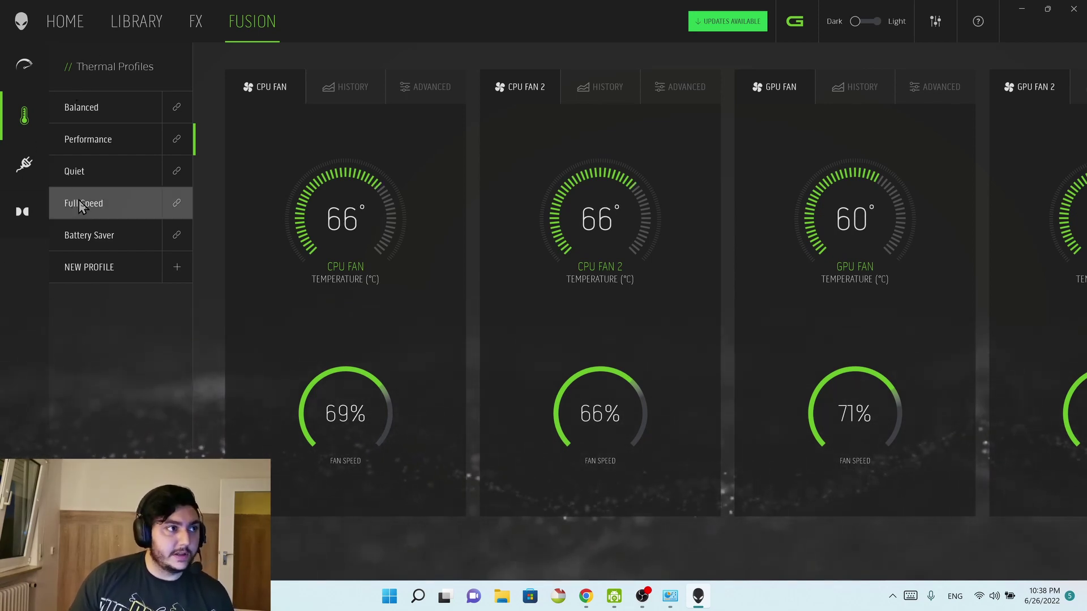
Try the Full Speed thermal profile and view the game library it can be linked to.
left_click(97, 208)
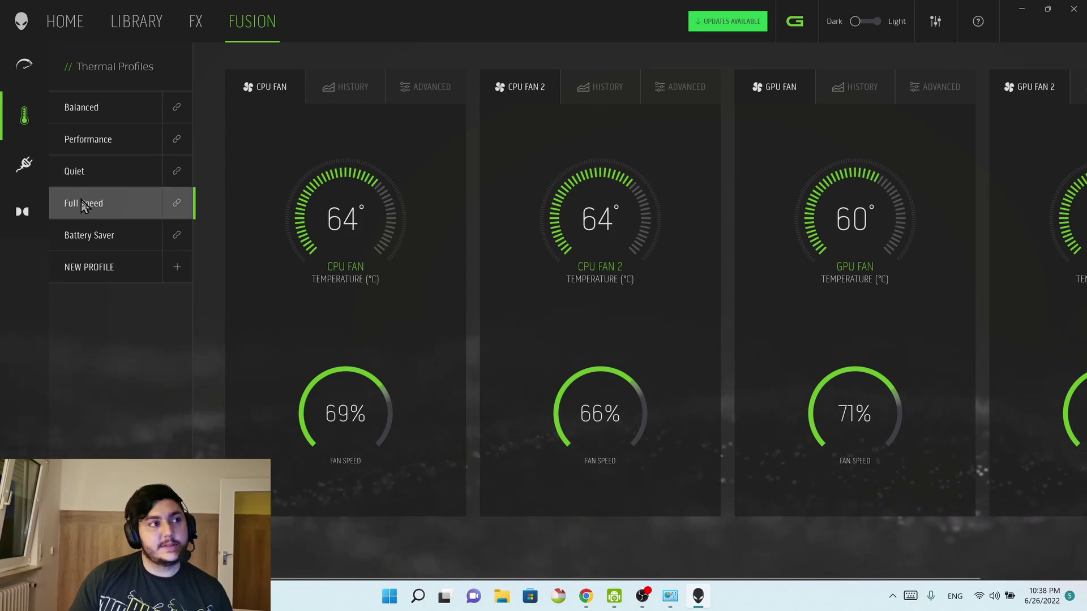
left_click(106, 181)
left_click(188, 209)
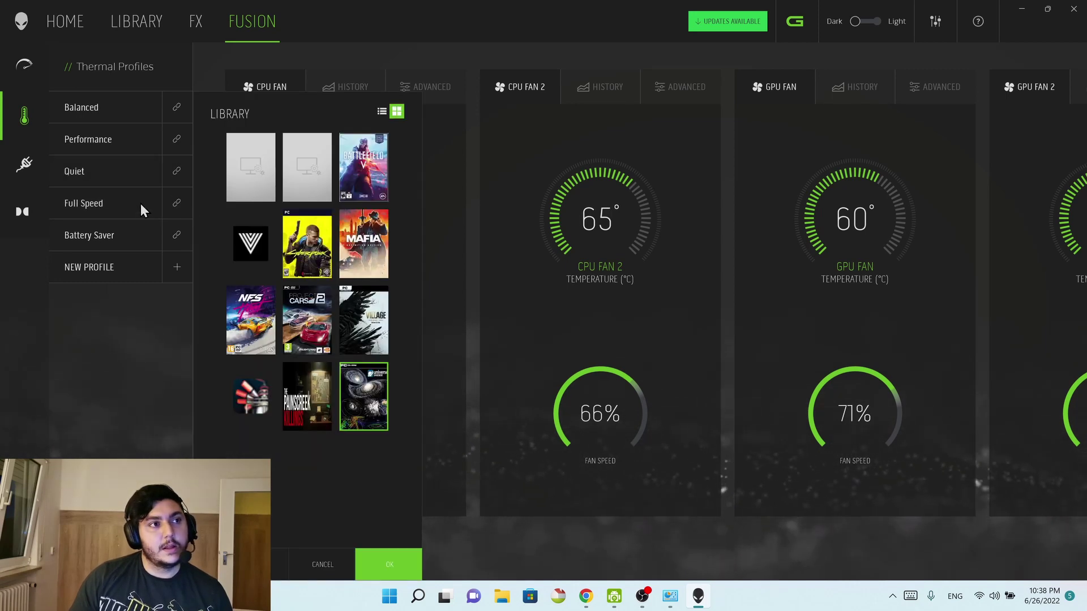
left_click(73, 211)
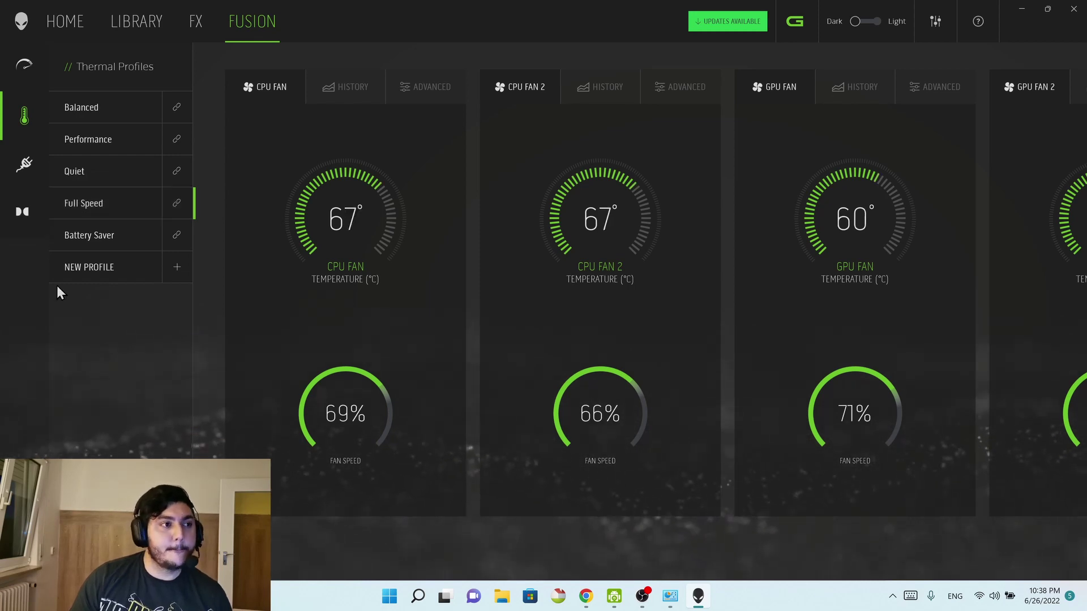
Switch through the Battery Saver, Full Speed and Performance thermal profiles, ending on Balanced.
left_click(111, 234)
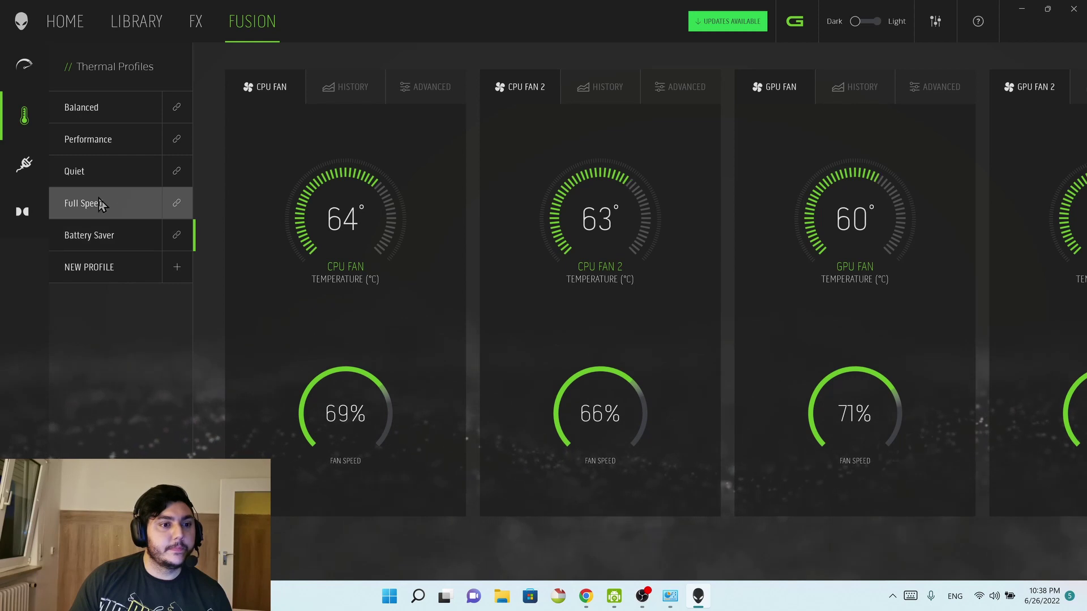
left_click(99, 206)
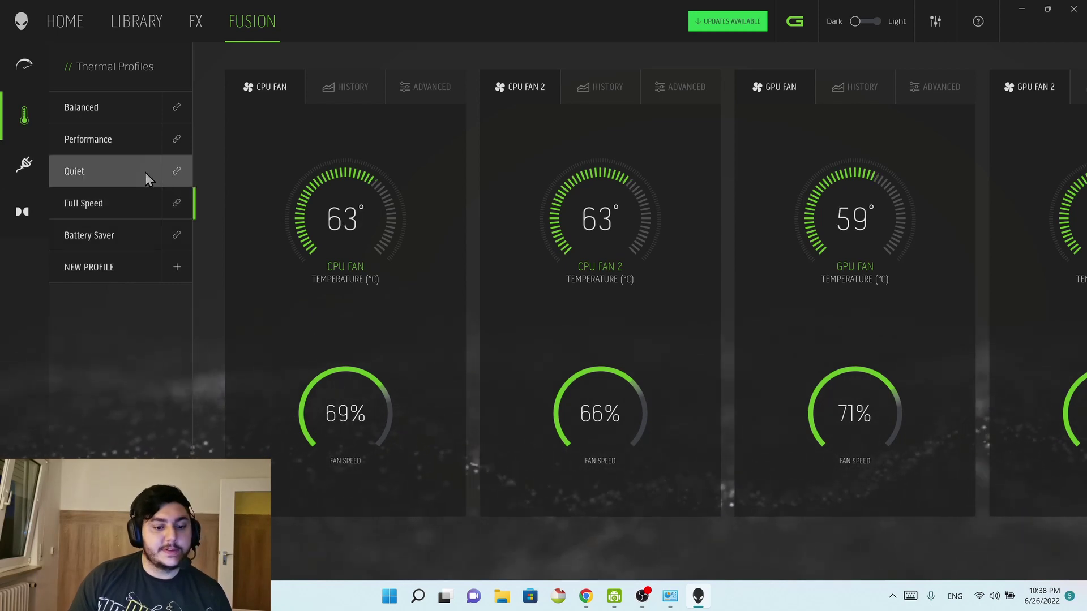
left_click(90, 141)
left_click(103, 96)
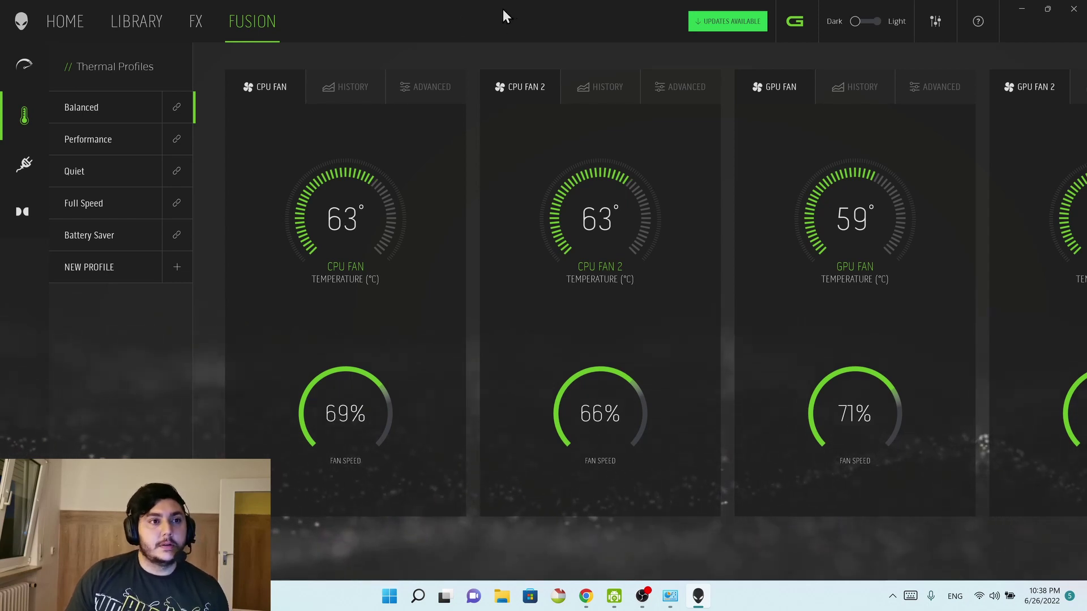
Turn off high performance mode and dismiss its notification.
key("F9")
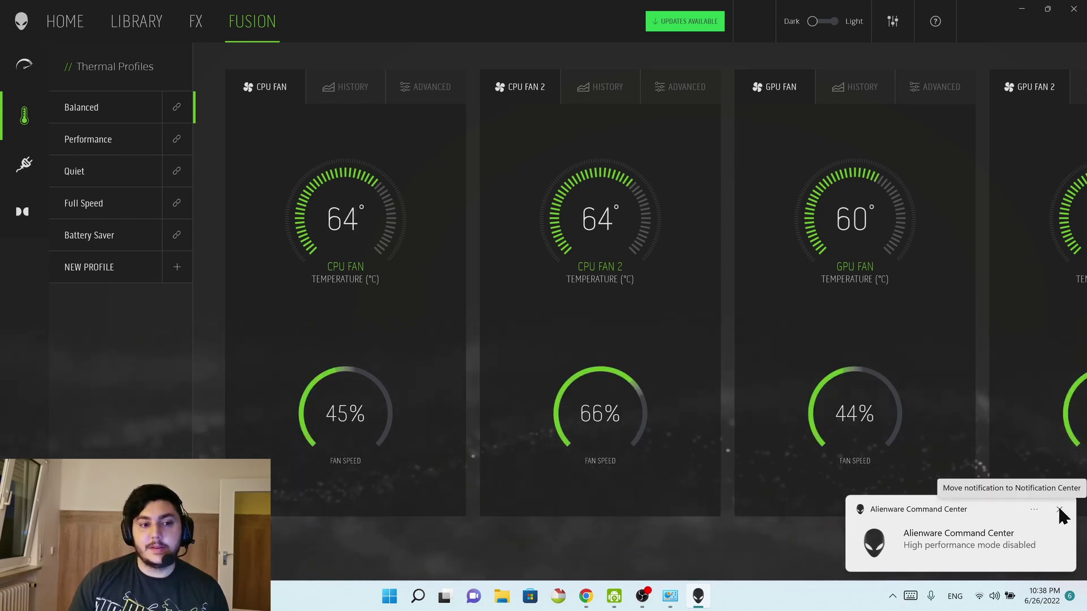
left_click(1059, 512)
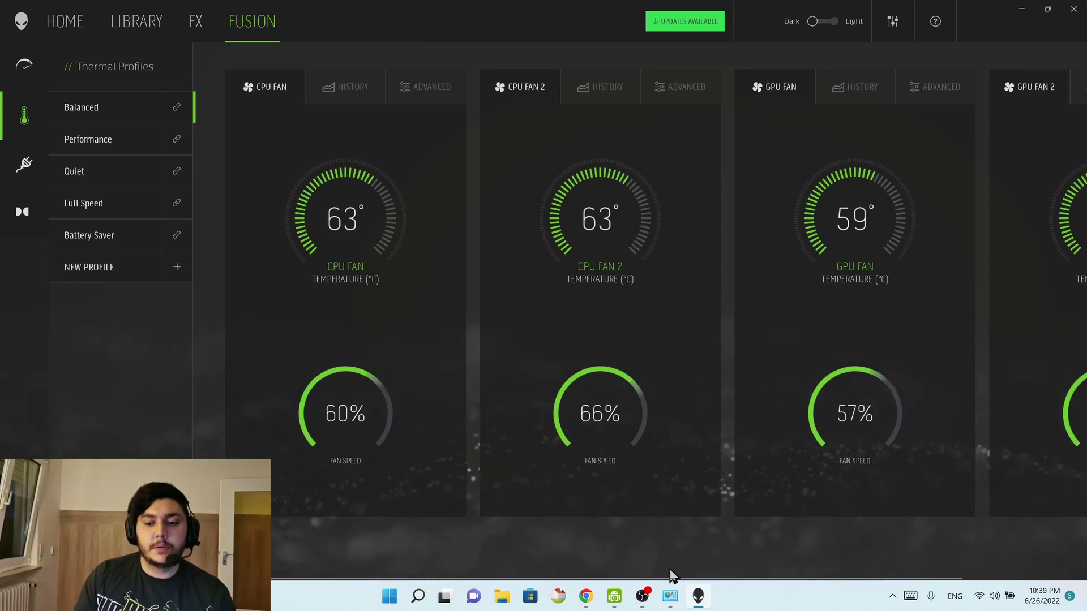
Look across the CPU and GPU fan gauges shown for the active thermal profile.
left_click_drag(810, 580, 794, 560)
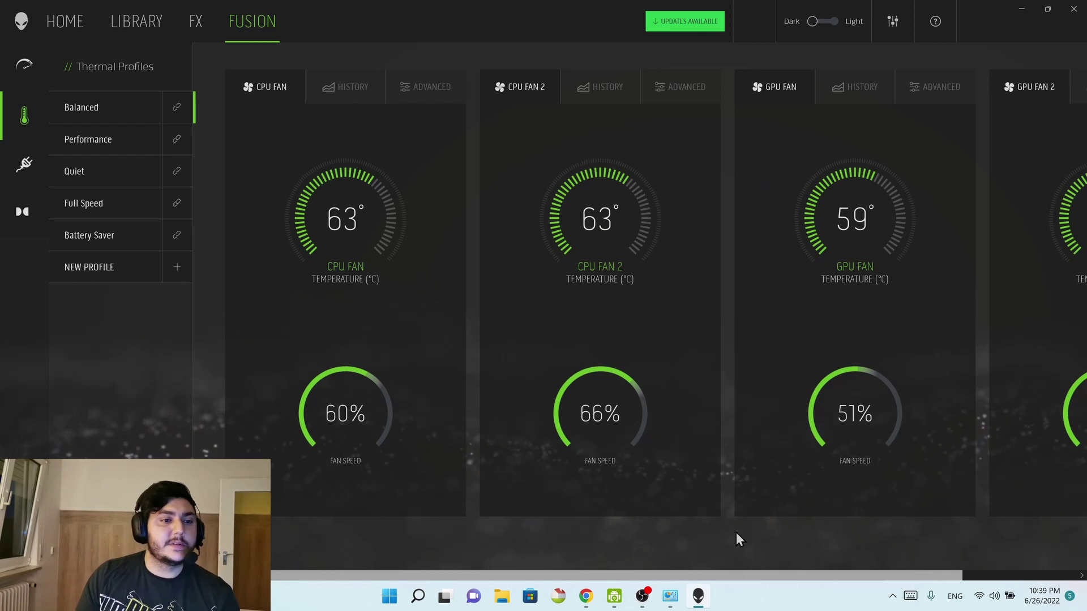
scroll(895, 539, "right", 4)
scroll(834, 535, "left", 4)
scroll(850, 544, "right", 1)
scroll(850, 544, "left", 1)
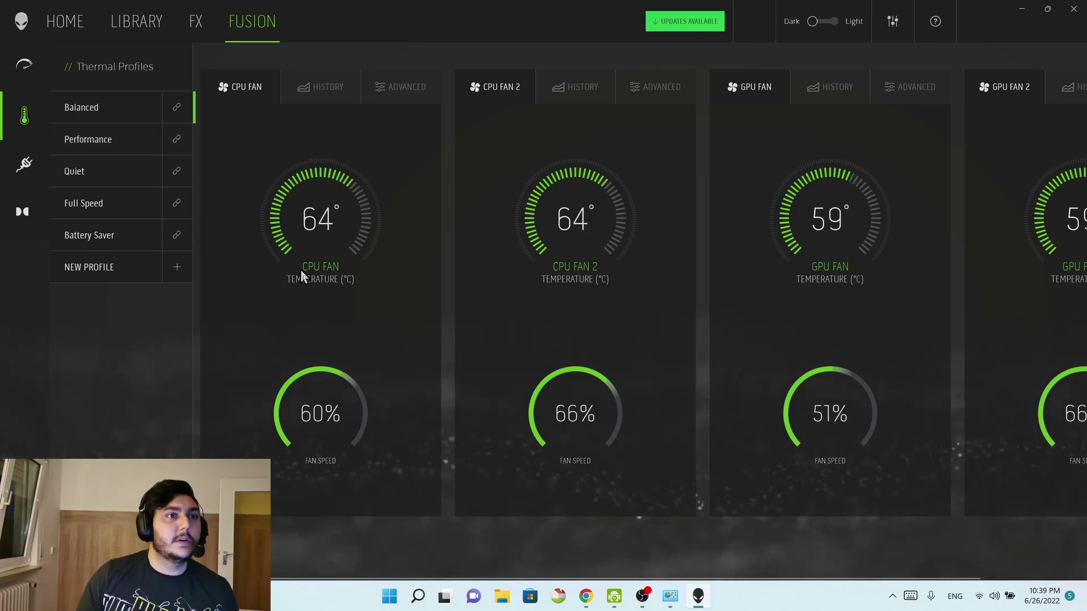
Switch through the Performance, Balanced and Battery Saver thermal profiles, ending on Quiet.
left_click(74, 148)
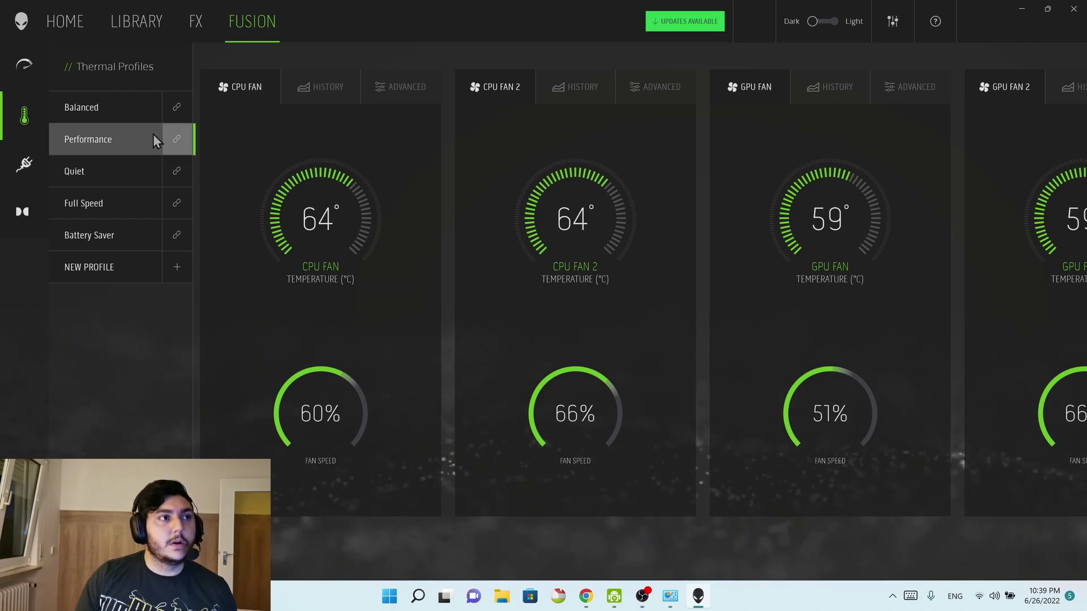
left_click(97, 116)
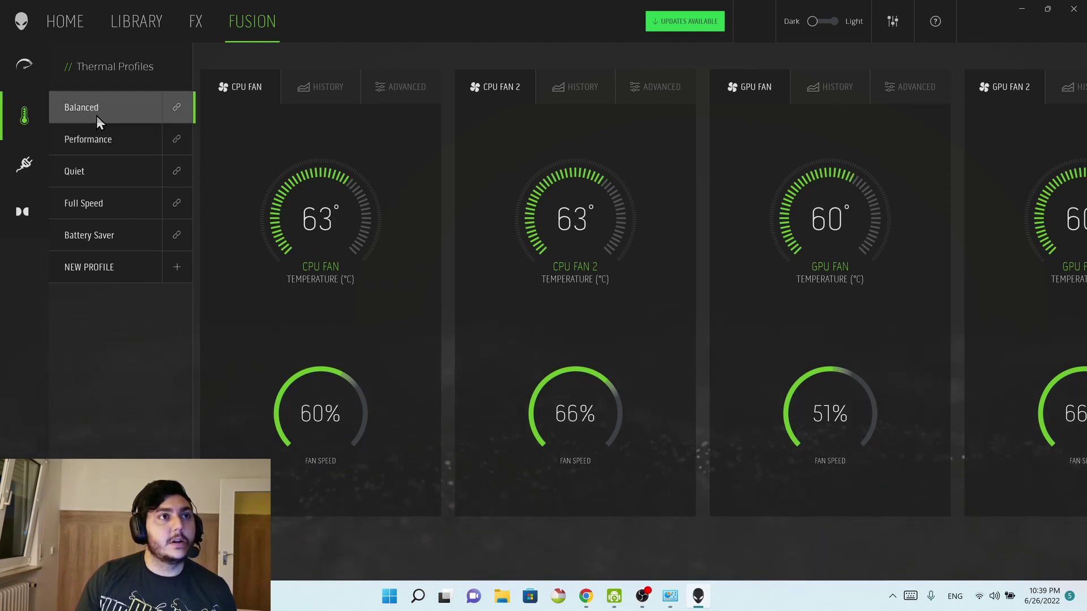
left_click(90, 142)
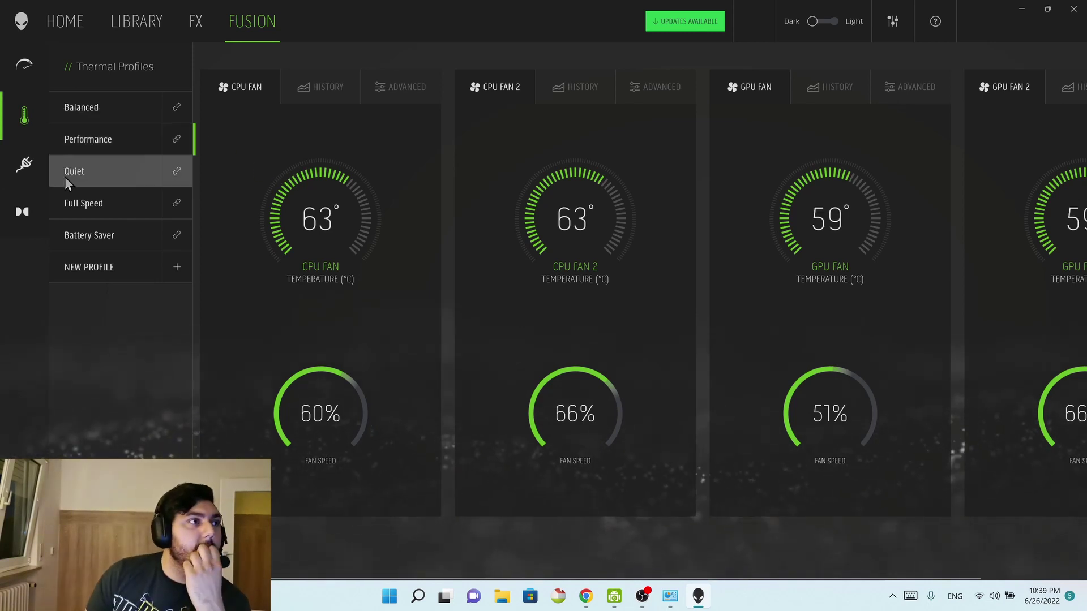
left_click(86, 237)
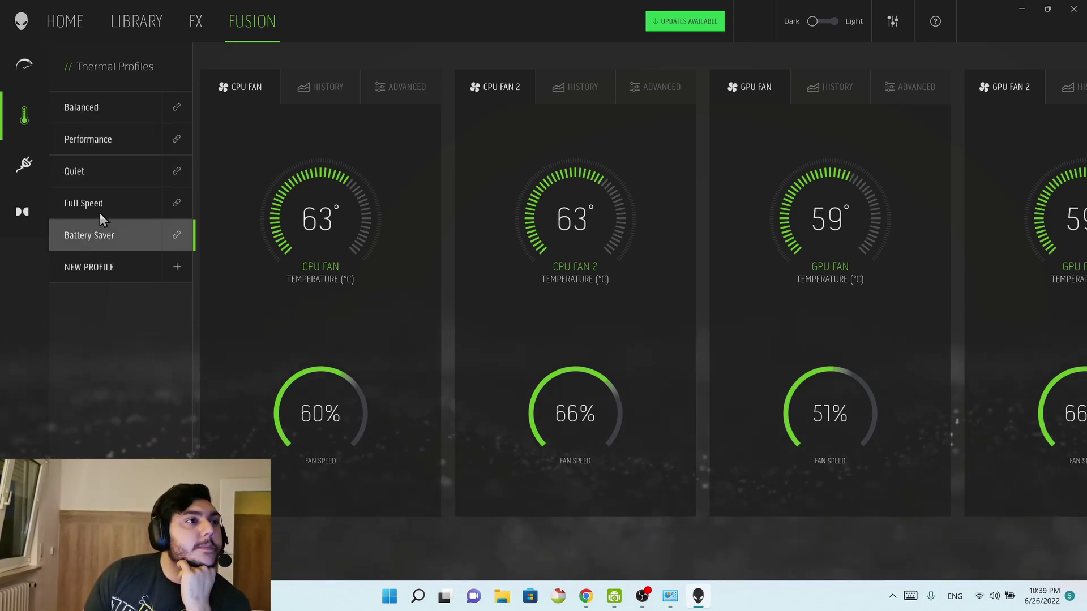
left_click(175, 141)
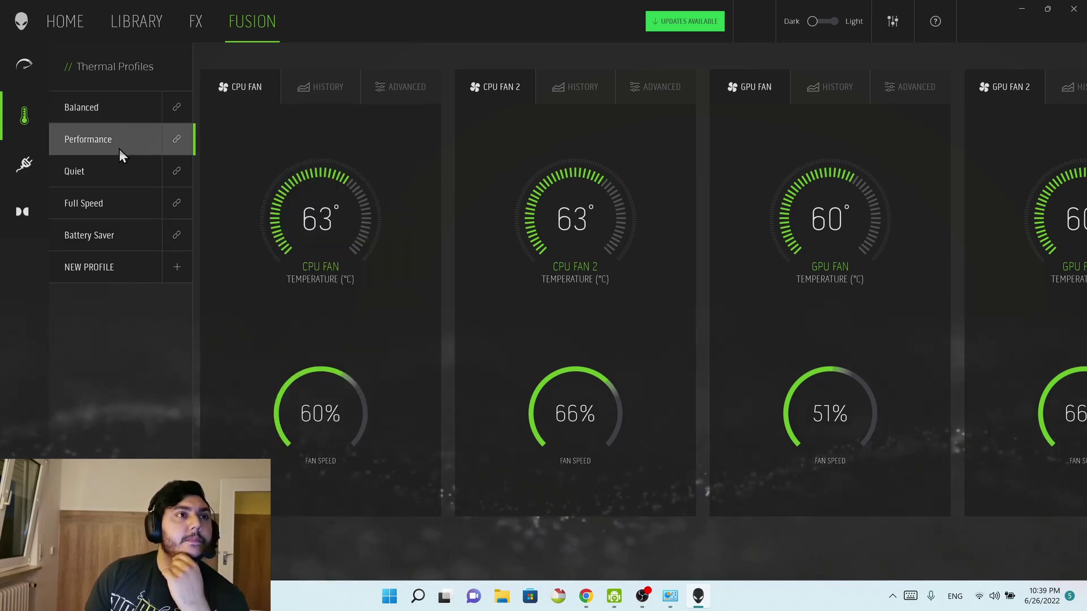
left_click(97, 164)
left_click(108, 135)
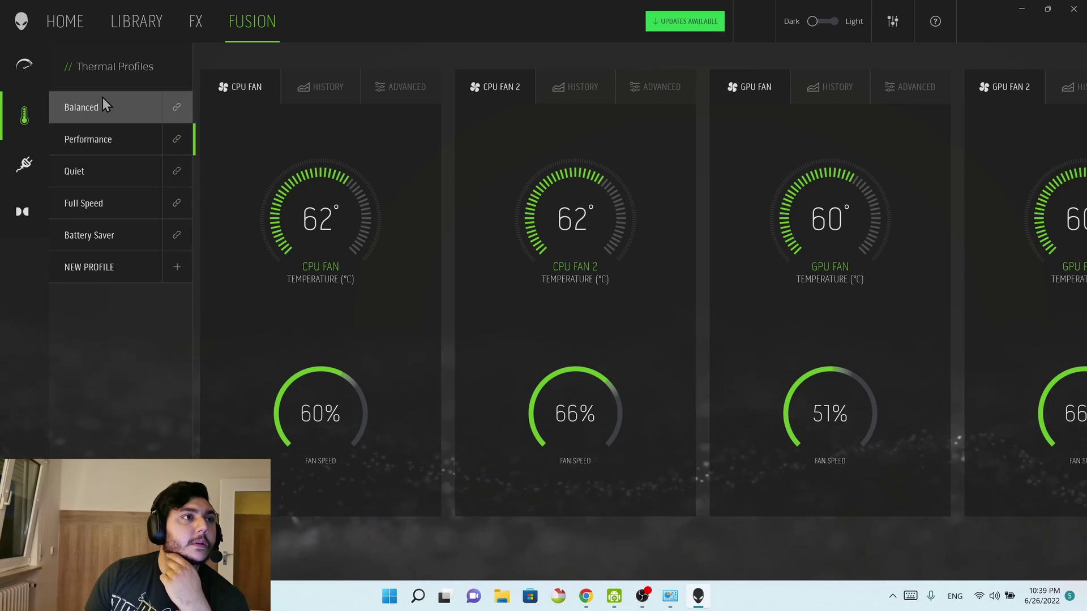
left_click(103, 99)
left_click(68, 168)
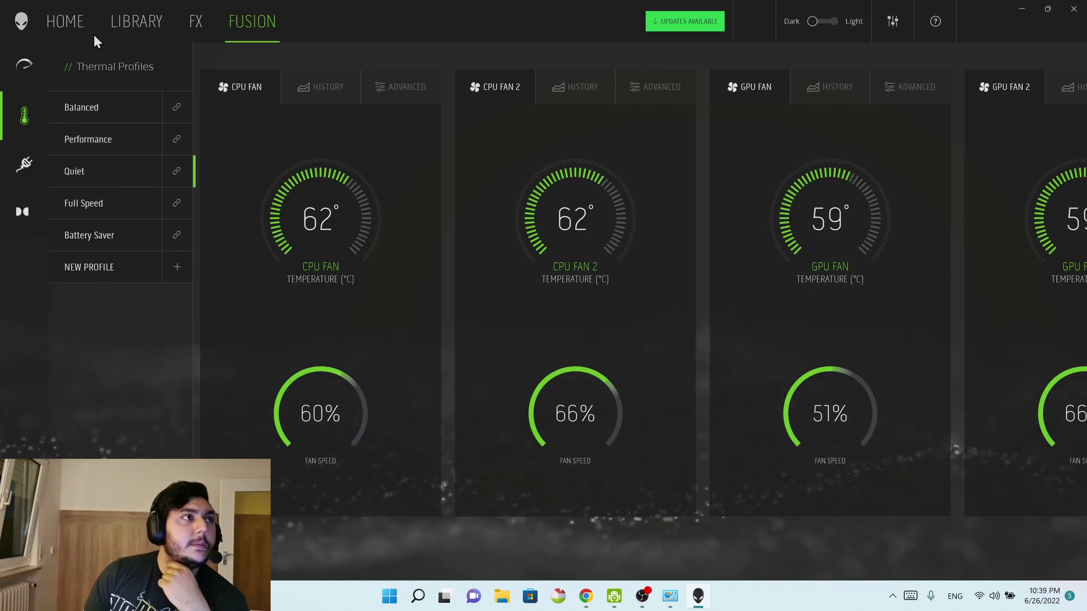
Set the default theme's thermal profile to Balanced on the home page and check it in the Fusion thermal profiles.
left_click(123, 20)
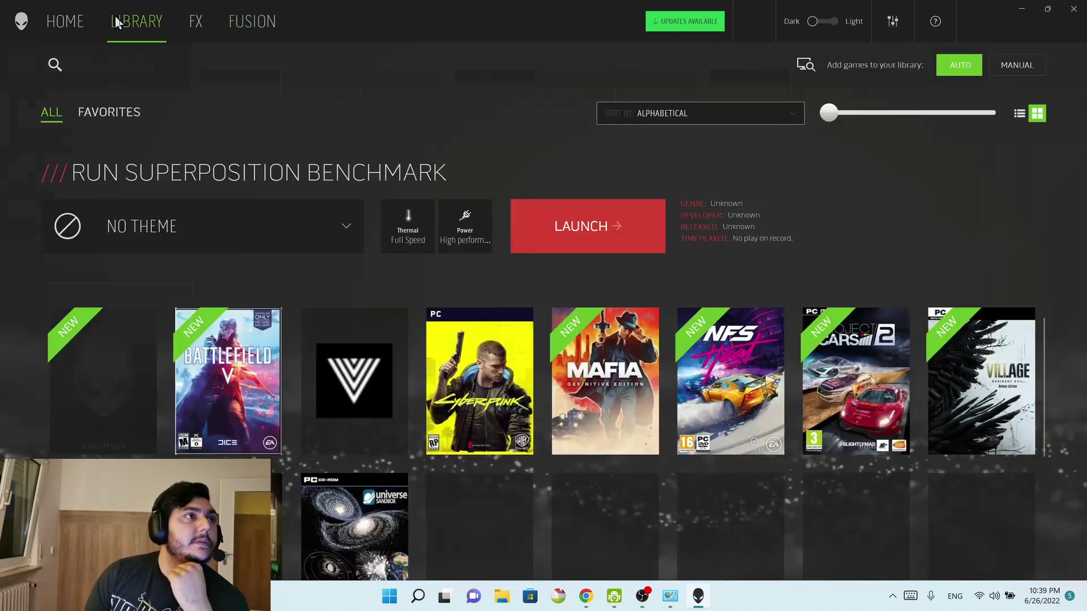
left_click(70, 20)
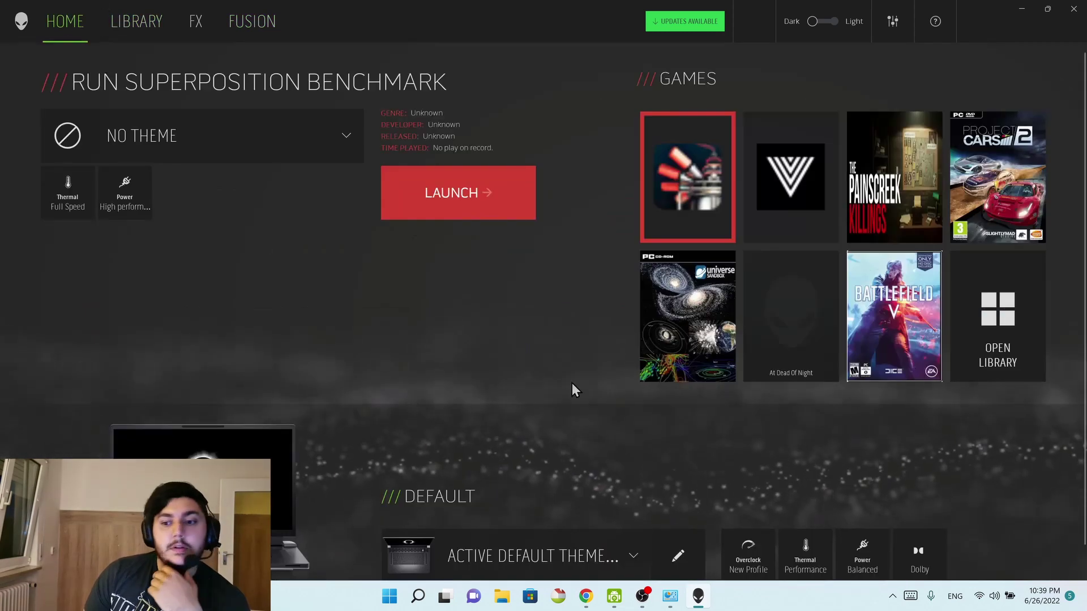
left_click(817, 550)
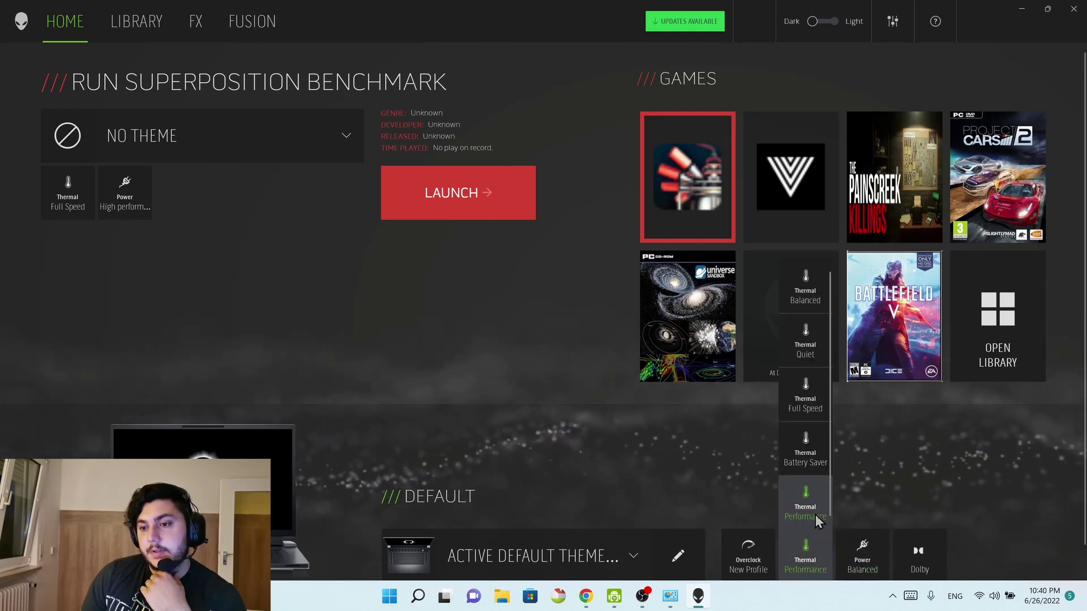
left_click(802, 297)
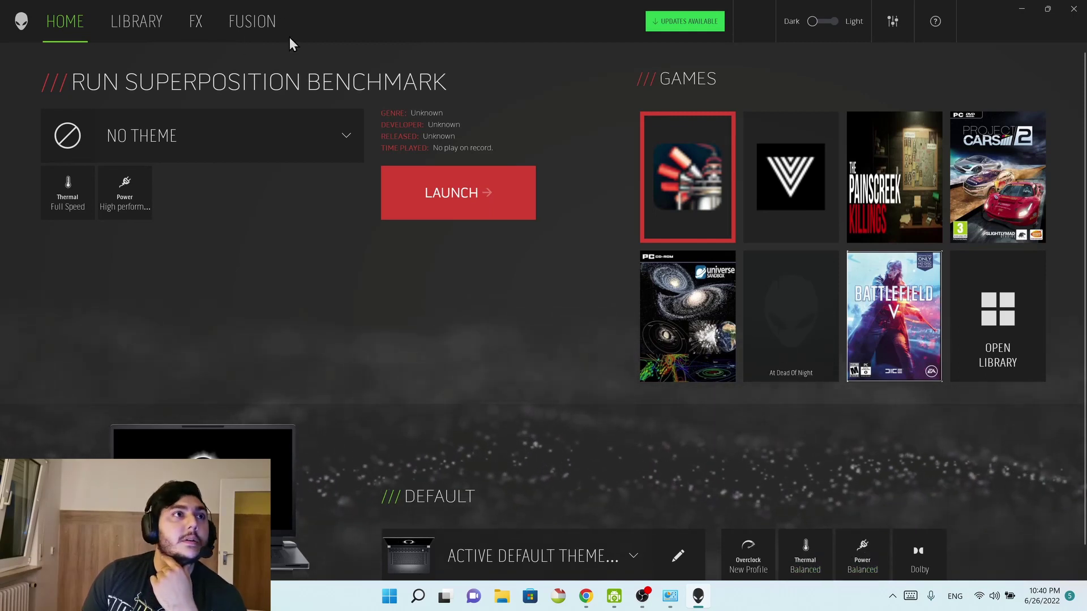
left_click(247, 31)
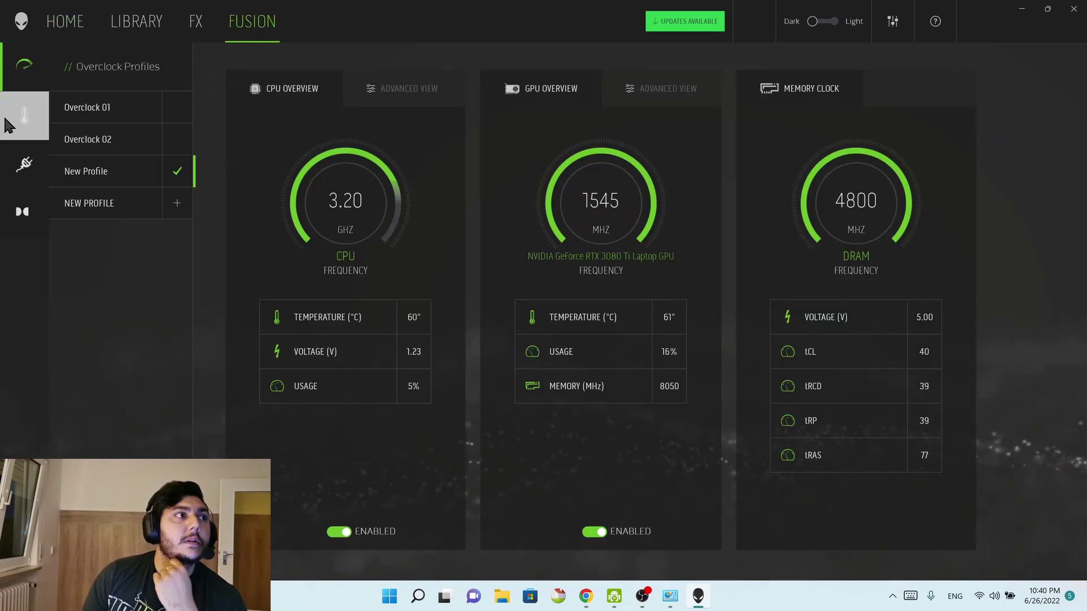
left_click(23, 115)
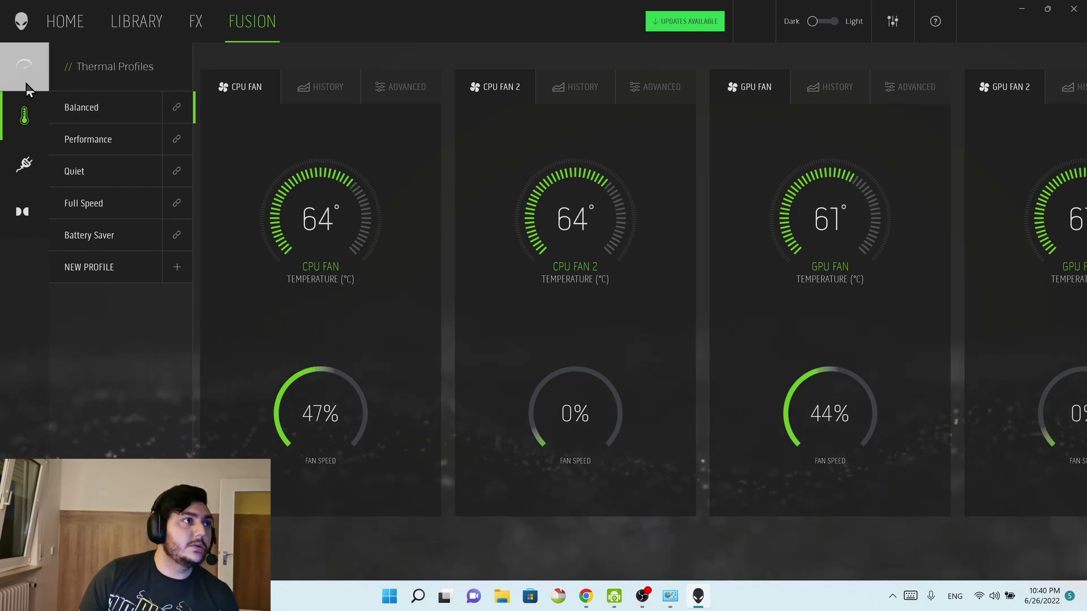
Switch the thermal profile to Performance and back to Balanced, and view the default theme's thermal choices on the home page.
left_click(107, 135)
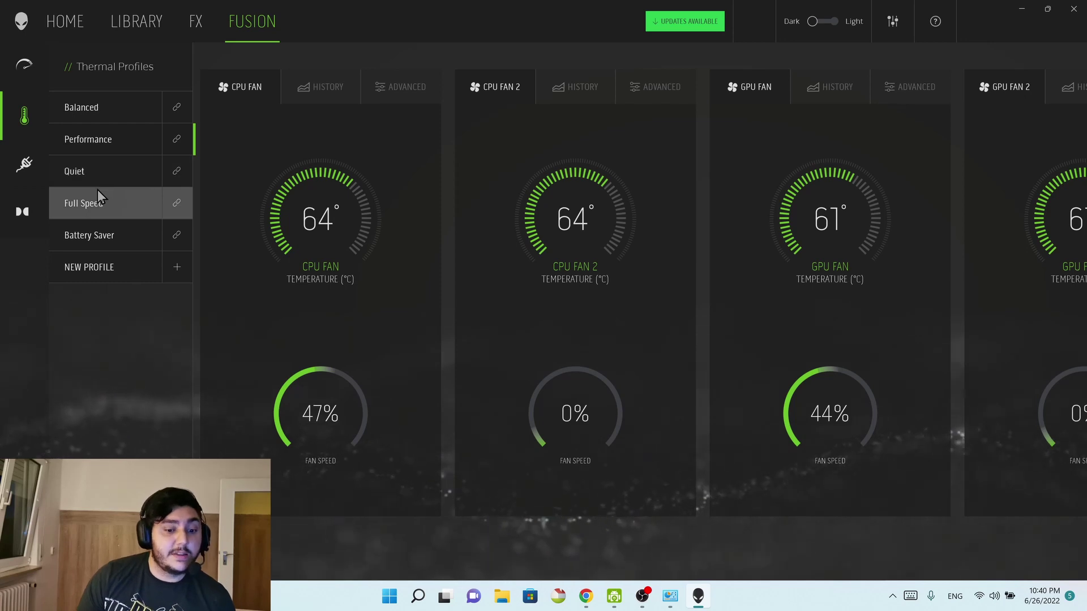
left_click(120, 113)
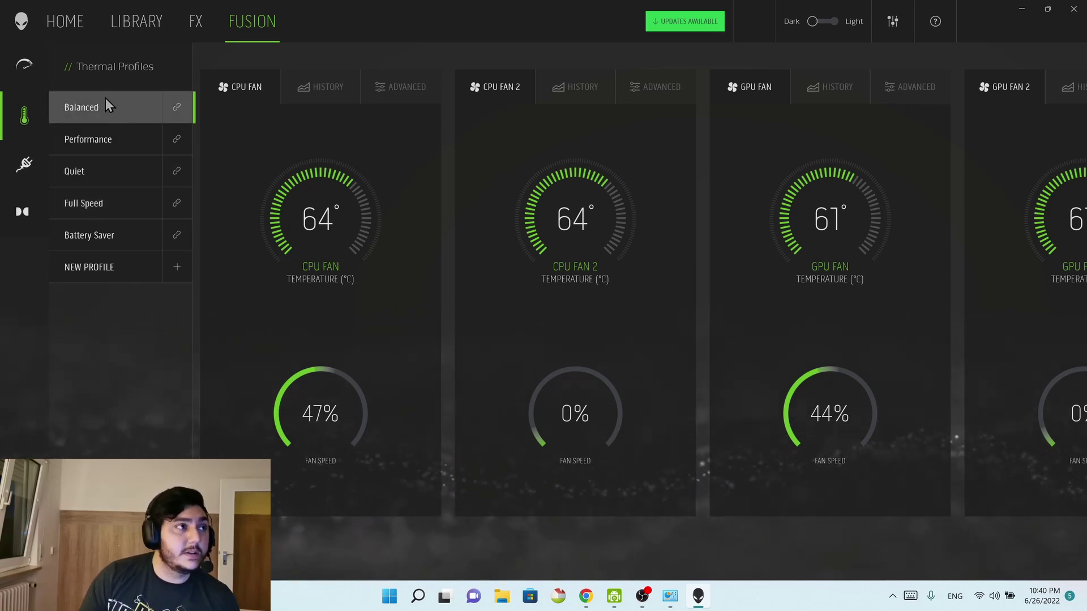
left_click(71, 18)
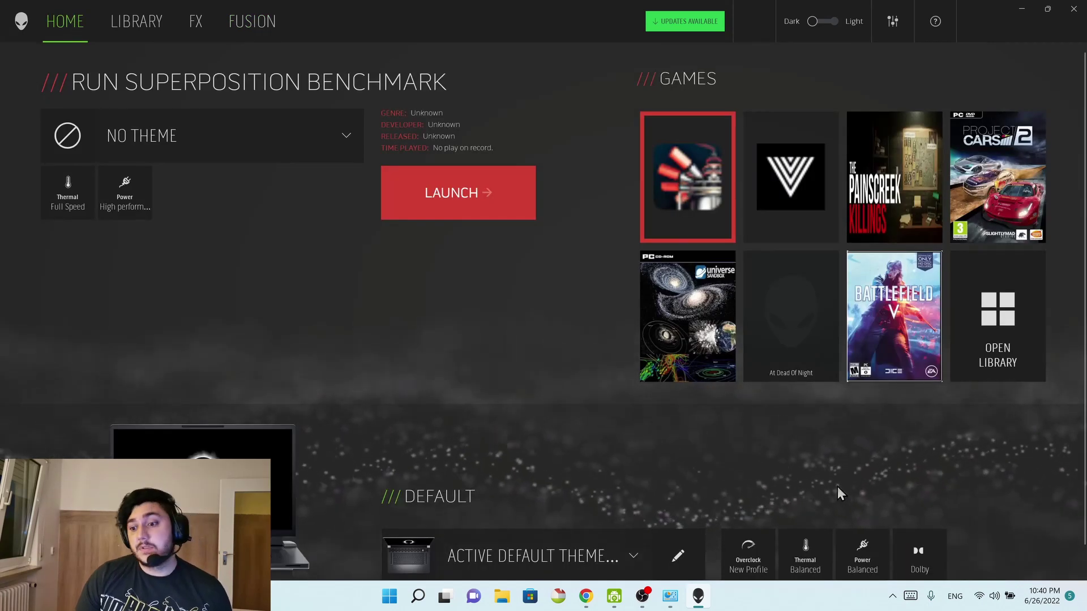
left_click(787, 548)
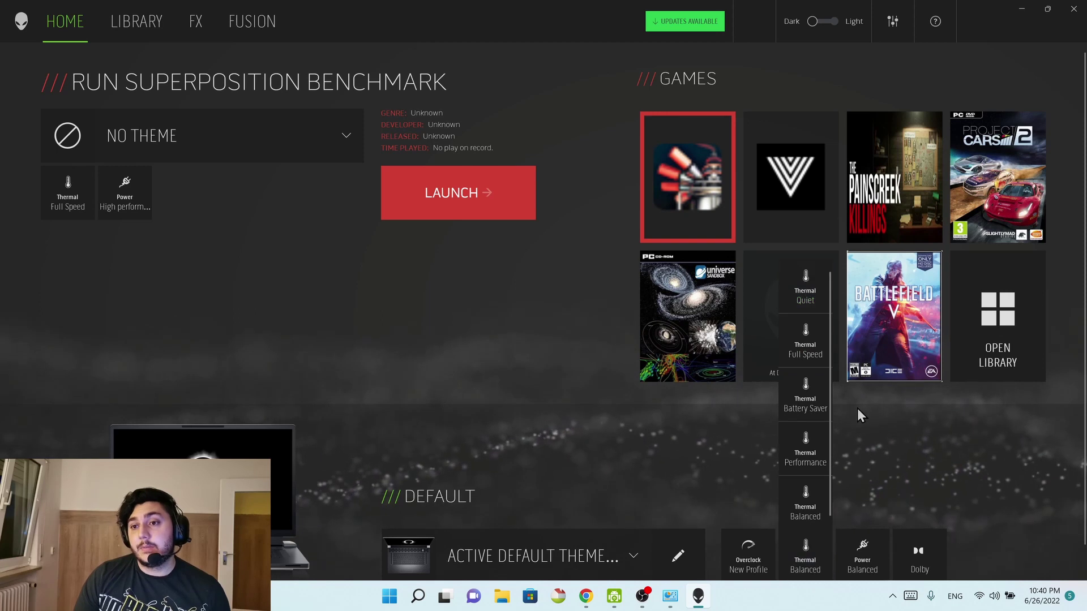
Go between the FX, home and Fusion pages and examine the fan speeds in the thermal profiles.
left_click(203, 21)
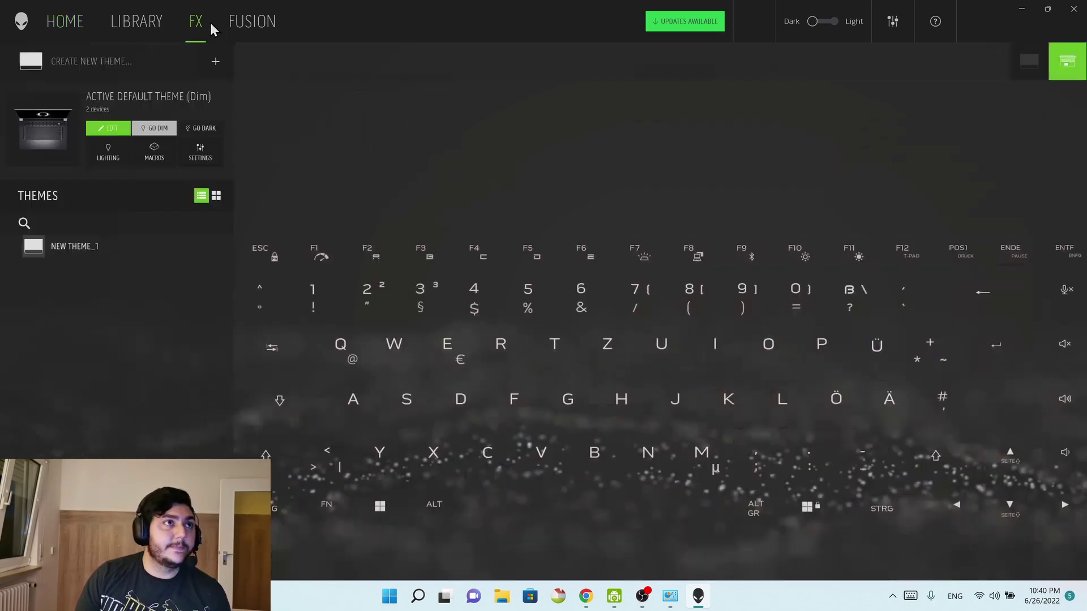
left_click(252, 23)
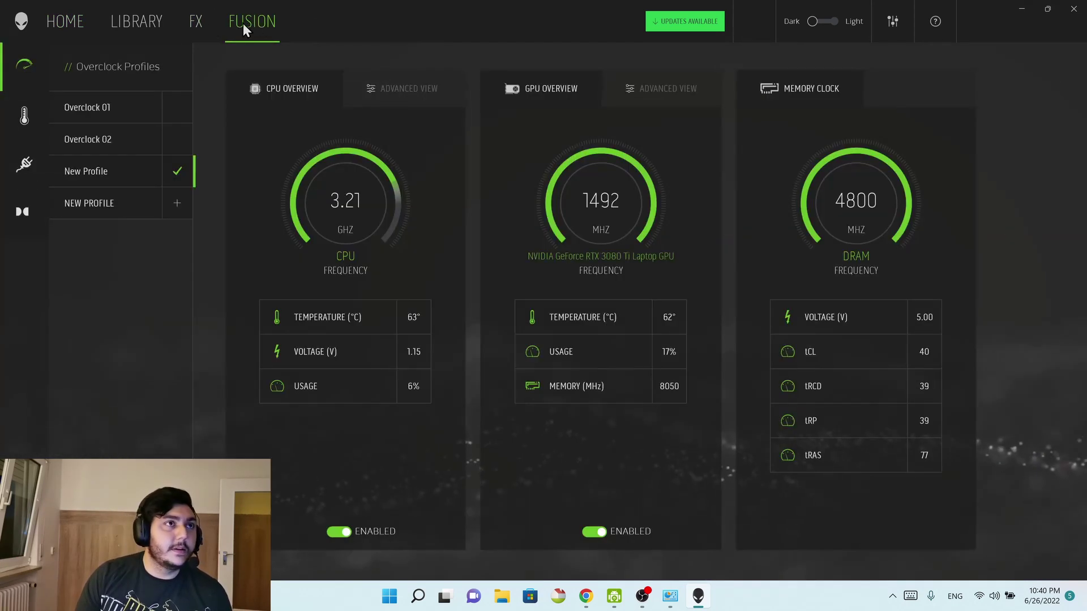
left_click(20, 129)
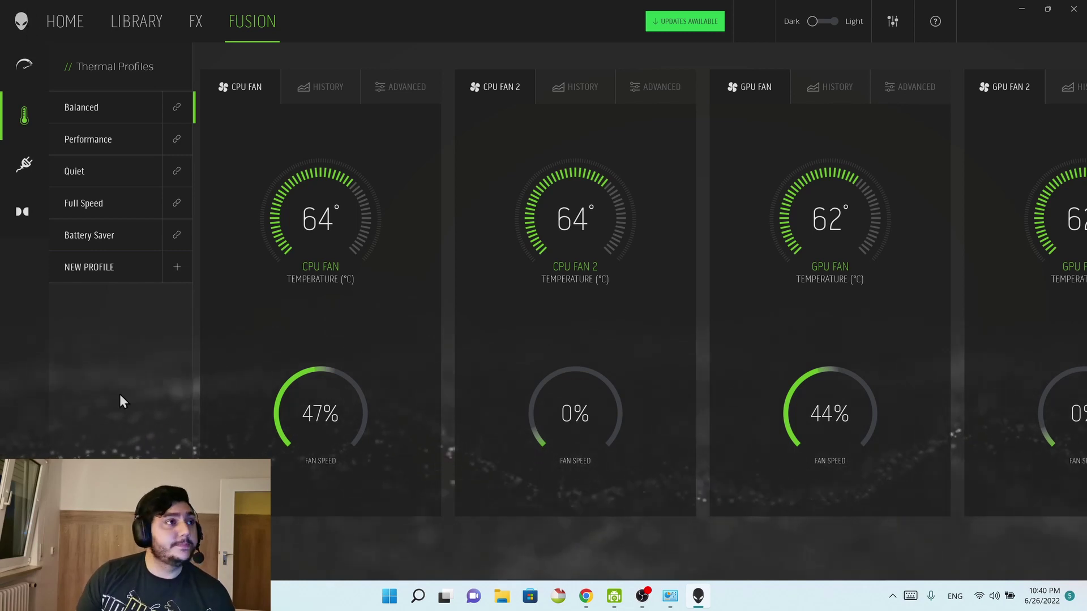
left_click(127, 26)
left_click(67, 21)
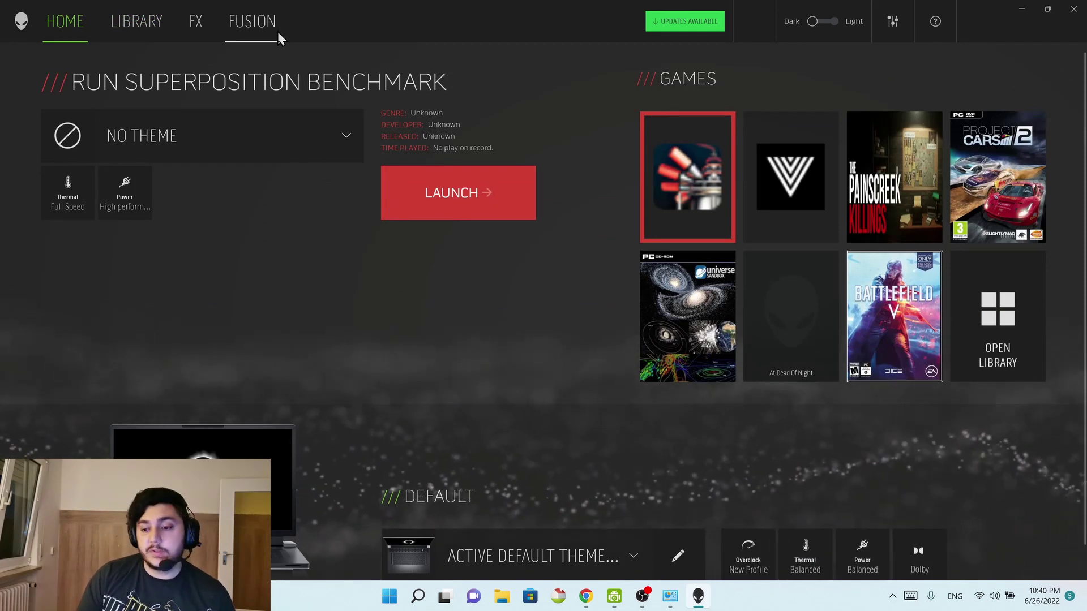
left_click(257, 19)
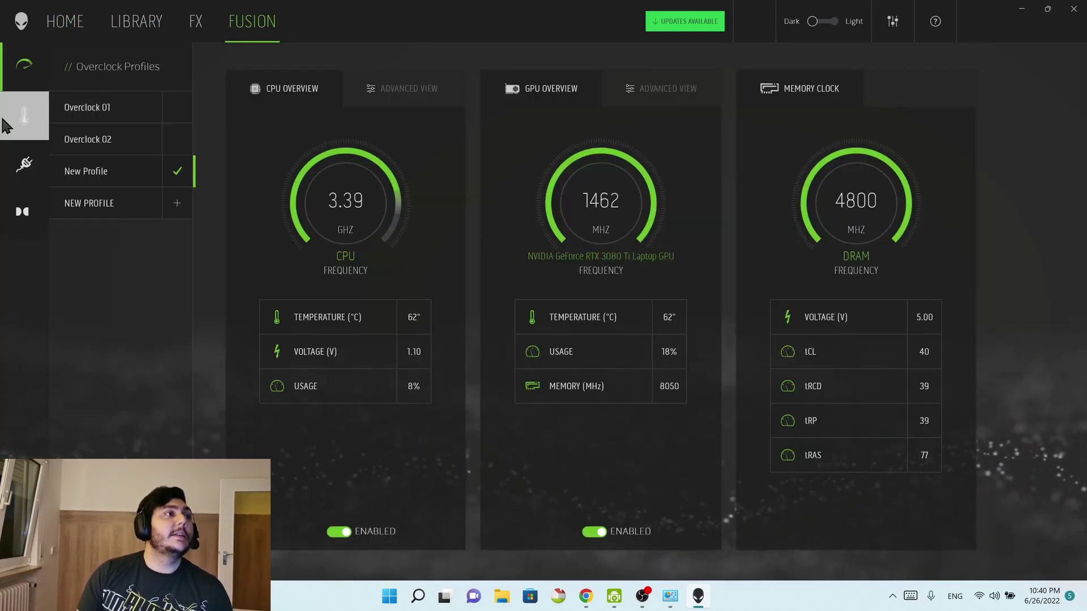
left_click(3, 120)
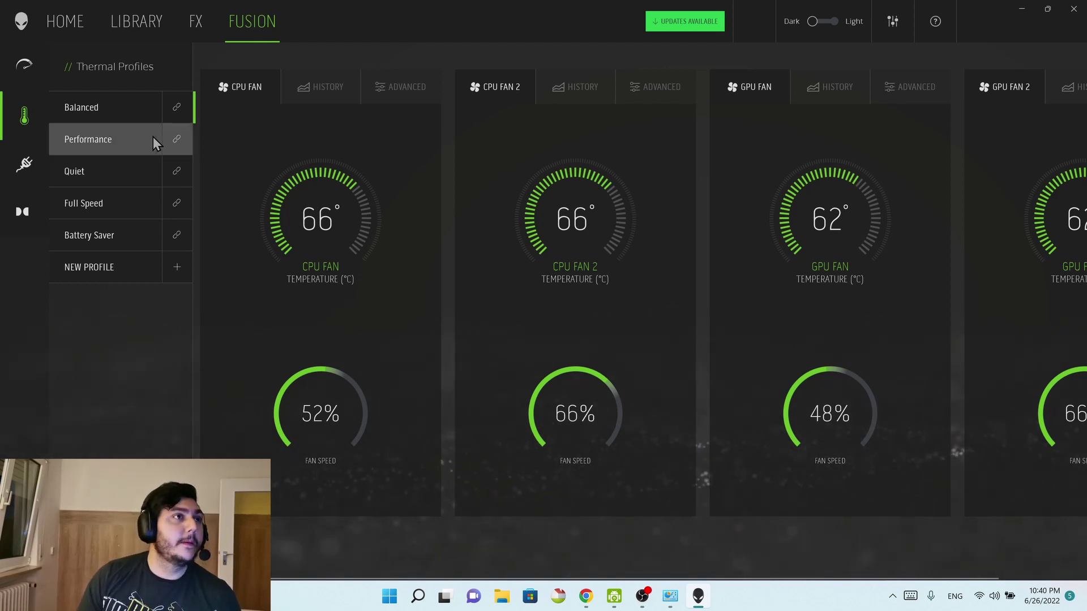
Set the default theme's thermal profile to Performance on the home page and check the fan speeds in Fusion.
left_click(67, 19)
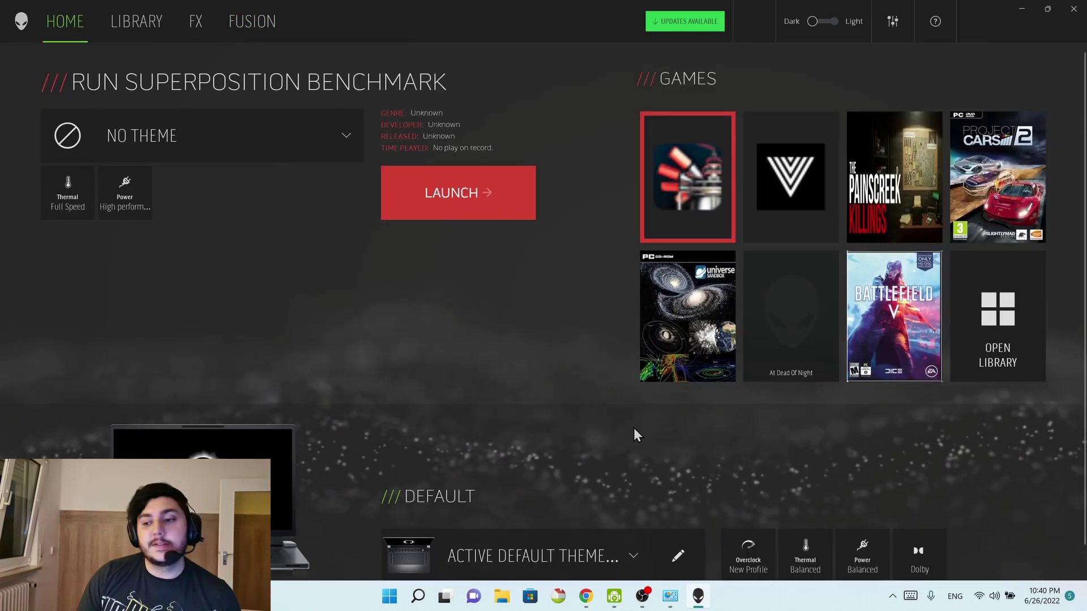
left_click(821, 555)
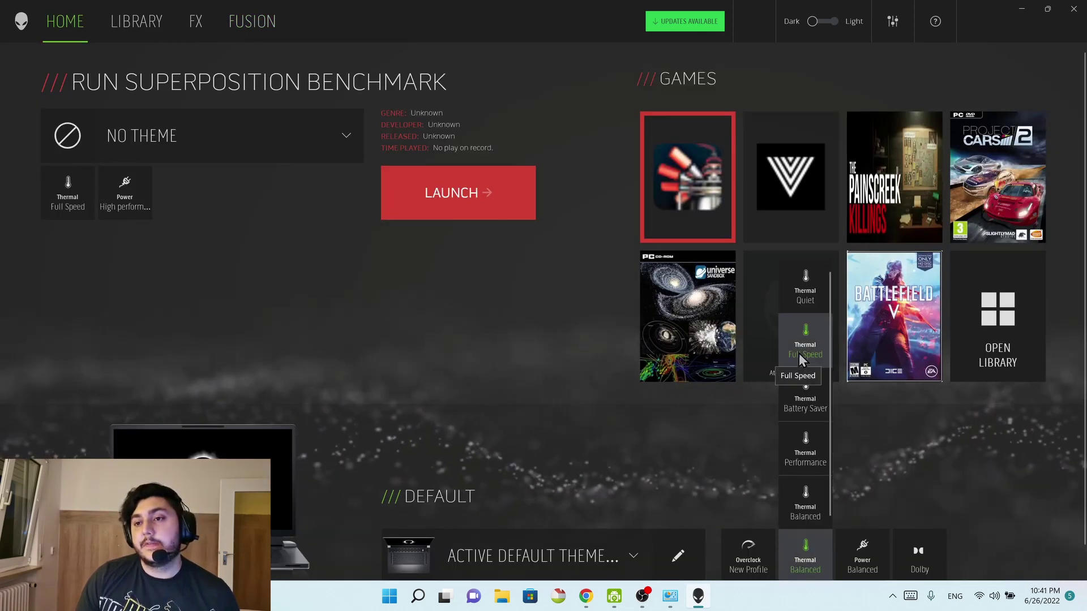
left_click(800, 447)
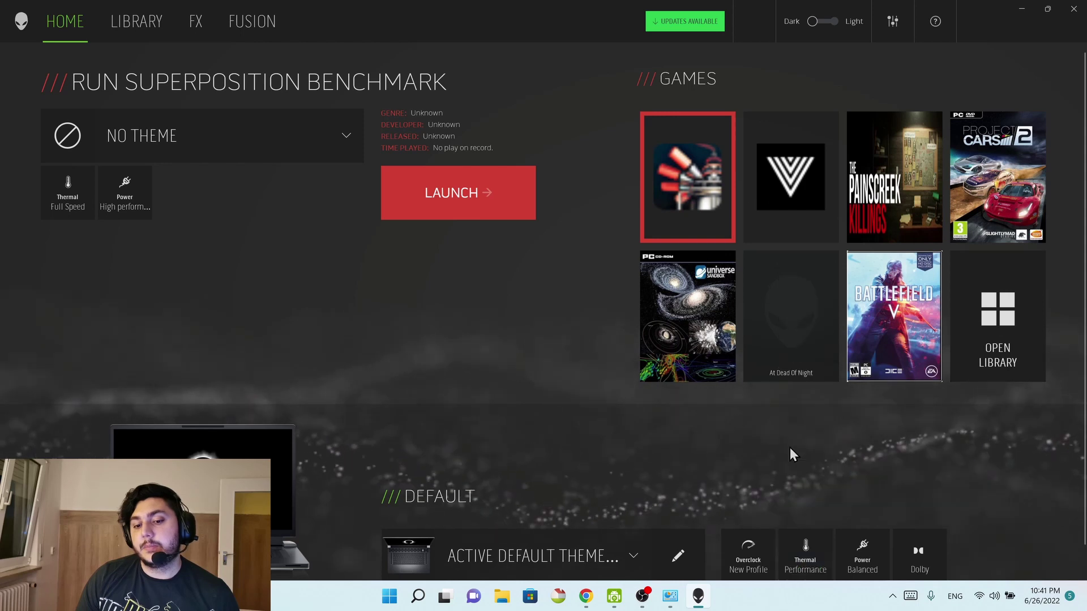
left_click(246, 16)
left_click(8, 123)
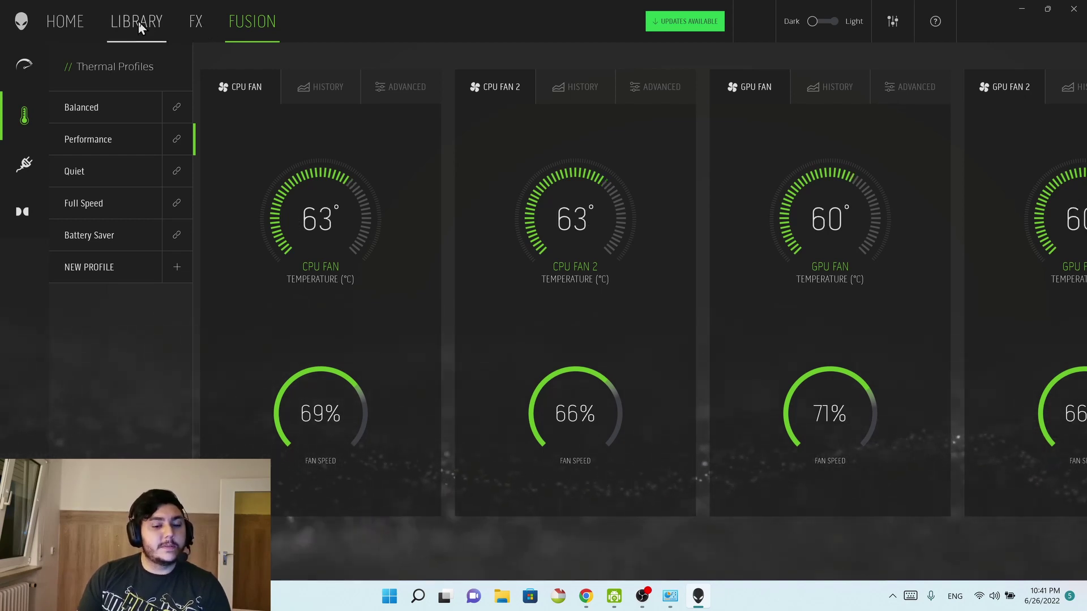
Set the default theme's thermal profile to Battery Saver on the home page and check the fan speeds in Fusion.
left_click(78, 25)
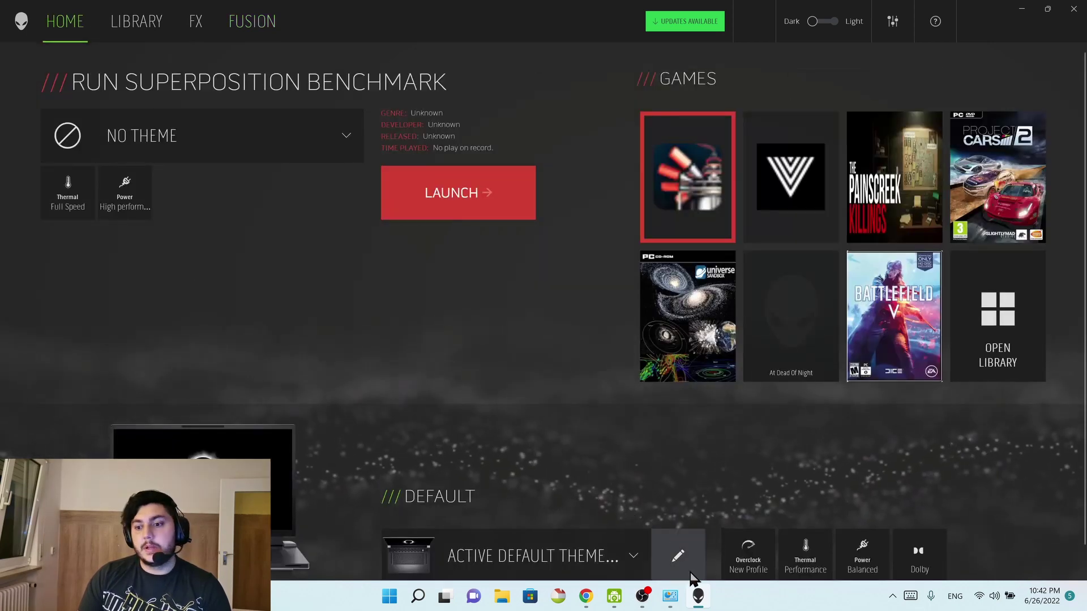
left_click(817, 555)
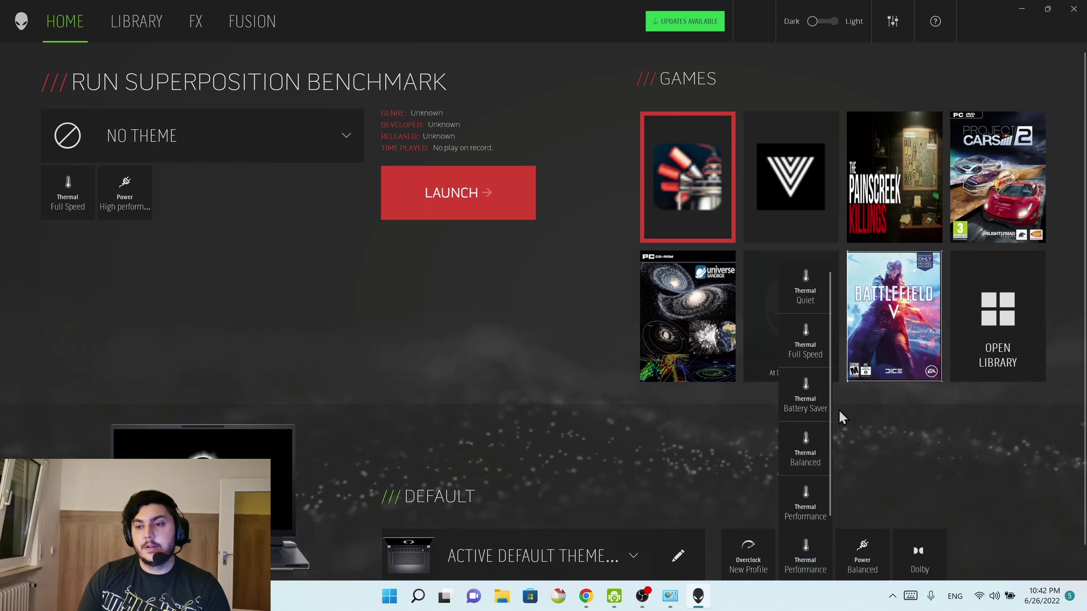
left_click(790, 397)
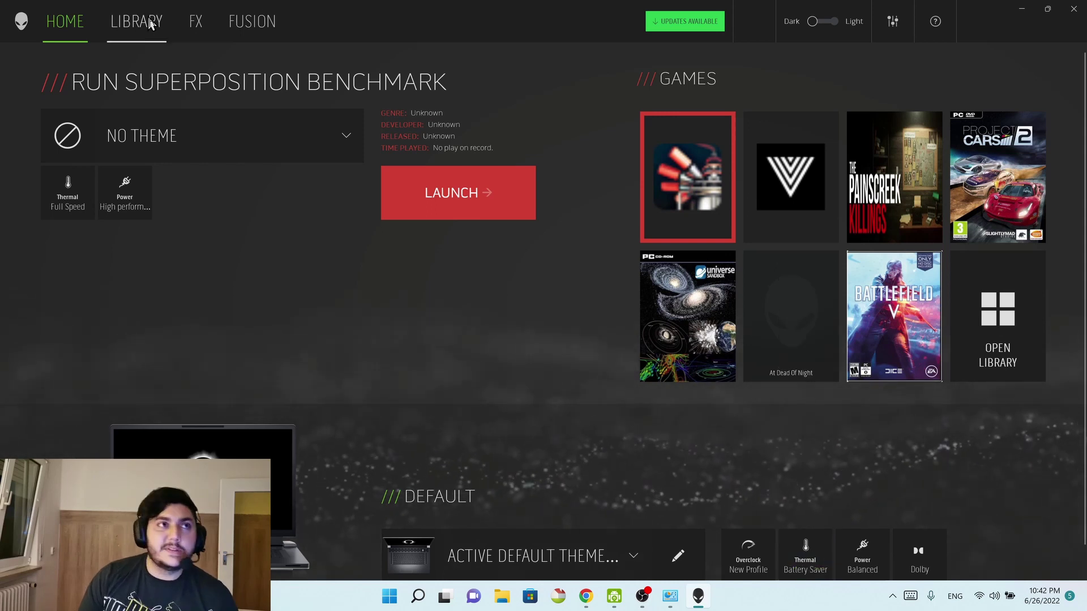
left_click(195, 25)
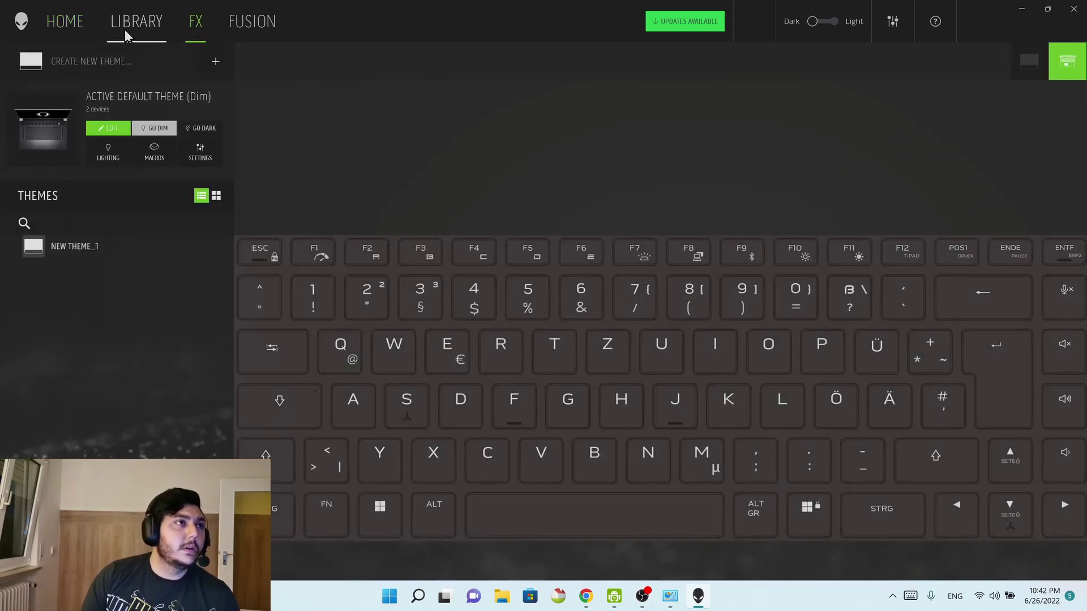
left_click(269, 25)
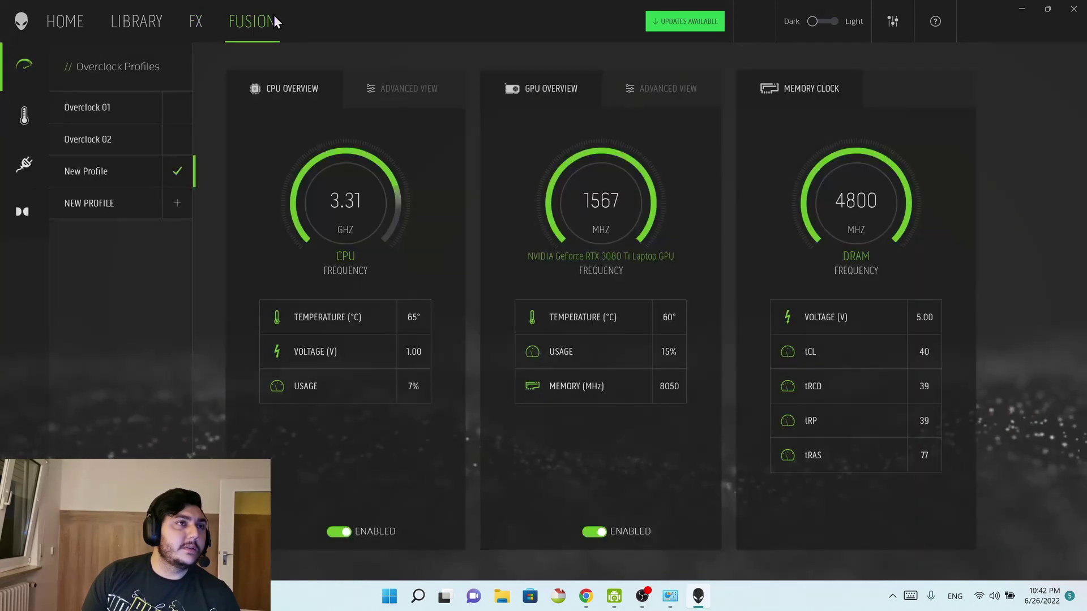
left_click(26, 118)
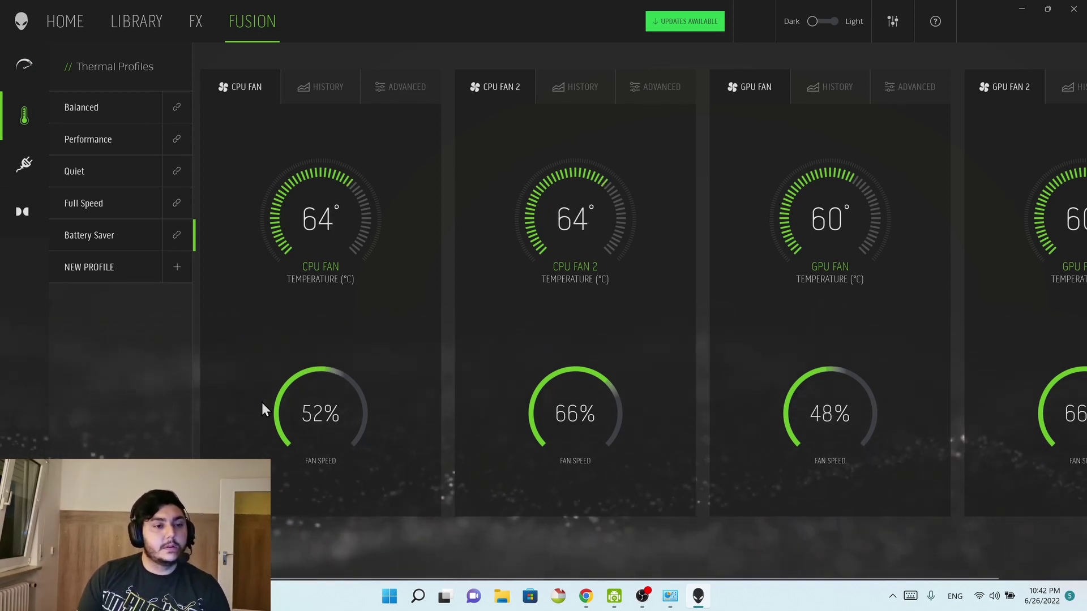
Activate the Full Speed thermal profile in Fusion and view the game library it can be linked to.
left_click(99, 208)
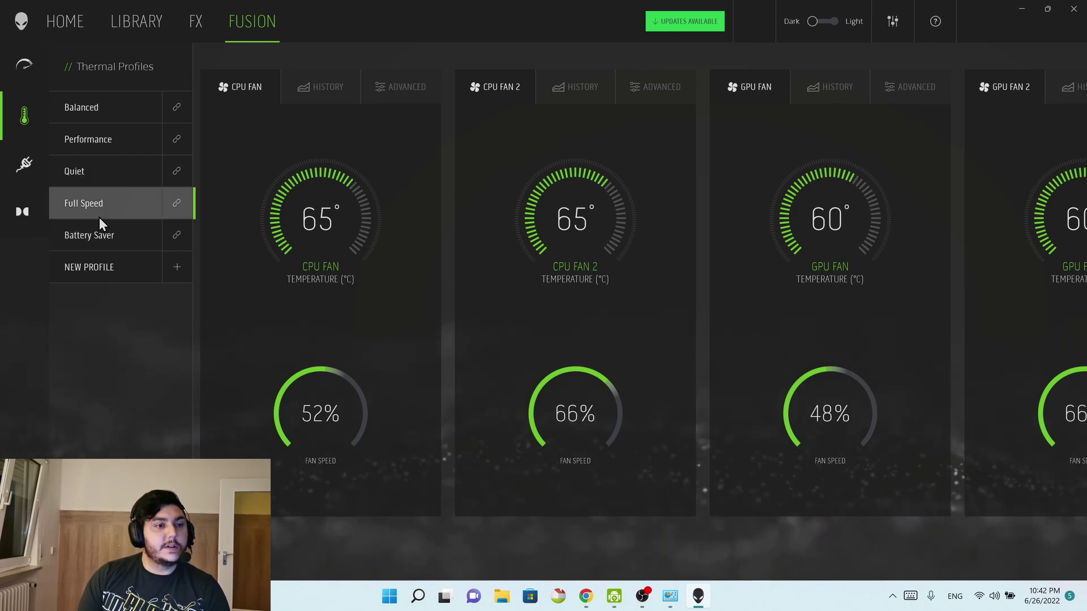
left_click(175, 205)
left_click(174, 204)
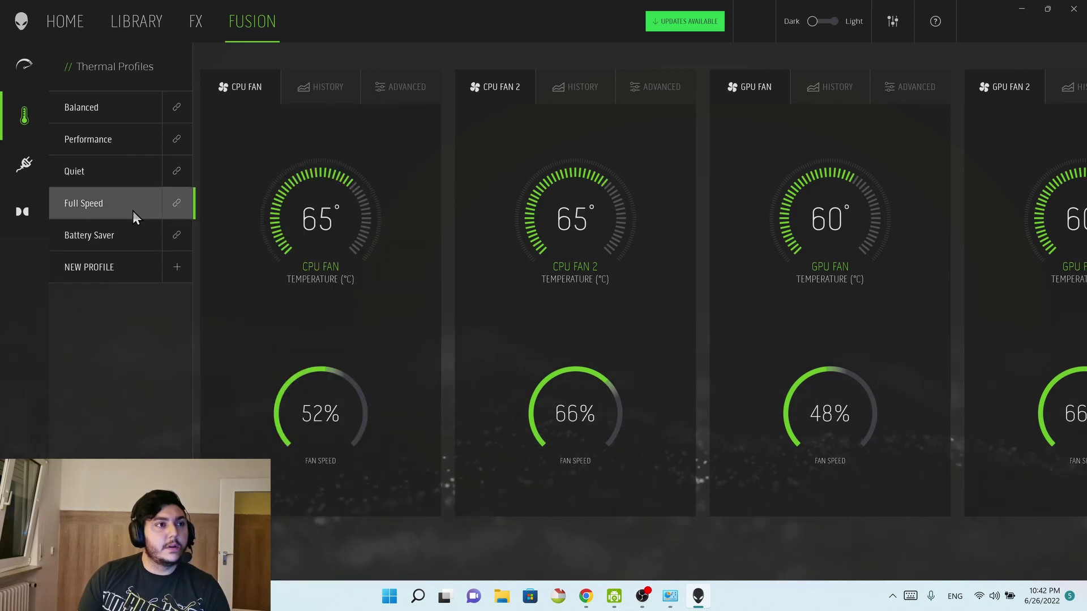
left_click(174, 203)
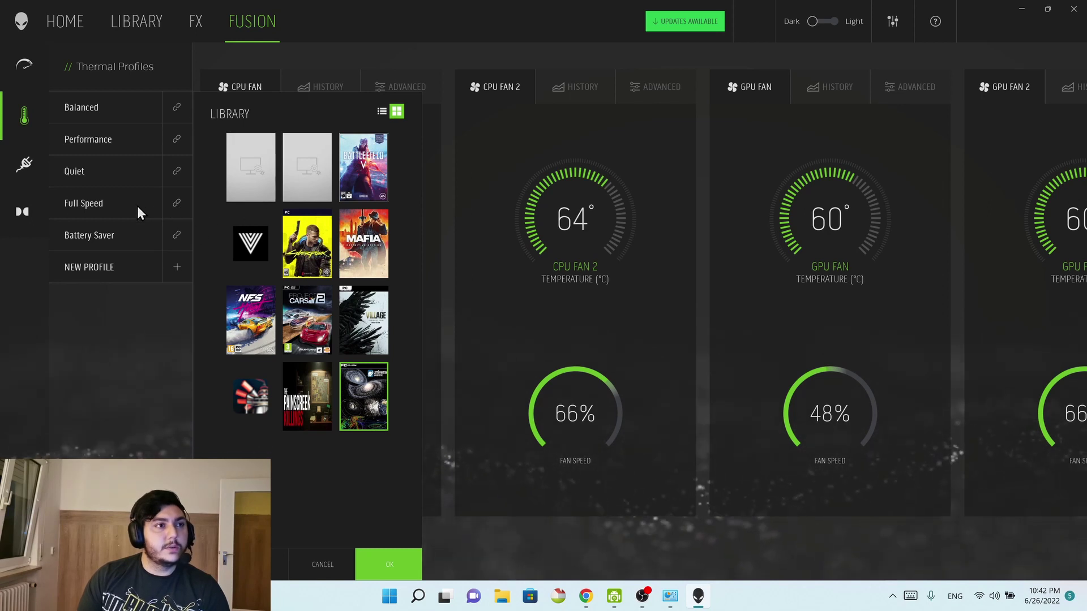
left_click(111, 206)
left_click(174, 204)
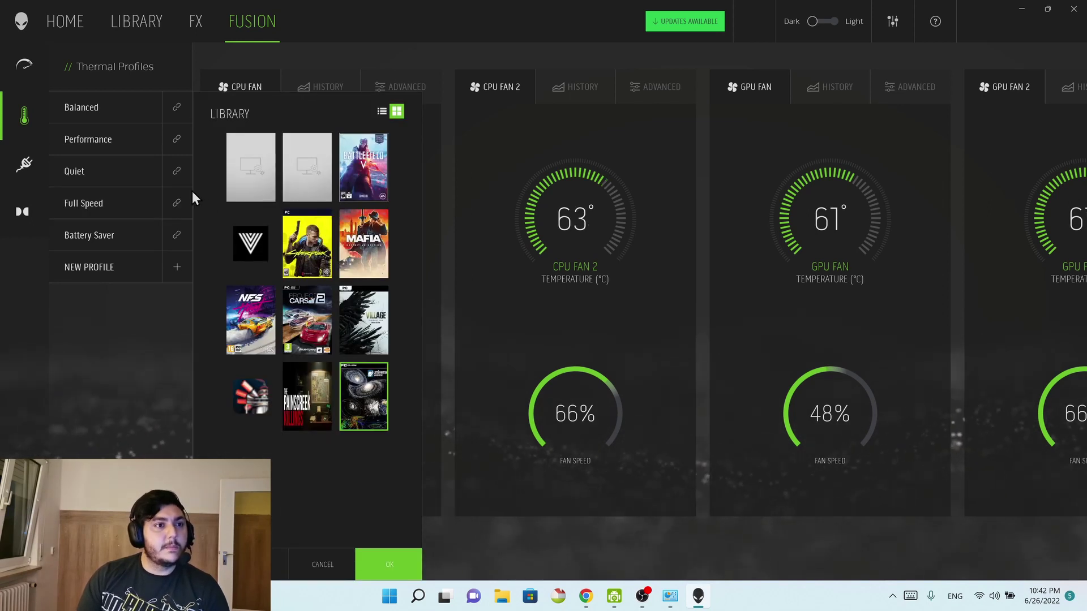
left_click(83, 206)
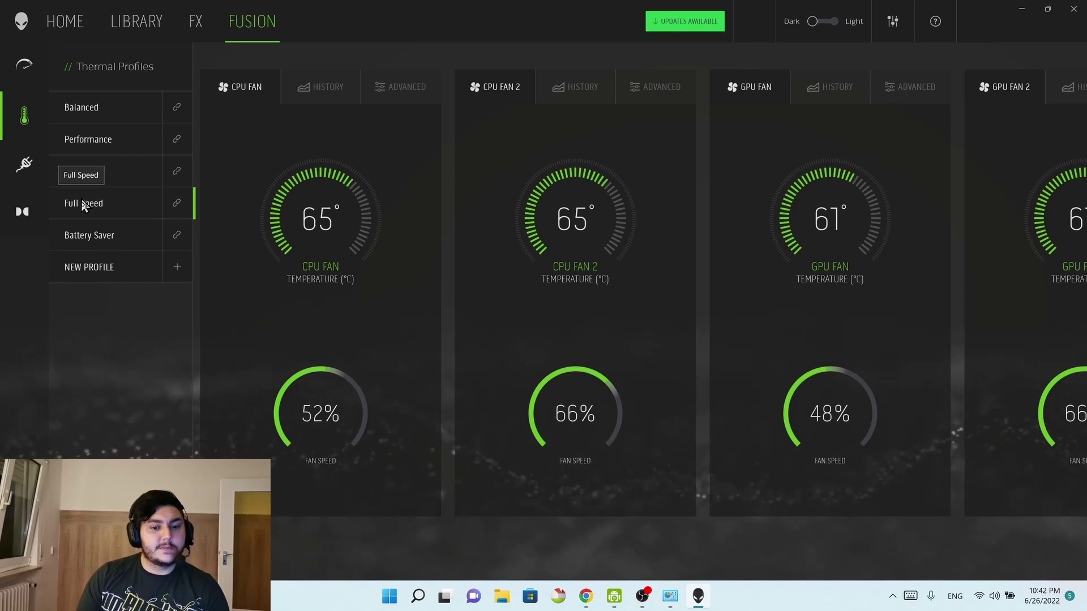
Set the default theme's thermal profile to Full Speed on the home page and check the fan speeds in Fusion.
left_click(65, 19)
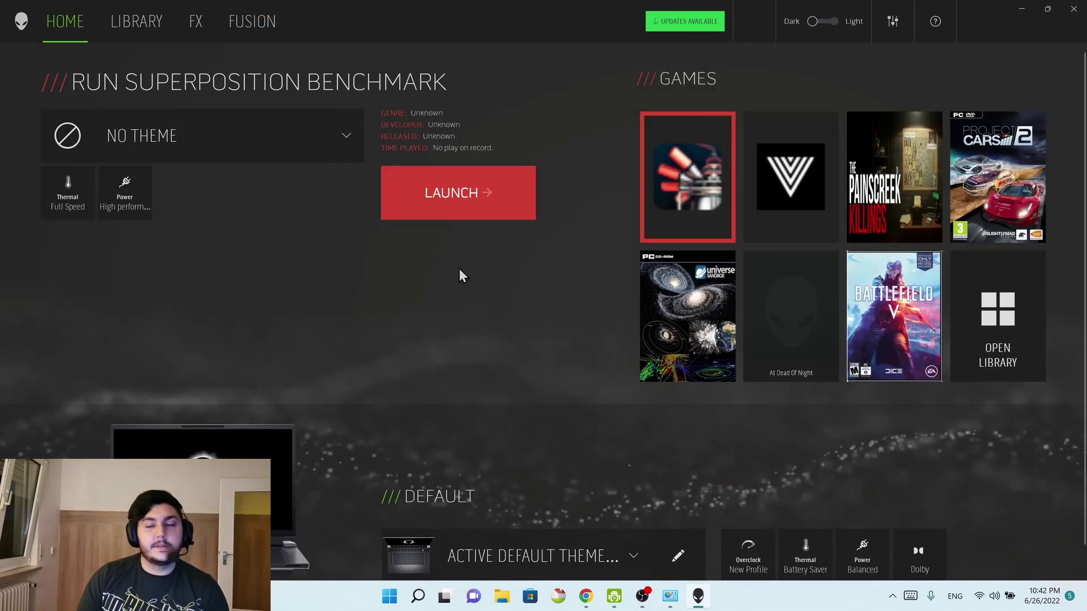
left_click(805, 567)
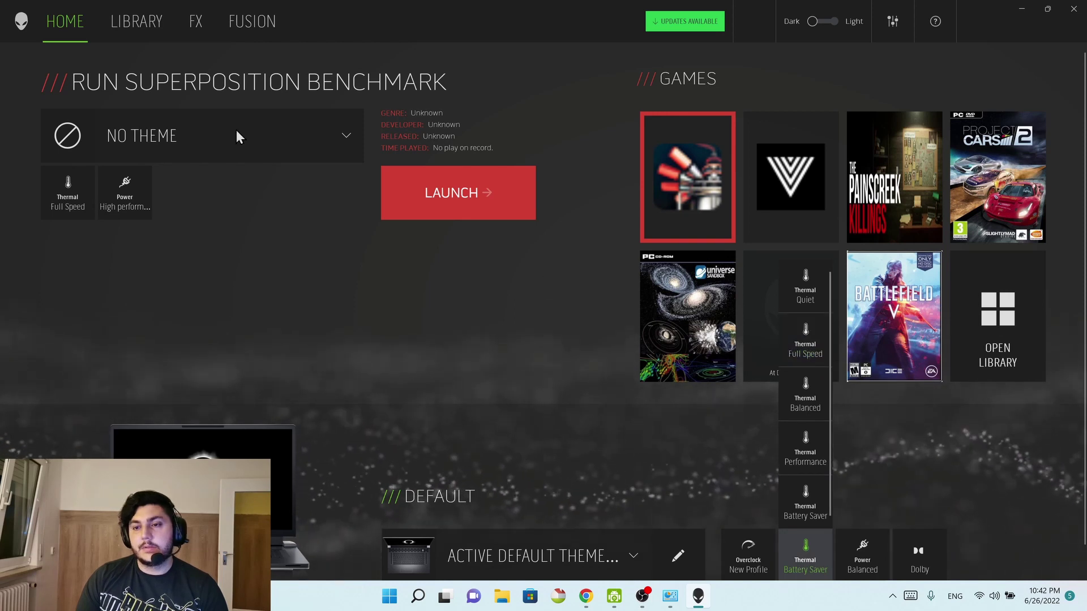
left_click(245, 20)
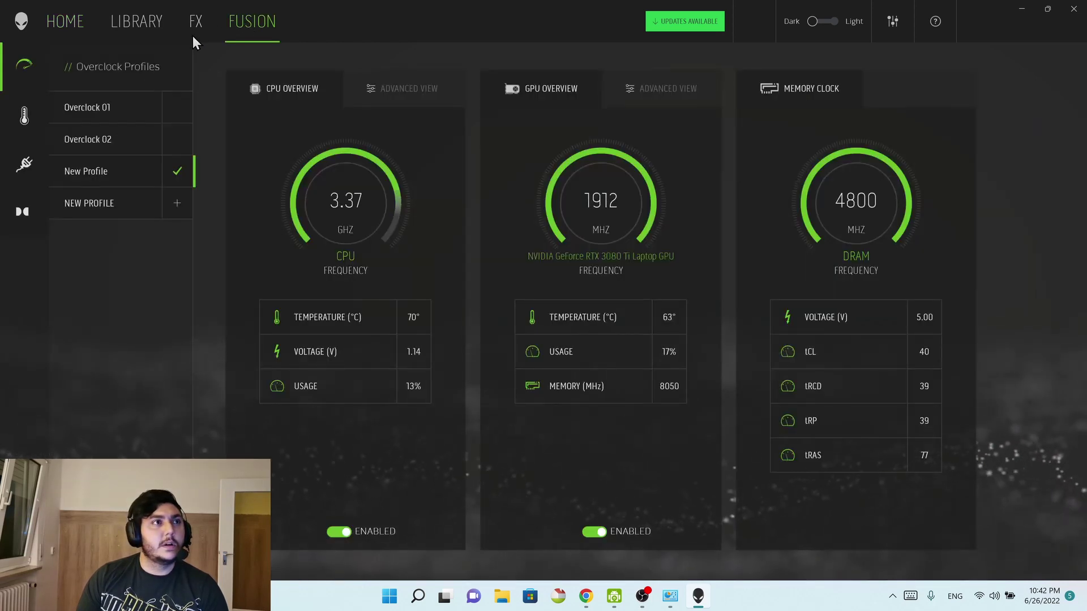
left_click(193, 36)
left_click(244, 25)
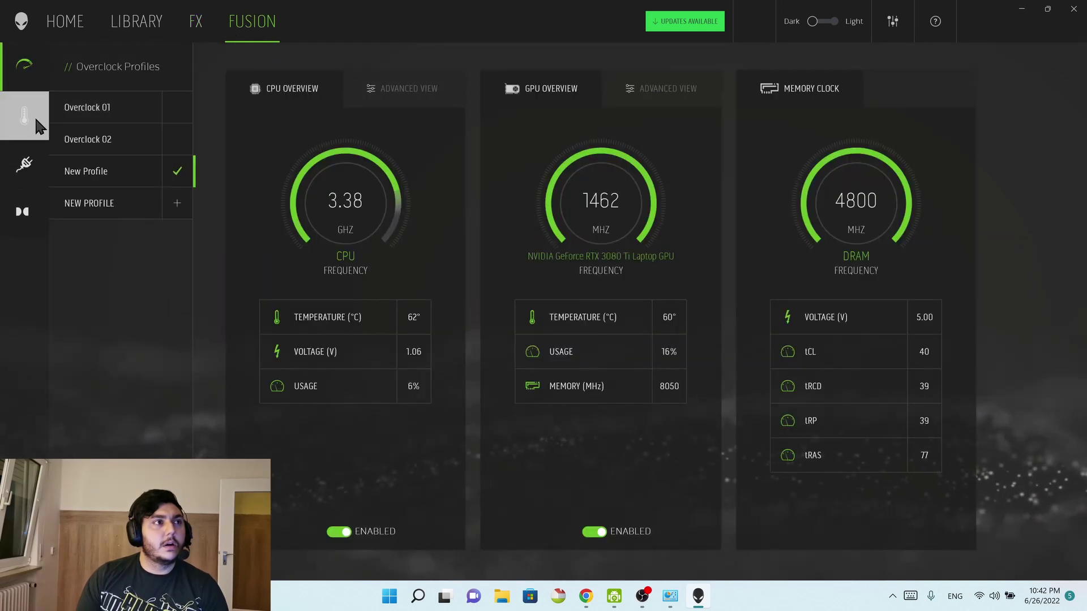
left_click(25, 118)
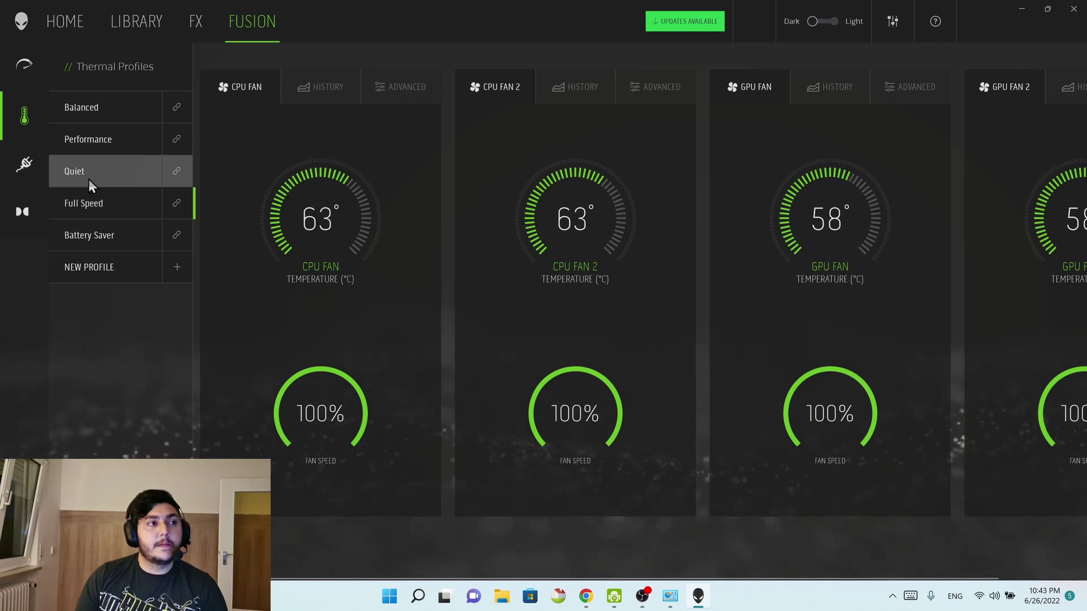
Inspect the CPU fan's history and advanced settings, trying the Offset mode and discarding the changes.
left_click(330, 88)
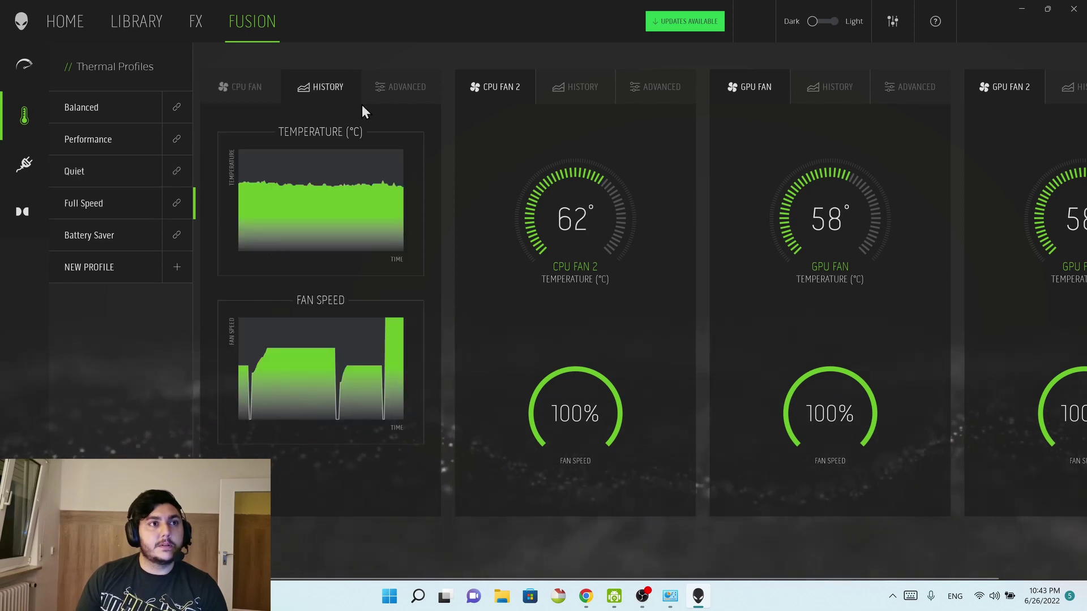
mouse_move(303, 371)
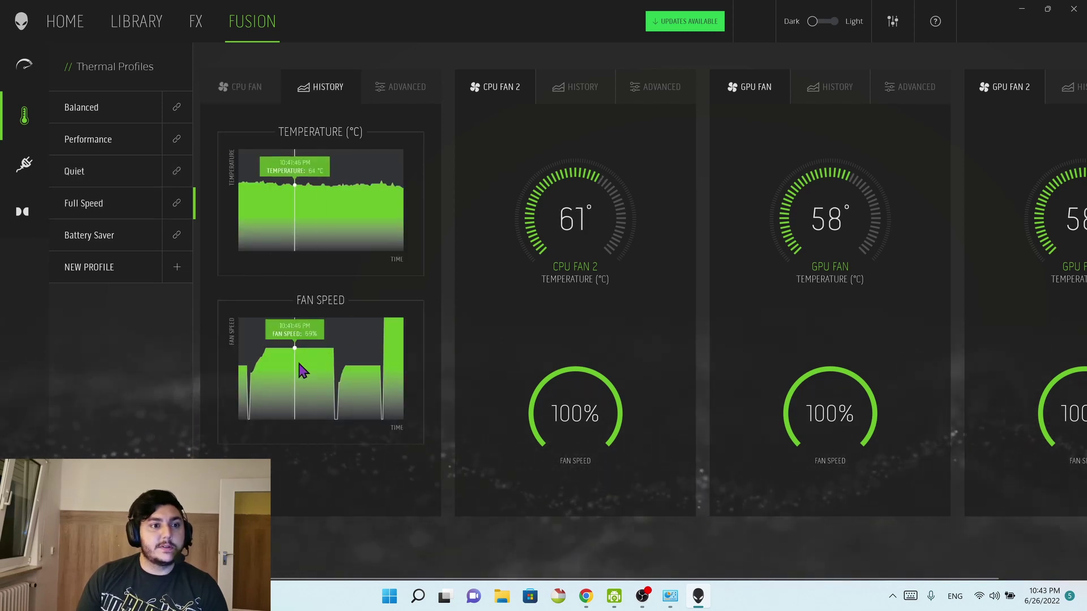
left_click(391, 83)
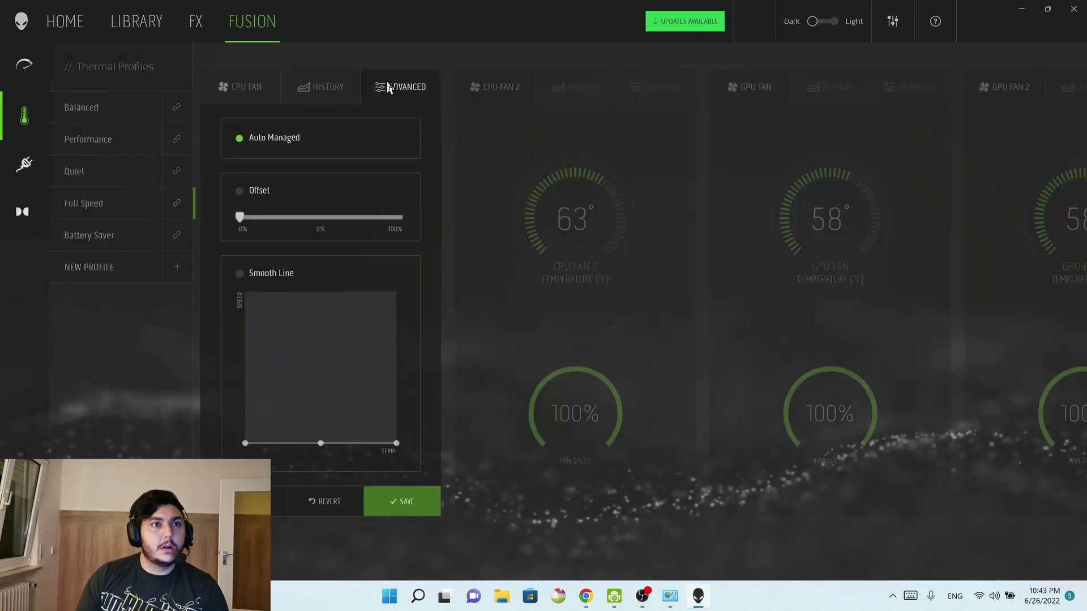
left_click(239, 190)
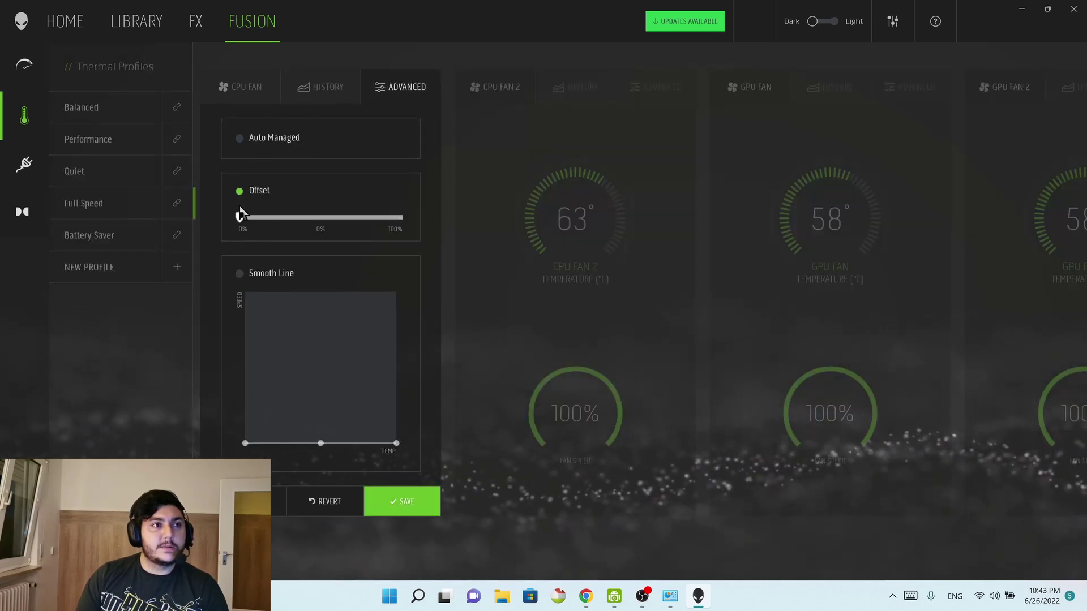
left_click(239, 140)
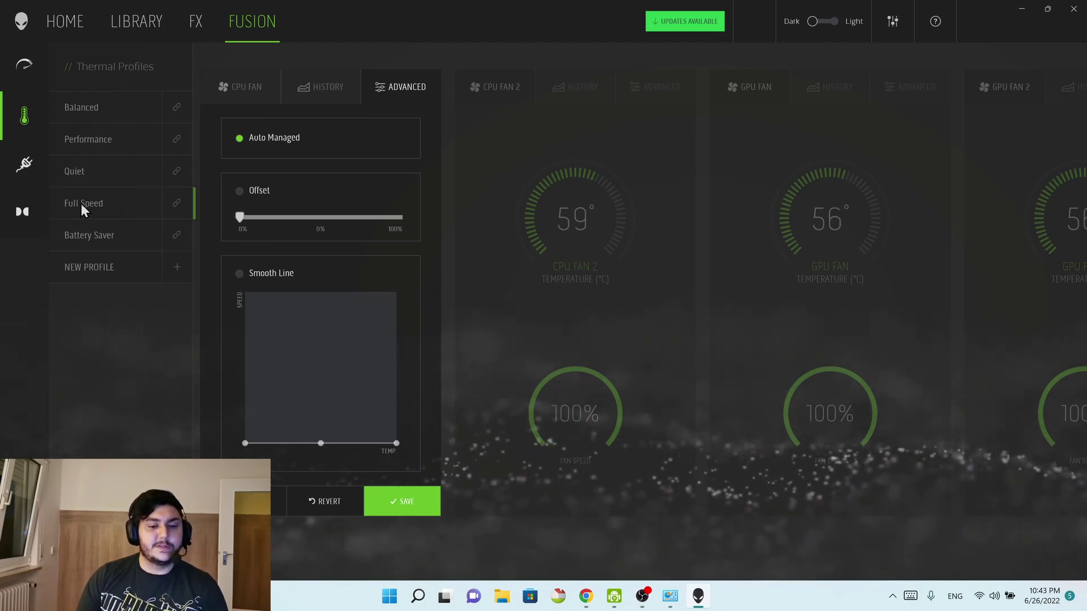
left_click(323, 88)
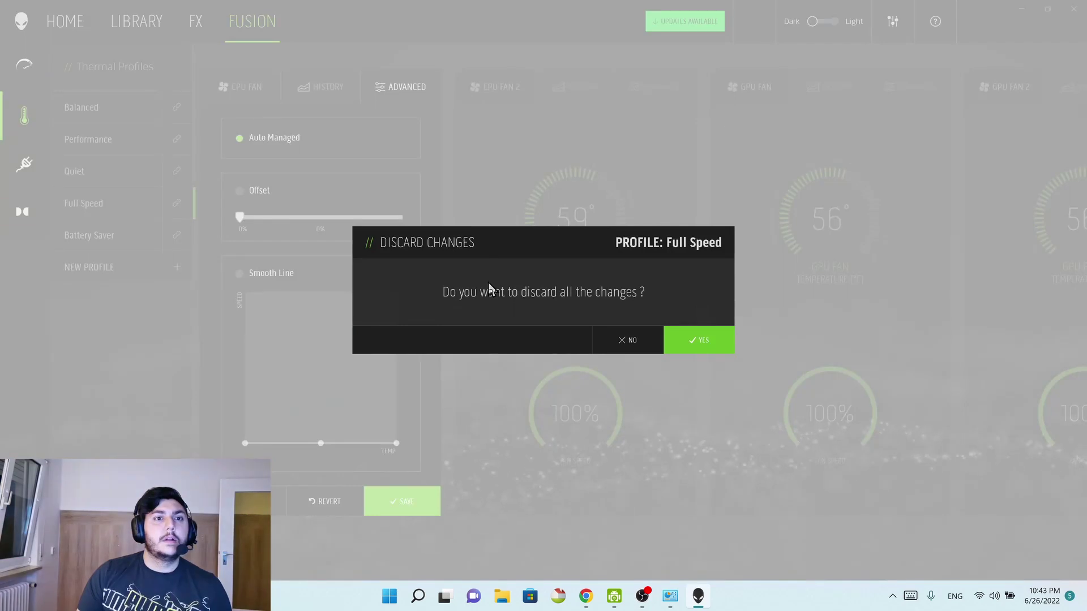
left_click(691, 336)
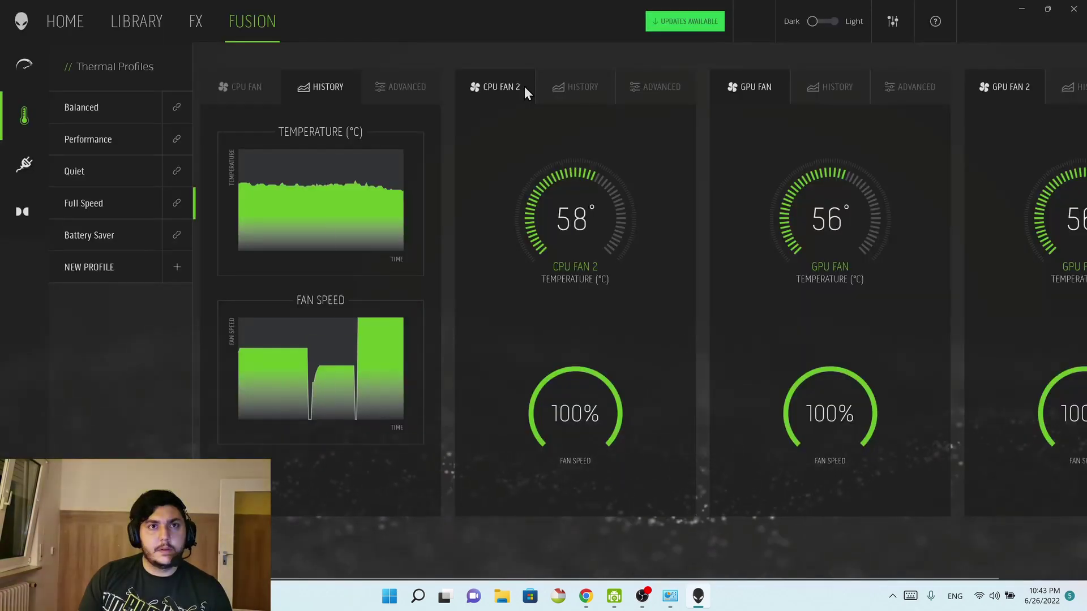
Inspect the history and advanced fan control settings of CPU Fan 2 in the Full Speed profile.
left_click(583, 92)
left_click(645, 85)
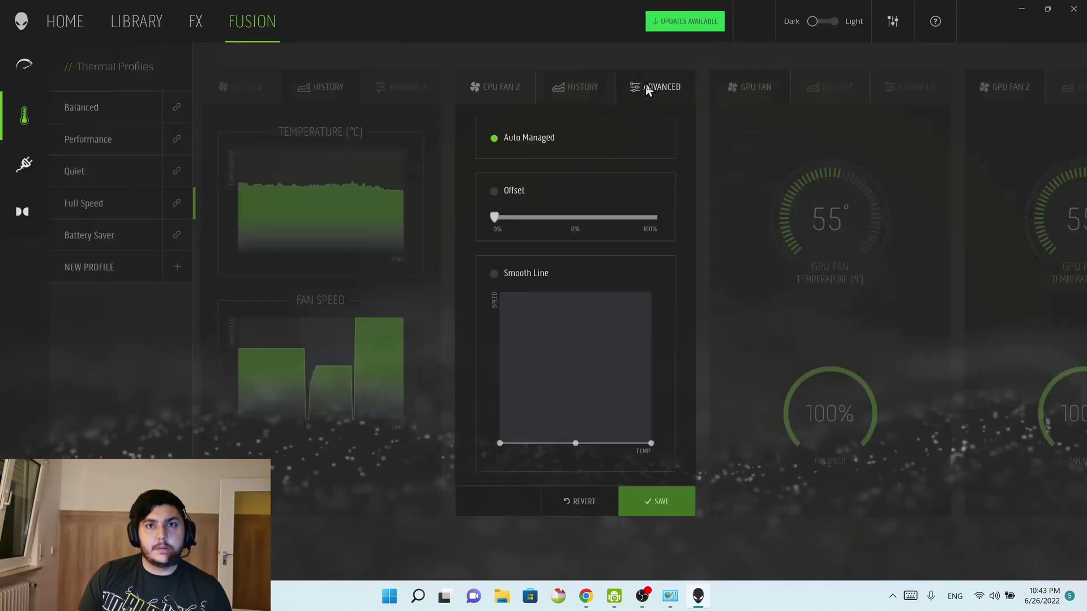
left_click(734, 90)
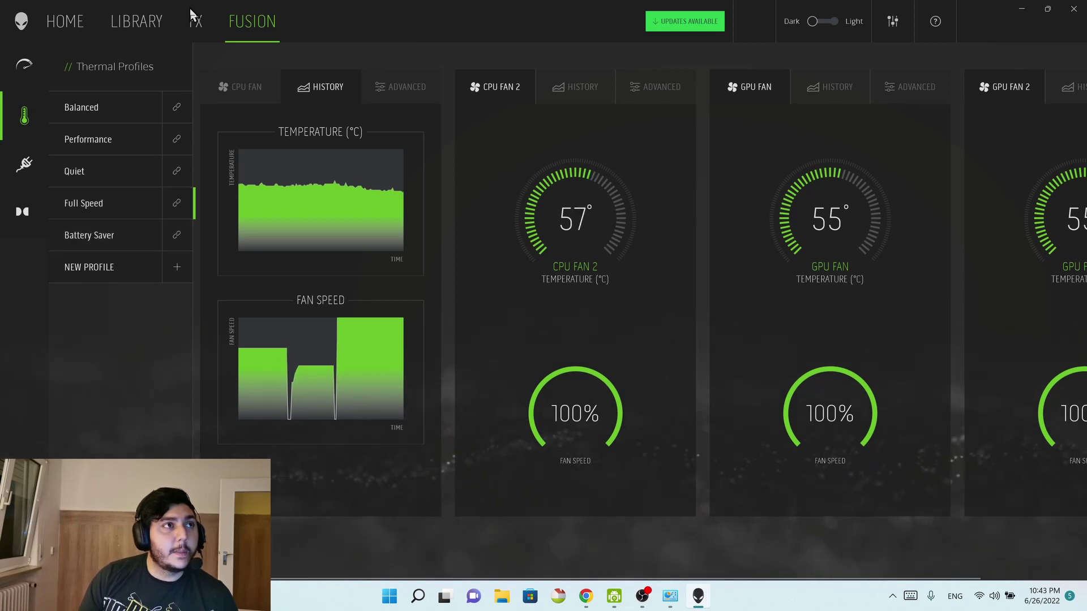
View the power management profiles in Fusion and the default theme's power choices on the home page.
left_click(9, 182)
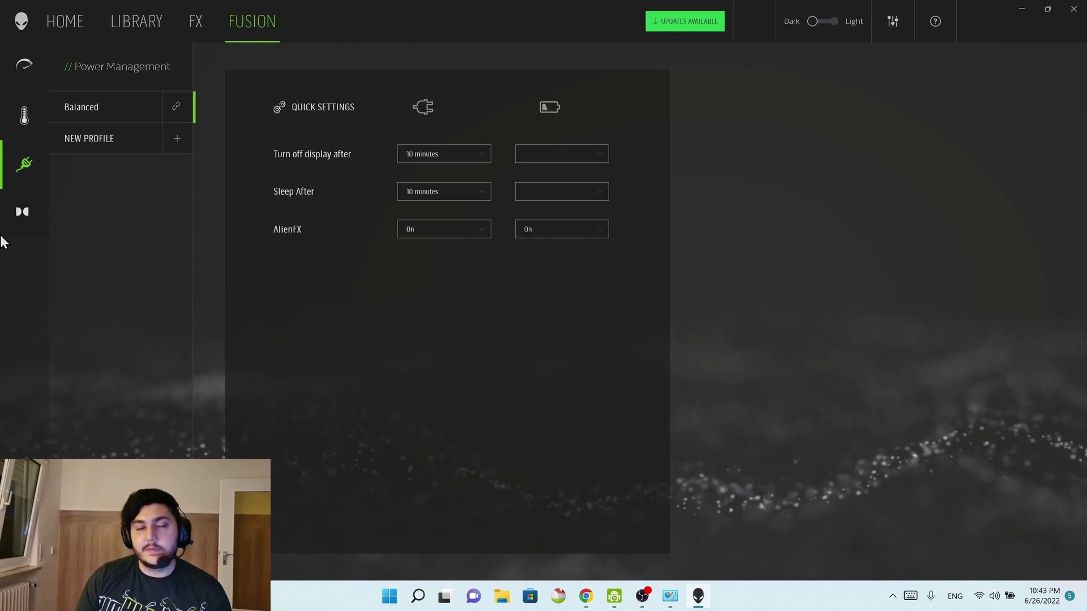
left_click(22, 64)
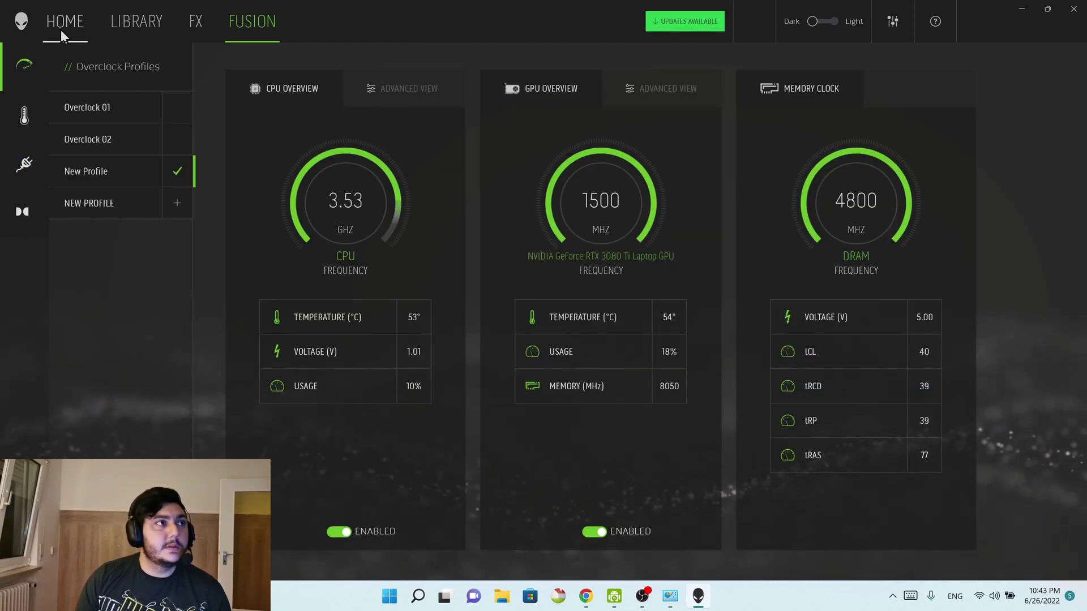
left_click(61, 26)
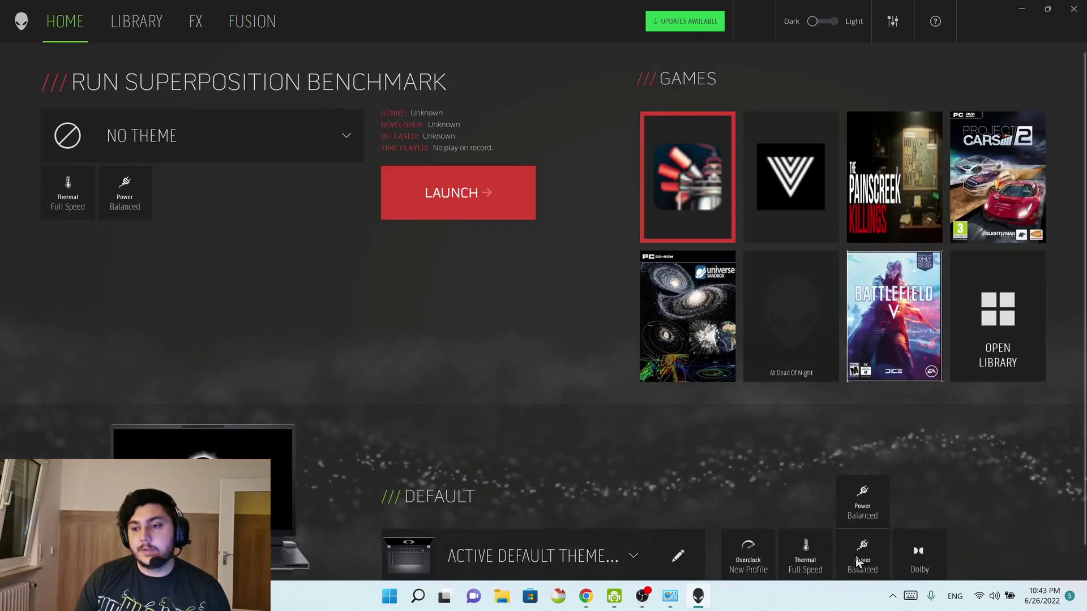
Close Alienware Command Center and check the available power plans in Windows Power Options.
left_click(1074, 9)
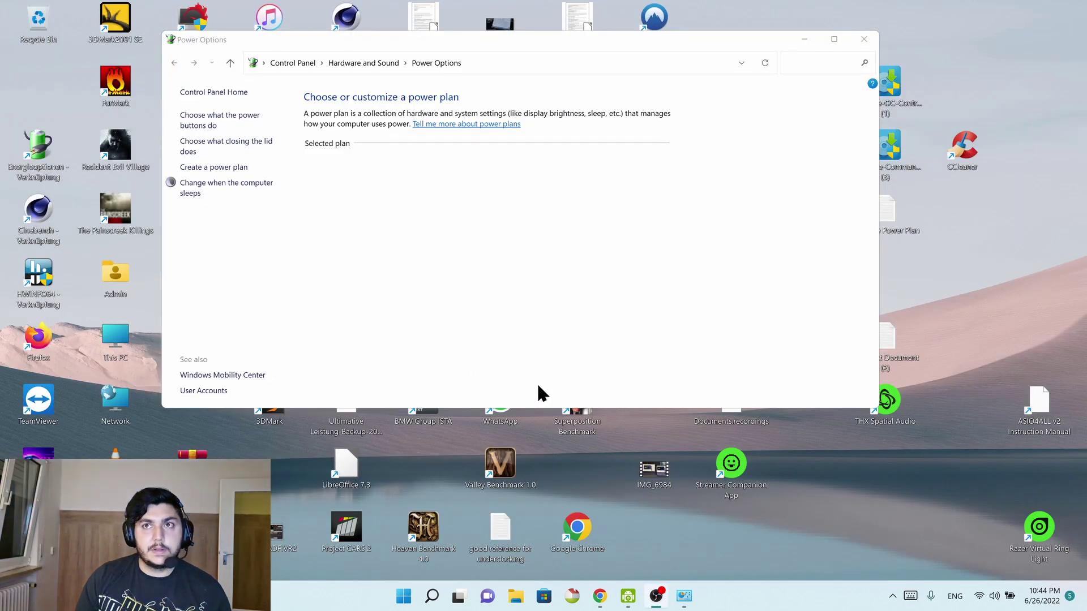
left_click(500, 63)
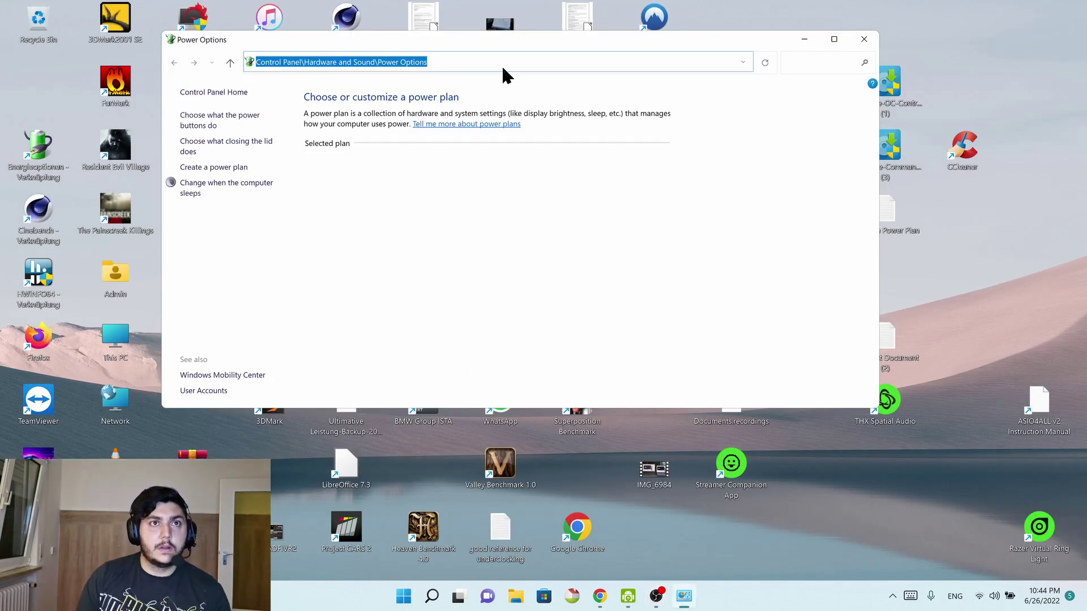
left_click(500, 64)
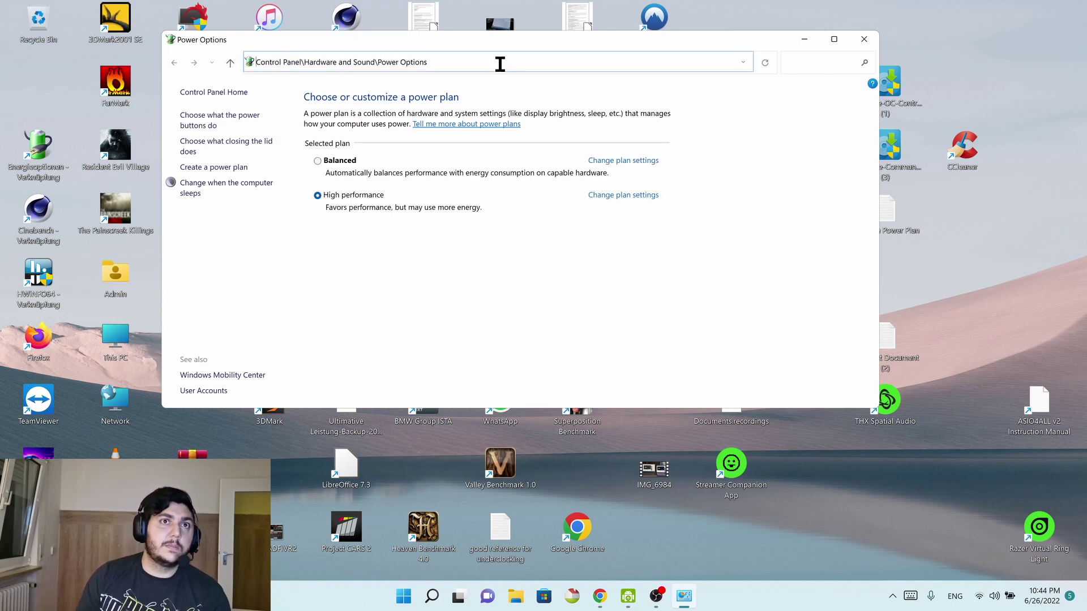
left_click(357, 227)
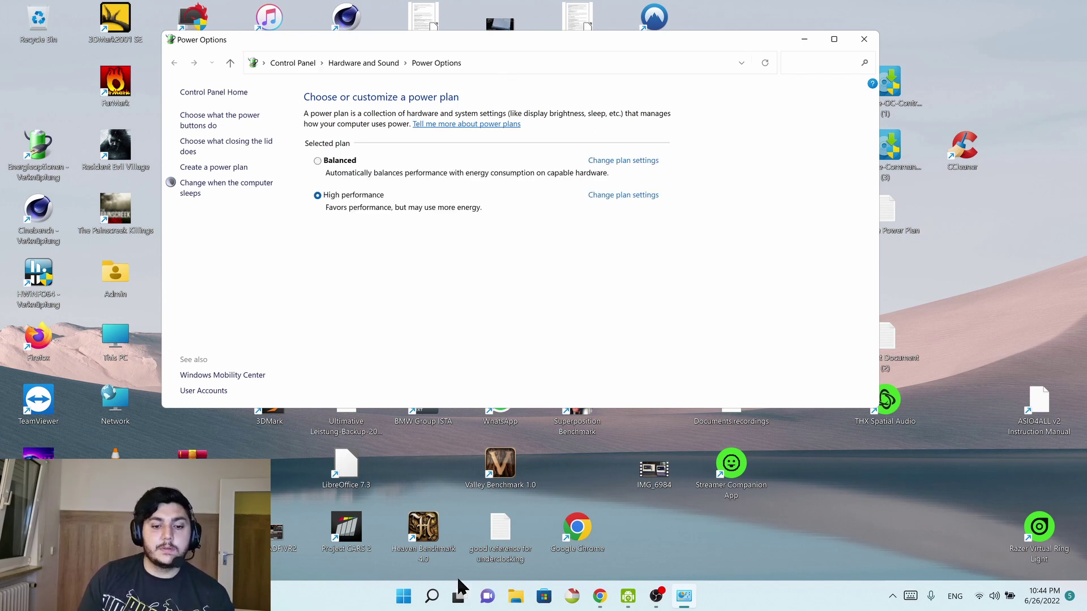
Reopen Alienware Command Center and skip the download of additional components.
left_click(430, 596)
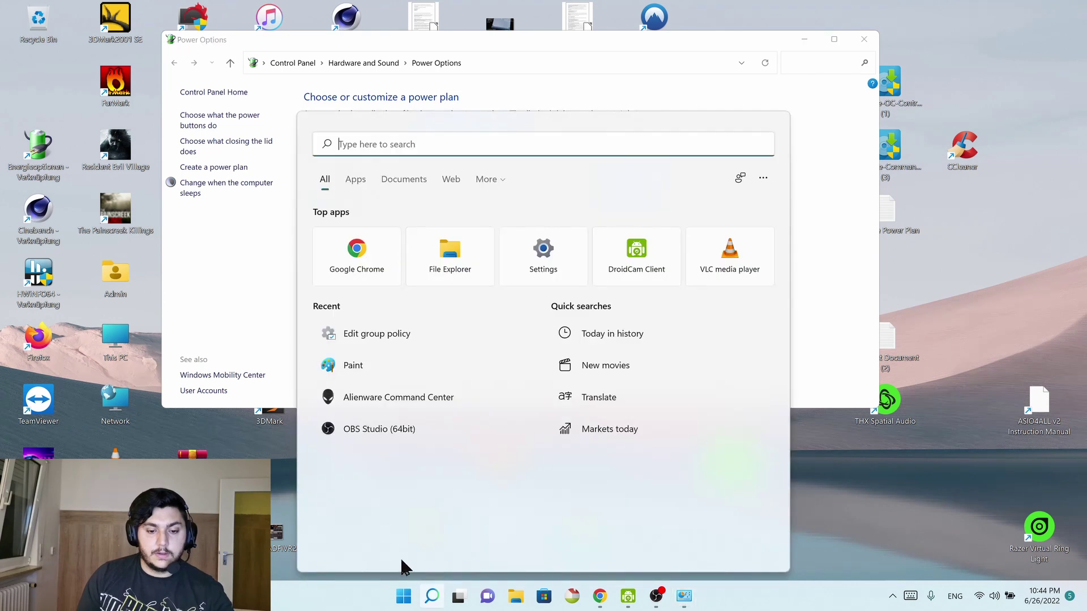
left_click(399, 403)
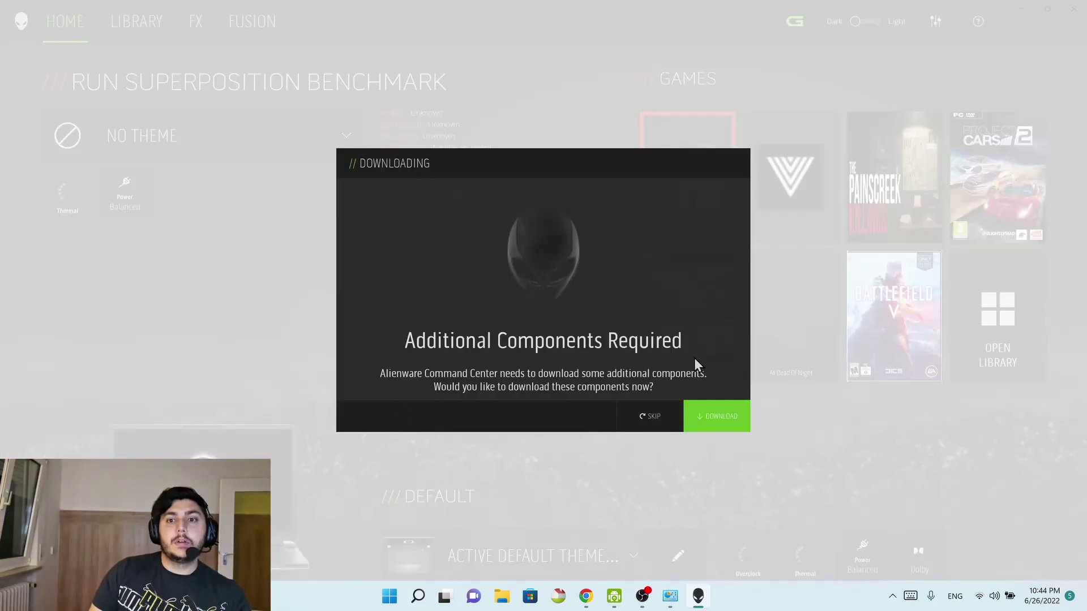
left_click(650, 416)
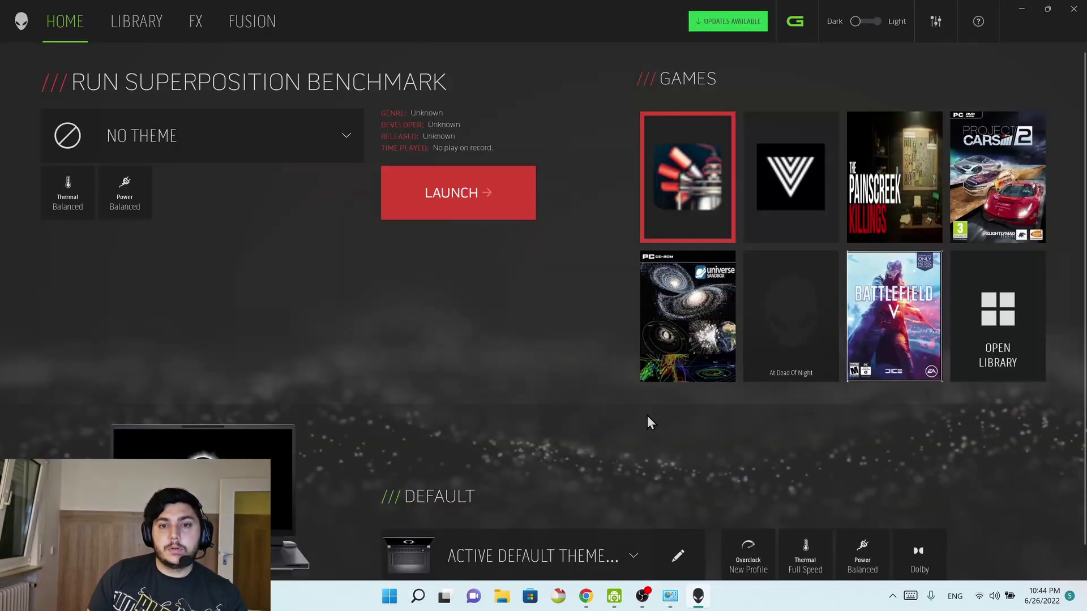
Set the default theme's power profile to High performance on the home page and dismiss the notifications.
left_click(847, 575)
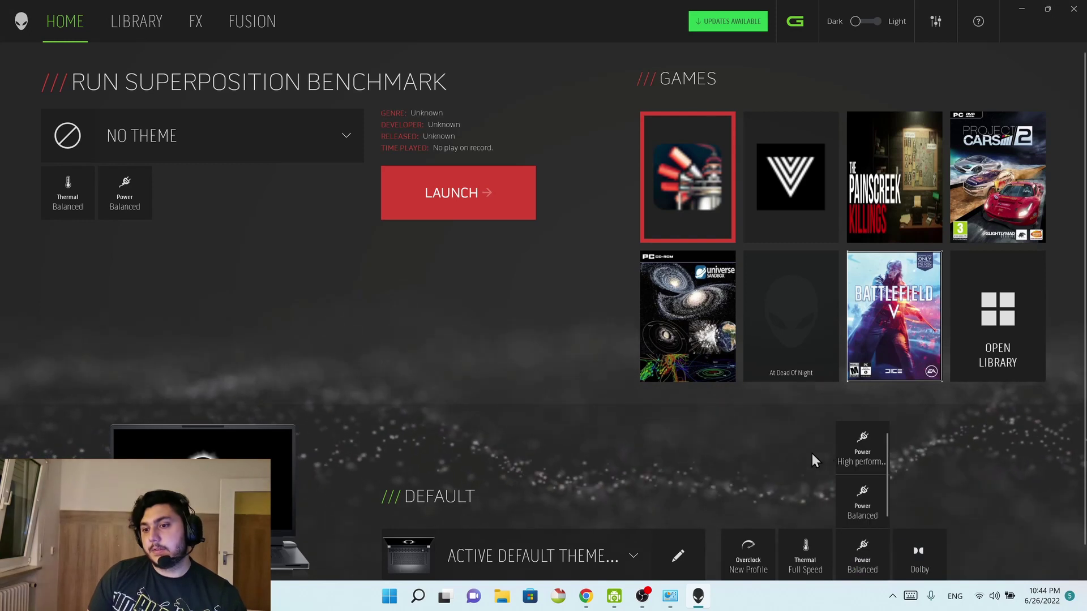
left_click(867, 445)
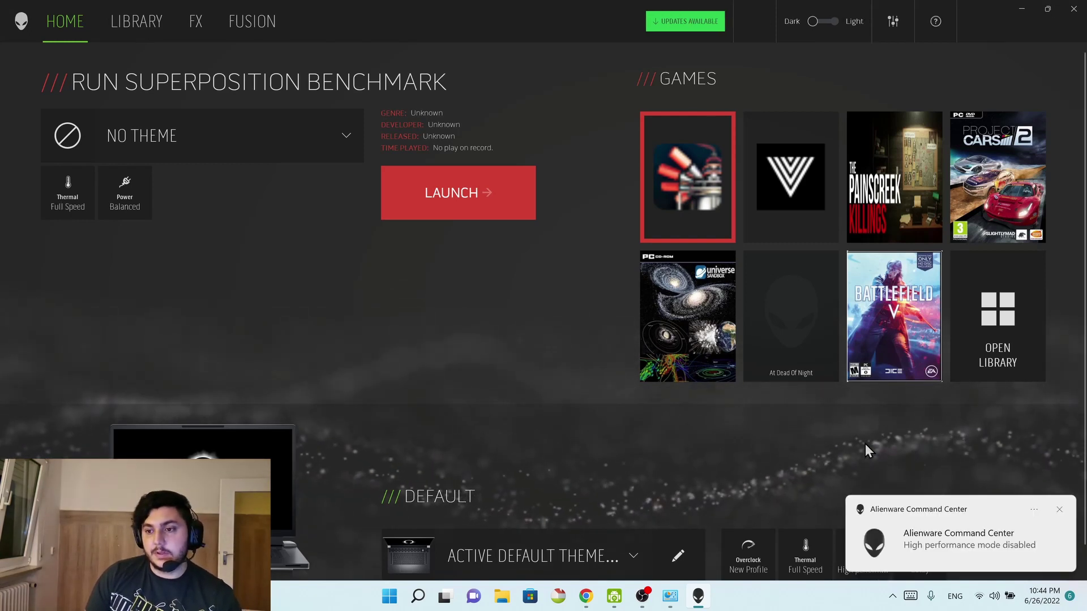
left_click(1059, 509)
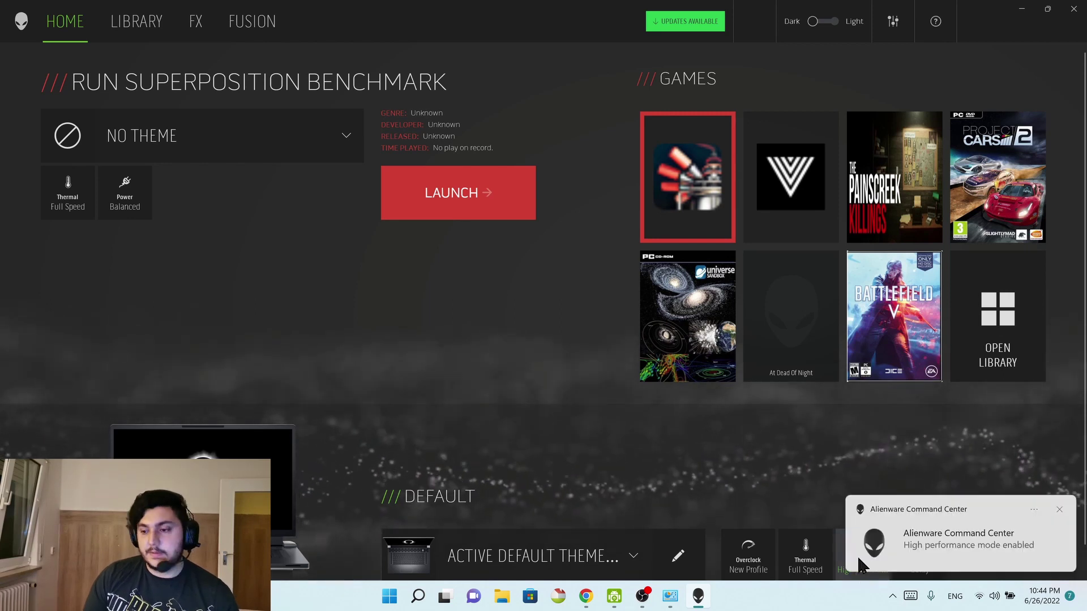
left_click(1059, 509)
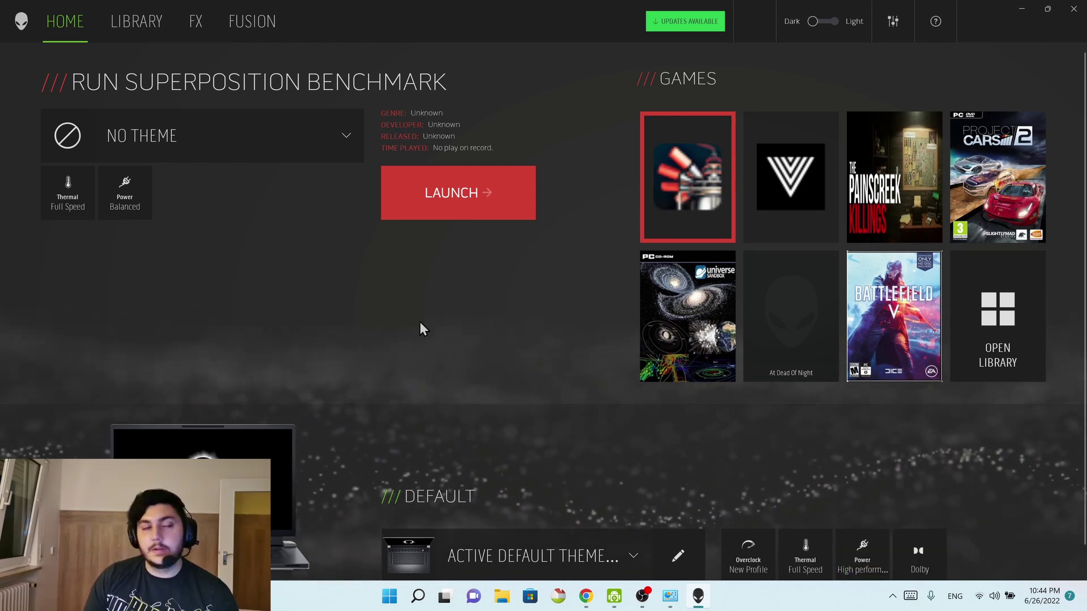
Accept the overclock warning in Fusion and view the power management profiles.
left_click(281, 35)
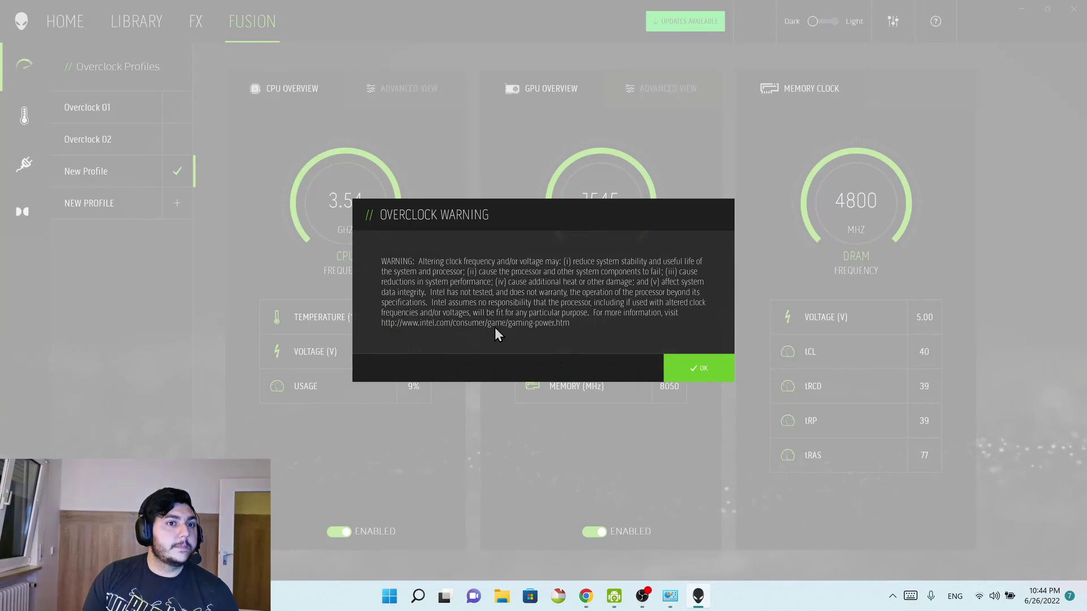
left_click(695, 367)
left_click(23, 164)
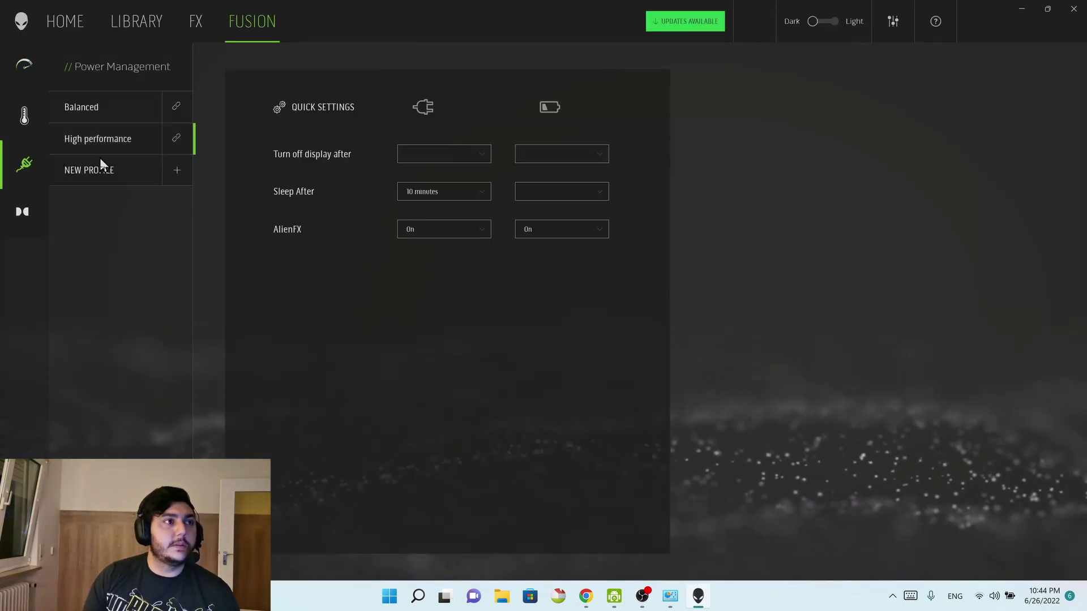
Select the High performance power profile and check its plugged-in display timeout options.
left_click(63, 136)
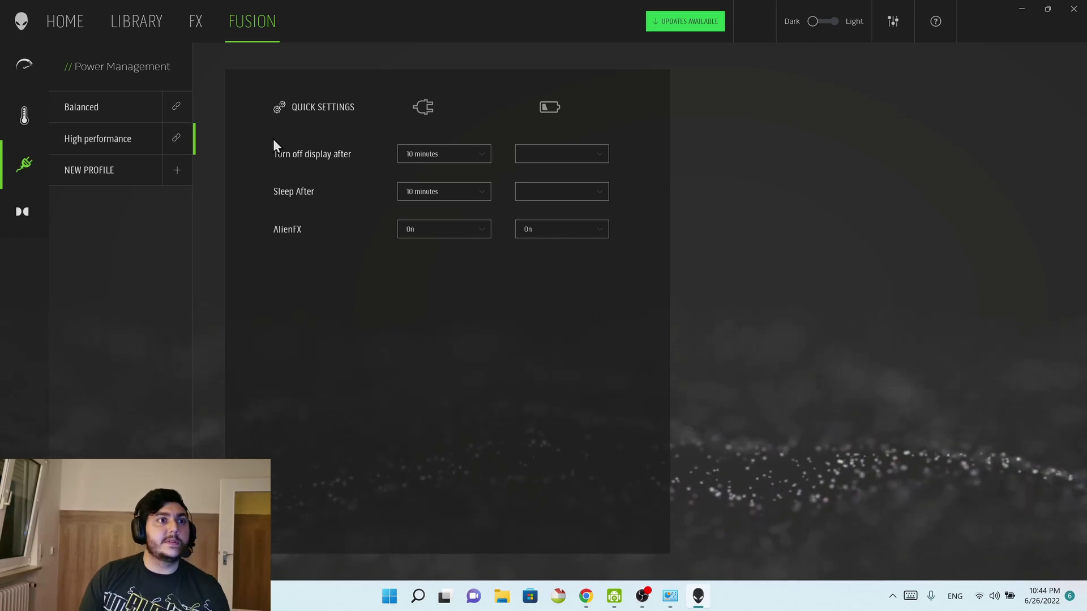
left_click(445, 158)
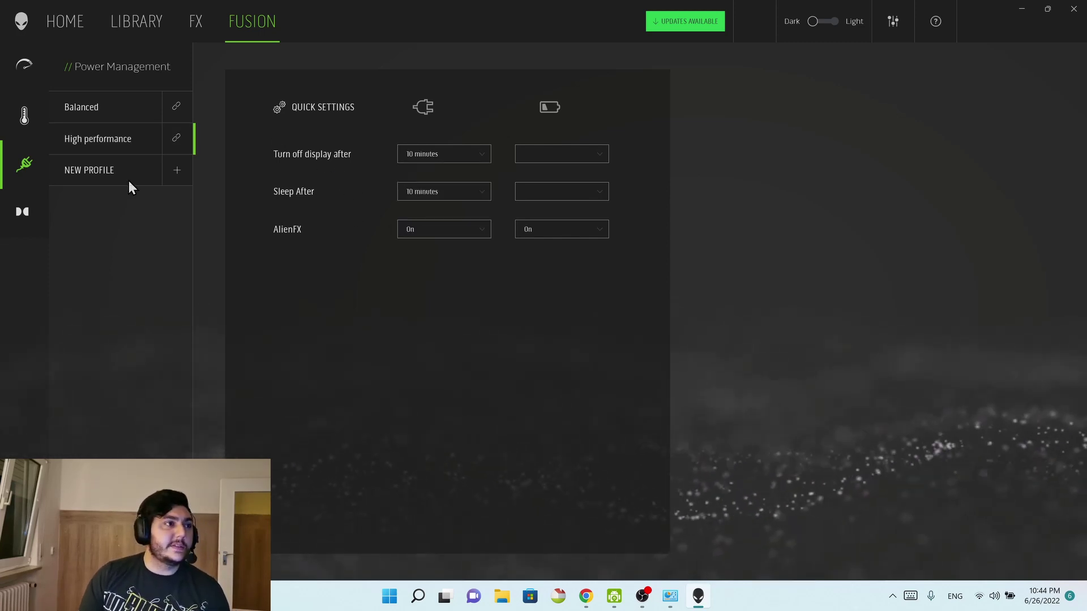
View the base profile choices offered for creating a new power management profile, and cancel the creation.
left_click(100, 175)
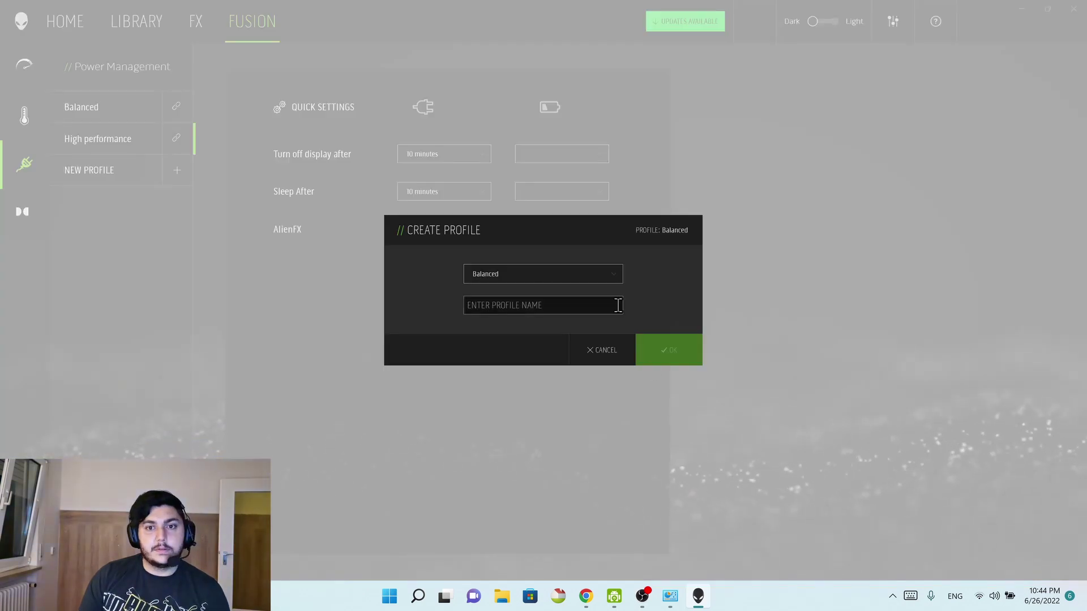
left_click(591, 277)
left_click(535, 295)
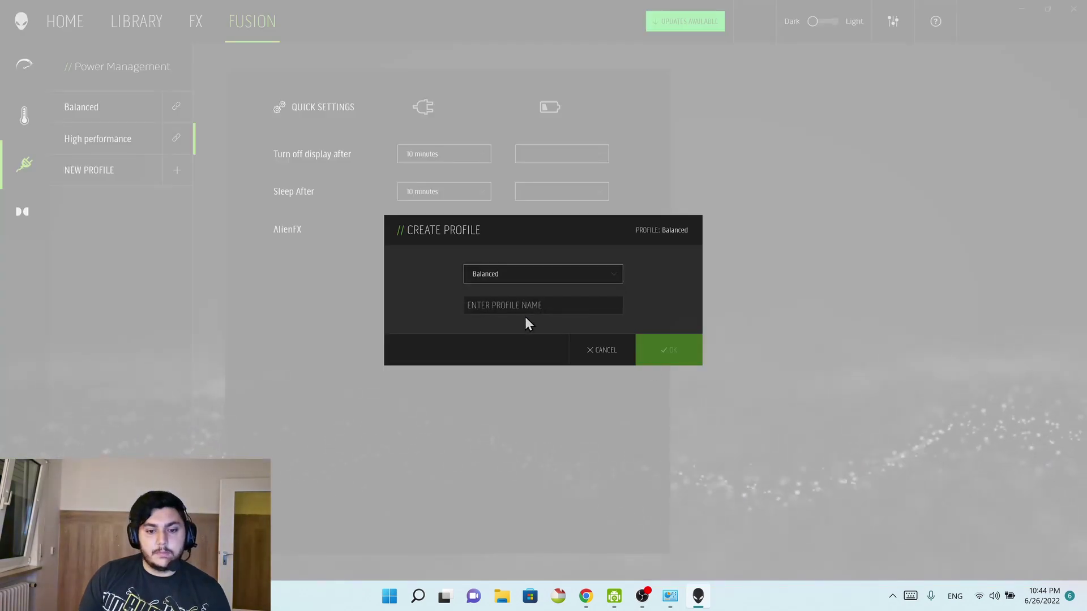
left_click(603, 354)
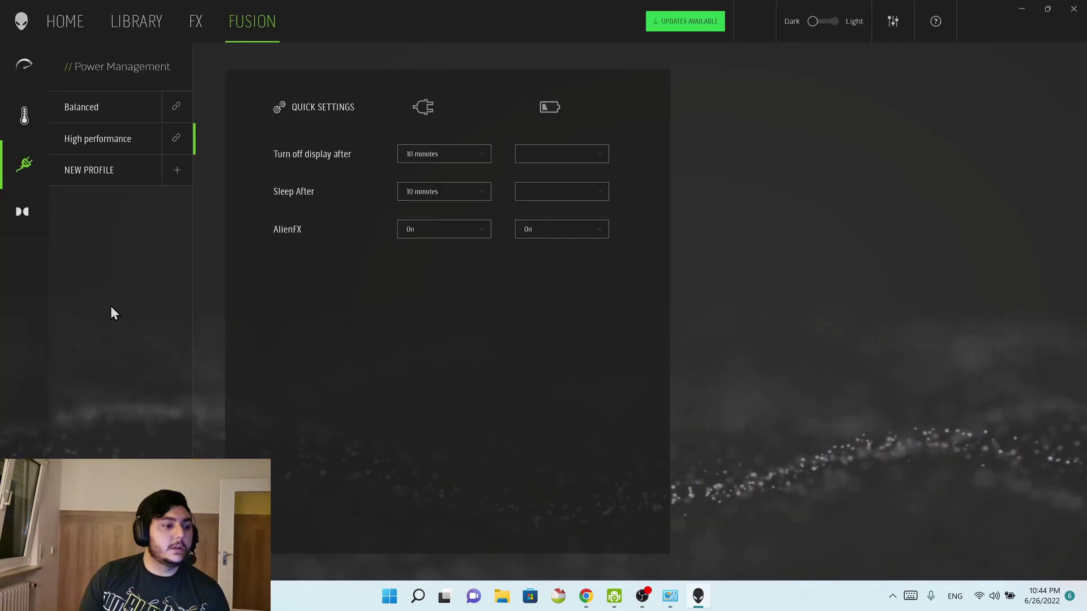
View the Dolby Atmos audio section of Fusion.
left_click(25, 213)
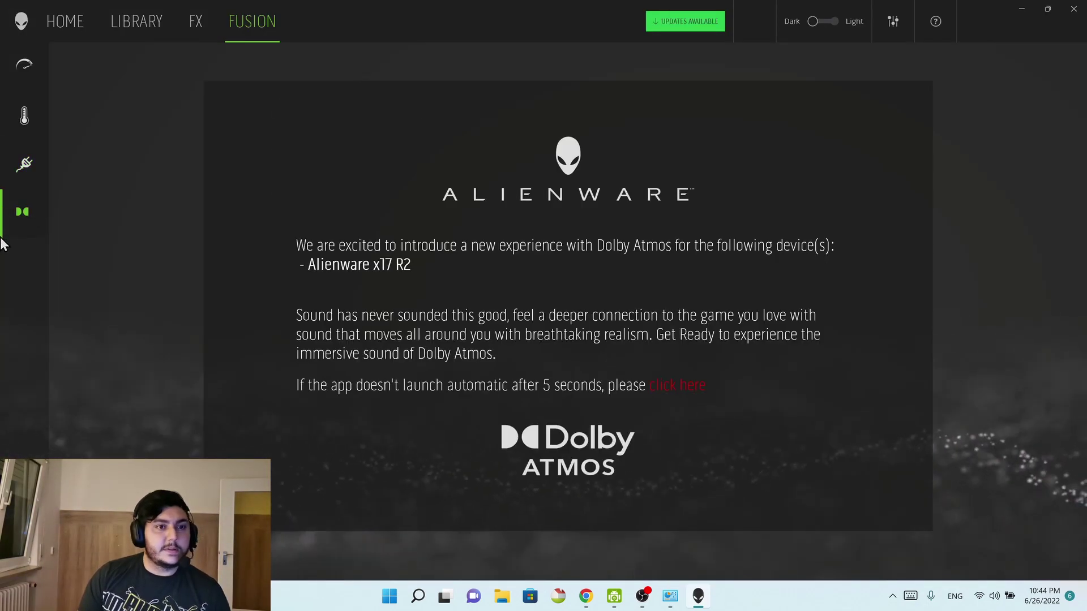